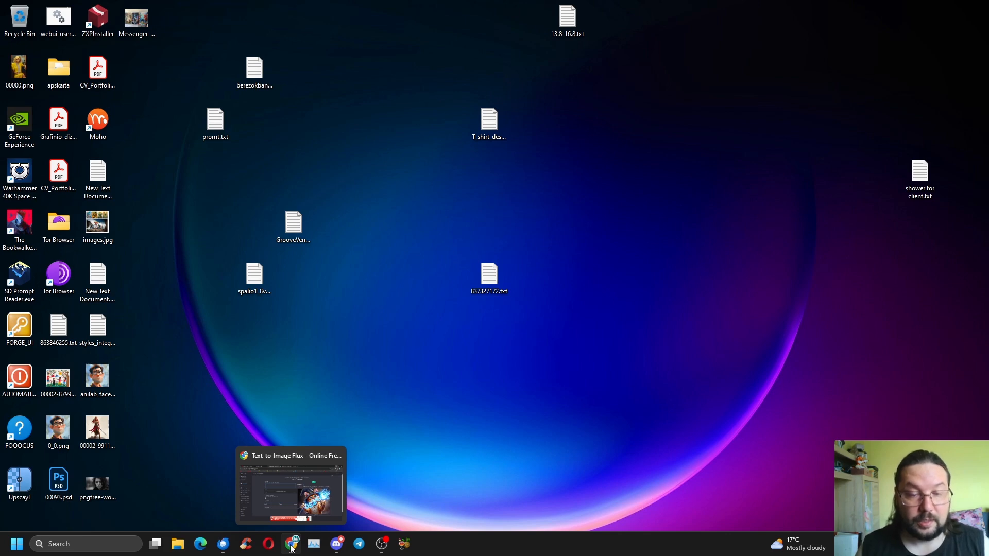
Switch to Dezgo in Chrome, open the Text-to-Image generator and look through its list of available AI models
click(291, 547)
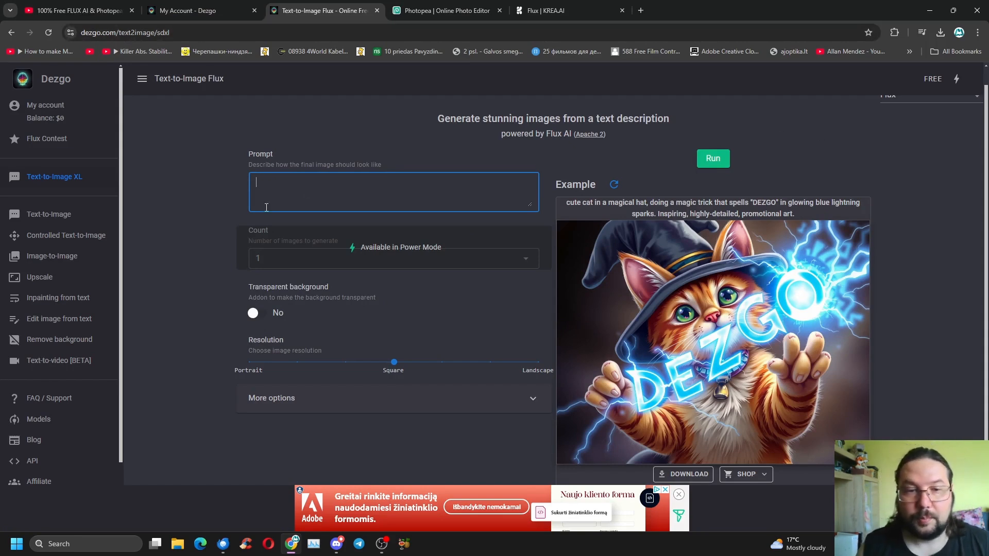
scroll(907, 173, up, 1)
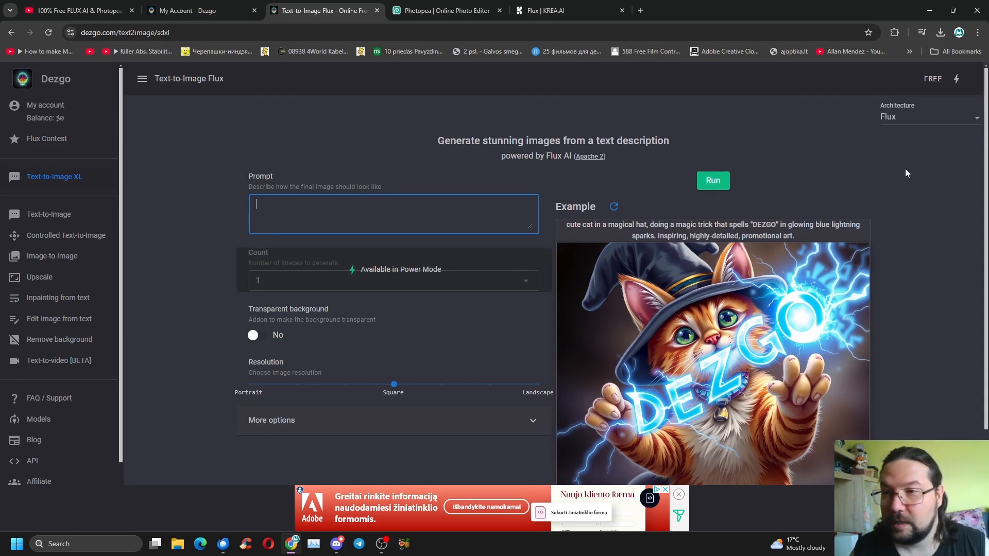
click(61, 216)
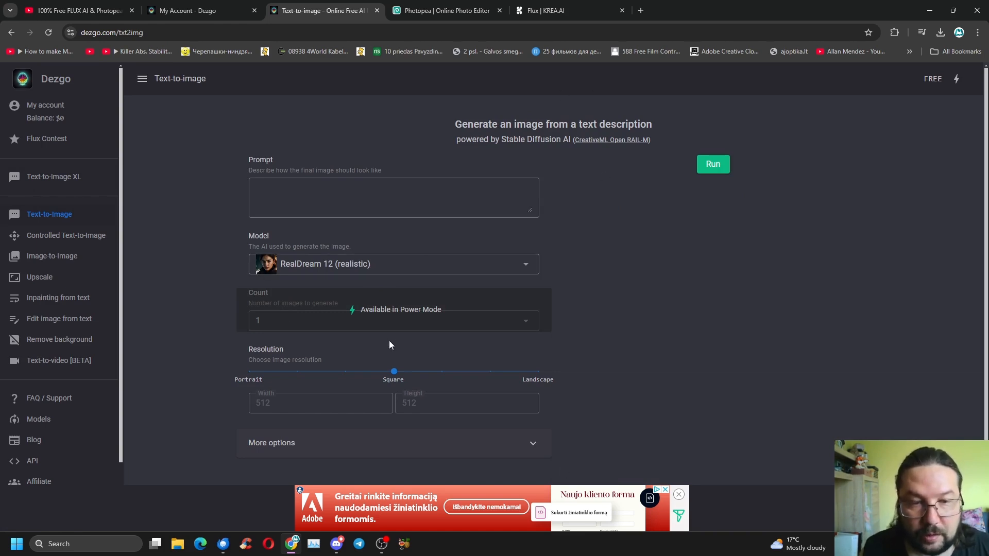
click(394, 267)
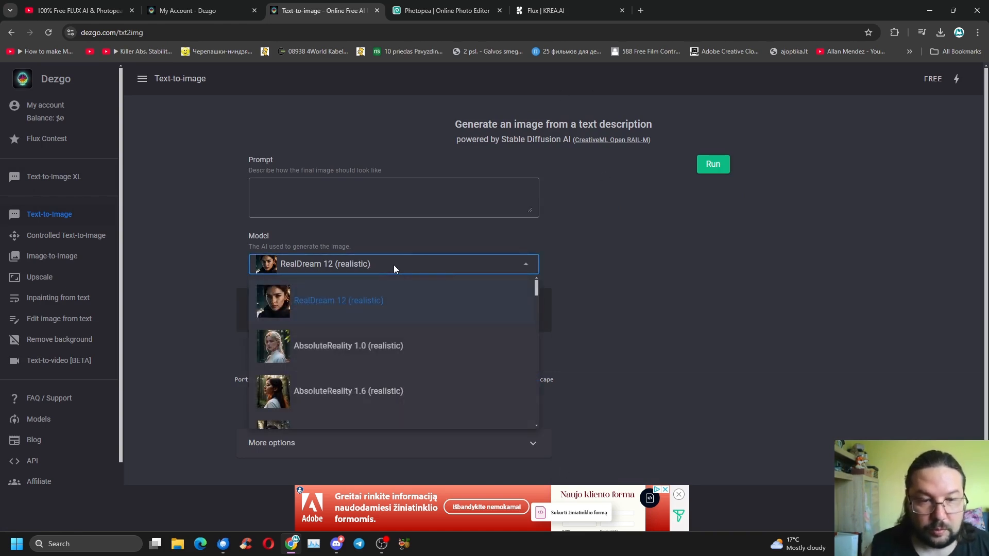
scroll(363, 308, down, 1)
scroll(364, 308, down, 3)
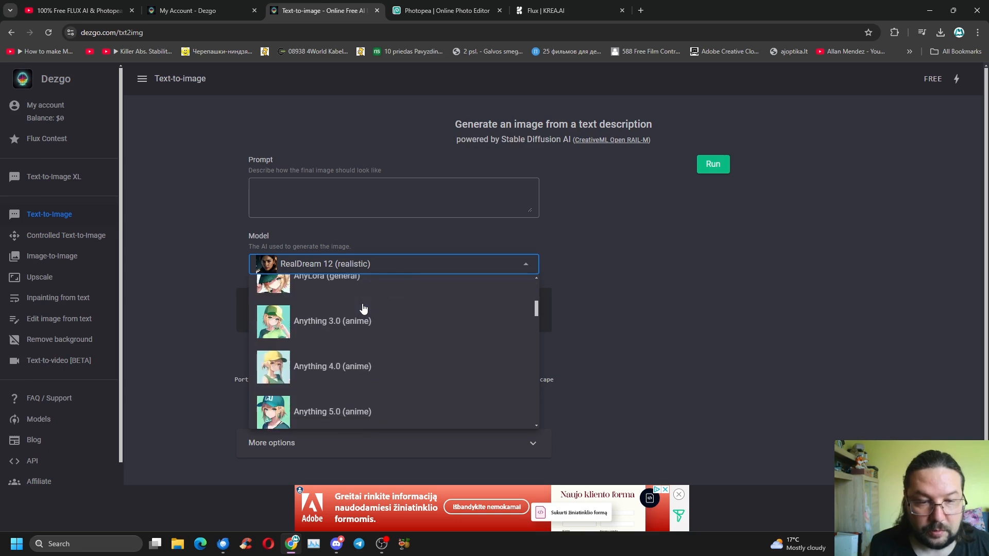
scroll(363, 308, down, 5)
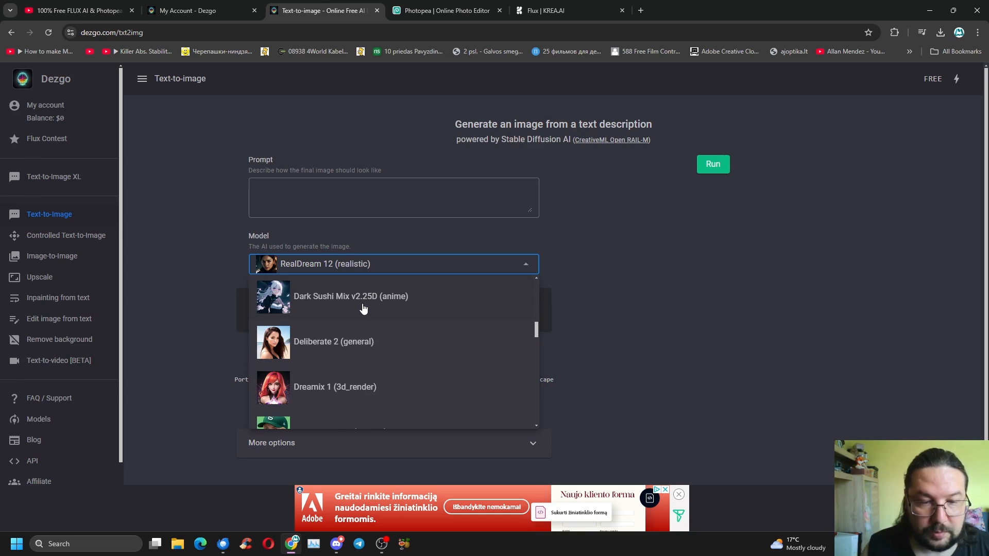
scroll(363, 308, down, 5)
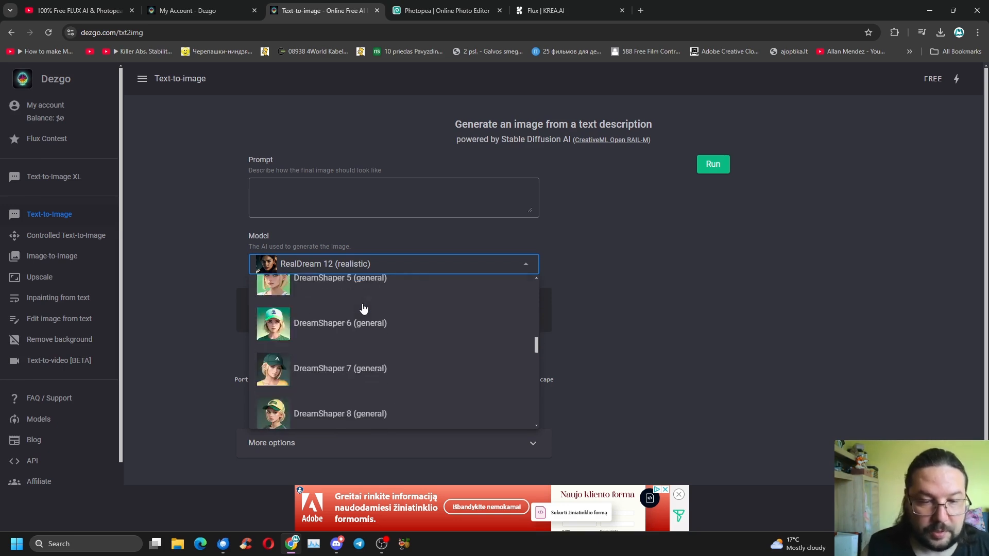
scroll(363, 308, up, 12)
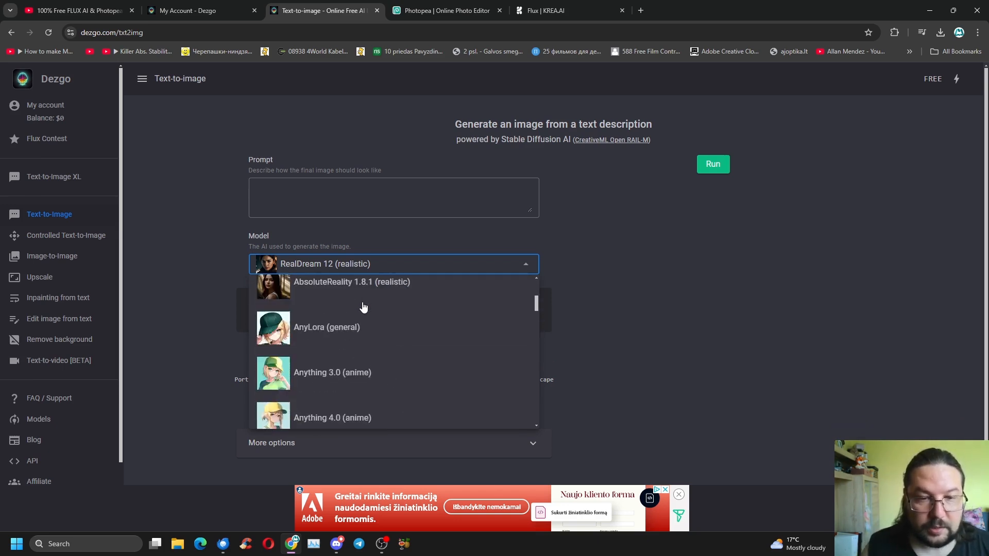
click(218, 224)
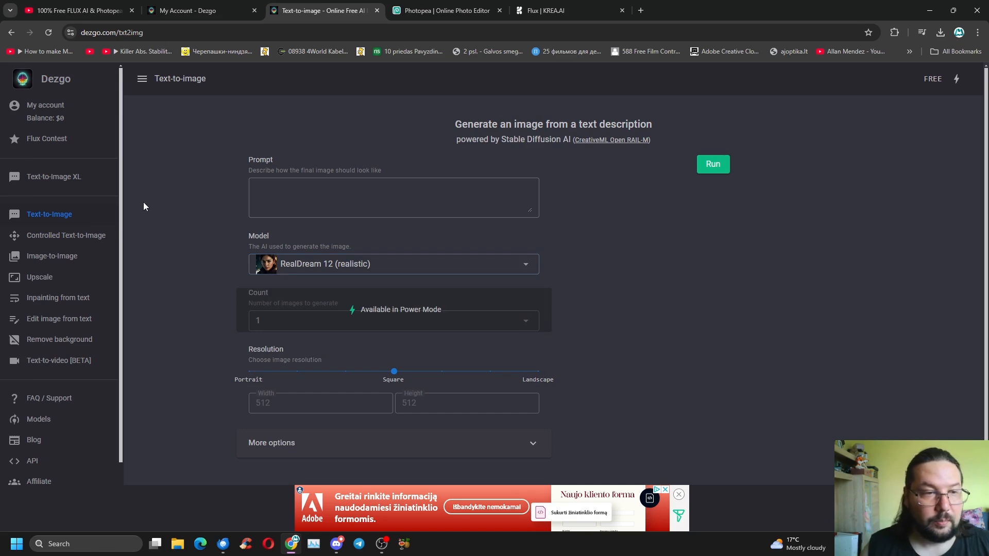
Open the Text-to-Image XL generator and choose Flux as the architecture
click(51, 180)
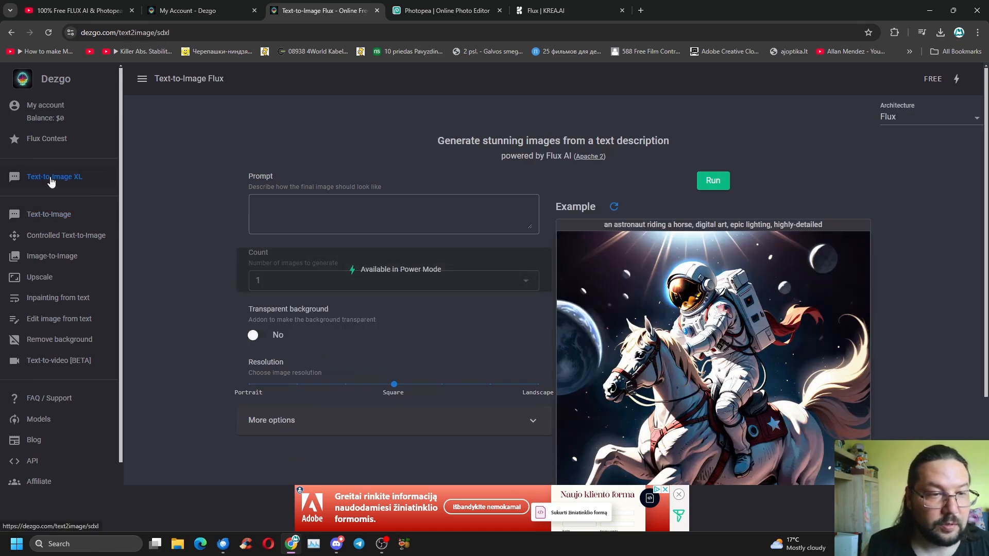
click(889, 120)
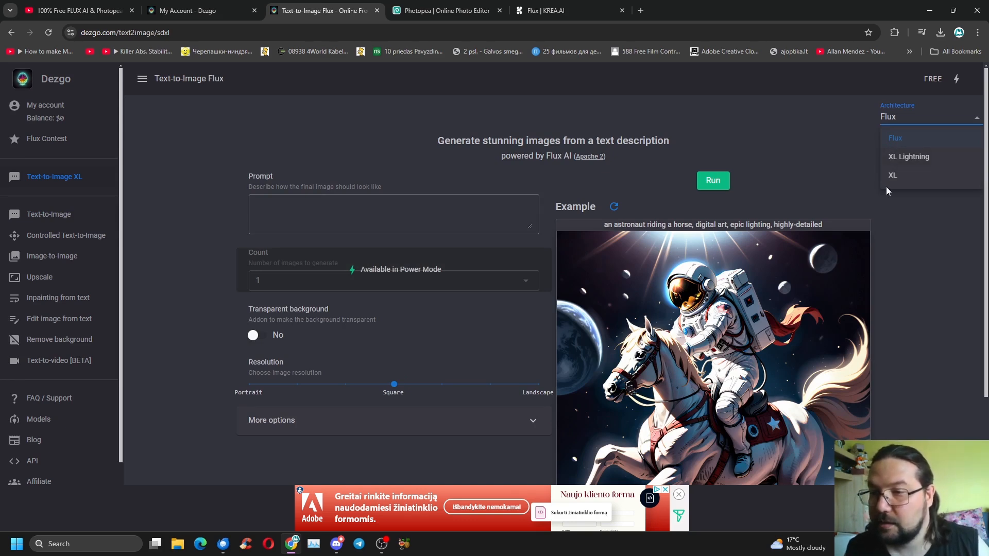
click(896, 142)
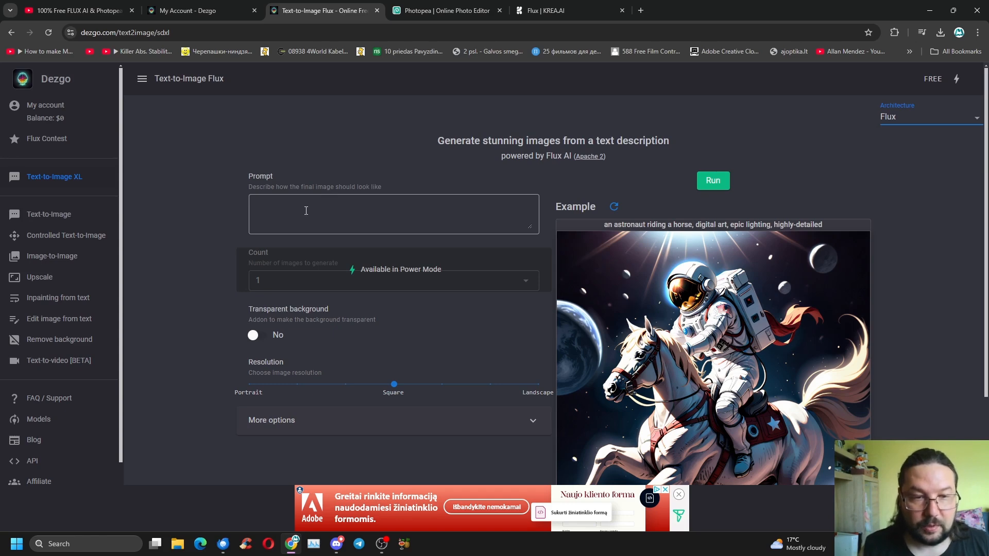
Switch Power Mode on and off to compare the generation options in paid and free mode, leaving it off
click(957, 83)
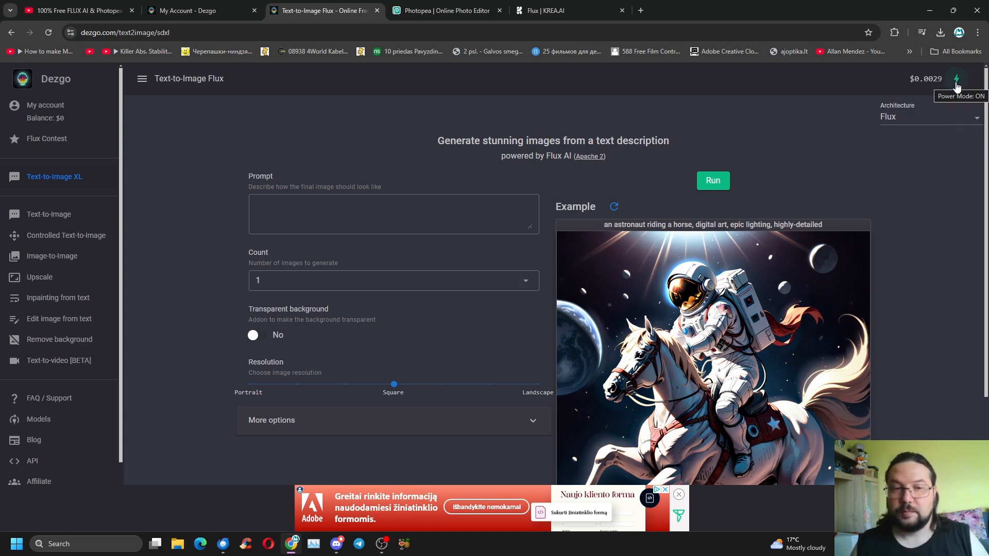
scroll(399, 290, down, 4)
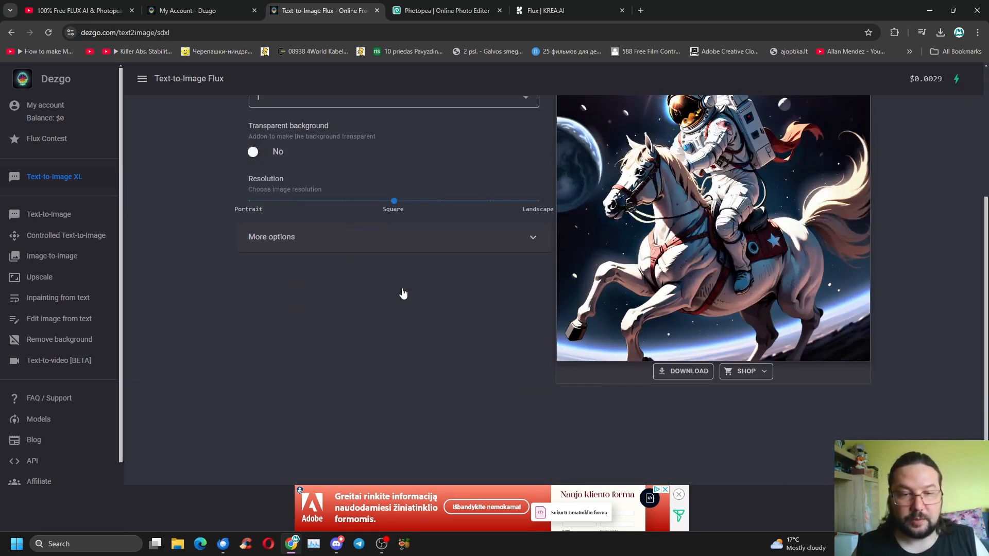
scroll(400, 292, up, 3)
scroll(403, 293, up, 1)
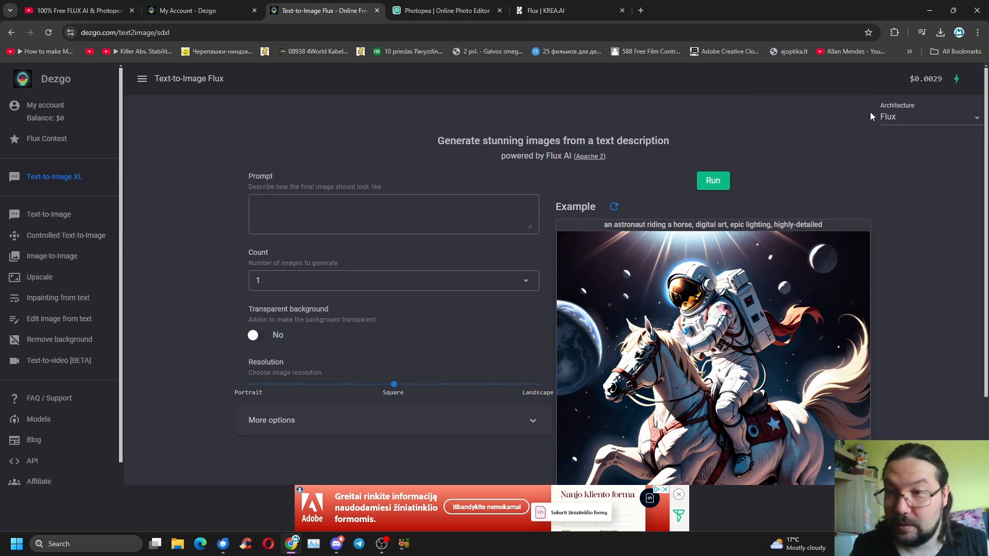
click(957, 82)
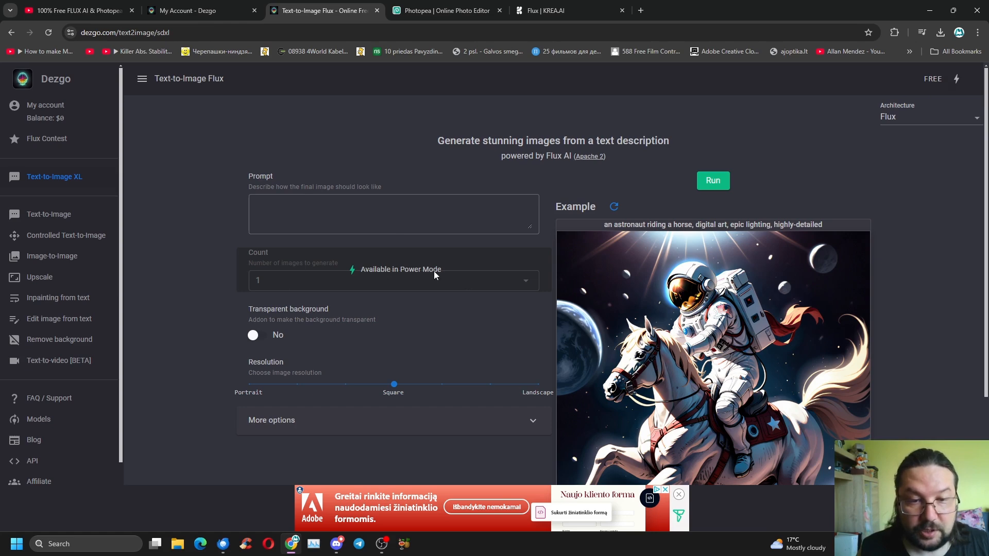
scroll(430, 271, down, 3)
scroll(429, 271, up, 3)
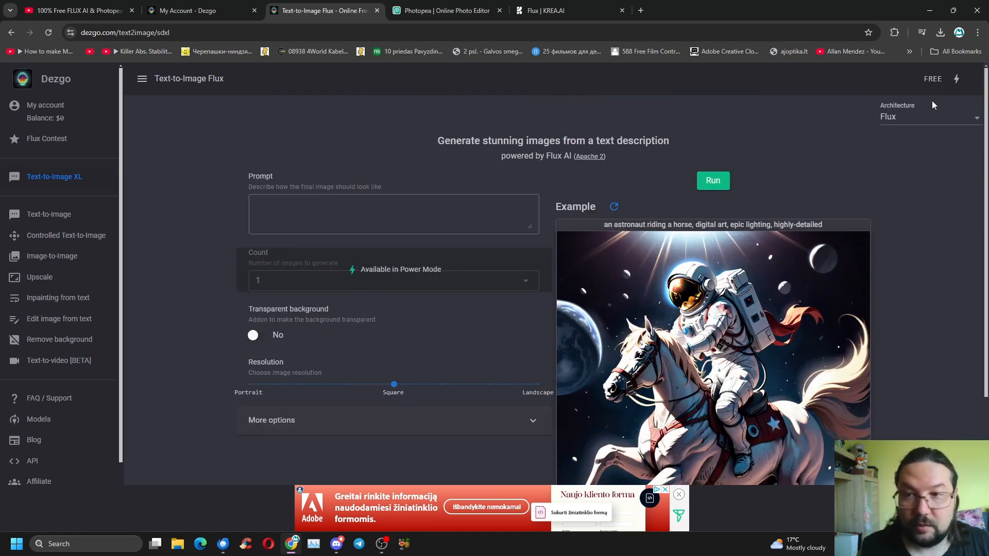
click(959, 81)
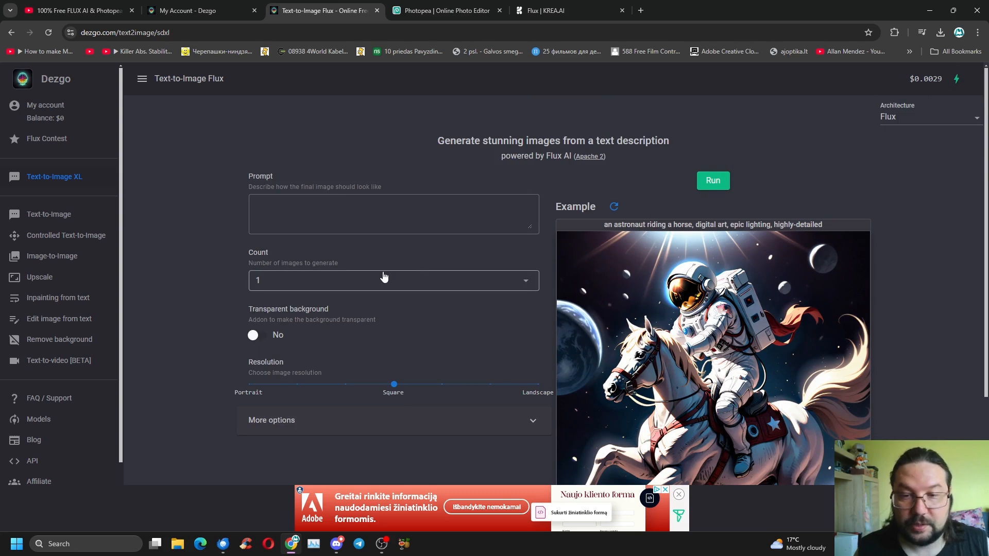
click(957, 80)
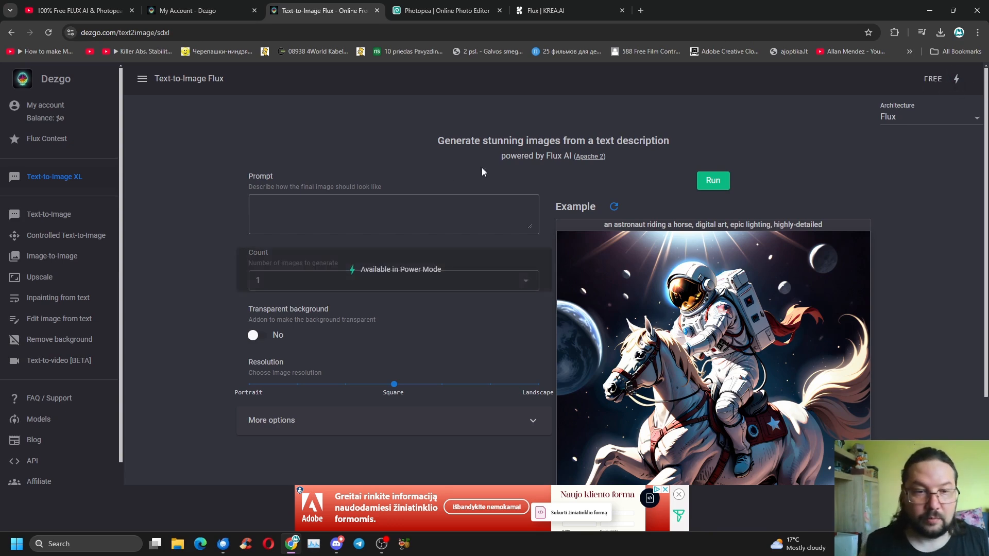
Set the image resolution to Portrait
click(299, 206)
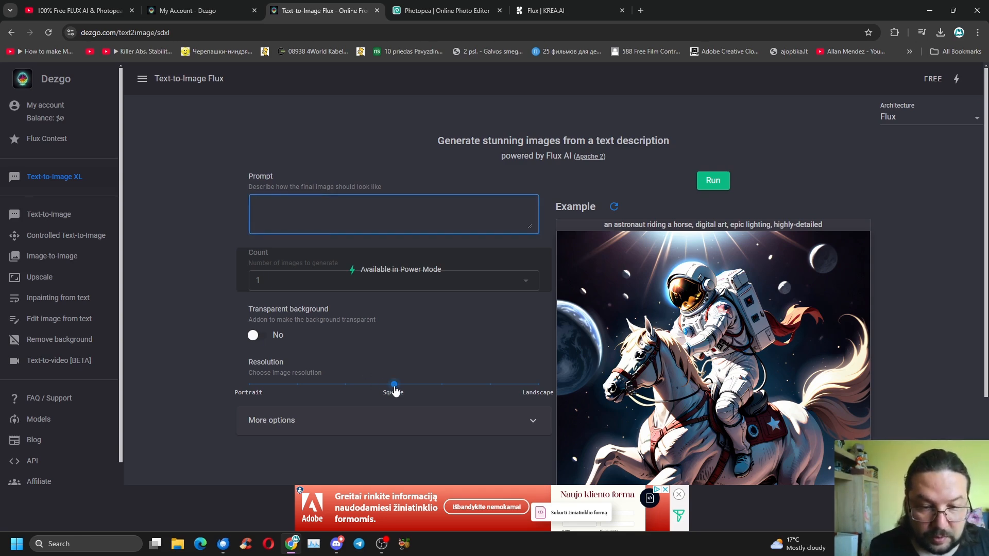
drag(394, 384, 217, 387)
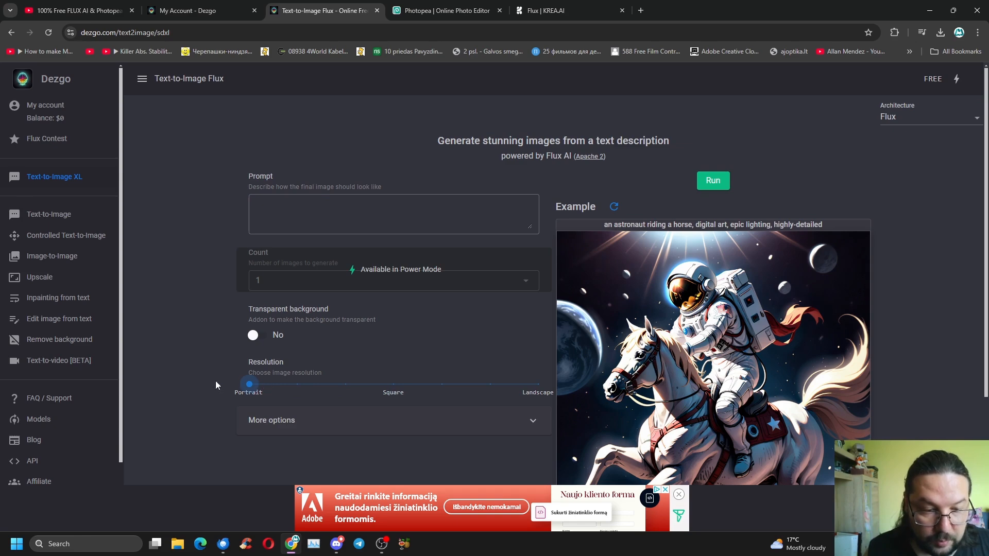
Expand the additional generation options and examine the steps, seed and format settings
scroll(378, 380, down, 2)
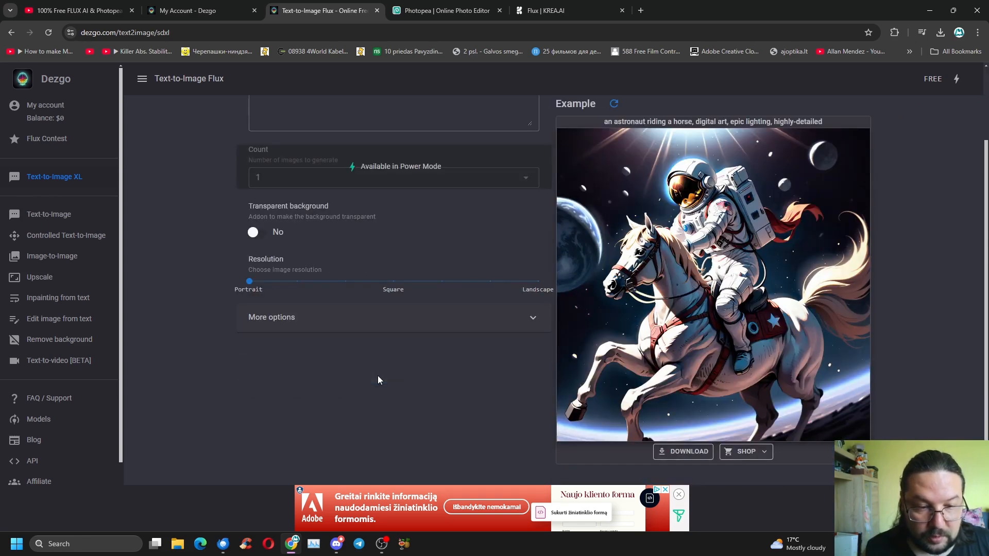
click(334, 319)
scroll(372, 351, down, 1)
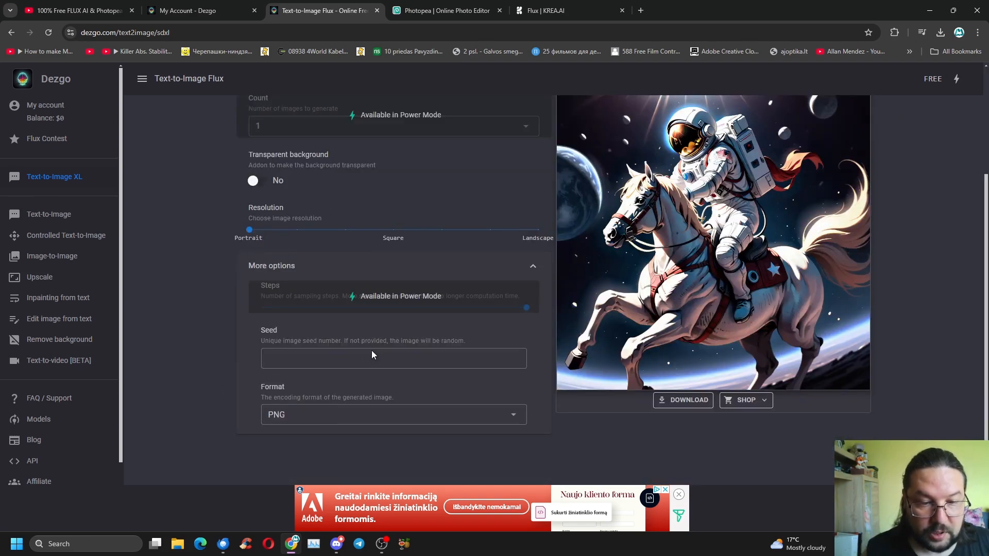
scroll(432, 377, down, 1)
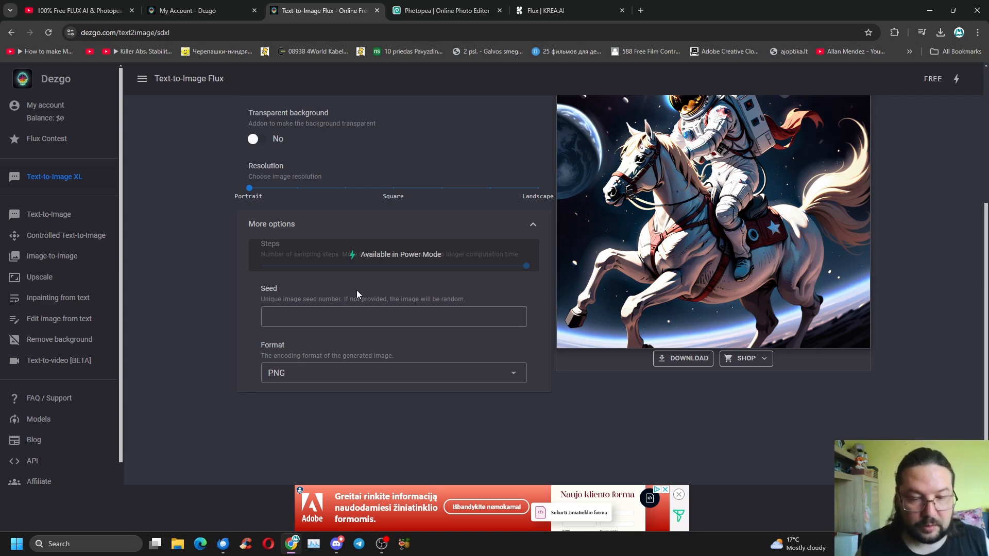
click(323, 315)
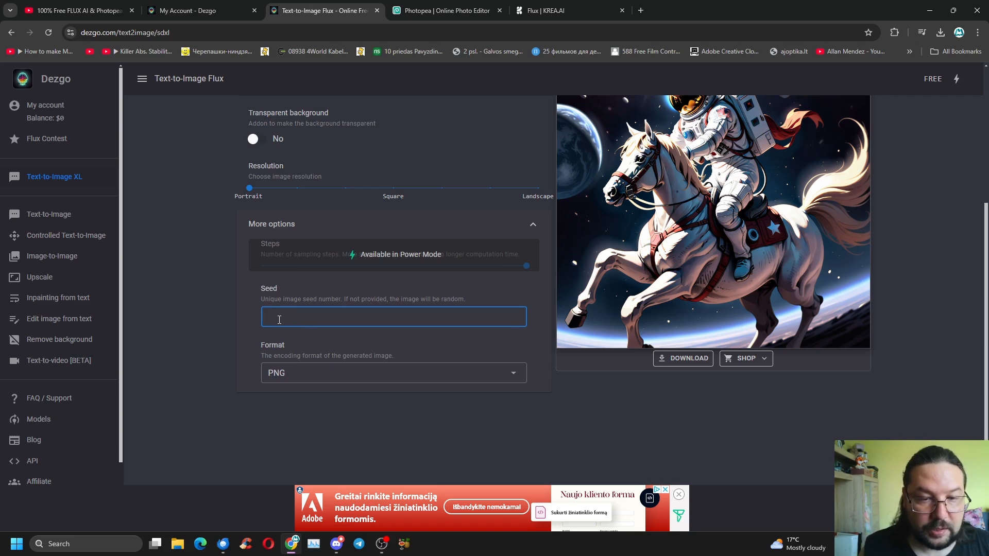
scroll(433, 315, up, 2)
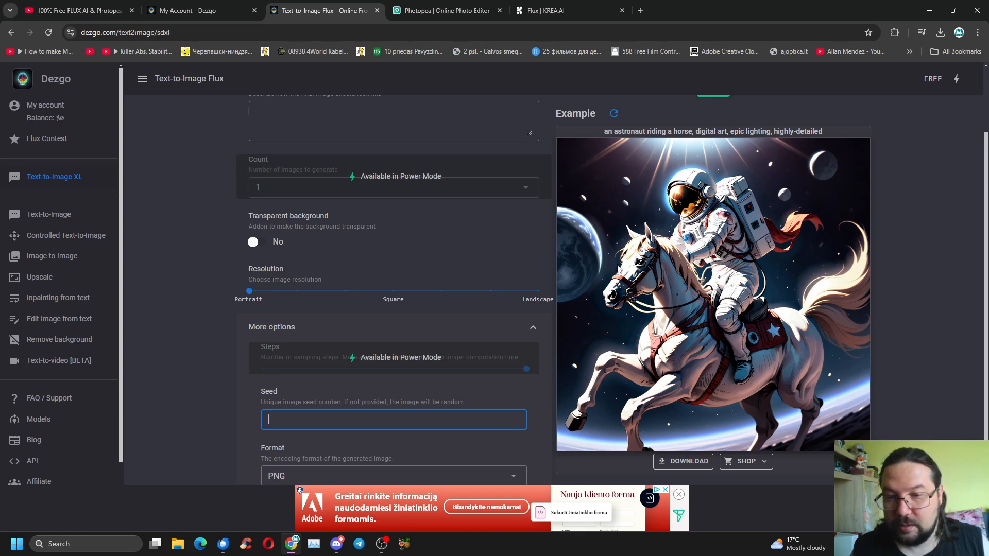
scroll(782, 251, down, 1)
scroll(676, 237, down, 1)
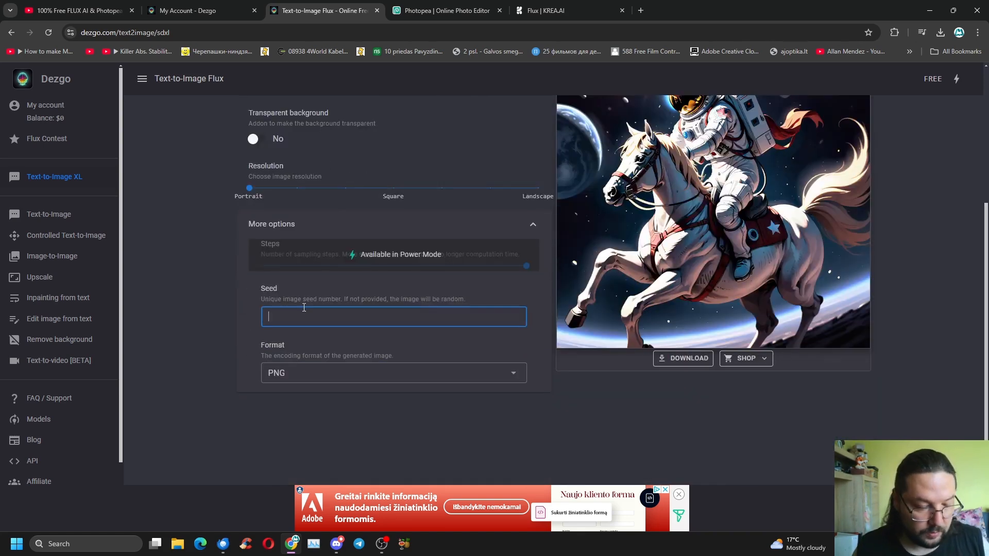
scroll(304, 308, up, 1)
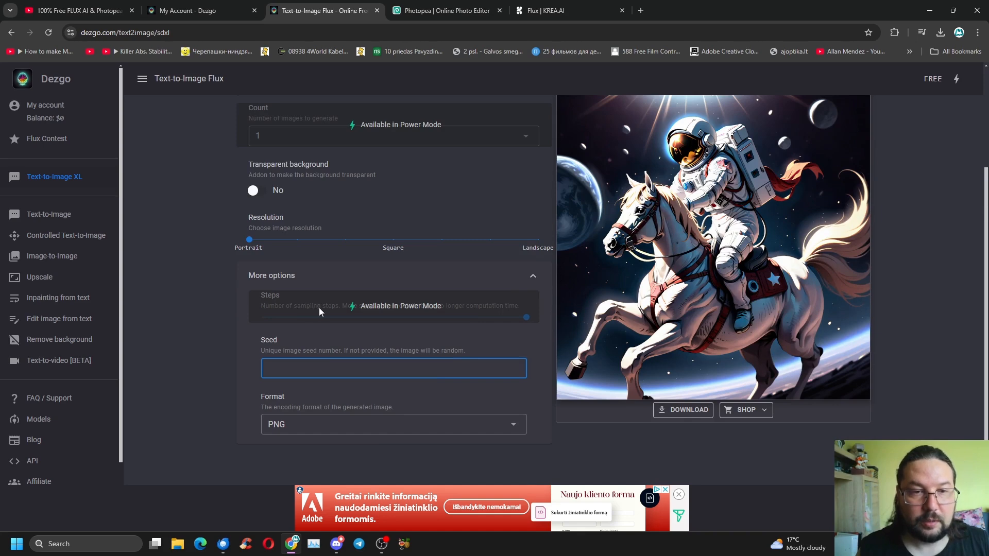
Enter the prompt "a woman in green jacket, blue hairs", correcting the misspelled colour word to "blue"
scroll(320, 308, up, 3)
click(316, 214)
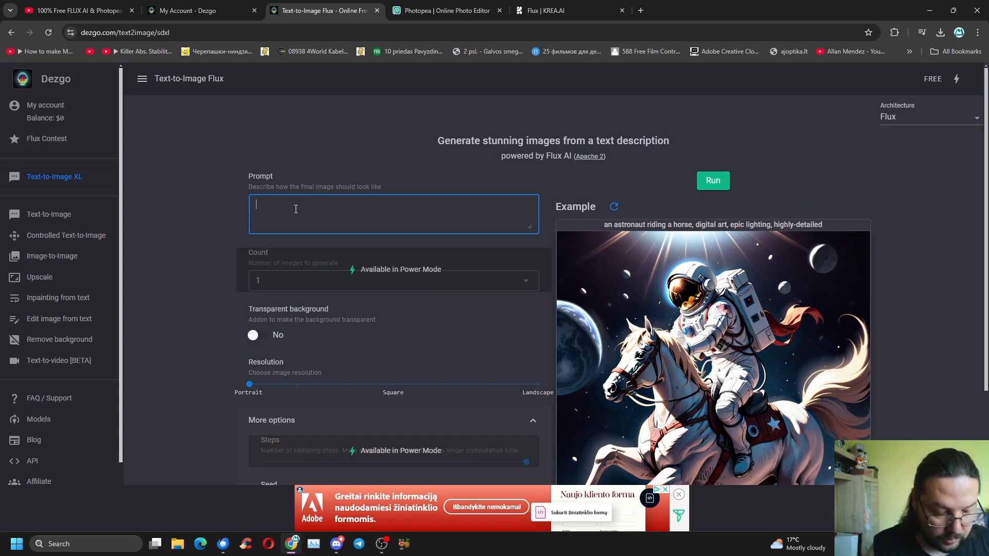
text(a)
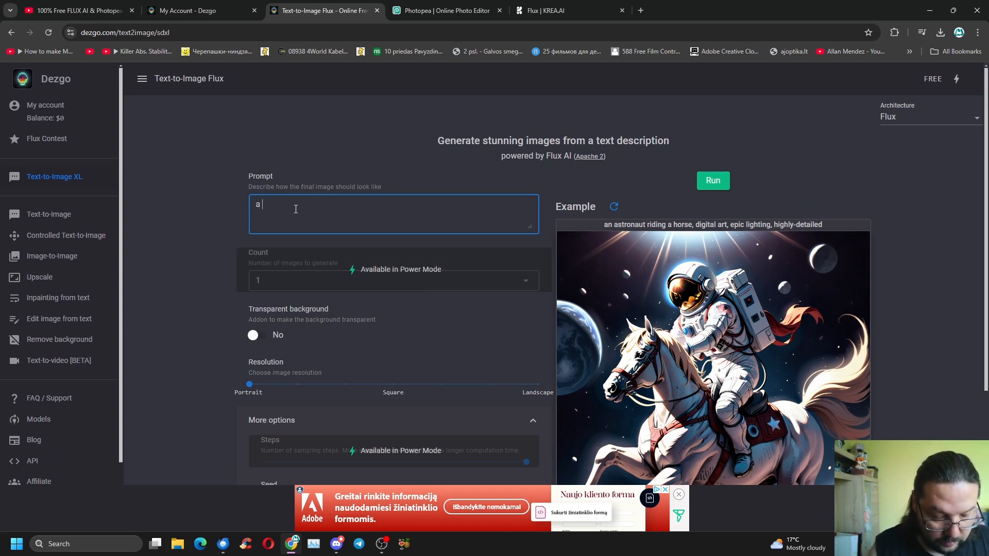
text( woman )
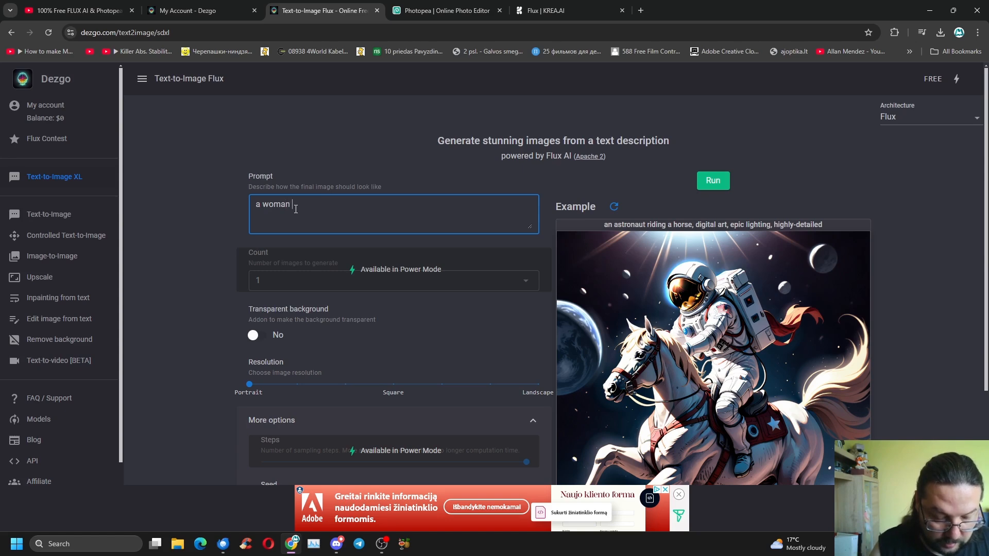
text(in gr)
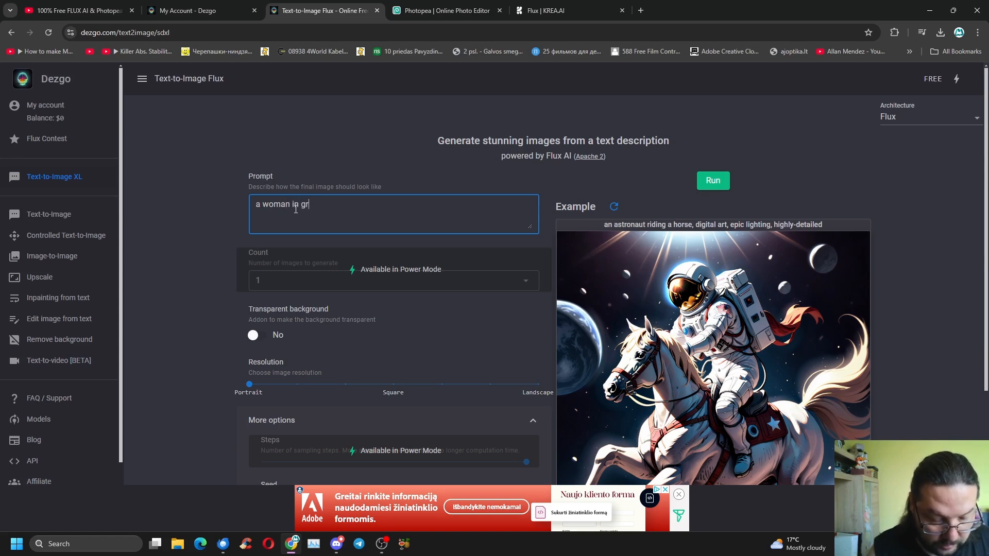
text(een )
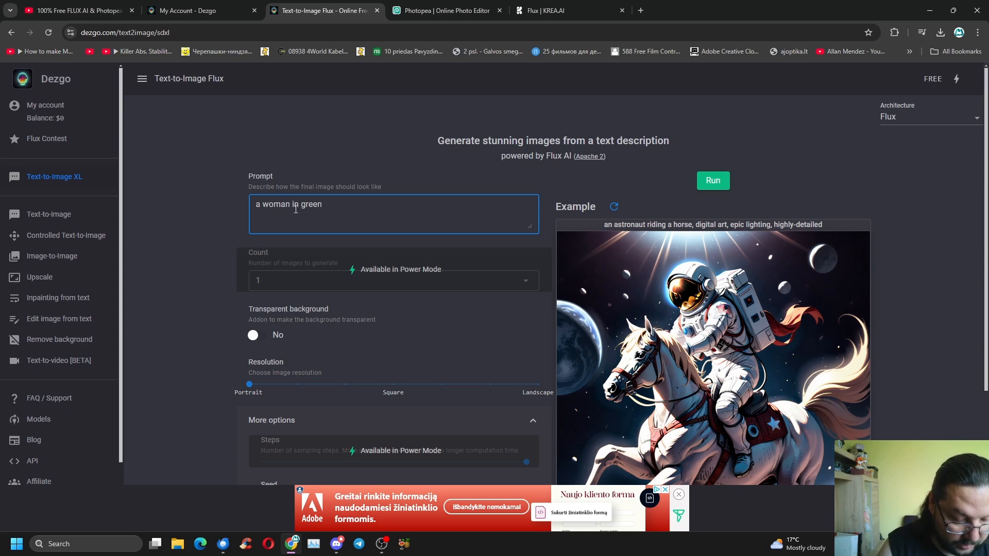
text(jack)
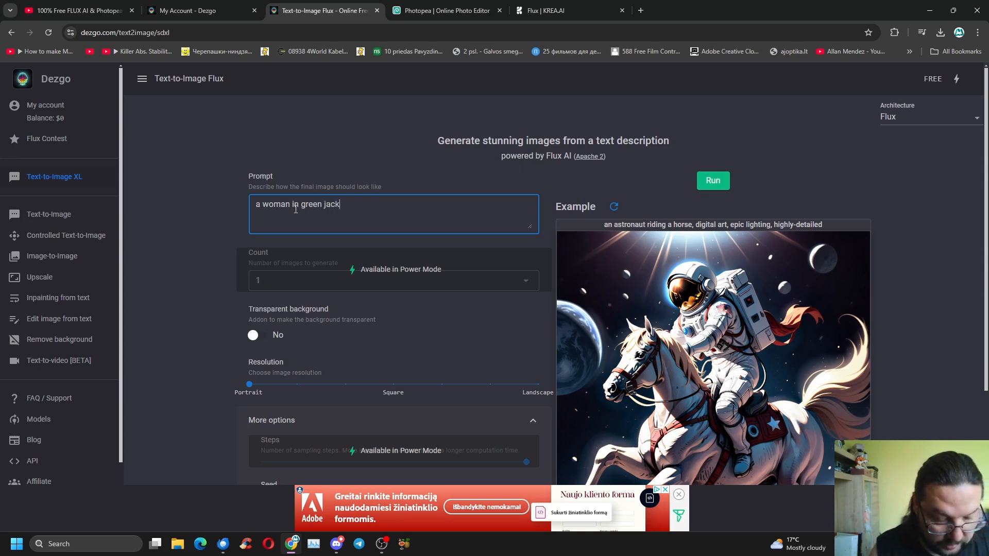
text(et)
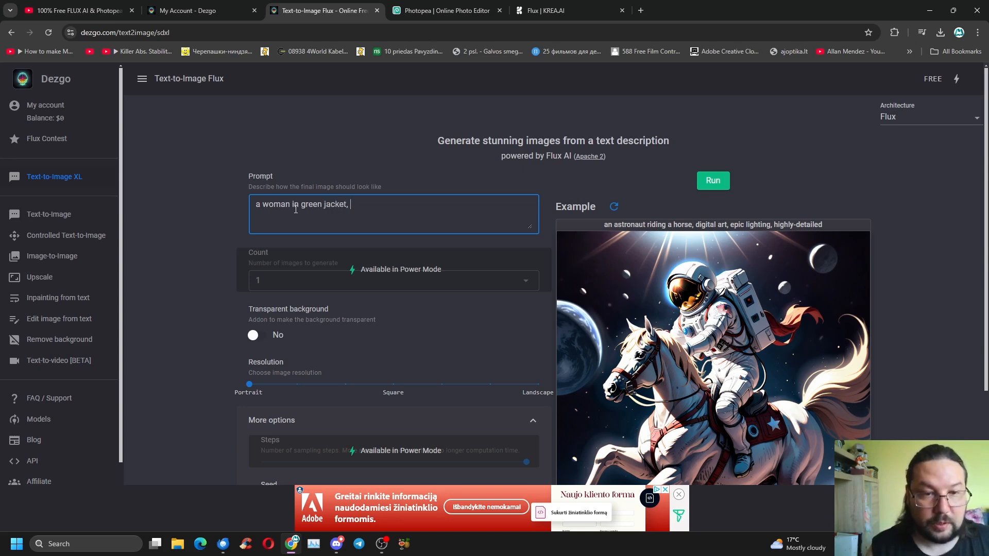
text(, bl)
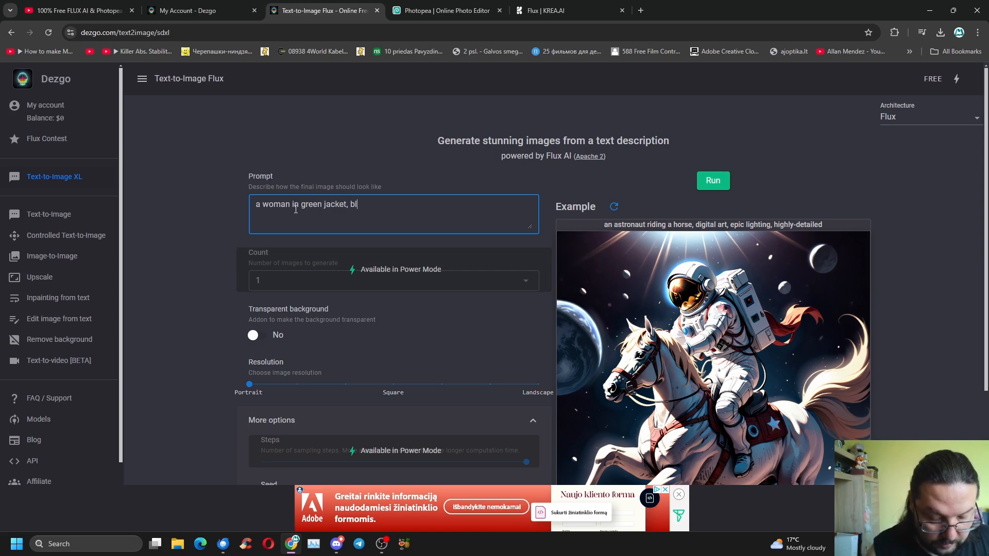
text(uue )
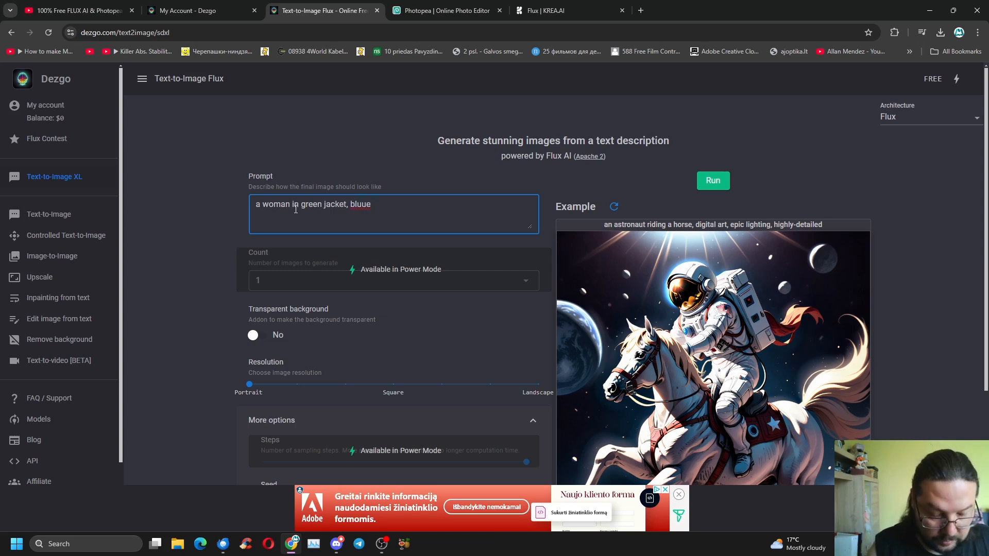
text(hairs)
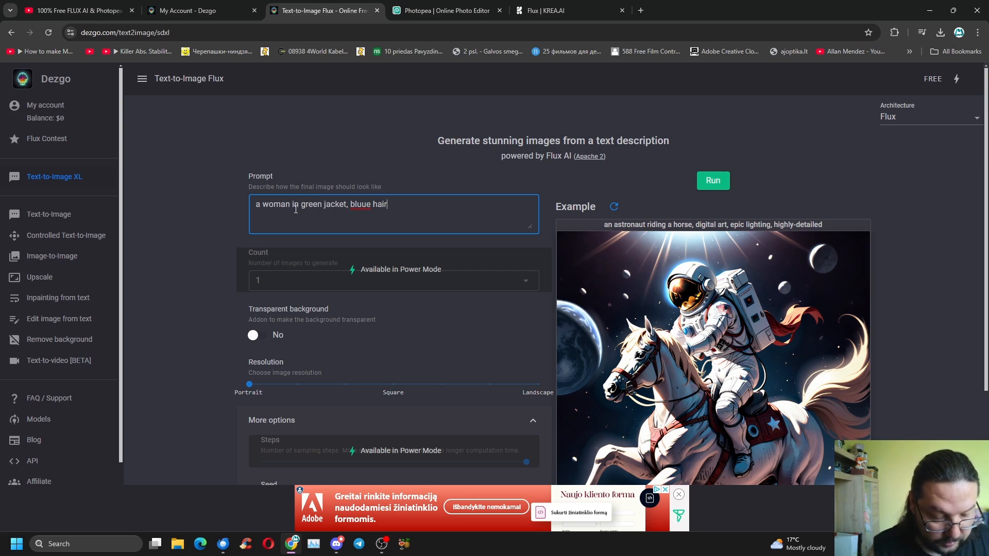
right_click(359, 206)
click(374, 217)
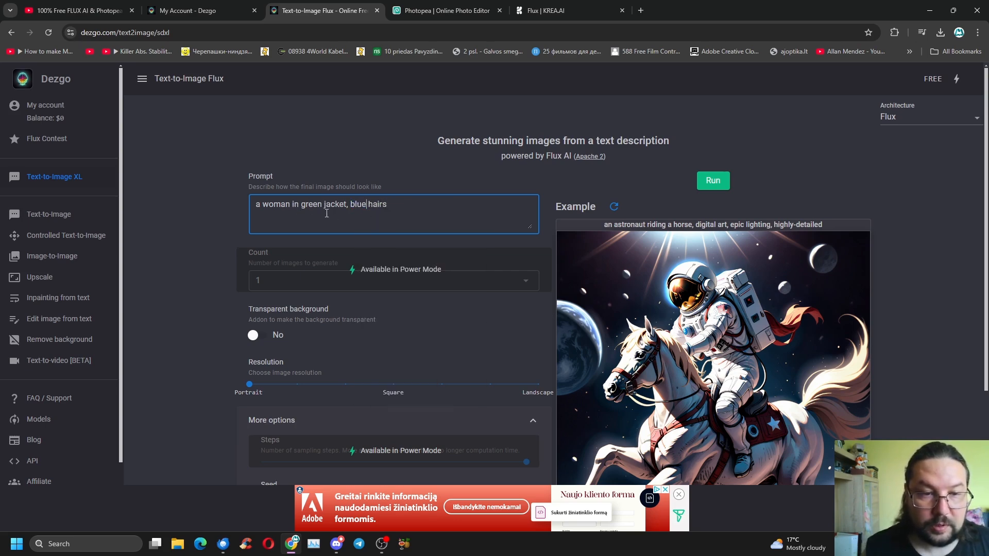
Insert the capitalised word "European" before "woman" in the prompt
click(263, 204)
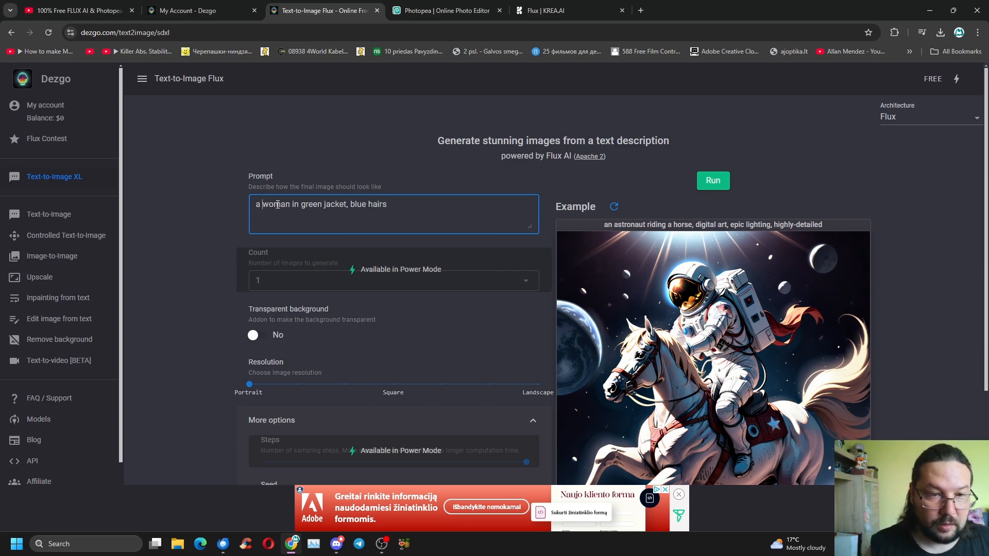
text(europ)
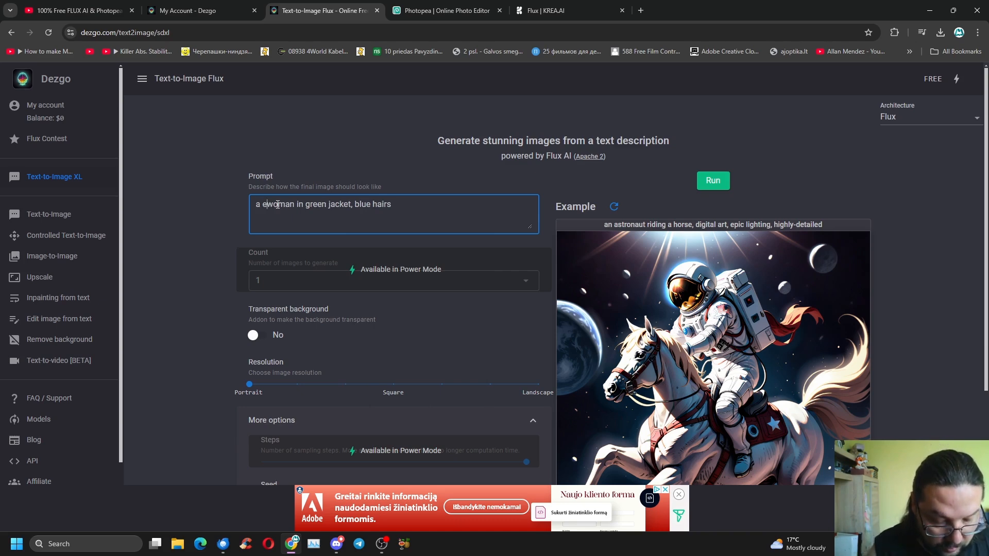
text(ean)
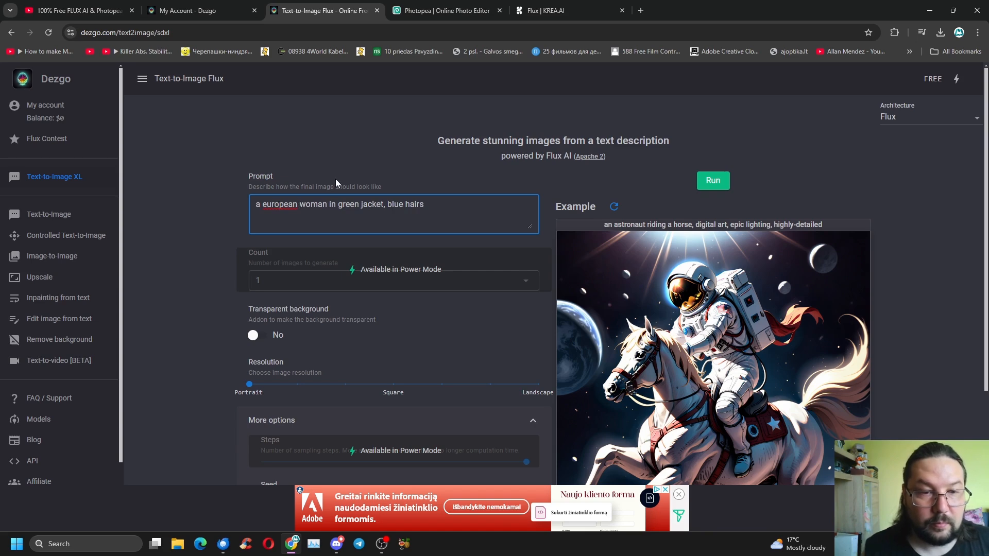
right_click(291, 205)
click(311, 215)
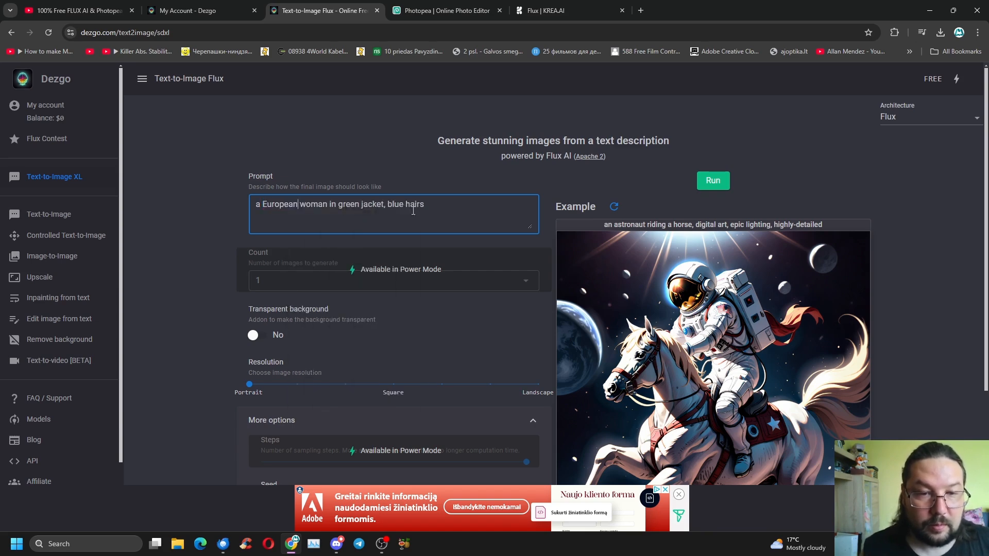
click(448, 206)
Review the generation settings and available architectures, keep Flux, and run the image generation
scroll(466, 252, down, 1)
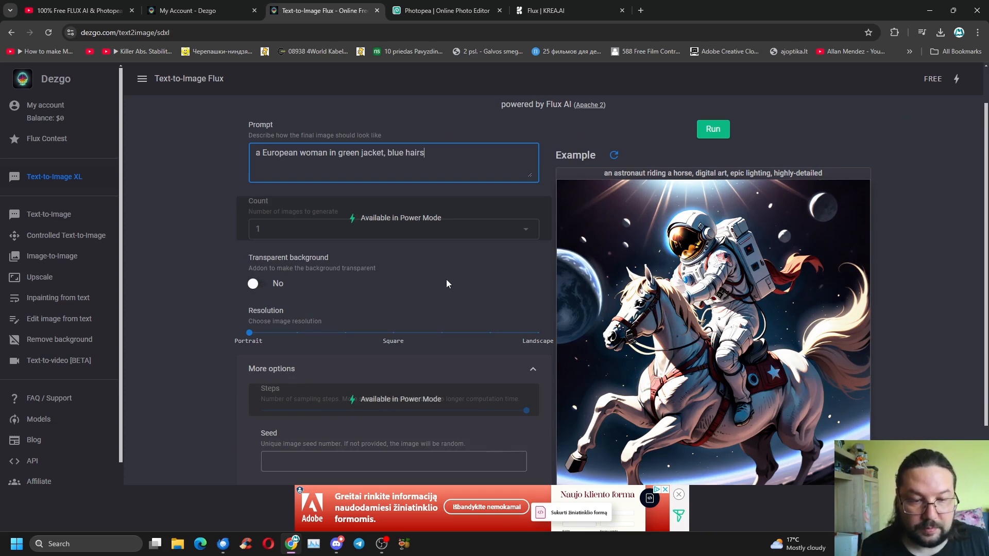
scroll(446, 280, down, 2)
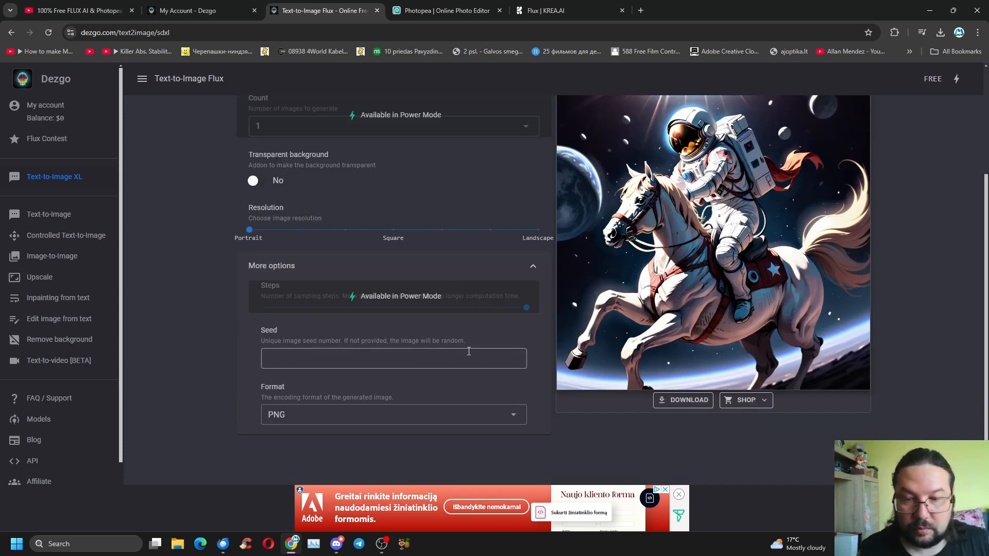
scroll(469, 351, up, 3)
scroll(734, 161, down, 1)
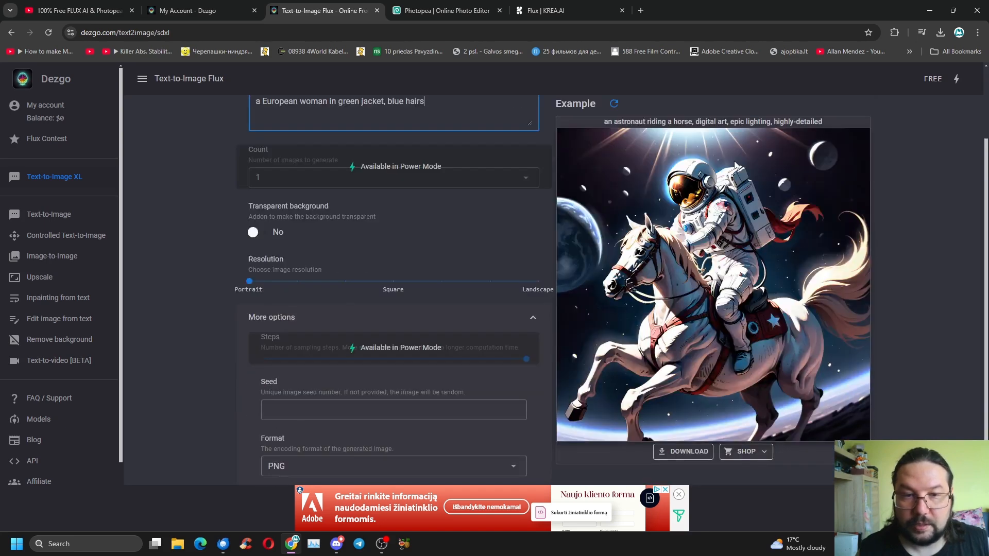
scroll(735, 164, up, 2)
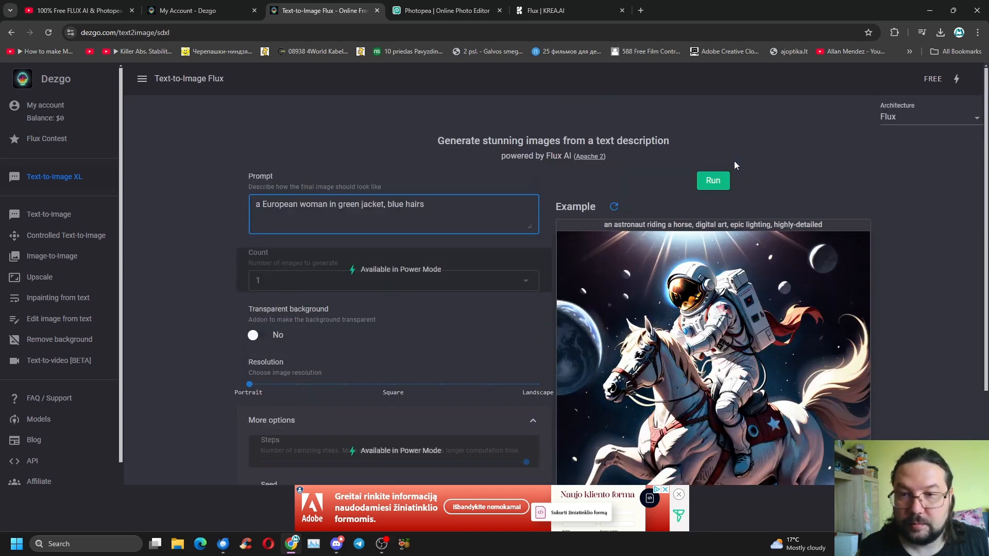
click(895, 118)
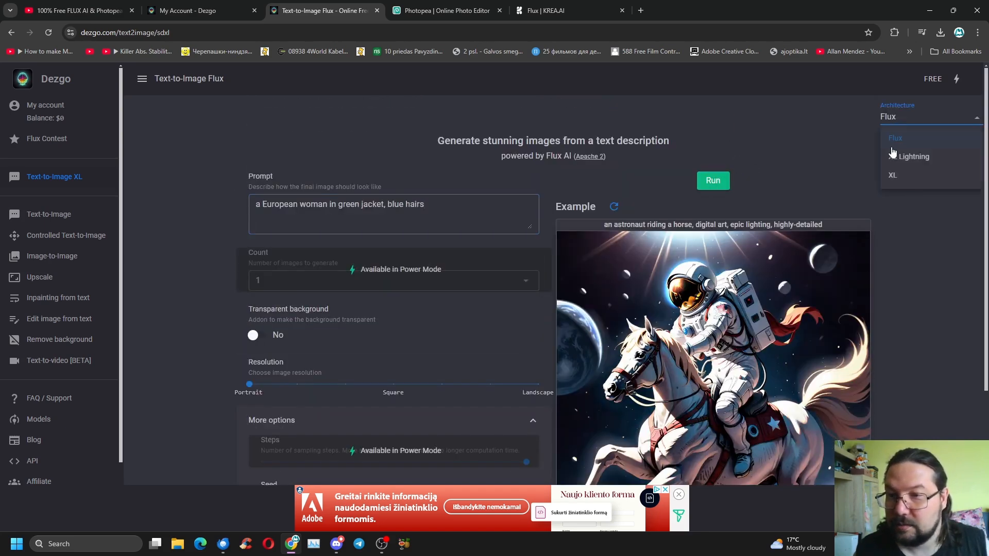
click(711, 185)
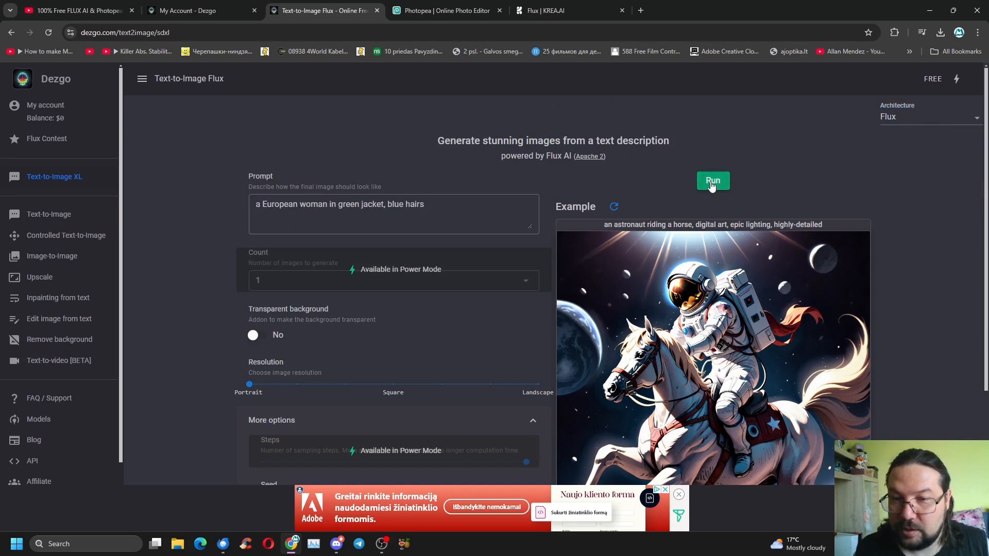
click(712, 184)
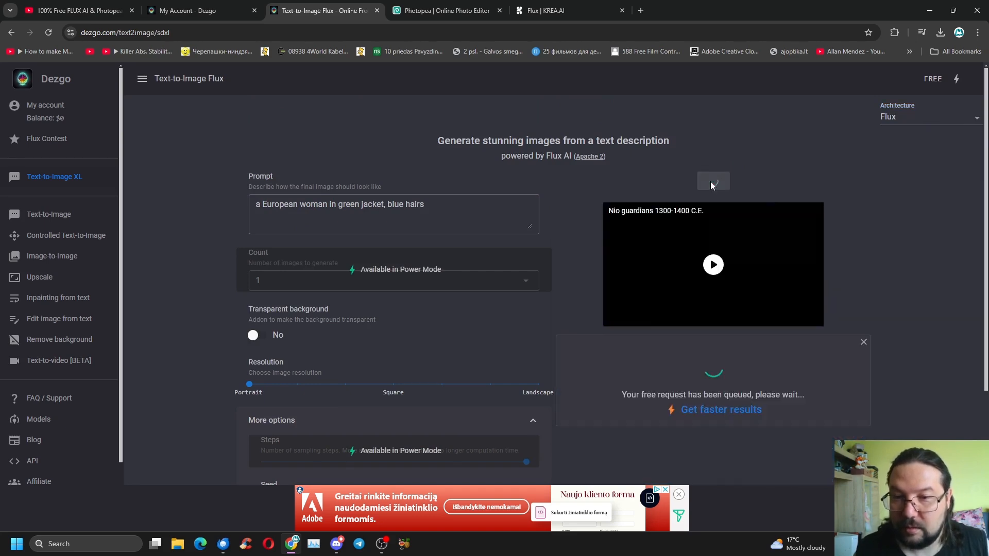
Wait for the queued request and examine the generated image over its full height against the prompt
scroll(717, 191, down, 3)
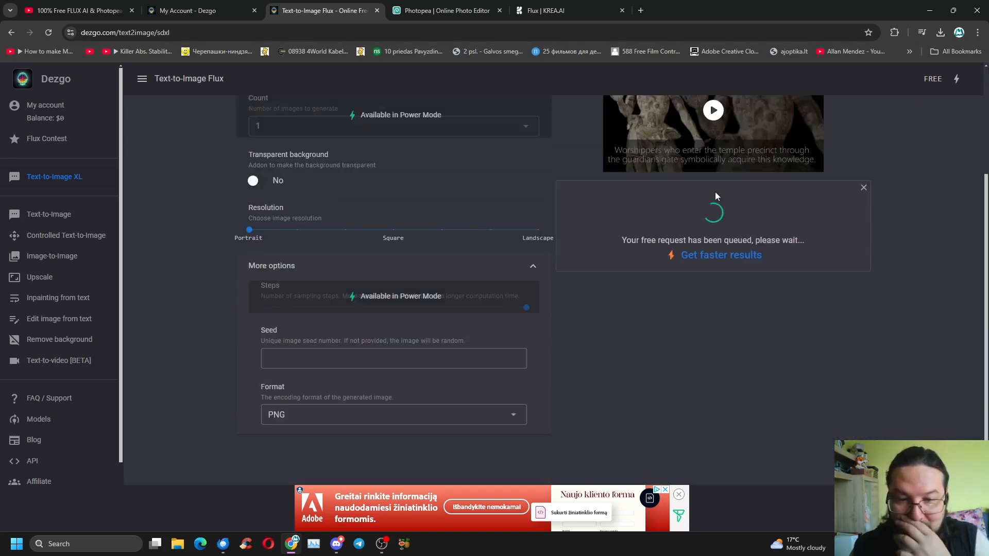
scroll(692, 236, up, 2)
scroll(673, 234, down, 1)
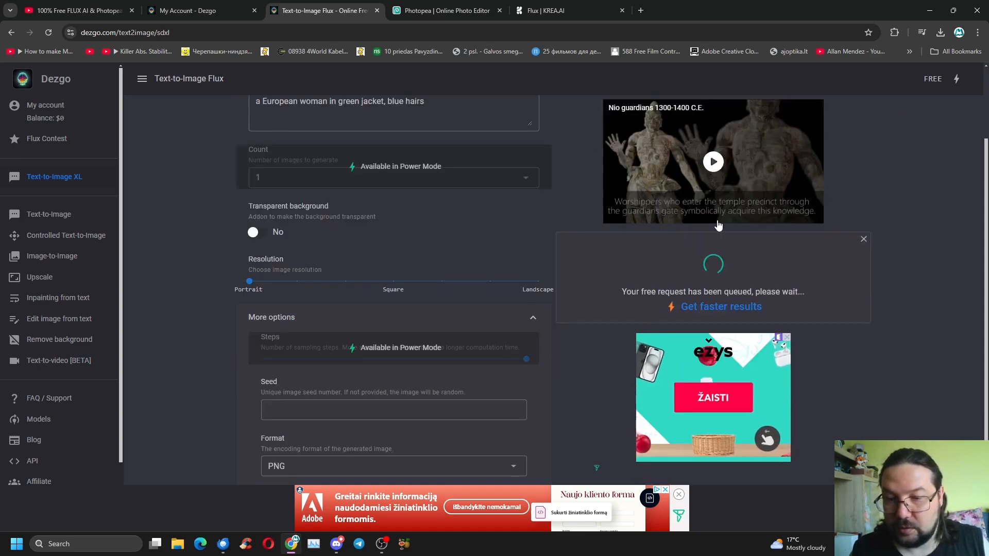
scroll(719, 225, down, 2)
scroll(741, 276, down, 5)
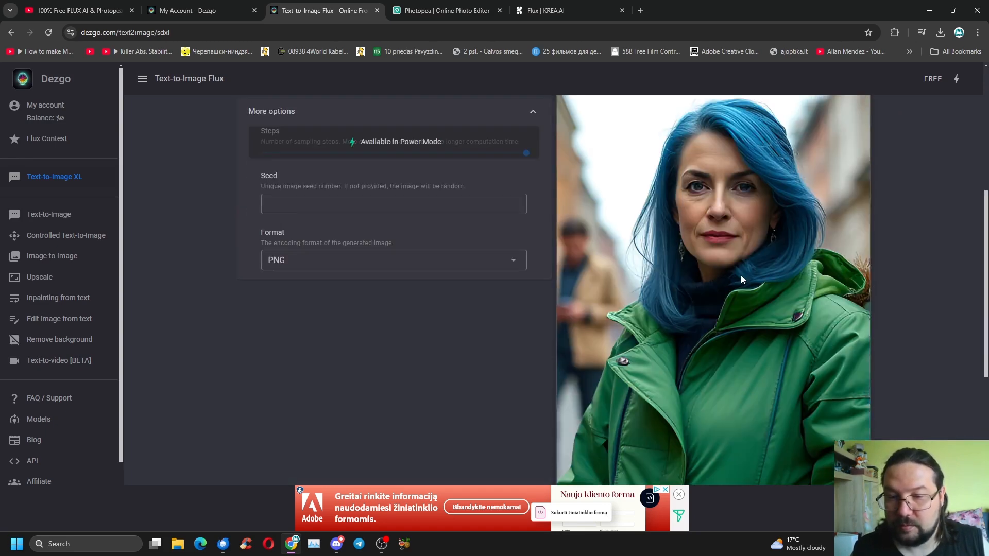
scroll(741, 276, up, 5)
scroll(741, 279, down, 3)
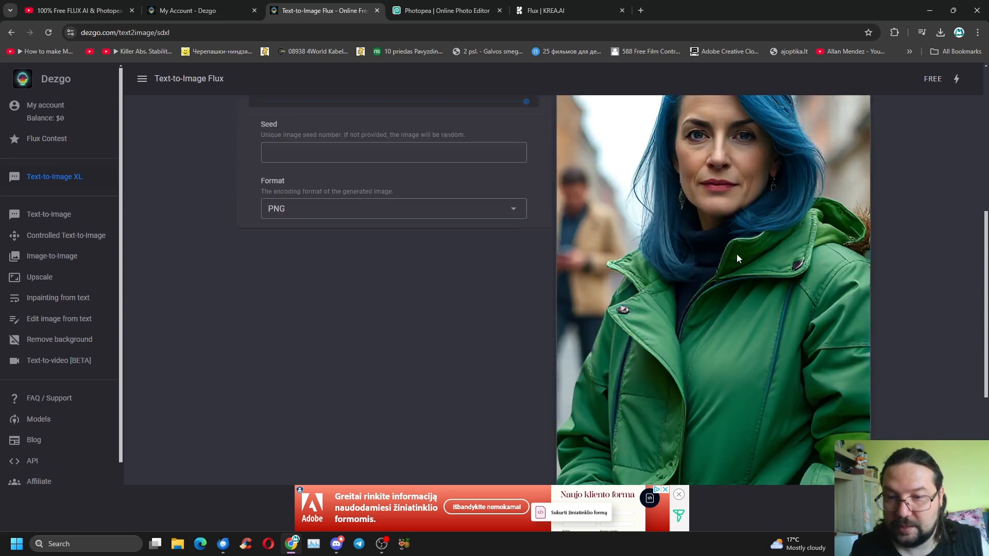
scroll(738, 258, up, 4)
scroll(737, 258, down, 8)
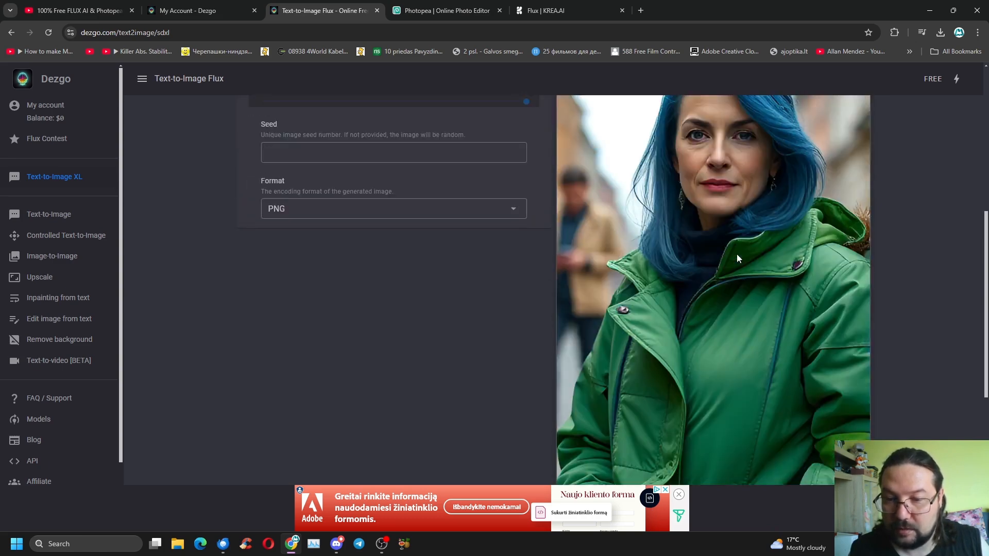
scroll(737, 257, up, 7)
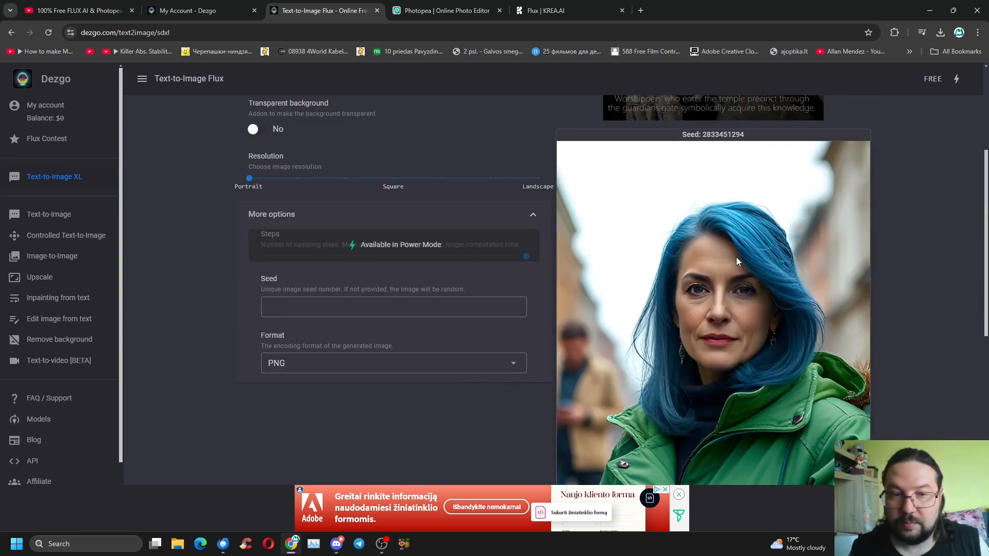
scroll(735, 264, down, 2)
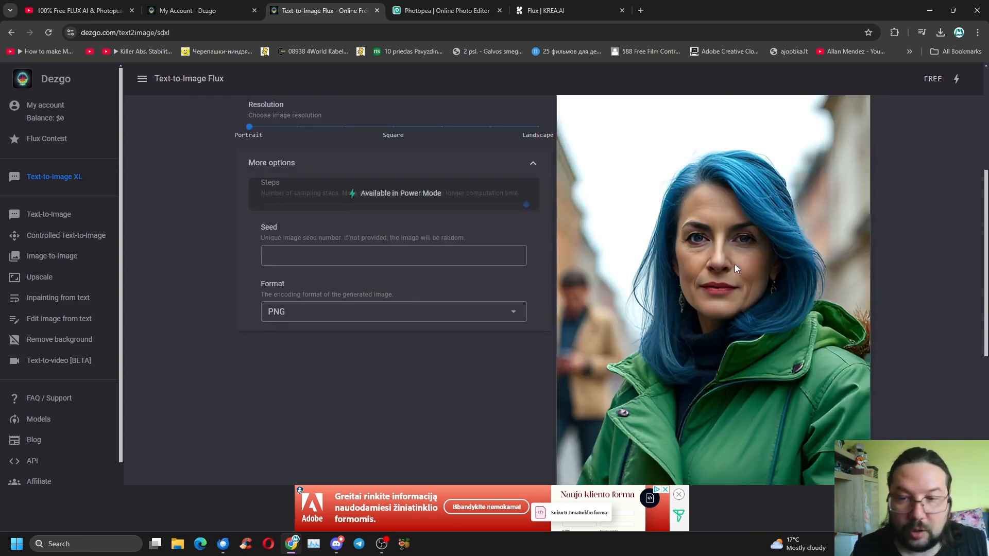
scroll(735, 265, down, 1)
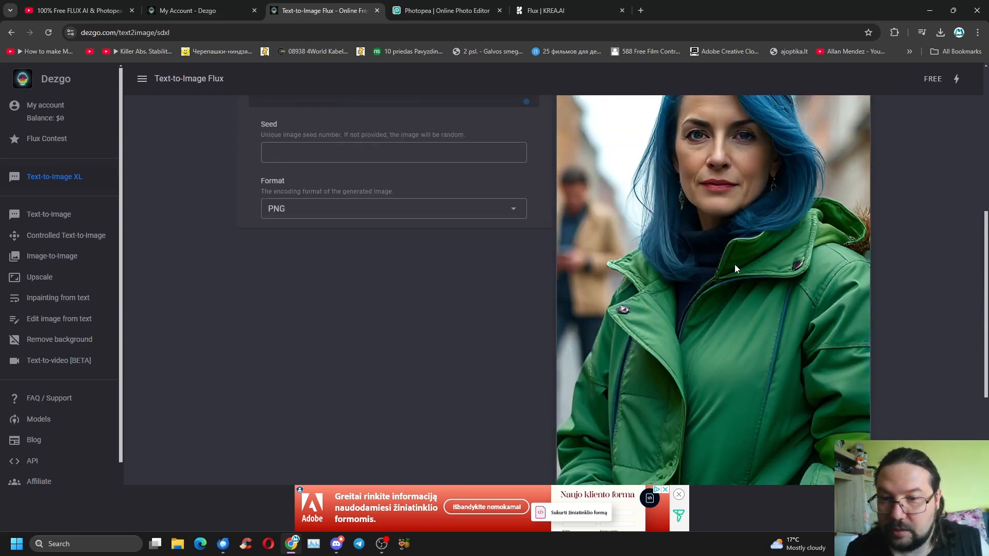
scroll(735, 265, up, 4)
scroll(734, 264, down, 4)
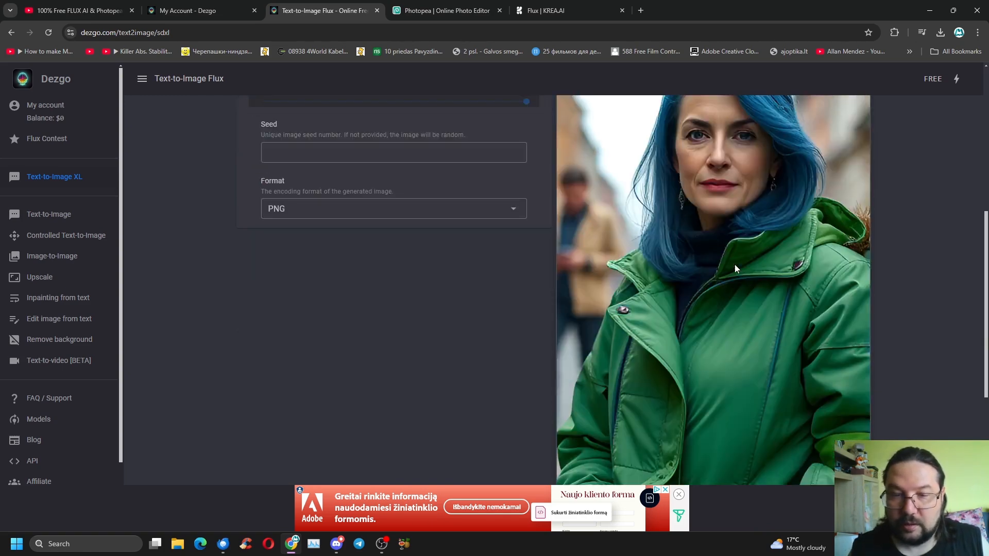
Save the generated image of the blue-haired woman as "download (4).png" in the Downloads folder
scroll(735, 264, up, 2)
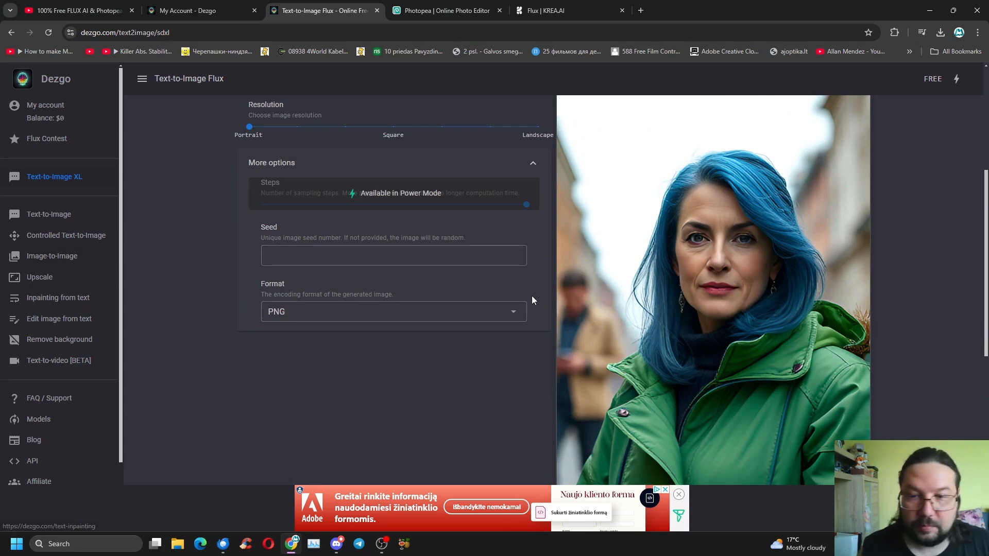
scroll(694, 238, down, 1)
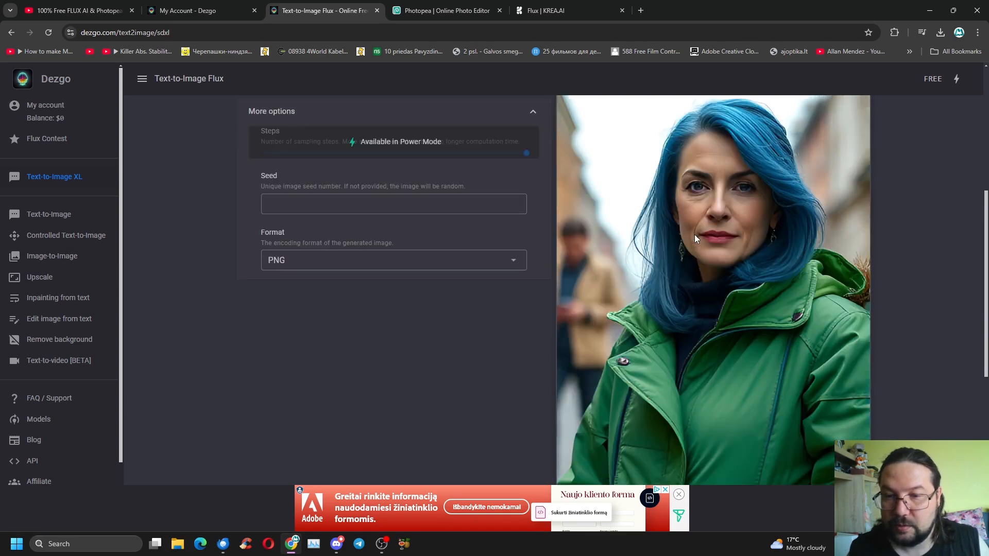
scroll(694, 238, up, 1)
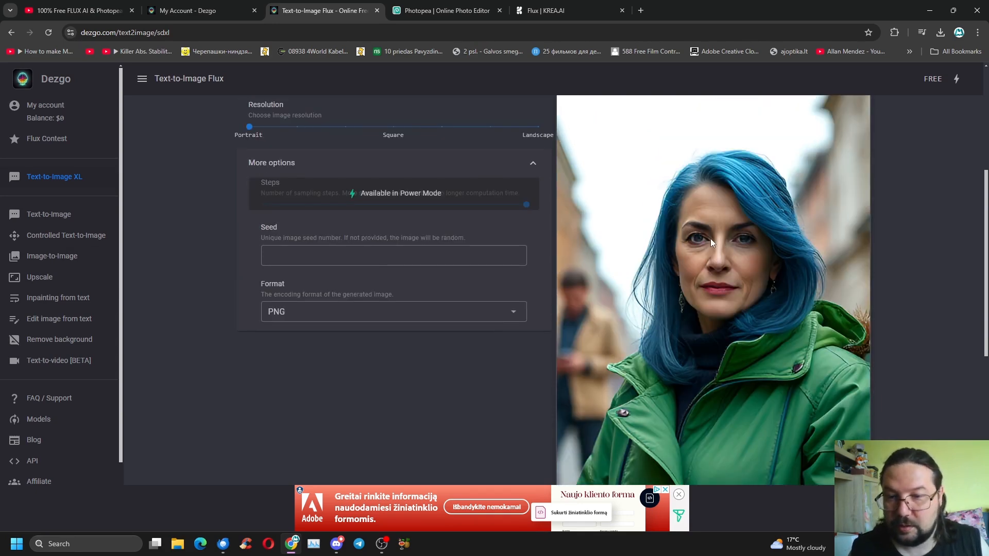
right_click(710, 240)
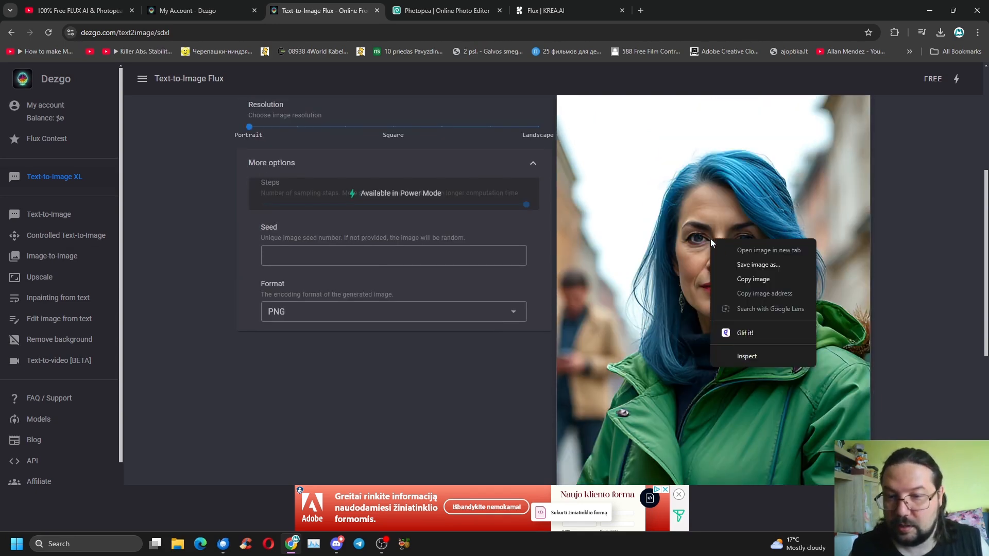
click(757, 265)
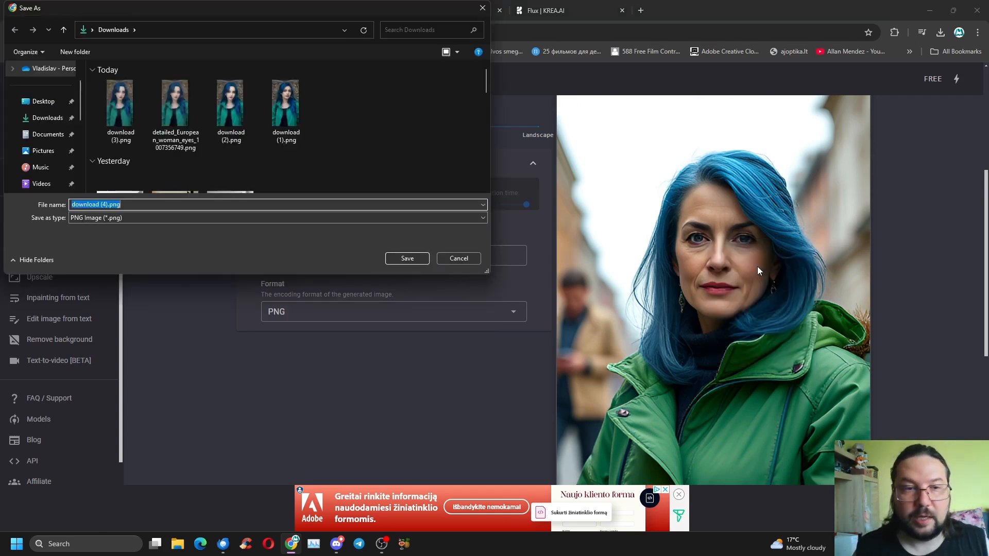
click(407, 259)
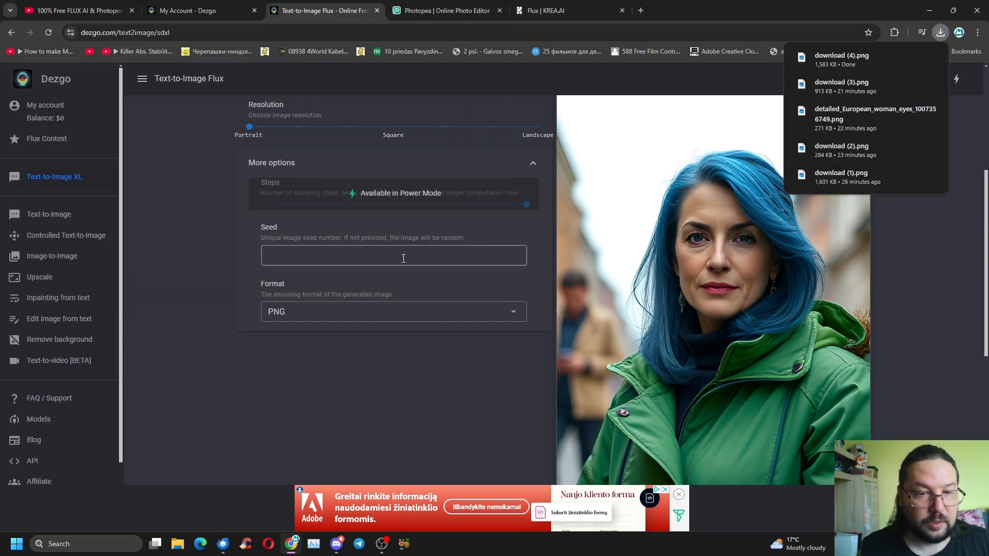
click(633, 261)
scroll(633, 264, up, 4)
scroll(633, 264, down, 2)
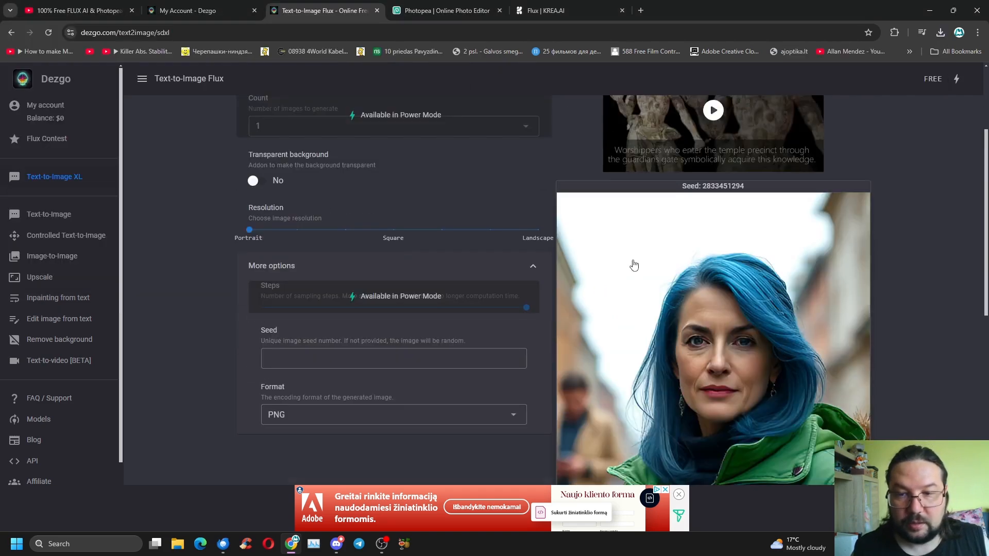
scroll(633, 264, up, 1)
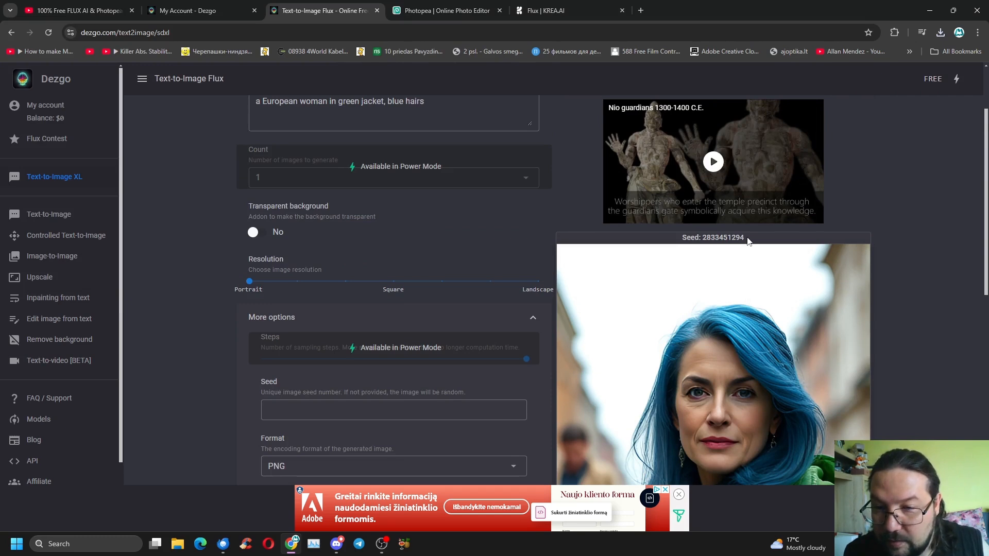
drag(748, 240, 702, 238)
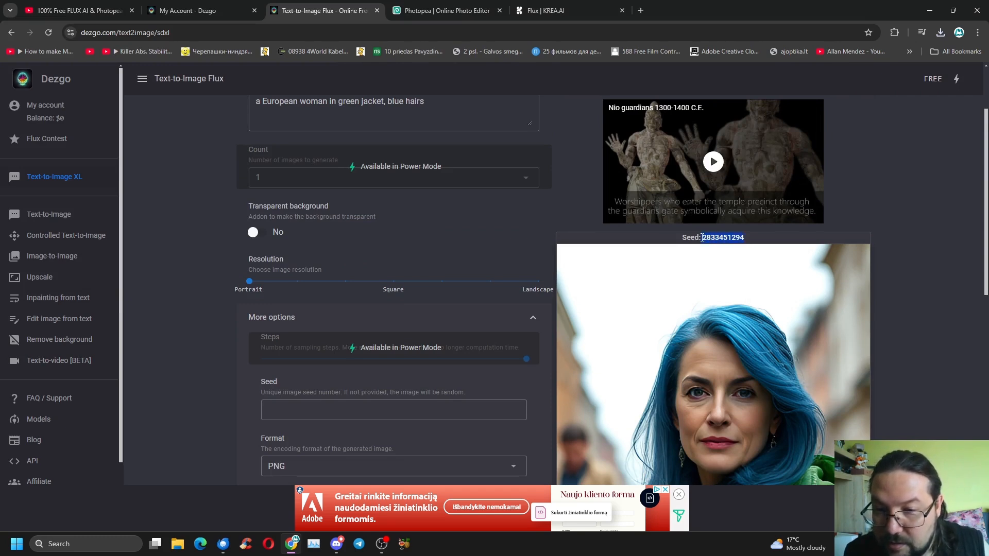
right_click(713, 238)
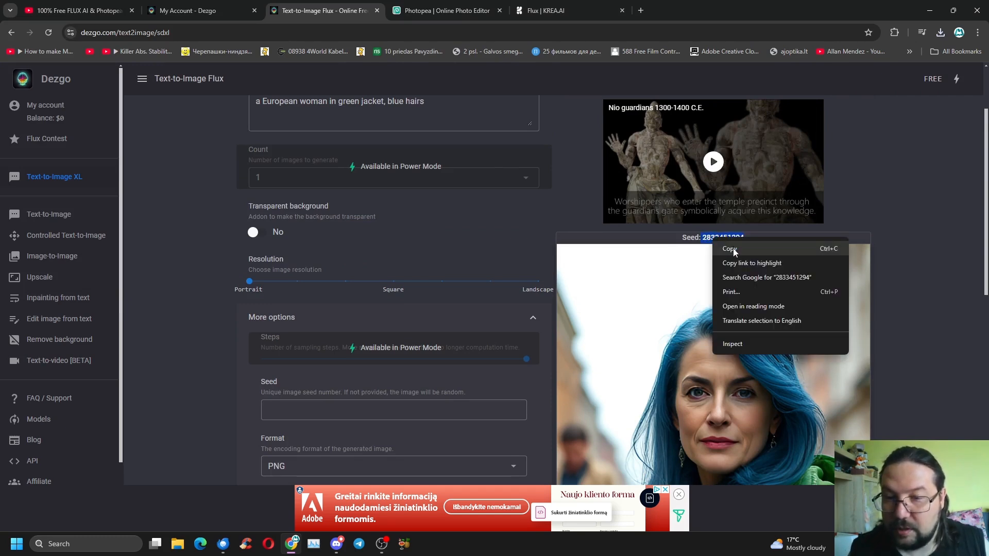
click(734, 251)
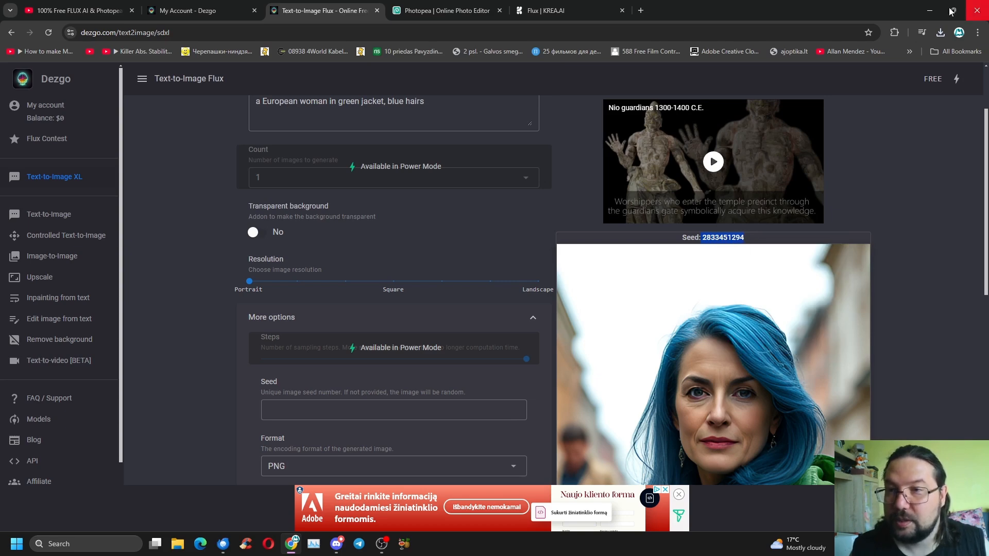
Minimise the browser and create a new text document on the desktop, keeping its default name
click(930, 10)
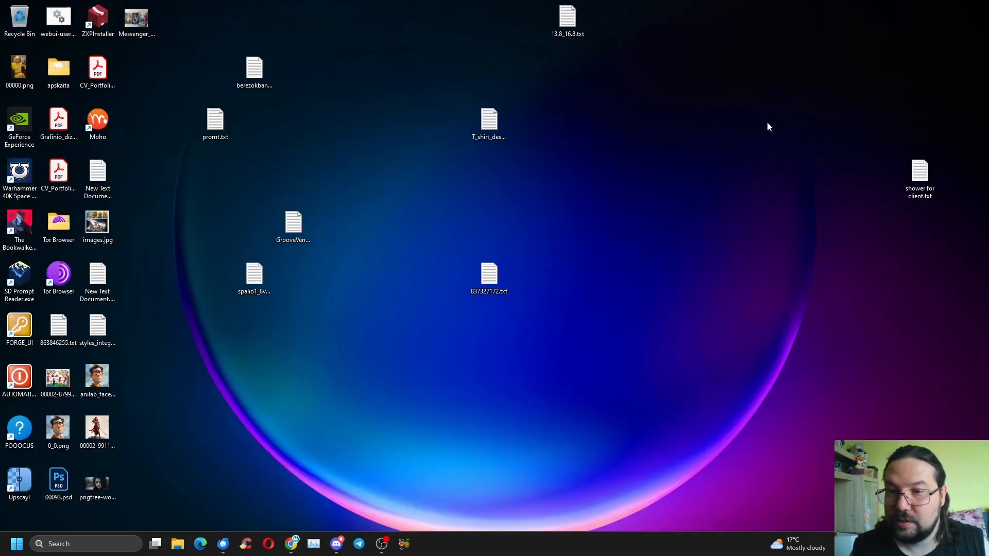
right_click(672, 161)
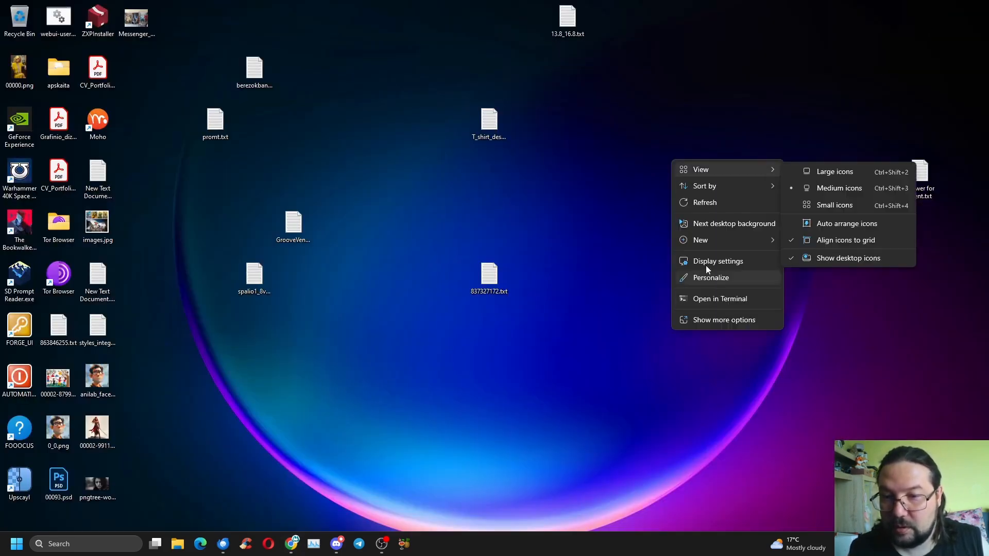
click(692, 204)
right_click(627, 211)
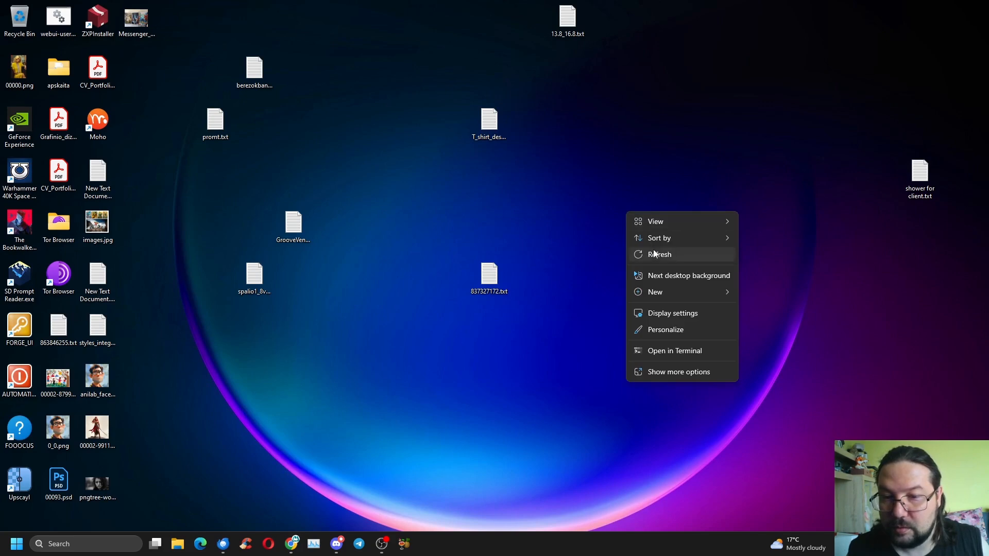
mouse_move(675, 293)
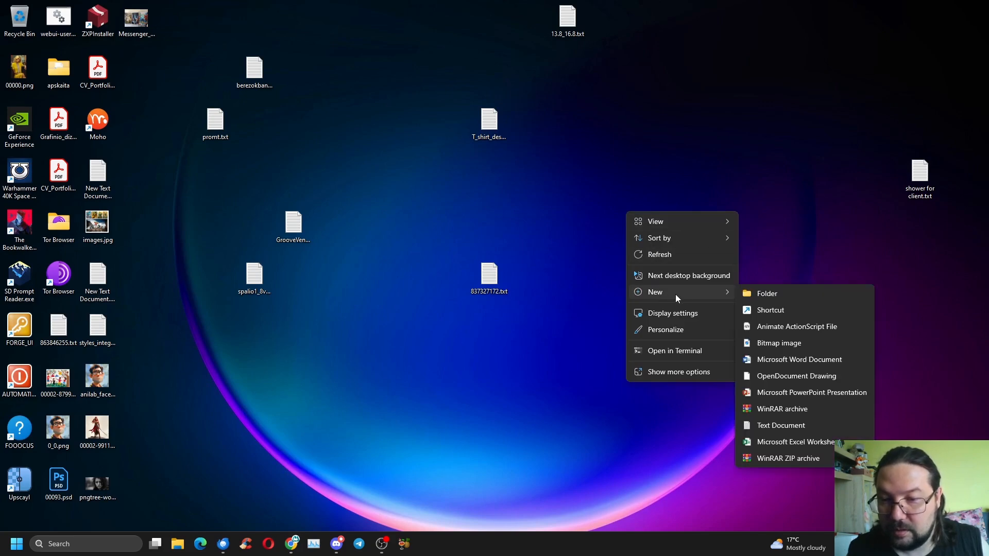
click(769, 426)
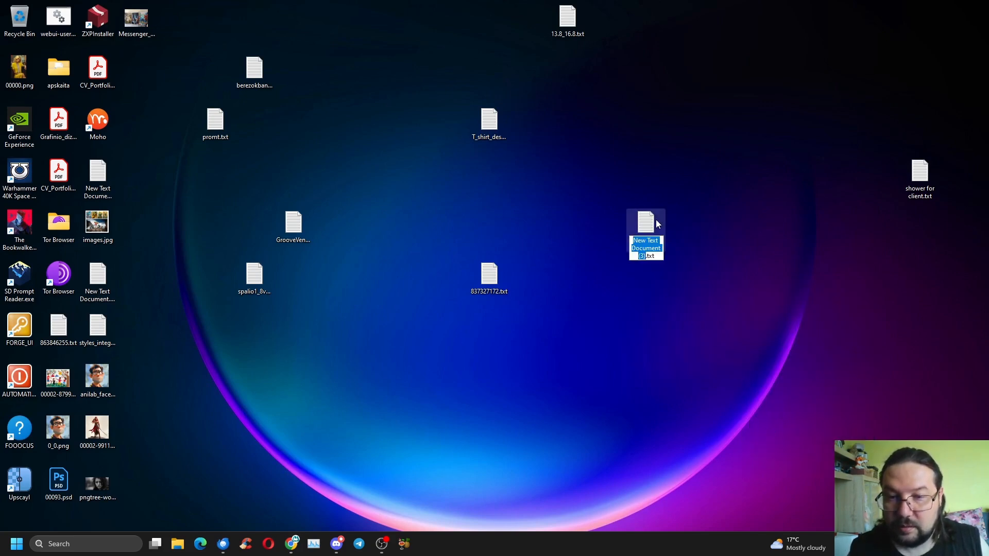
click(648, 221)
double_click(648, 222)
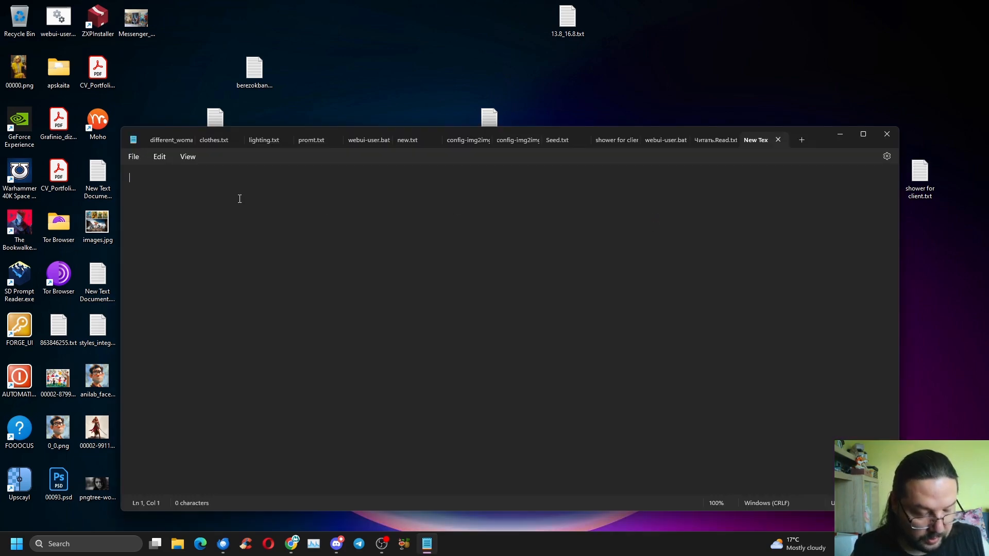
key(ctrl+v)
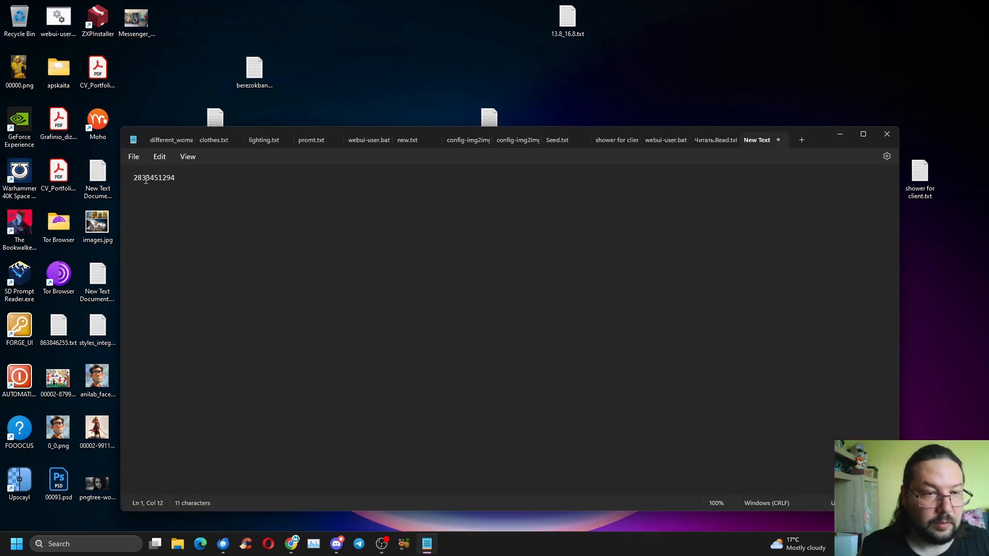
Return to Dezgo in Chrome and generate another image from the same prompt with the seed left empty
click(290, 551)
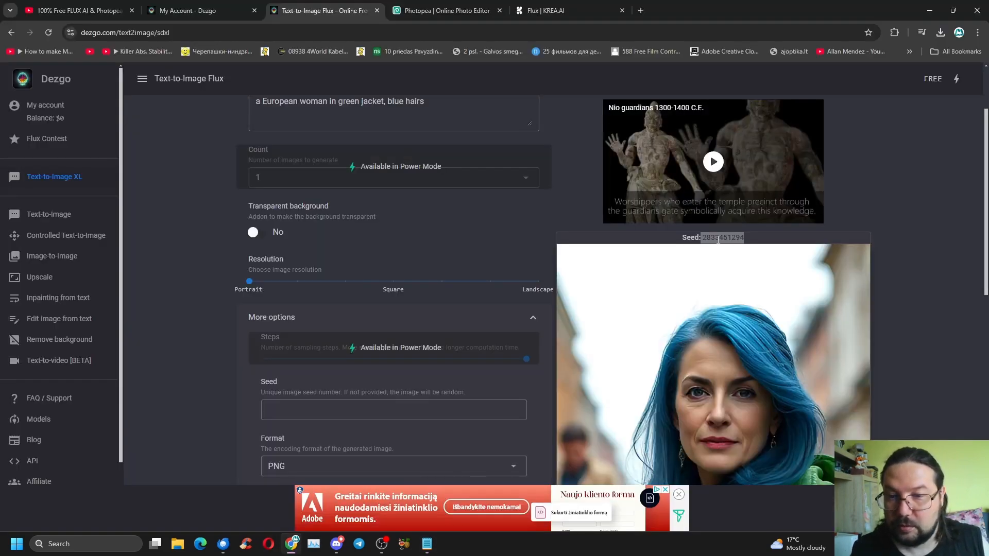
scroll(718, 240, up, 2)
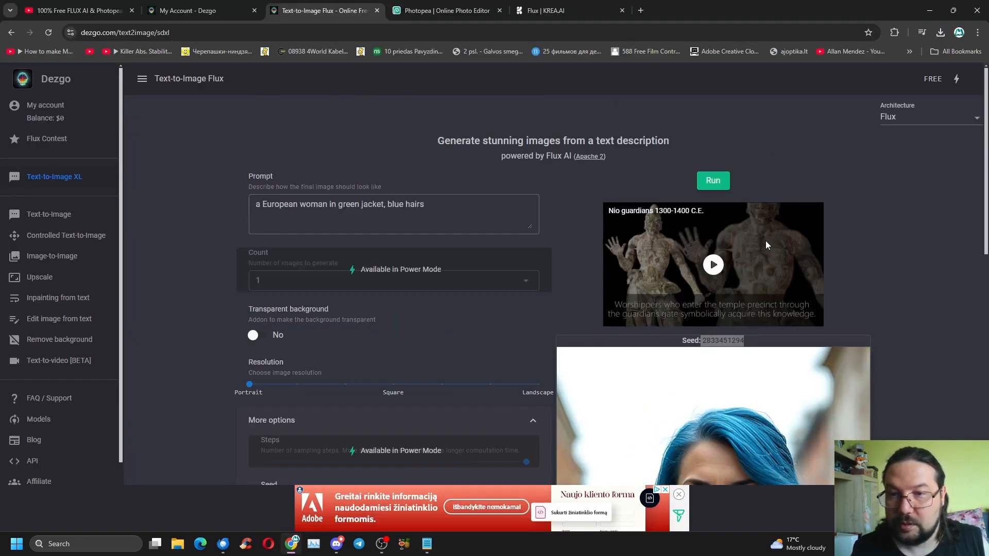
click(714, 181)
Wait for the new image and examine it over its full height against the previous one
scroll(716, 178, down, 7)
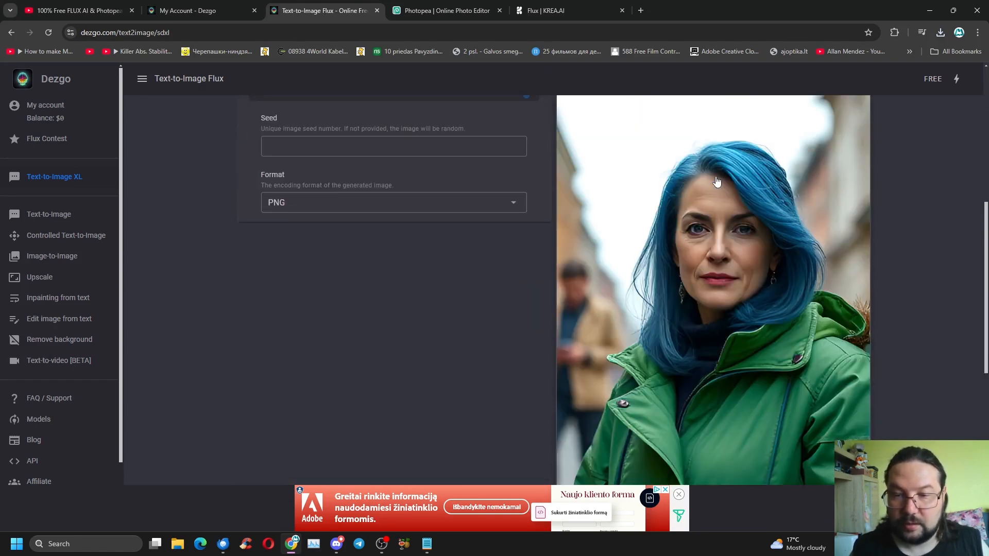
scroll(709, 174, down, 2)
scroll(709, 174, up, 3)
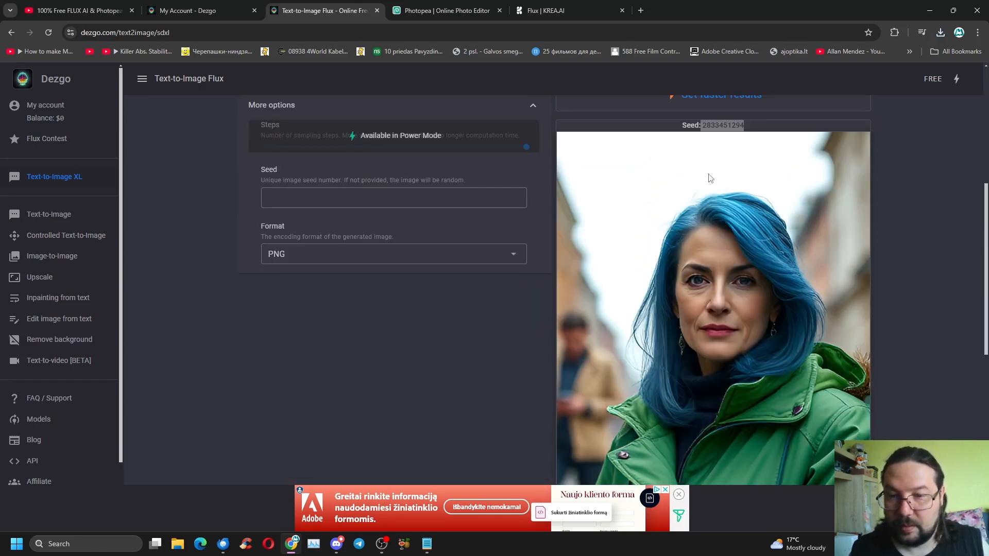
scroll(709, 174, down, 1)
scroll(709, 174, up, 3)
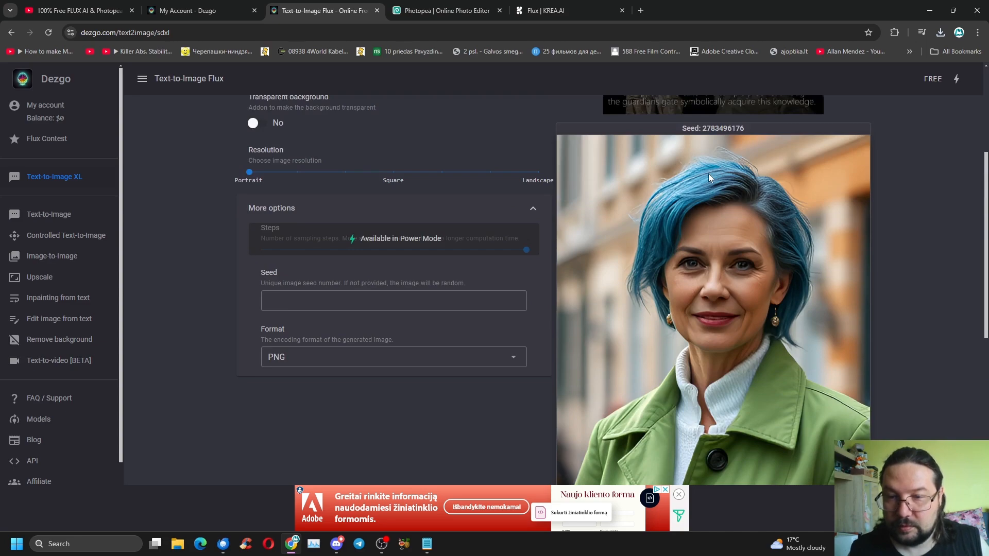
scroll(709, 174, up, 3)
scroll(709, 174, down, 9)
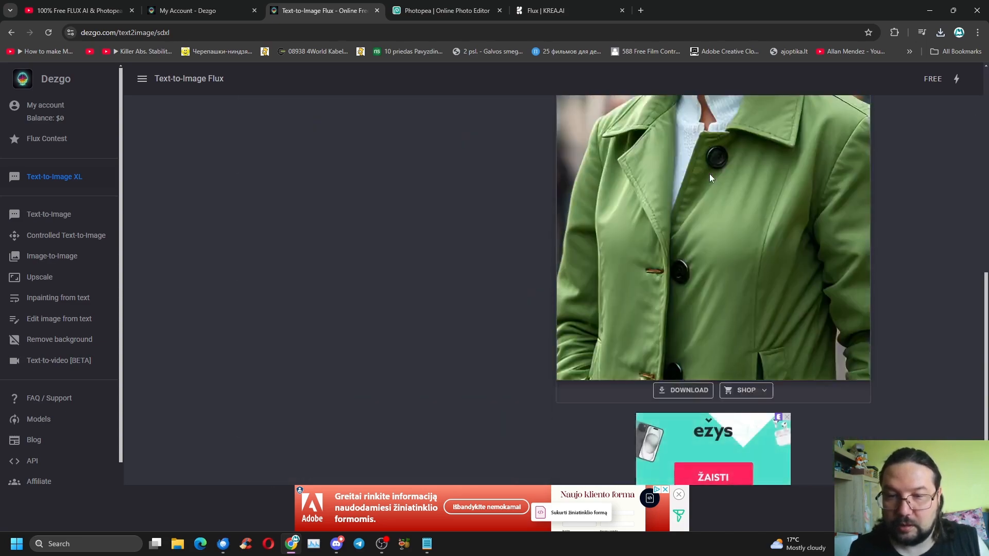
scroll(709, 174, up, 9)
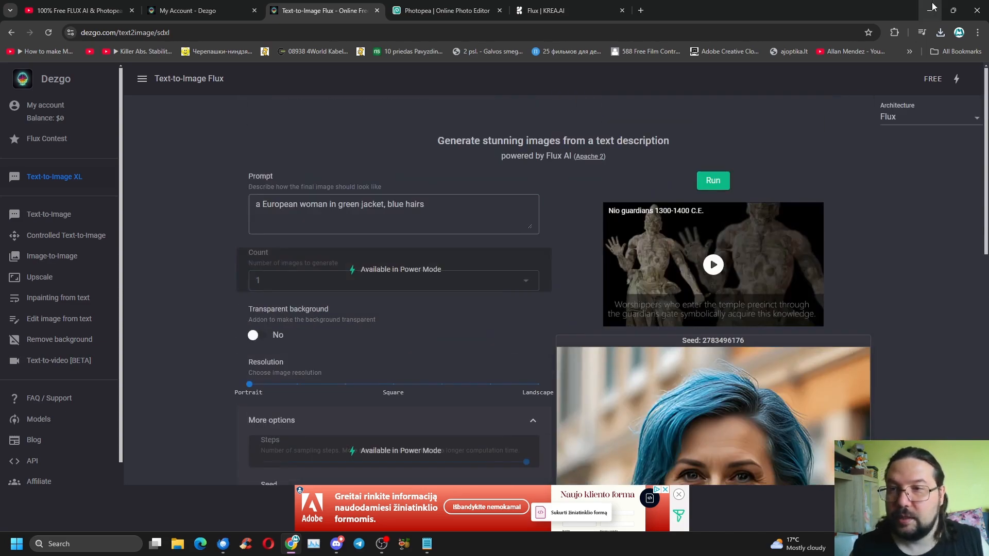
click(932, 8)
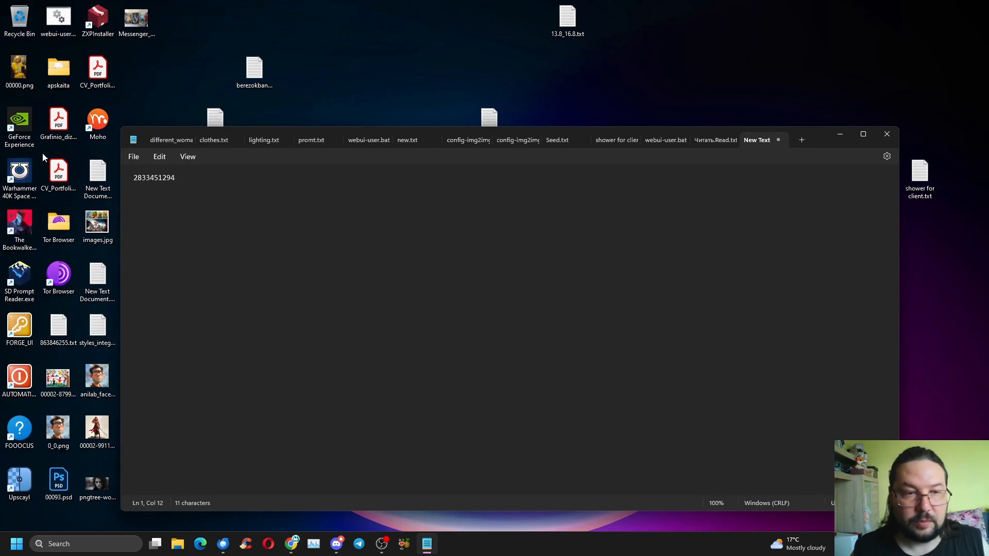
drag(194, 175, 126, 185)
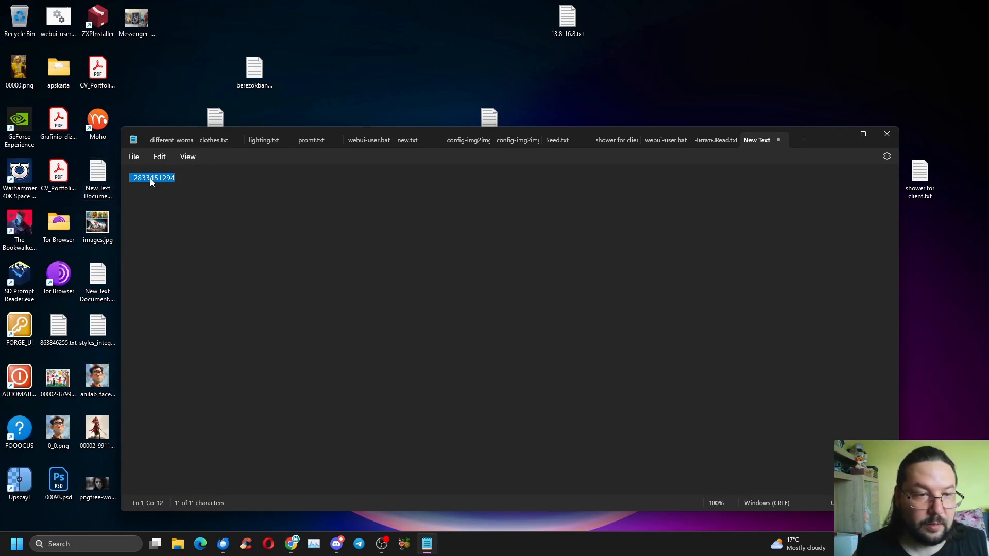
right_click(152, 182)
click(178, 229)
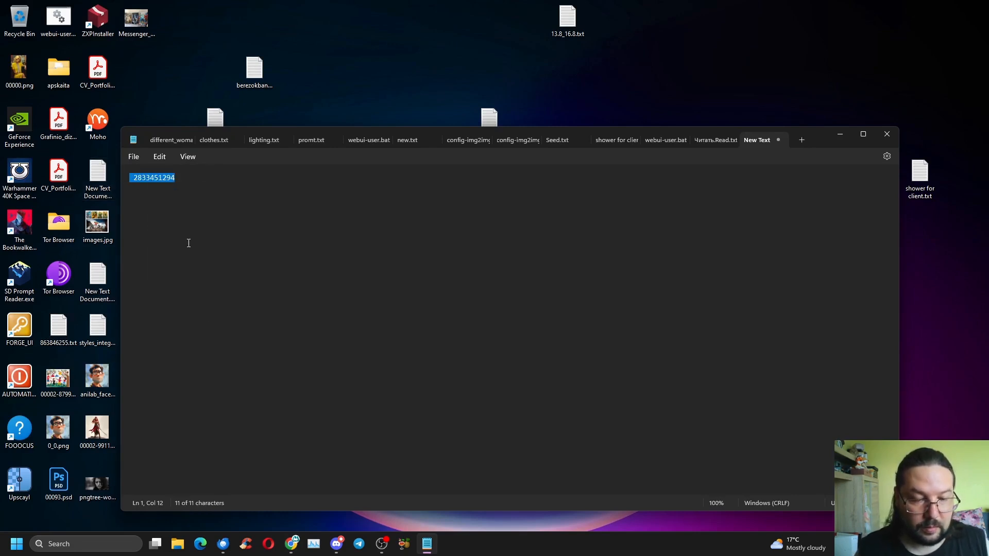
click(291, 544)
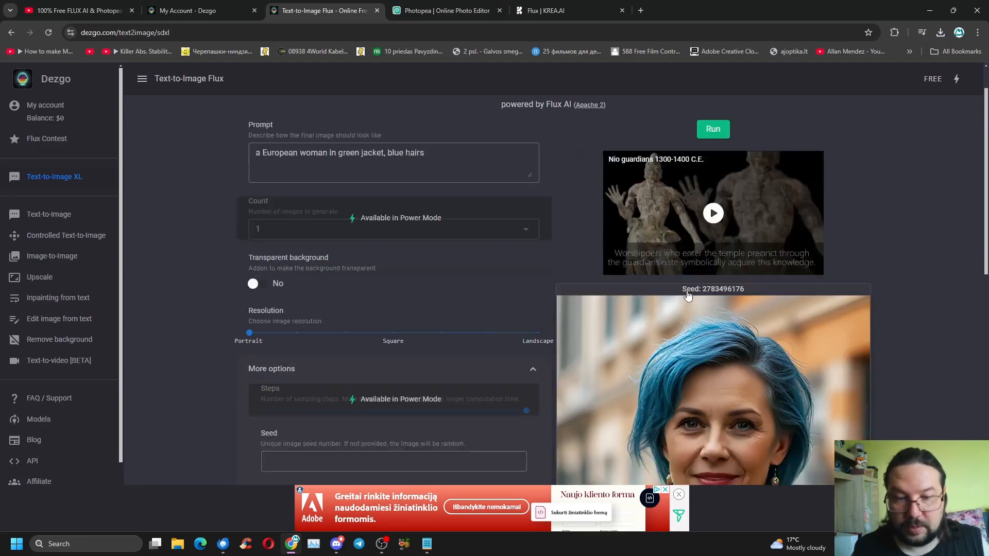
scroll(566, 278, down, 4)
click(290, 253)
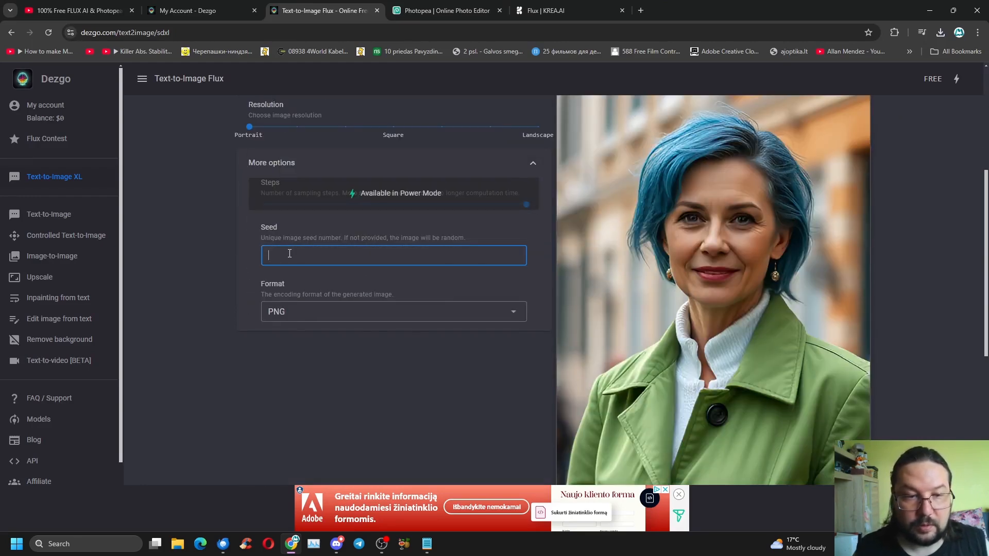
right_click(289, 254)
click(322, 358)
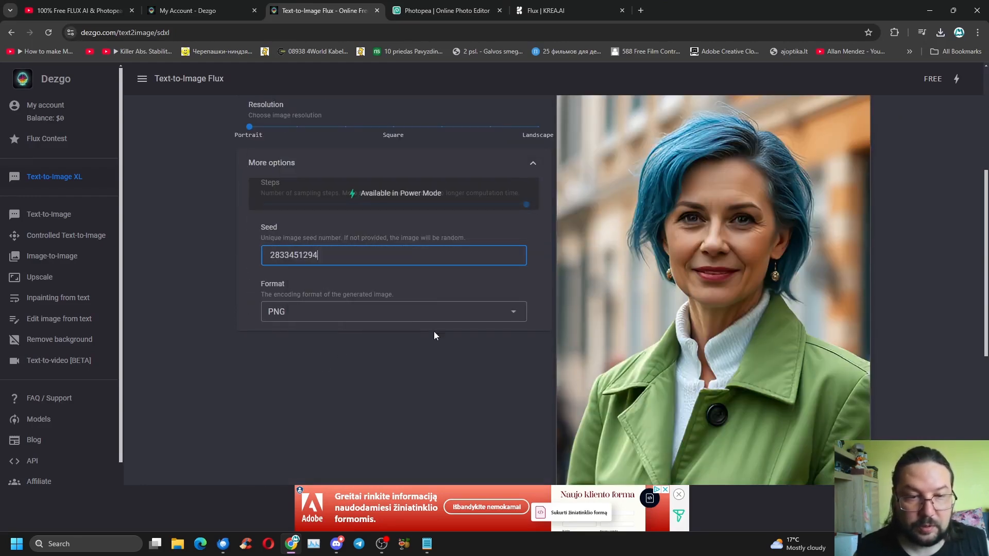
scroll(713, 289, up, 5)
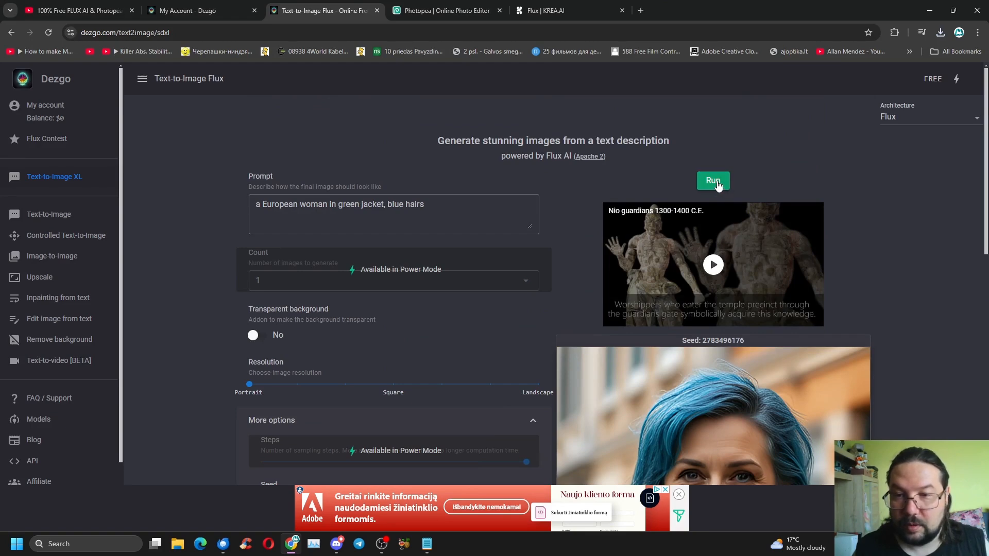
click(716, 186)
scroll(725, 262, down, 10)
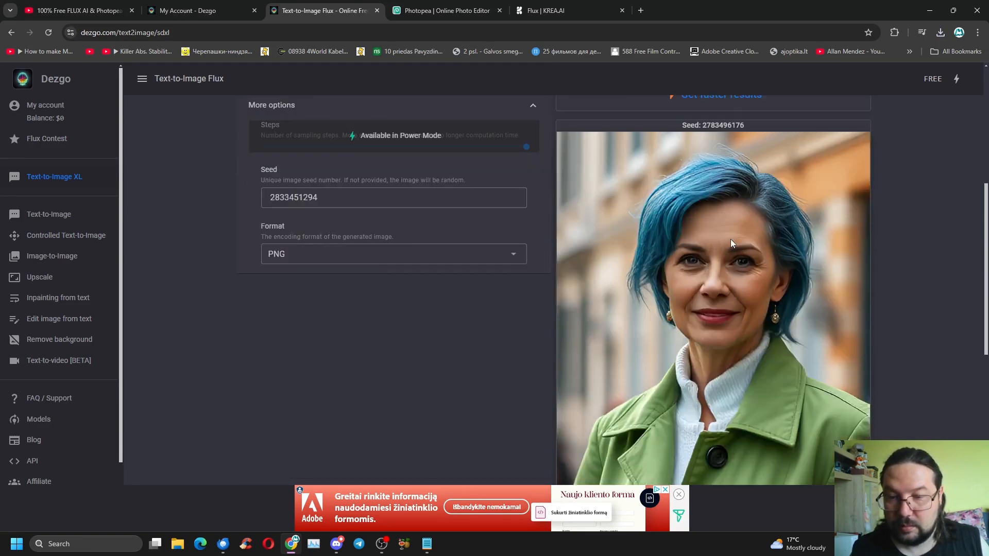
scroll(730, 239, up, 4)
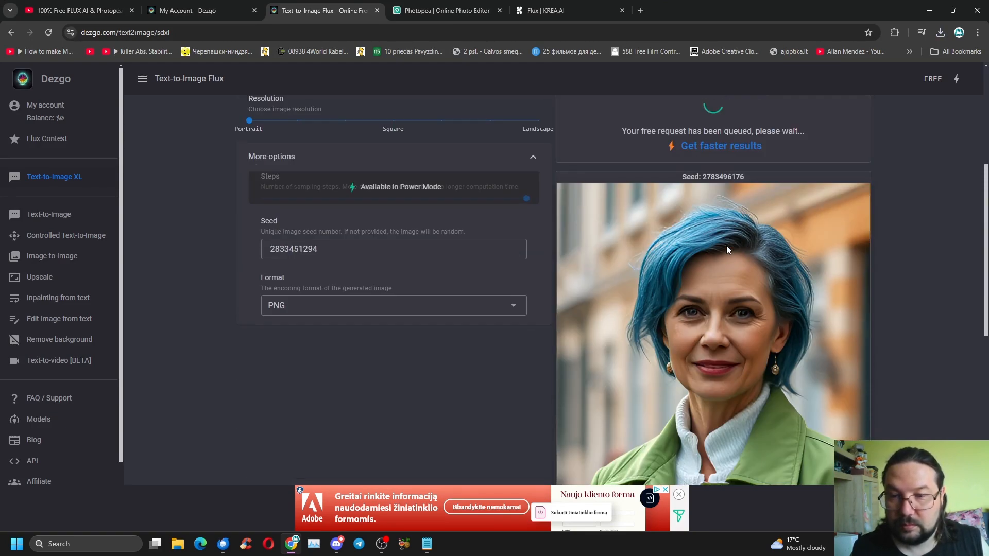
scroll(732, 250, down, 1)
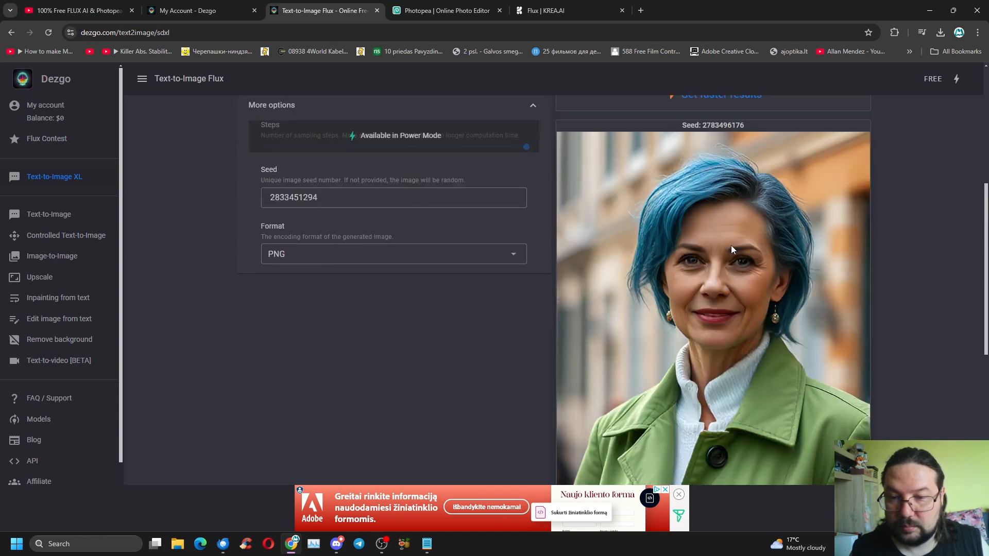
scroll(731, 245, up, 2)
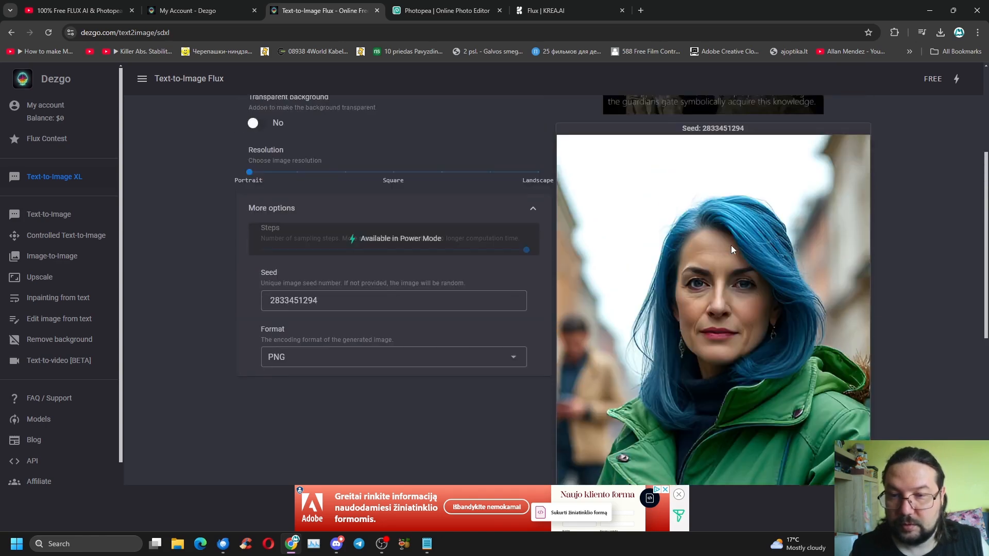
scroll(731, 245, down, 1)
scroll(740, 244, down, 2)
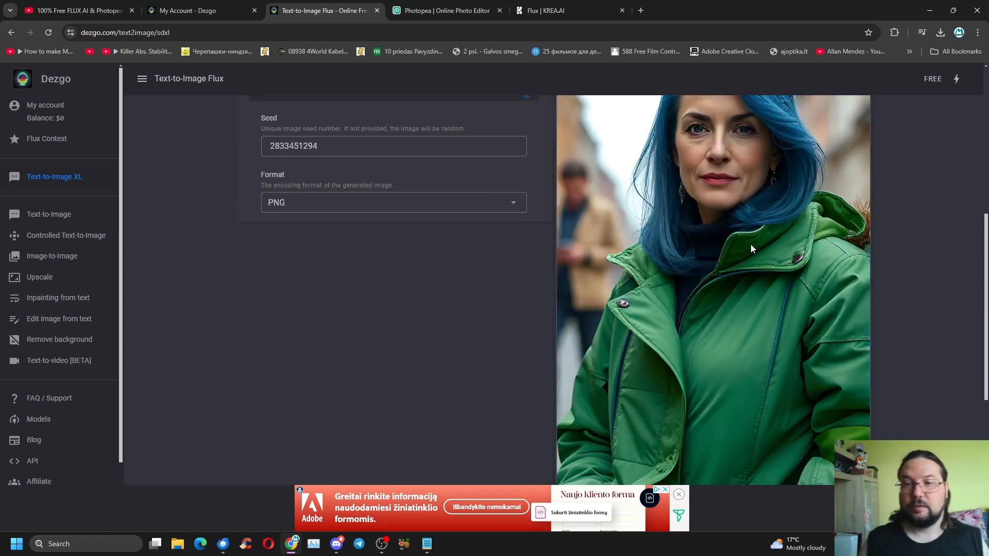
scroll(751, 245, up, 1)
right_click(734, 234)
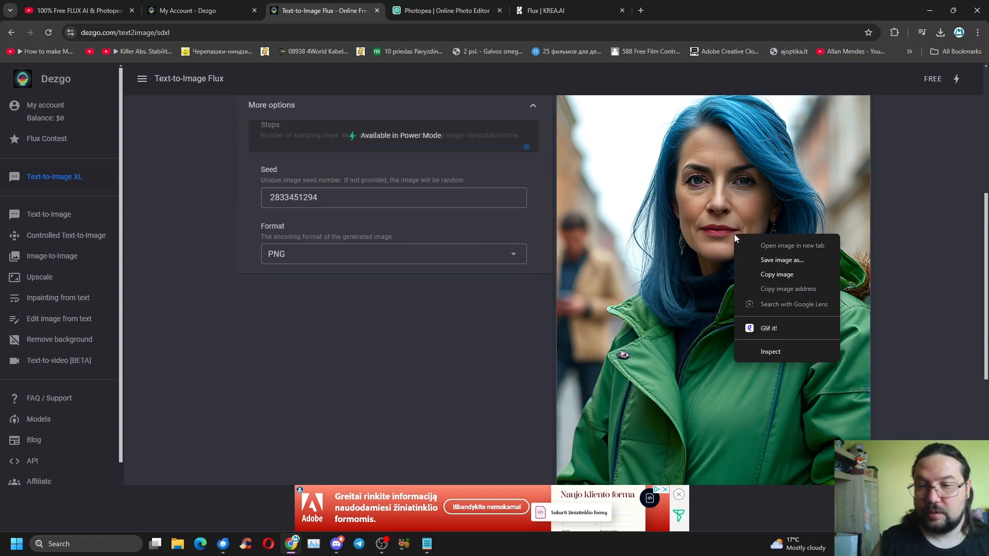
click(772, 258)
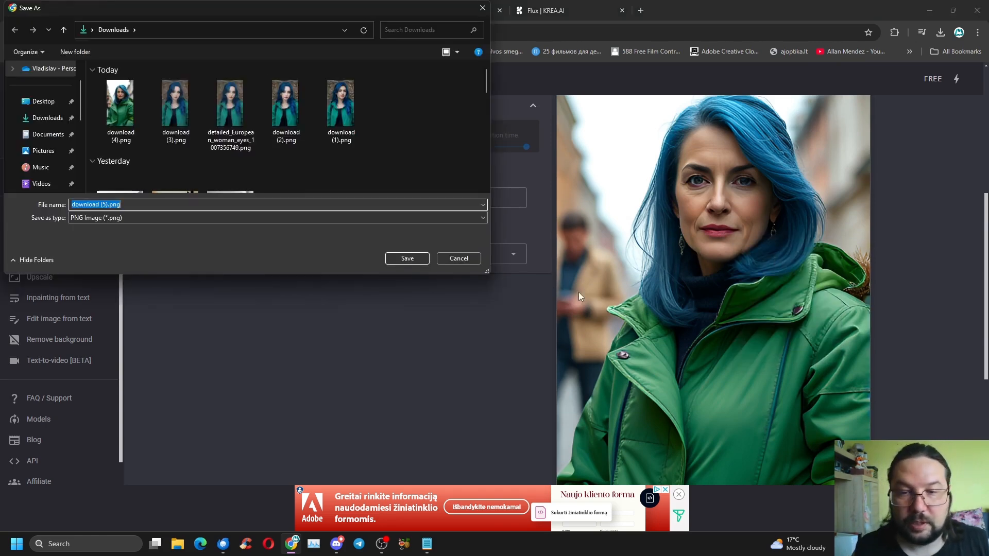
click(459, 258)
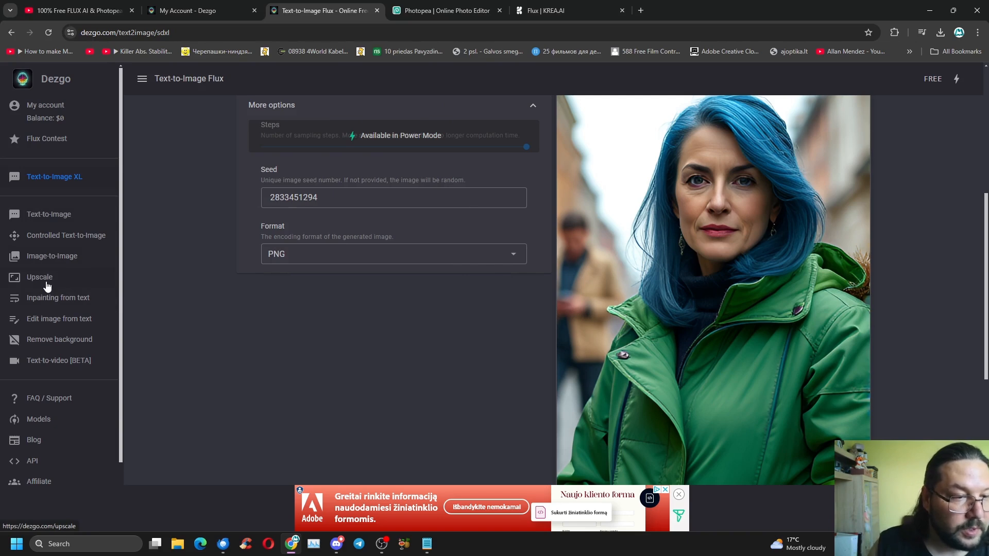
Open the Inpainting from text tool and load download (4).png as the init image
click(71, 306)
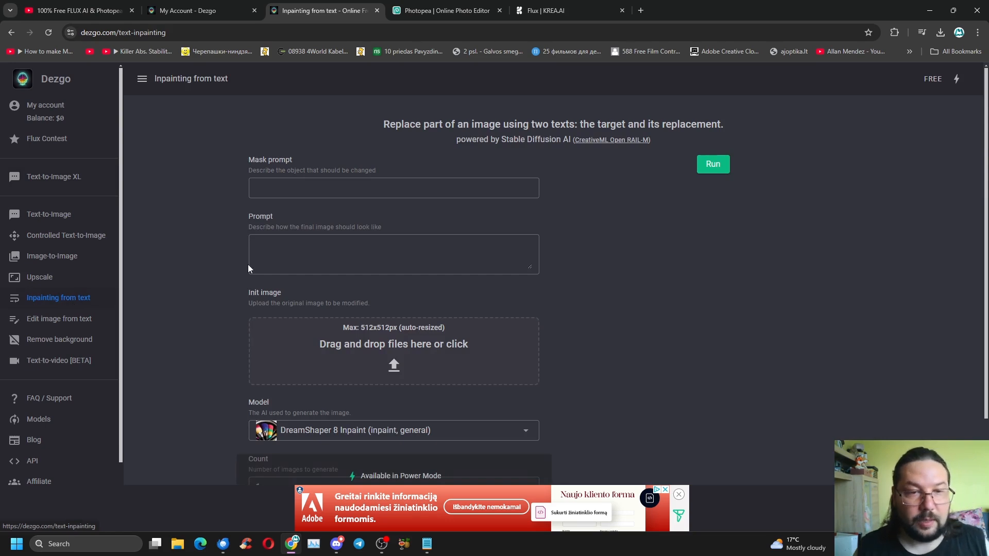
click(372, 346)
click(120, 105)
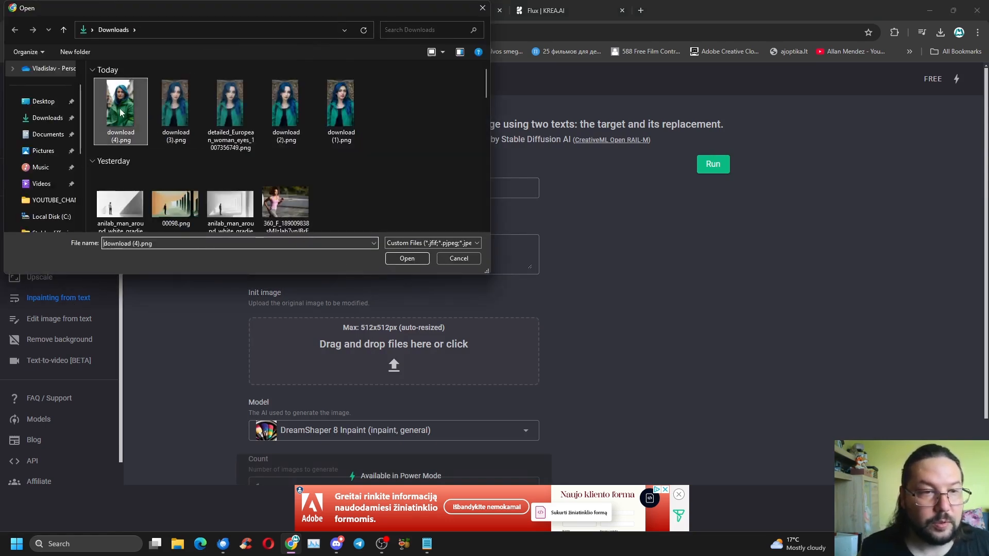
click(407, 259)
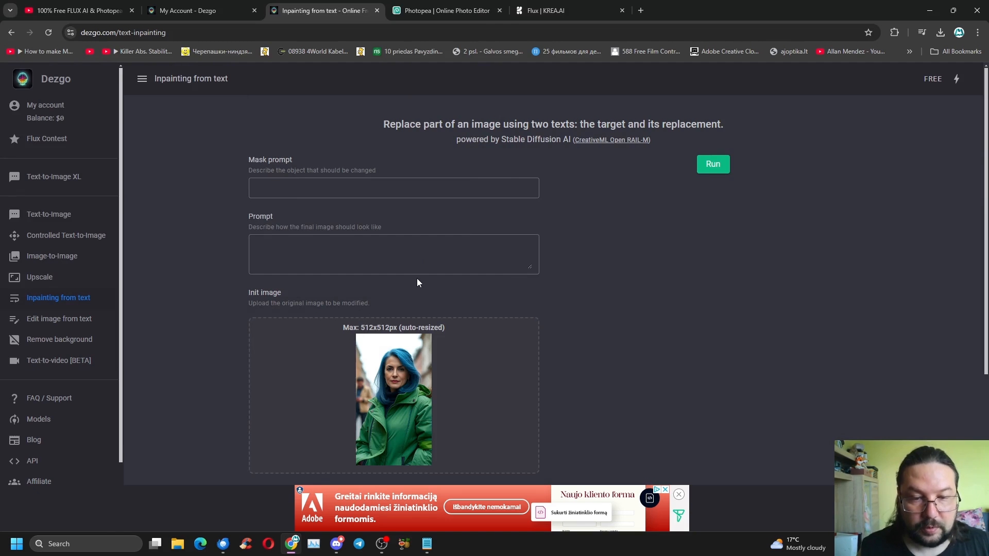
Choose Realistic Vision 5.1 Inpaint (inpaint, general) as the inpainting model
scroll(417, 282, down, 4)
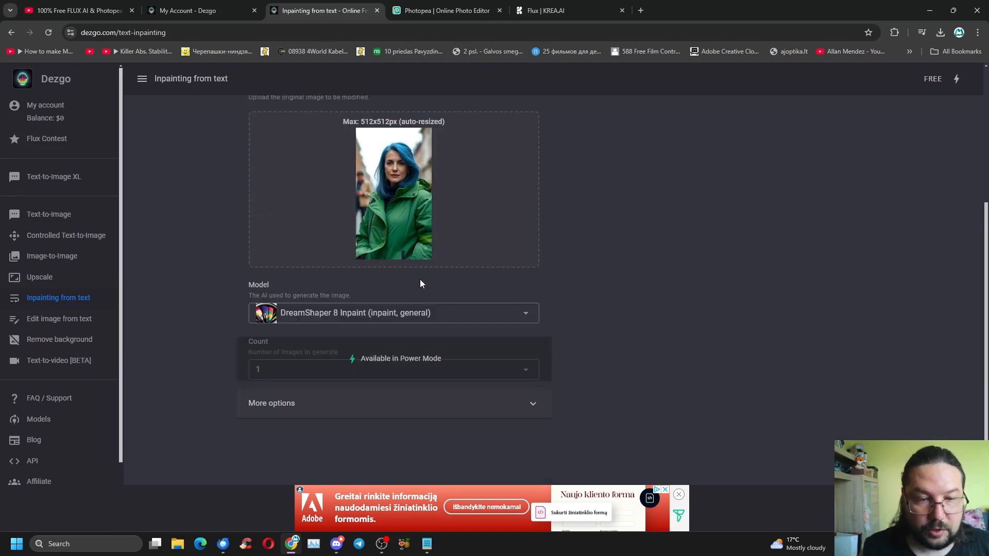
click(380, 315)
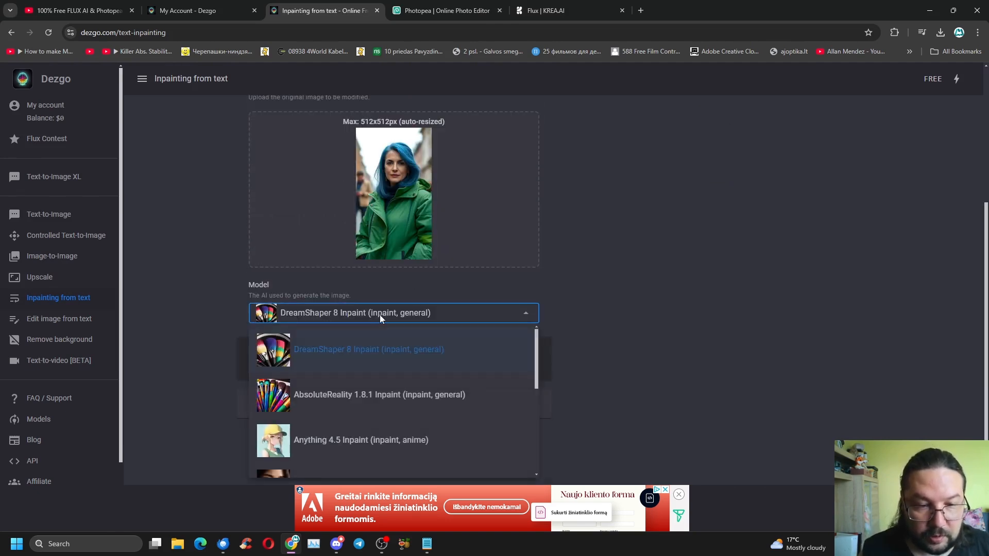
scroll(379, 314, down, 1)
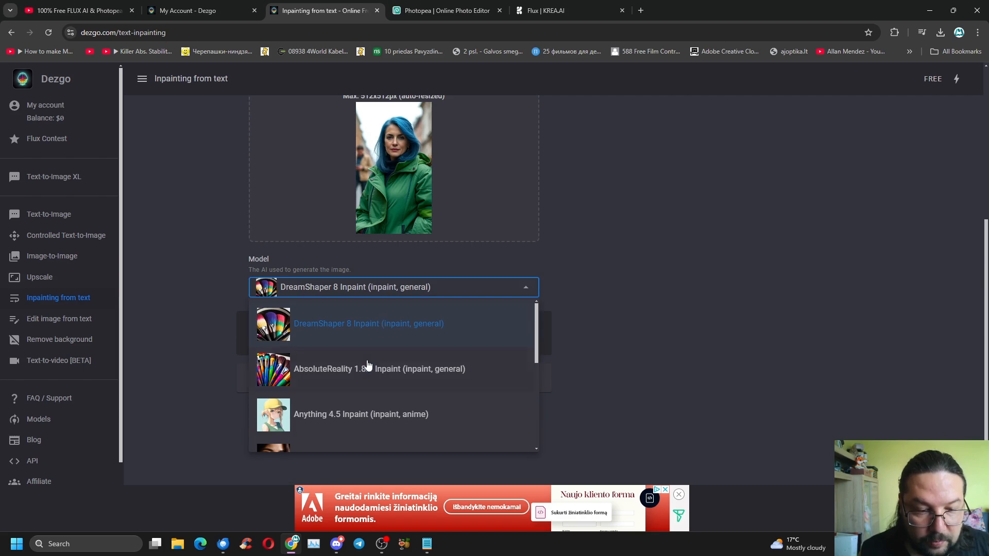
scroll(368, 362, down, 3)
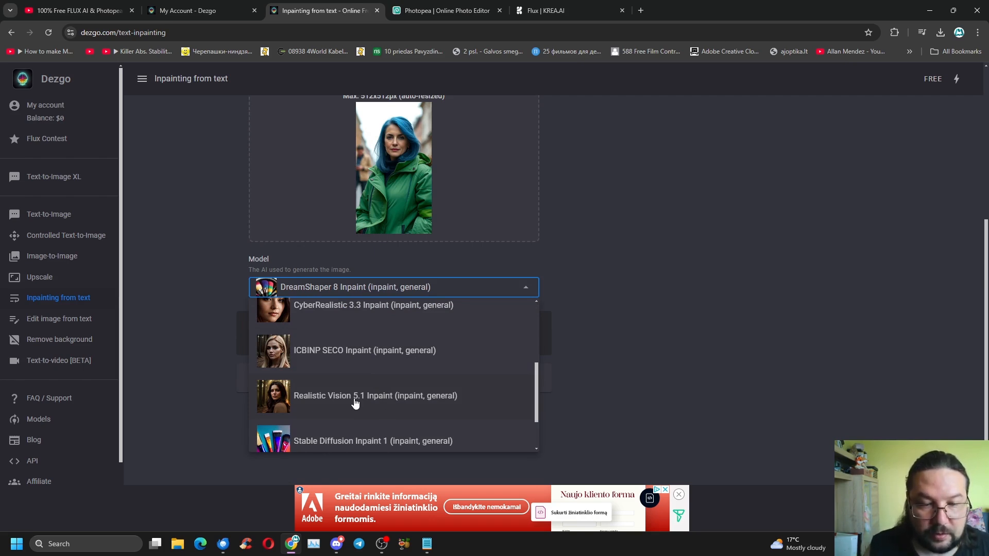
click(389, 404)
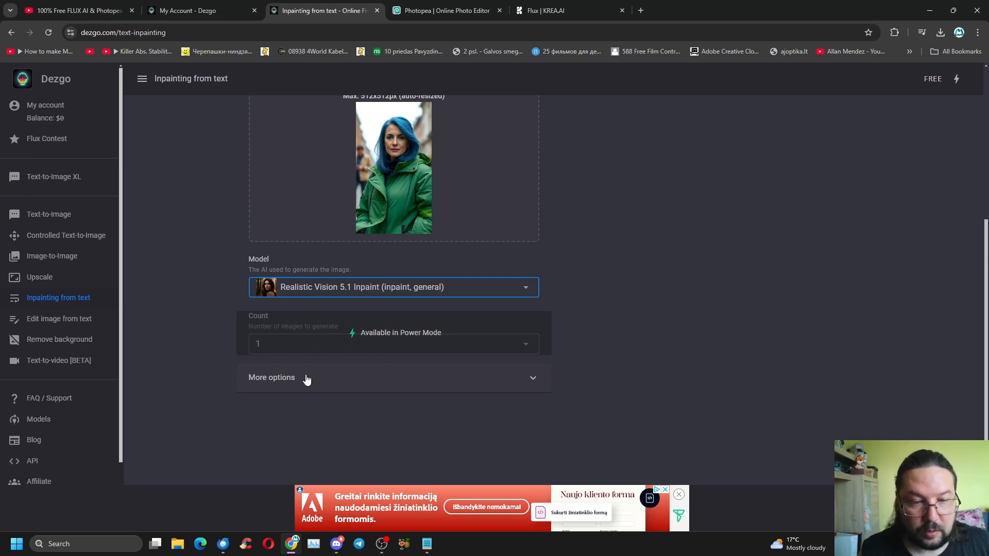
Expand the additional inpainting options and set the sampler to Euler
click(288, 380)
scroll(395, 387, down, 3)
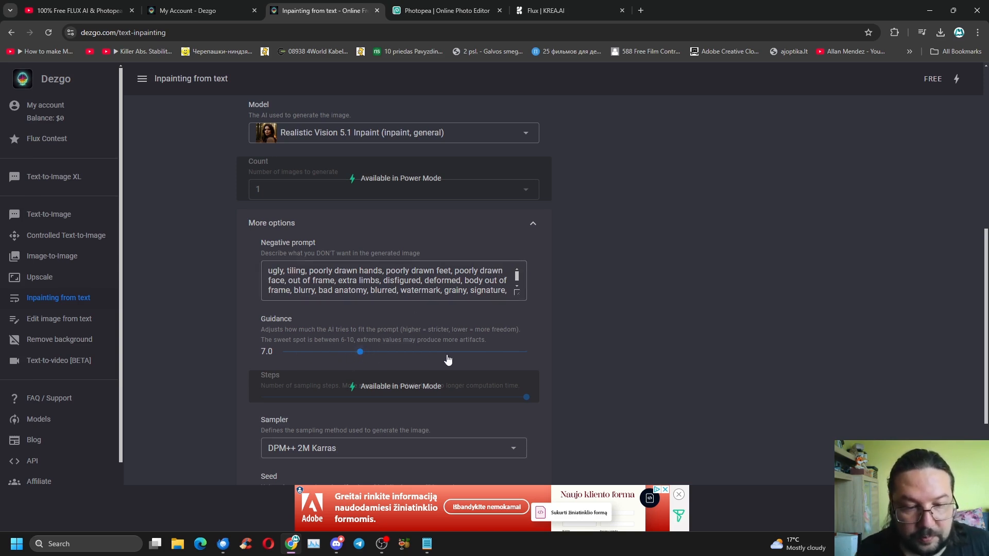
scroll(449, 360, down, 3)
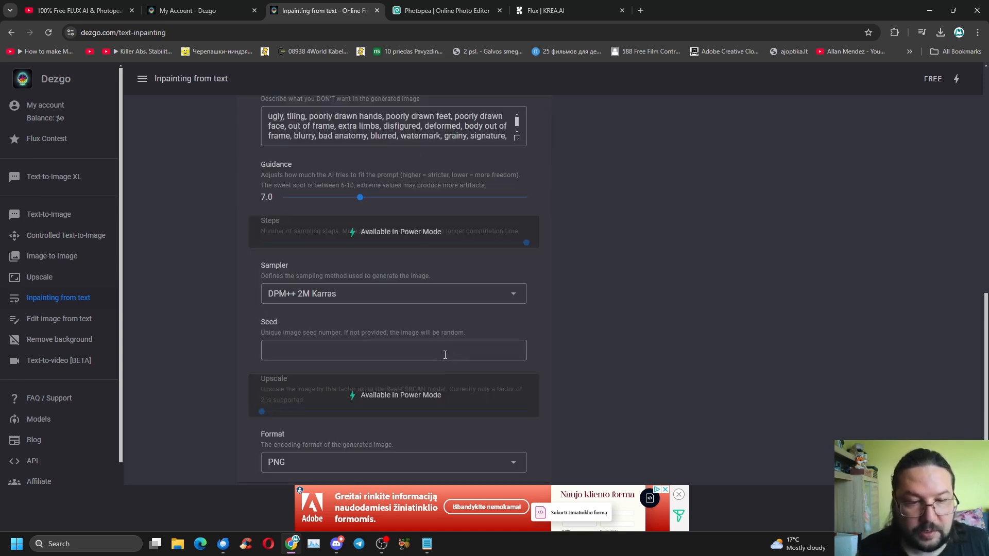
click(326, 294)
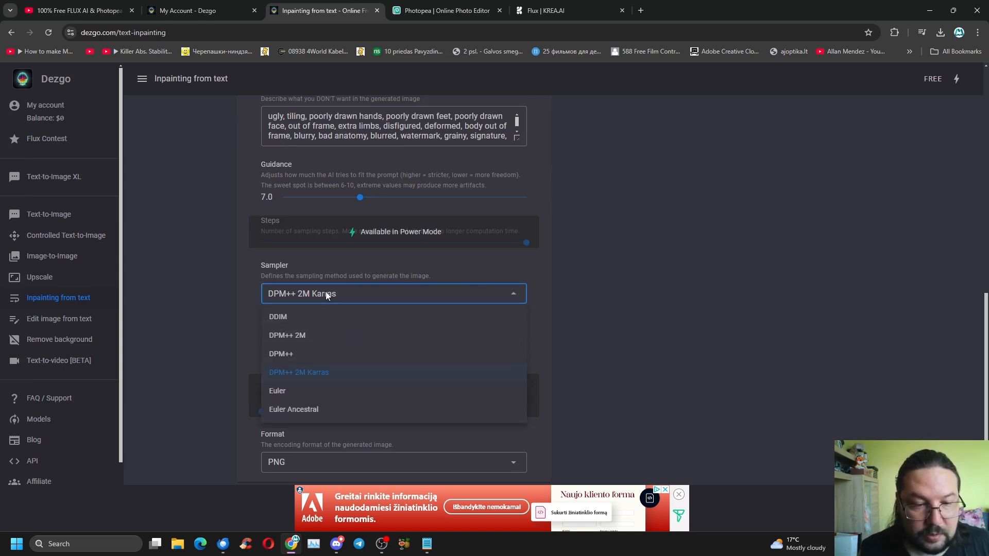
click(326, 298)
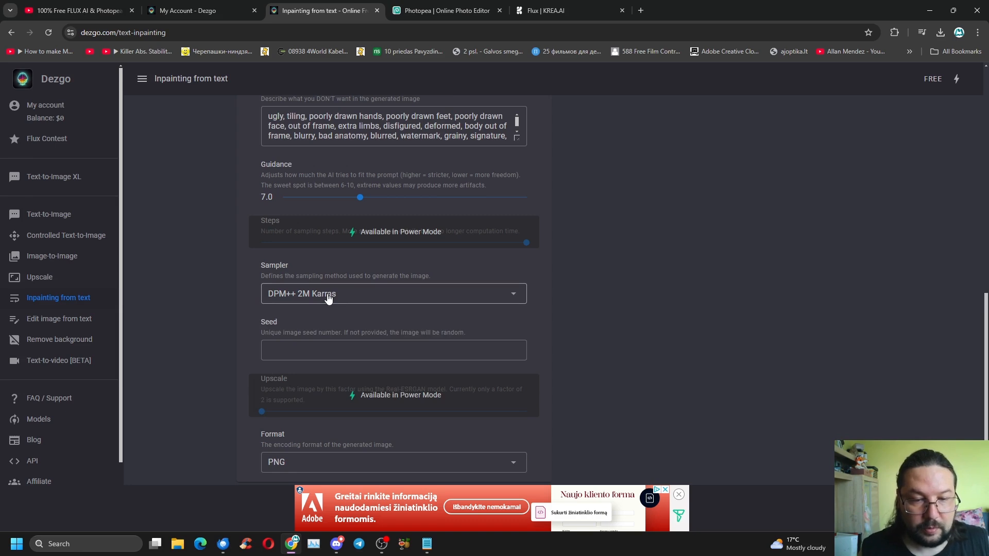
click(328, 296)
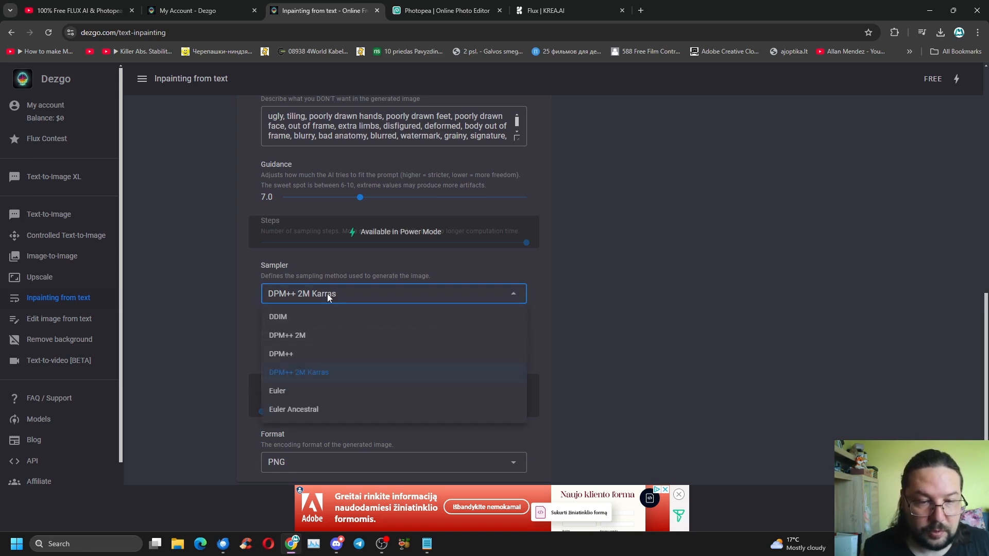
click(285, 393)
scroll(458, 346, down, 2)
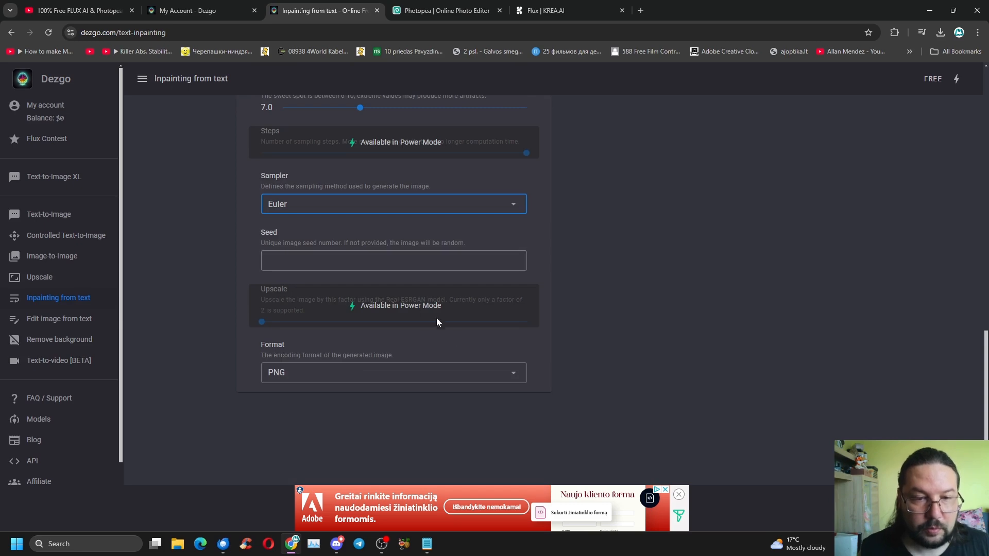
Enter "eyes" as the mask prompt describing the part of the portrait to change
scroll(388, 289, up, 10)
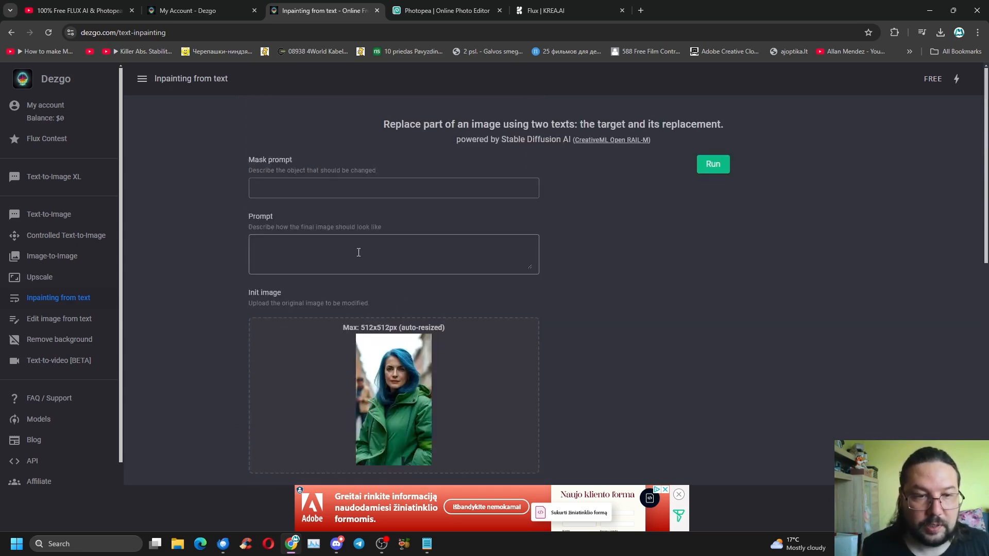
click(275, 186)
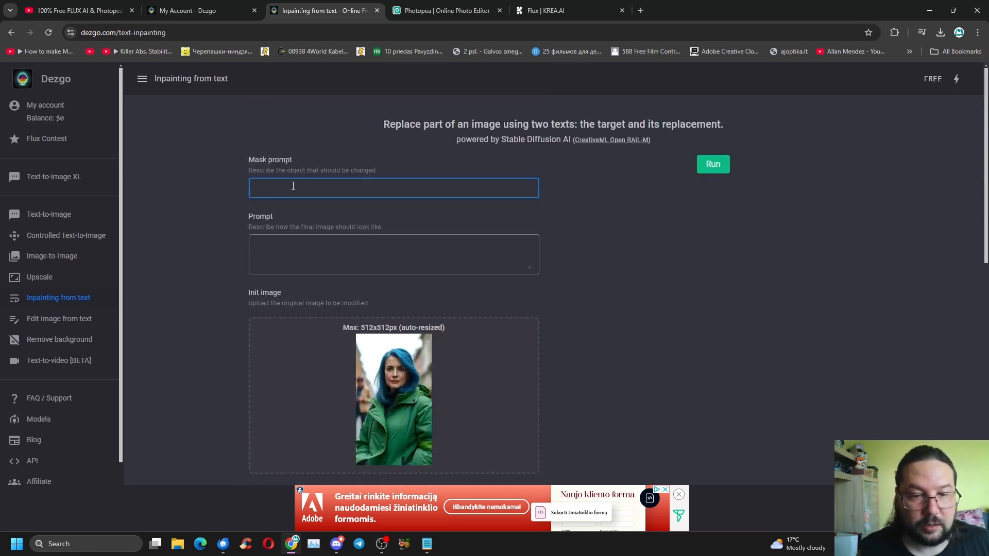
scroll(293, 186, down, 2)
scroll(293, 185, up, 2)
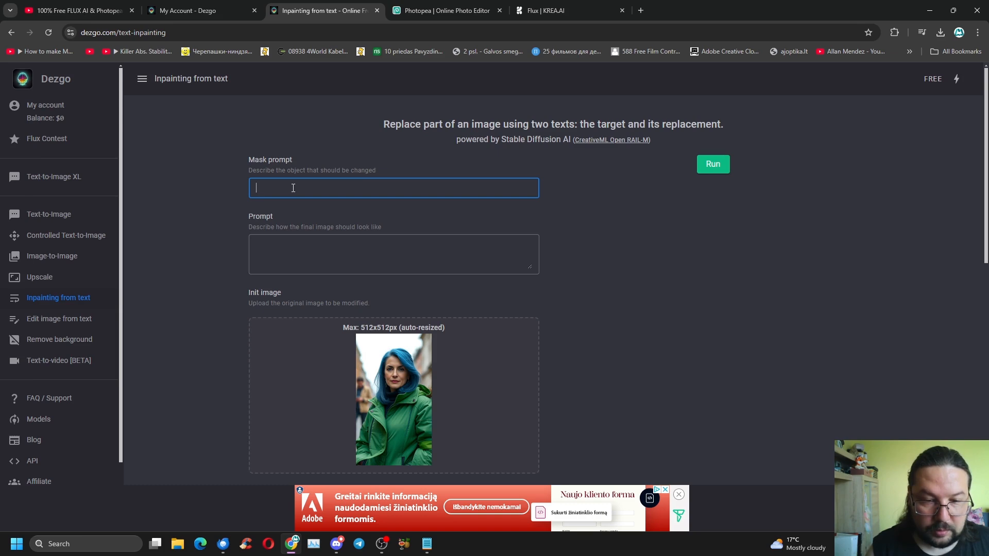
text(e)
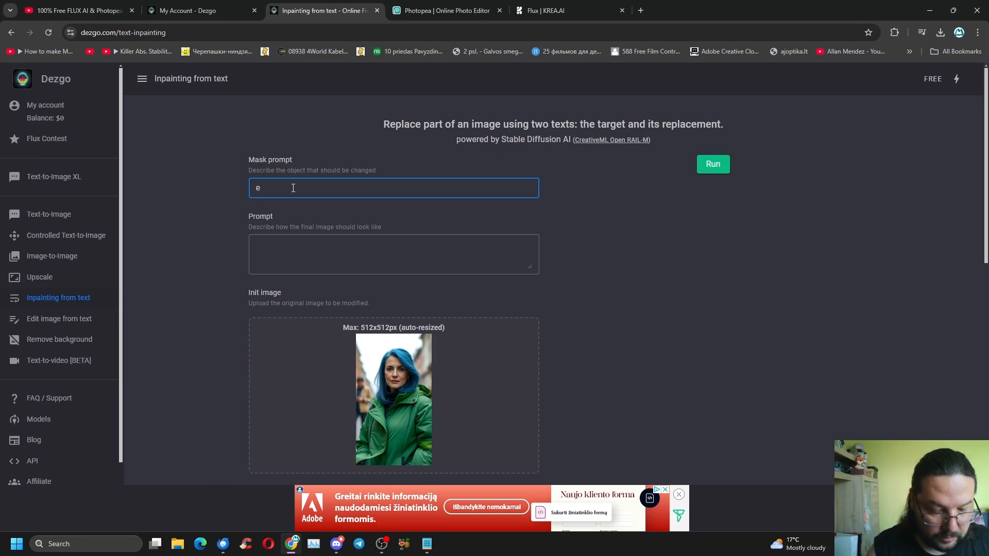
text(yes)
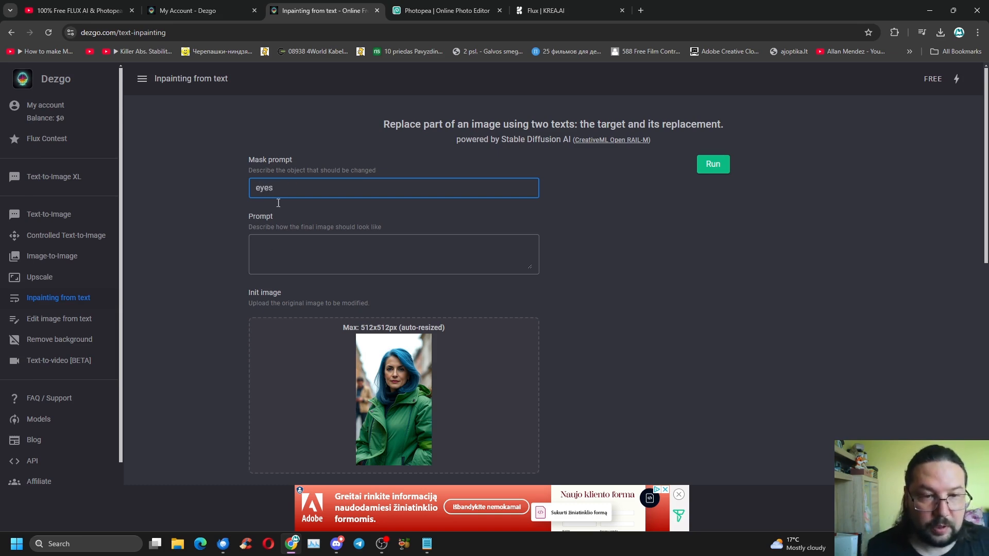
Enter "green eyes" as the prompt describing the replacement, correcting the misspelled word
click(272, 244)
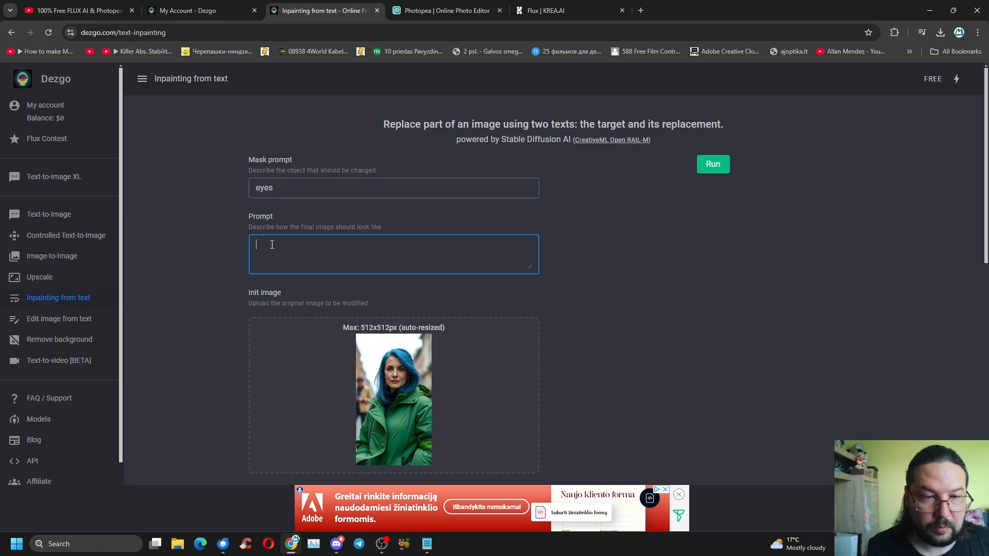
text(gr)
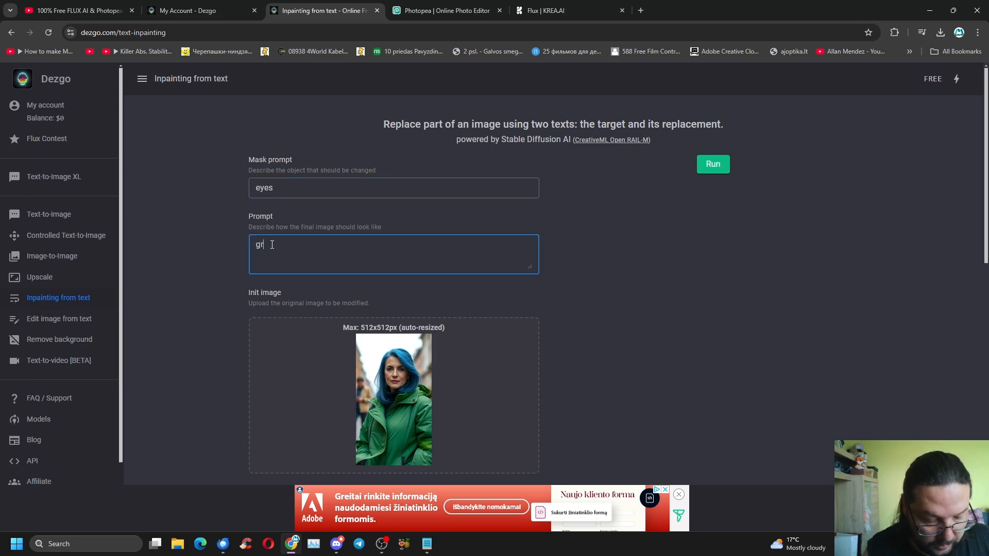
text(een yewes)
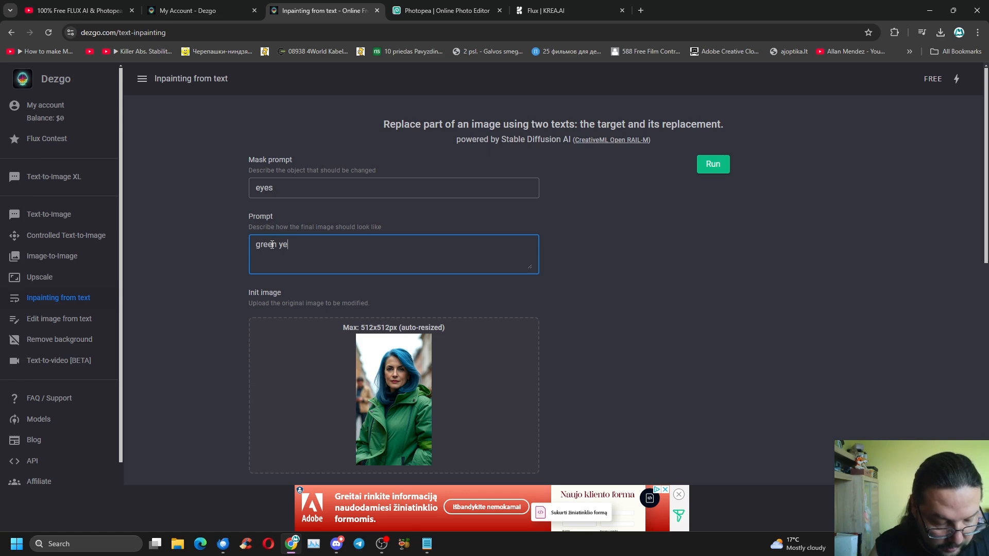
right_click(302, 245)
click(309, 245)
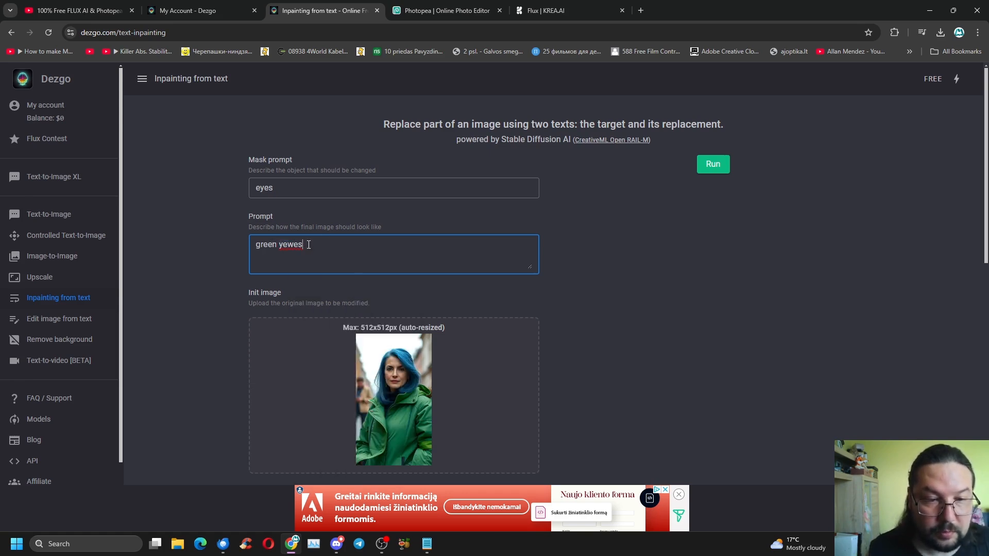
mouse_move(309, 246)
mouse_down()
mouse_move(280, 245)
mouse_move(290, 246)
mouse_up()
click(284, 245)
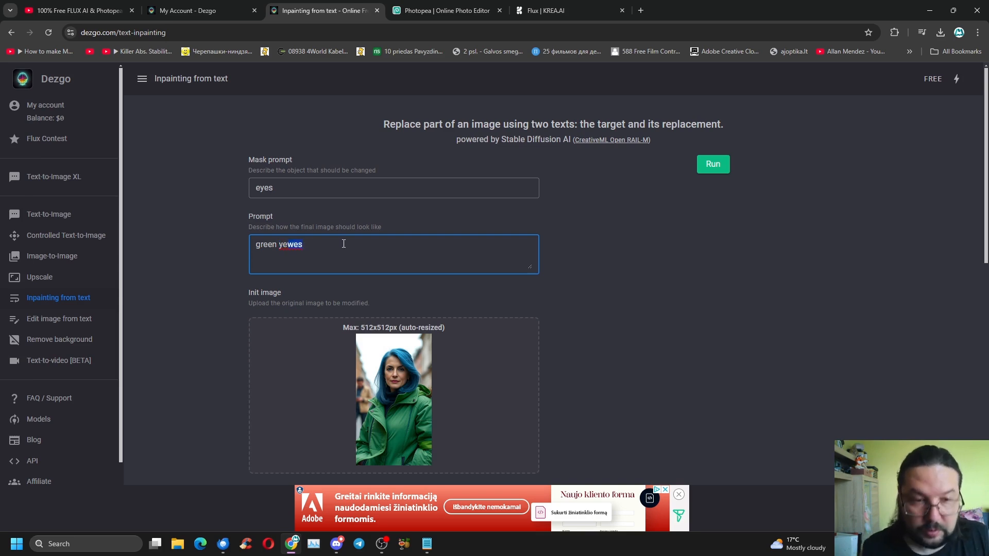
key(BackSpace)
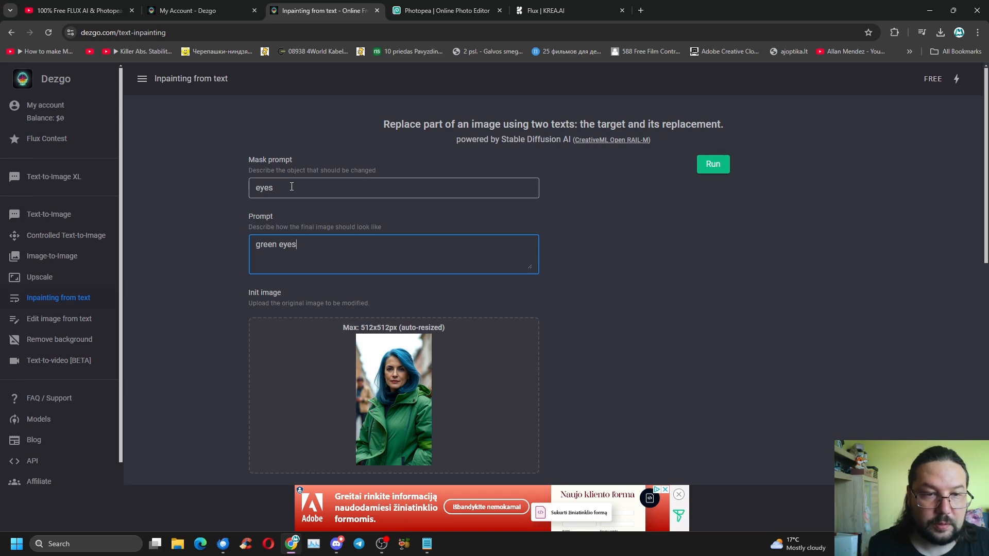
Replace the mask prompt with "face" and the prompt with "young European woman face", correcting the spelling of "European"
drag(292, 187, 227, 185)
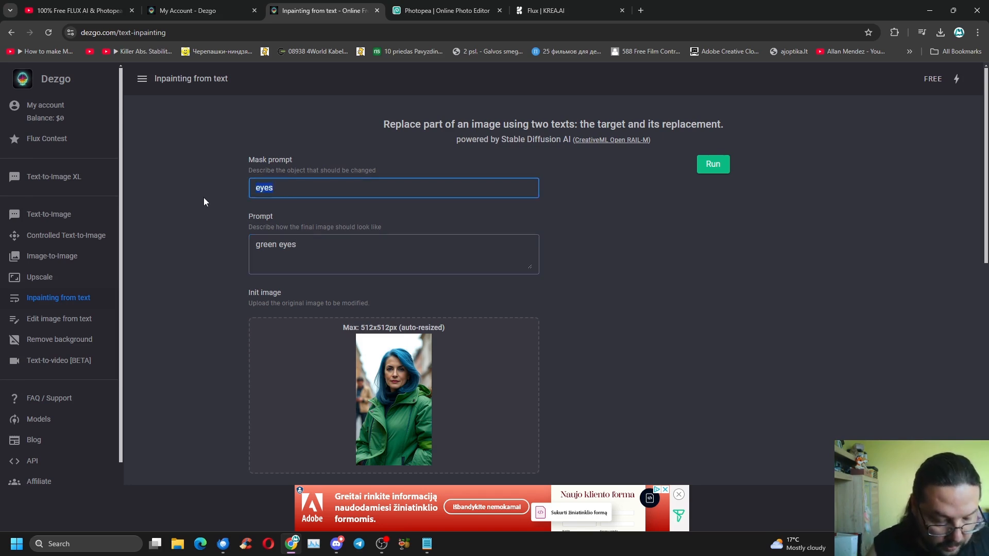
text(face)
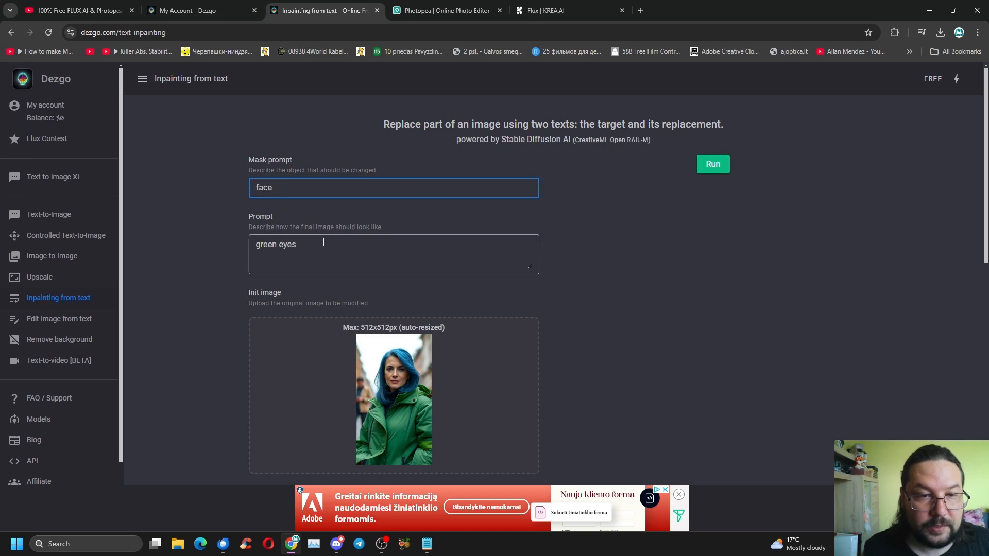
drag(324, 244, 237, 252)
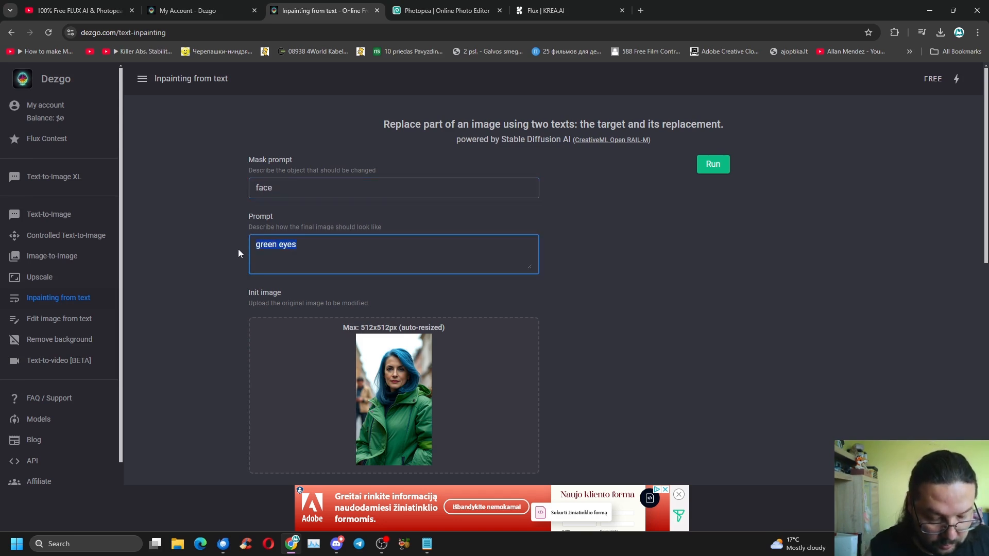
text(yo)
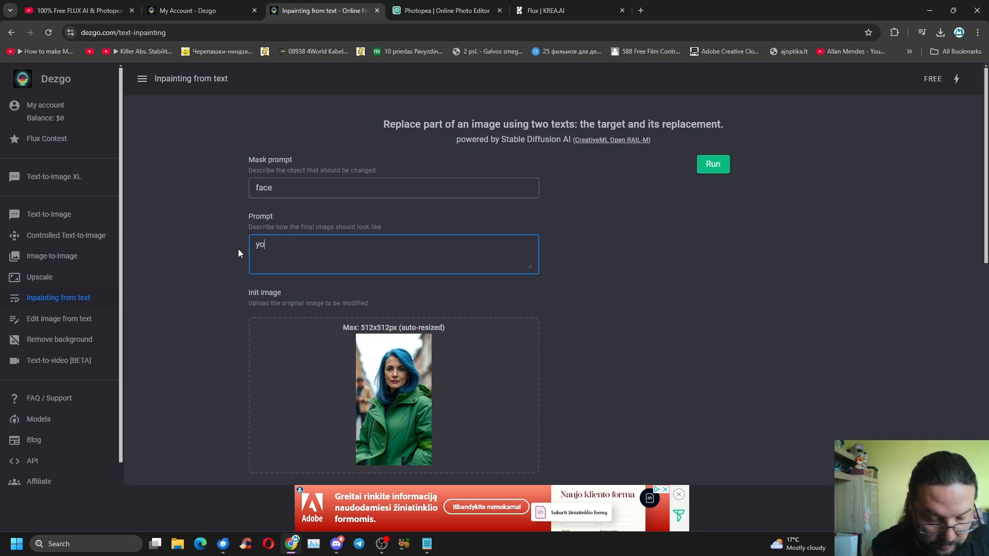
text(ung )
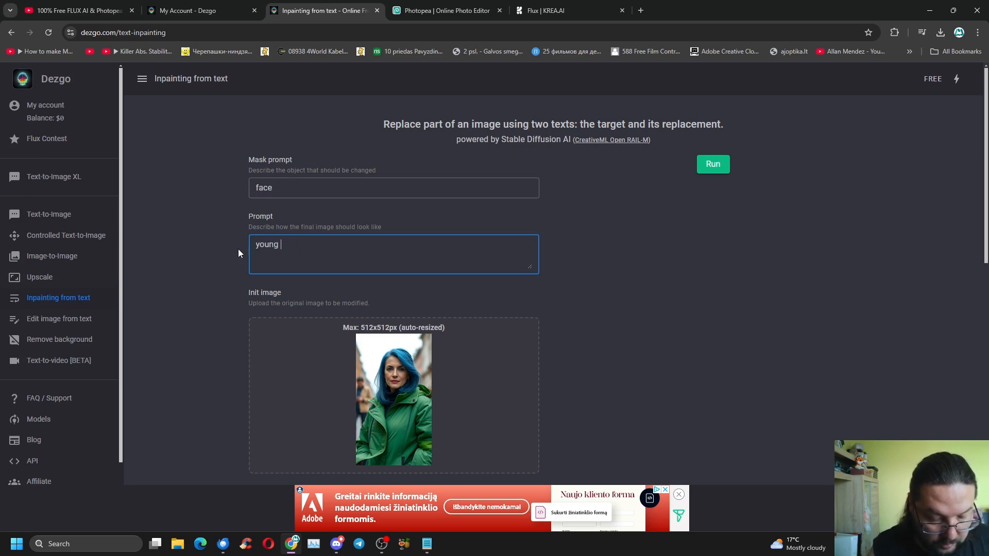
text(euro)
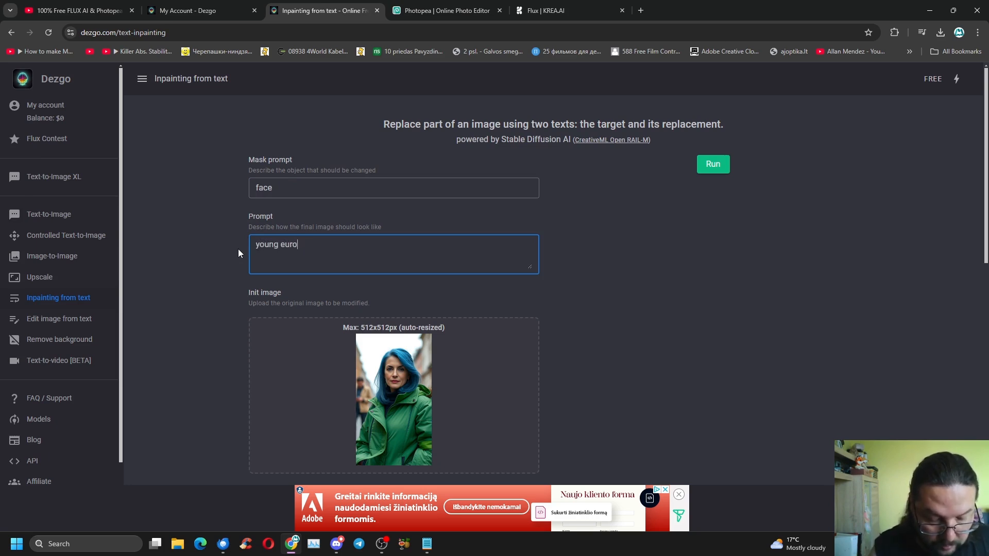
text(pean)
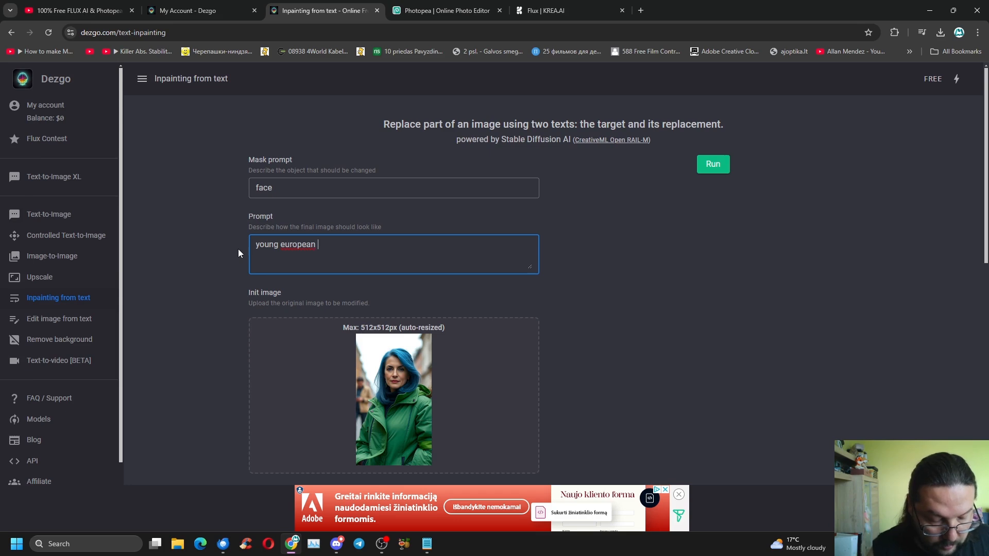
text( woman )
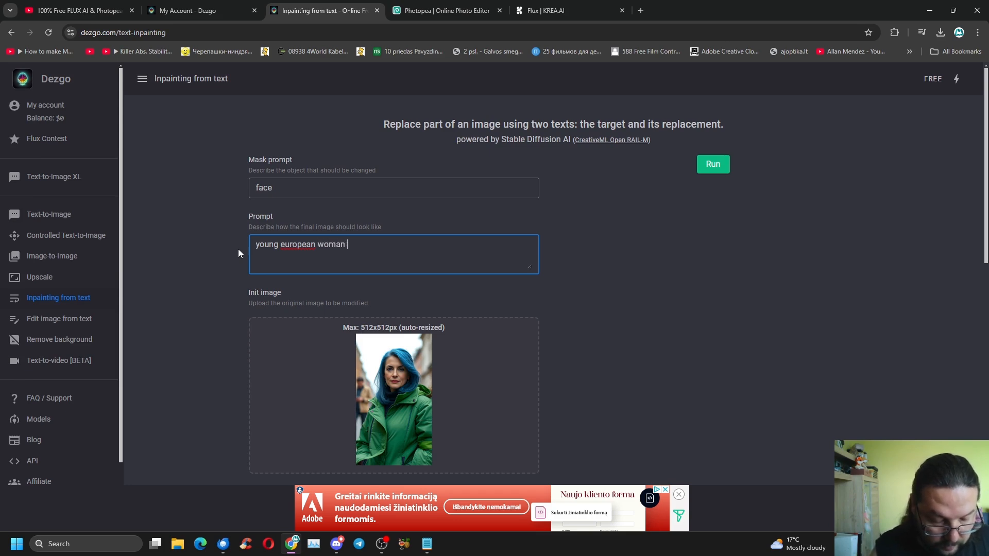
text(face)
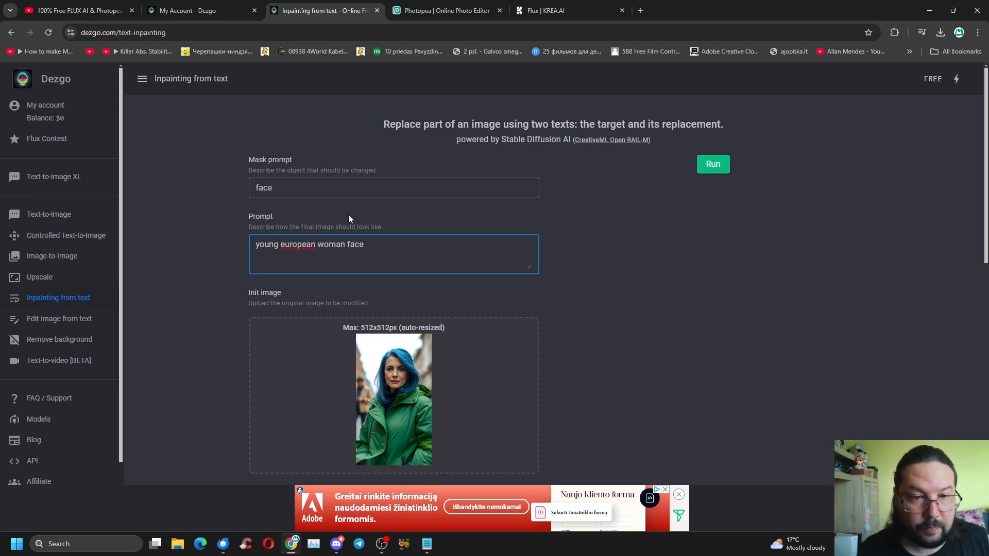
right_click(311, 244)
click(331, 256)
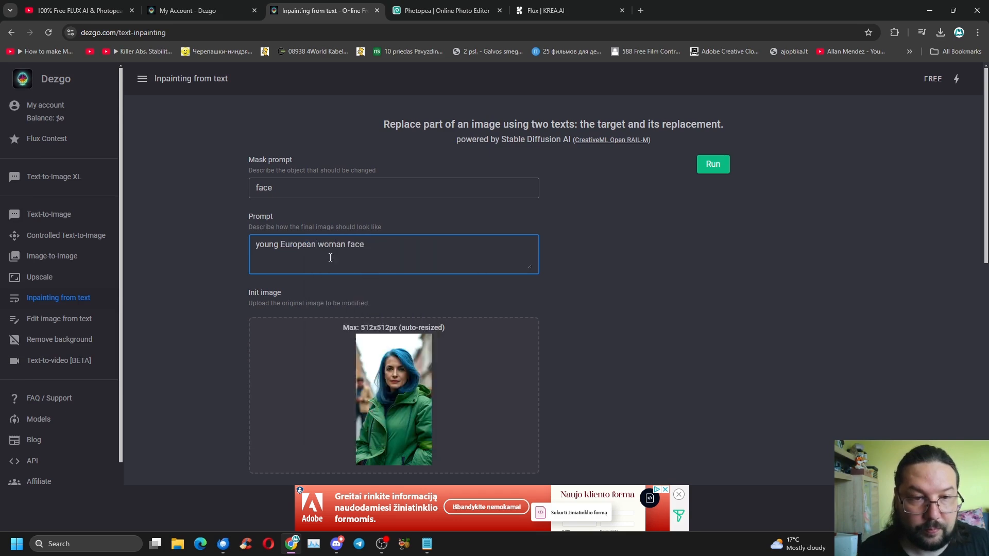
Add the age "22yo" before "European" in the prompt describing the replacement face
click(283, 192)
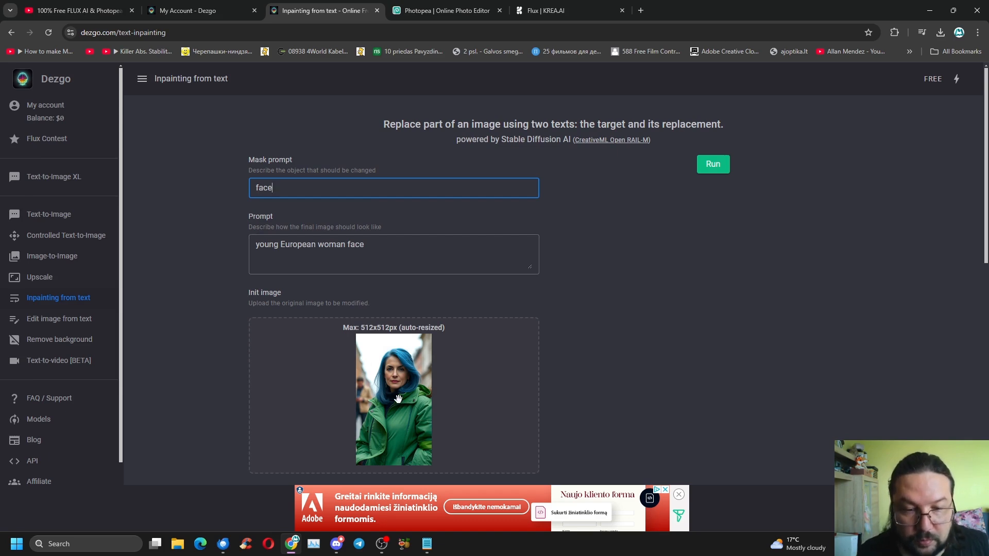
scroll(416, 324, down, 1)
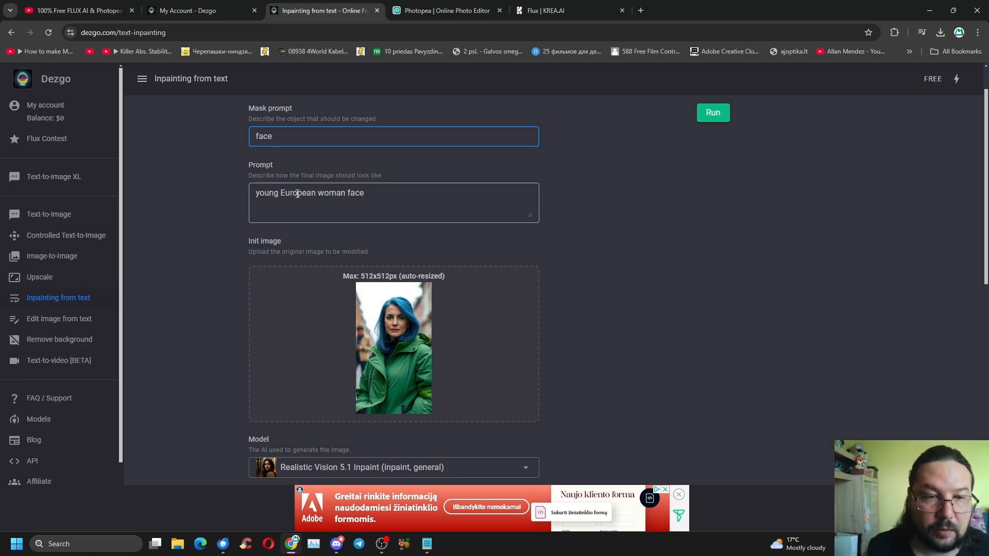
click(282, 194)
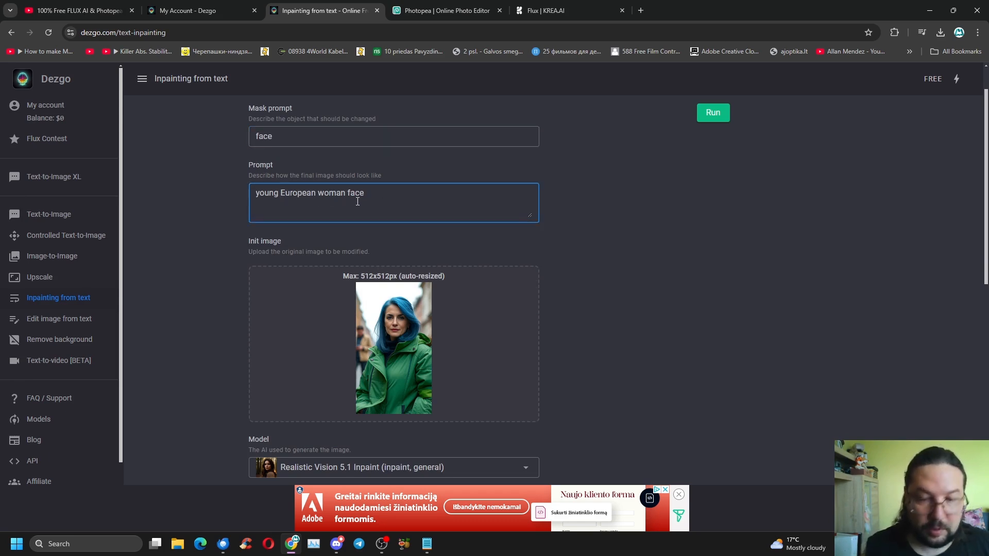
text(22)
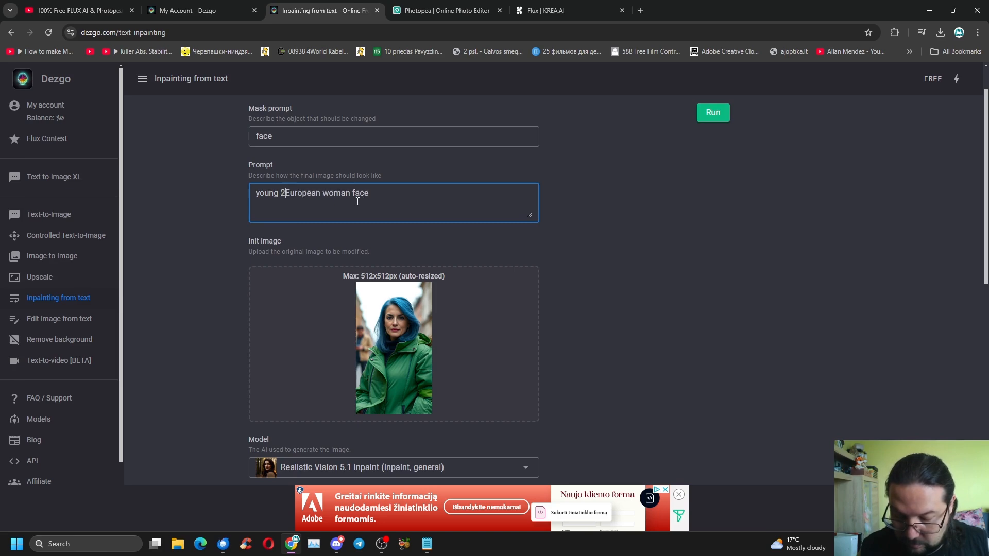
text(yo)
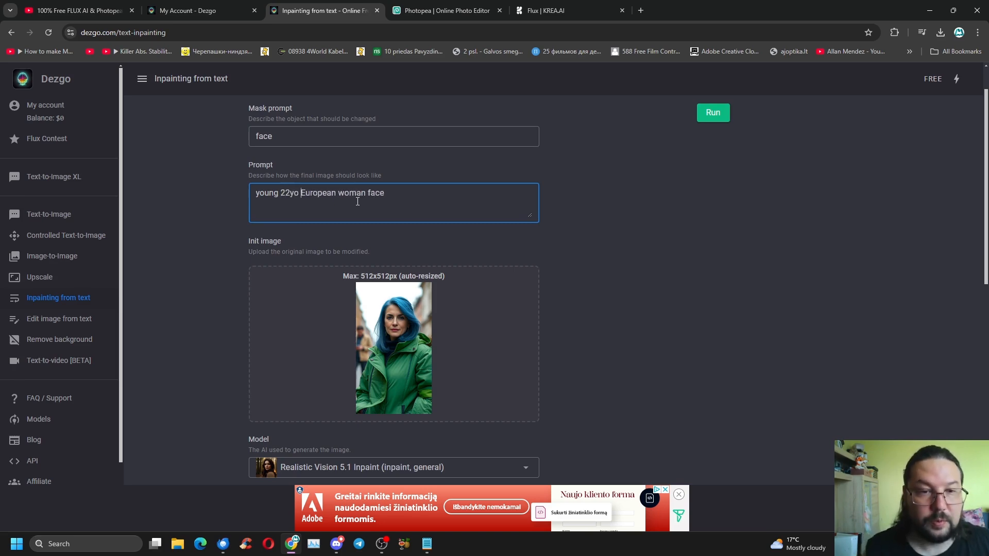
Run the face inpainting with the current options and download the resulting portrait
scroll(459, 257, down, 9)
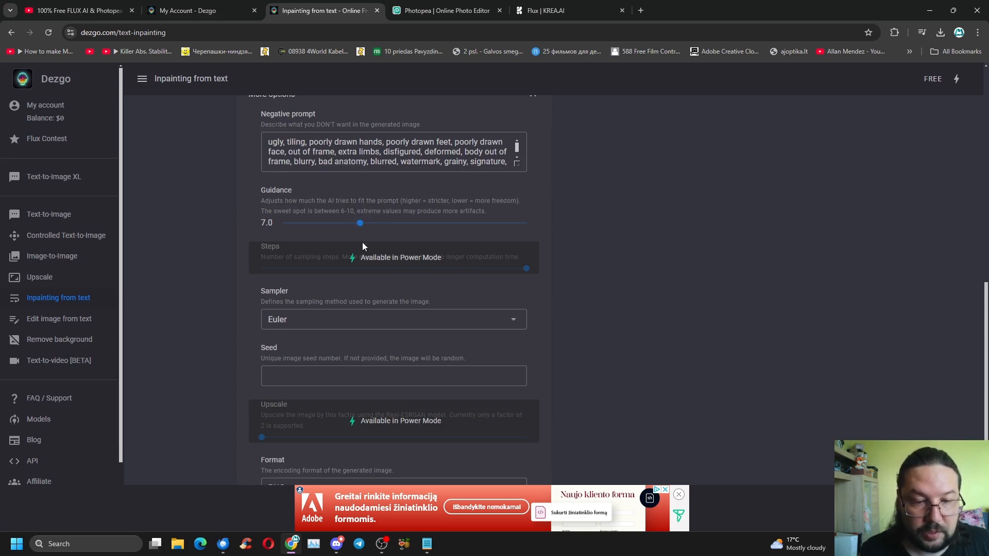
scroll(363, 242, down, 2)
scroll(369, 253, up, 10)
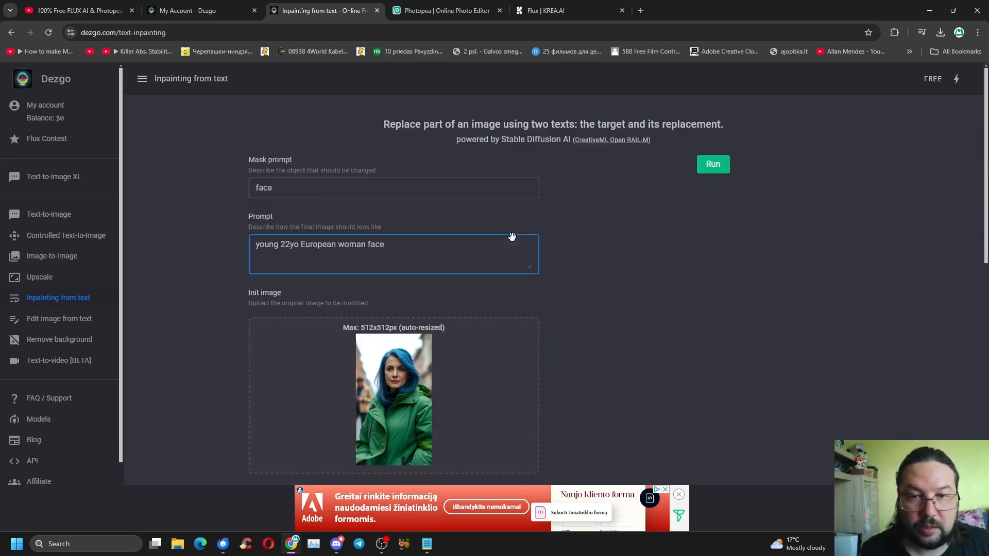
click(711, 171)
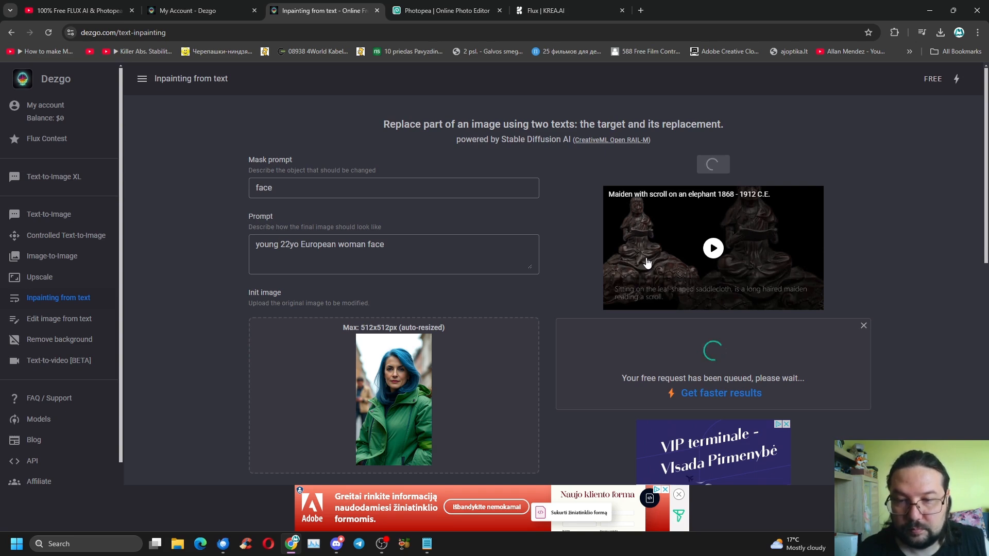
scroll(648, 262, down, 2)
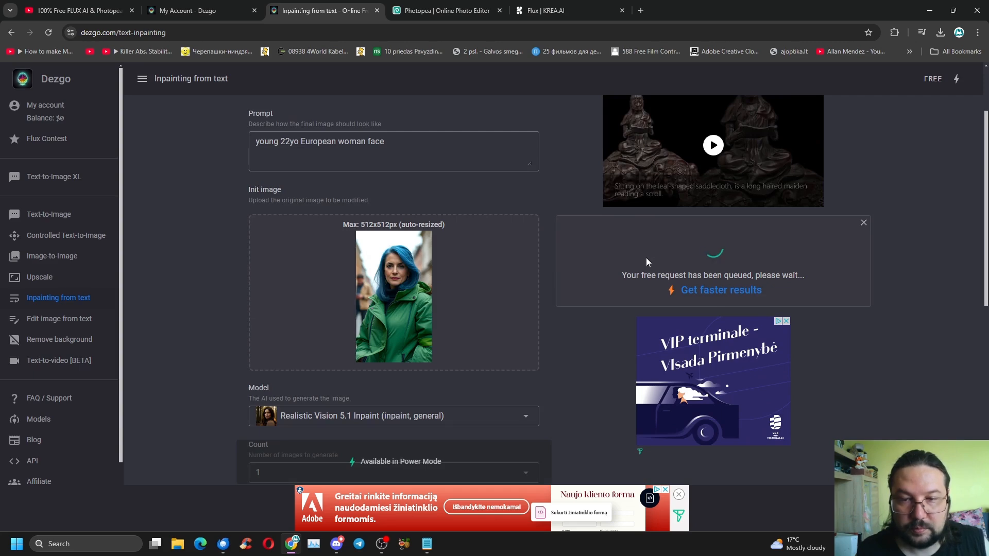
scroll(648, 263, down, 2)
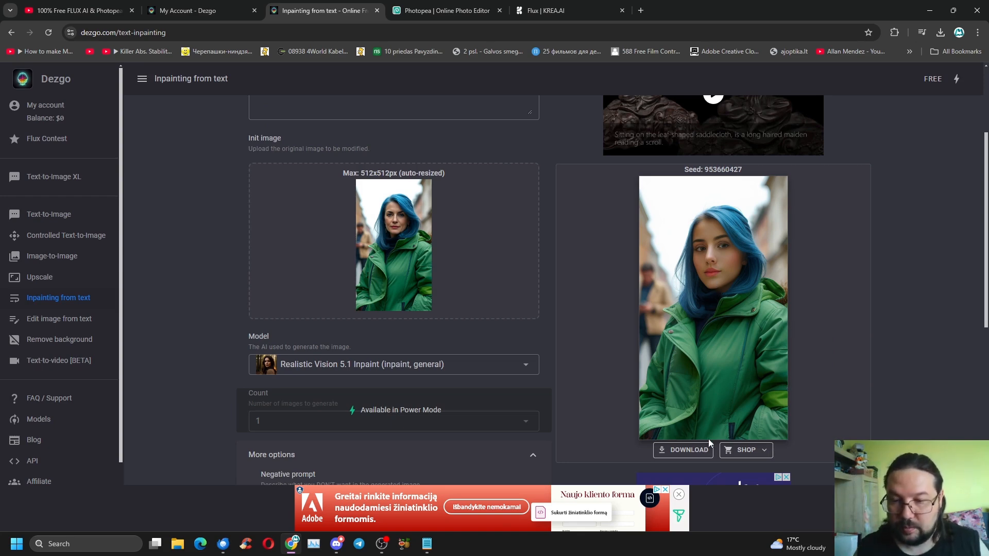
click(681, 450)
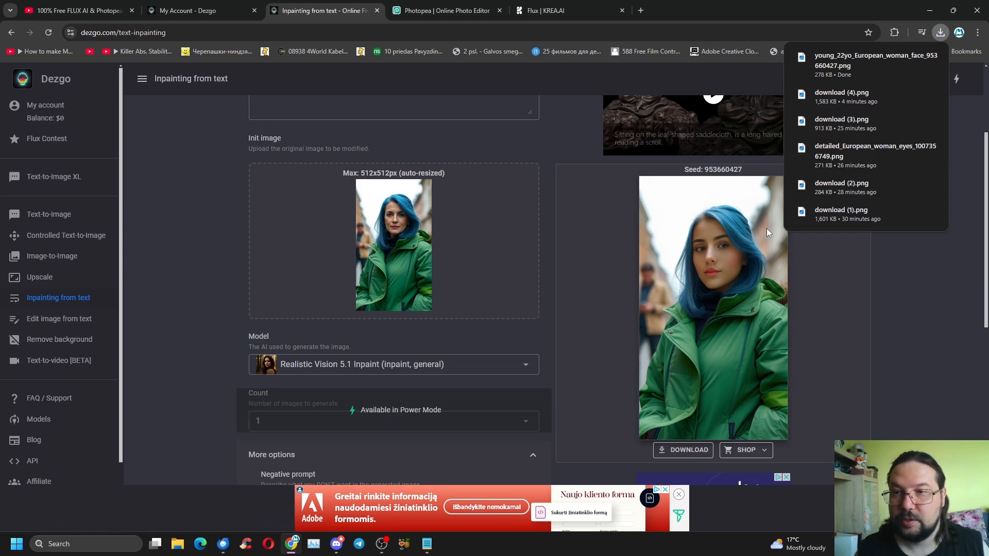
Upscale the downloaded young_22yo_European_woman_face_953660427.png by a factor of 2 with the Upscale tool, and expand the tool's additional options
click(45, 281)
click(388, 228)
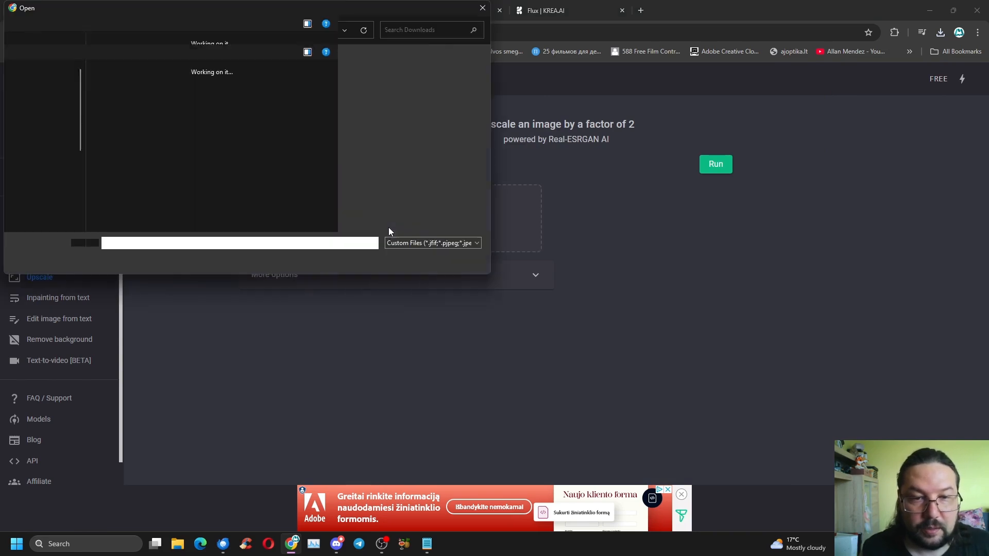
click(129, 116)
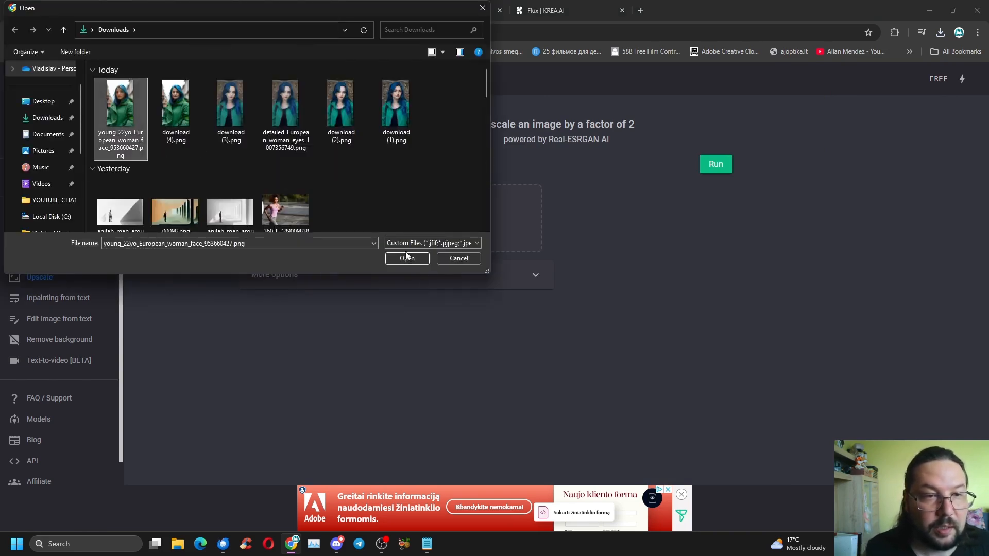
click(410, 259)
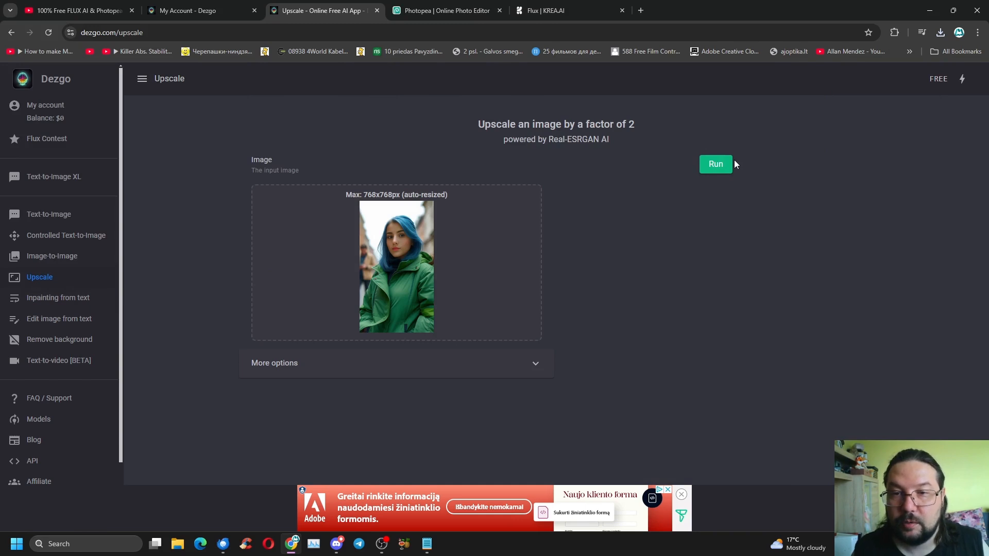
click(722, 165)
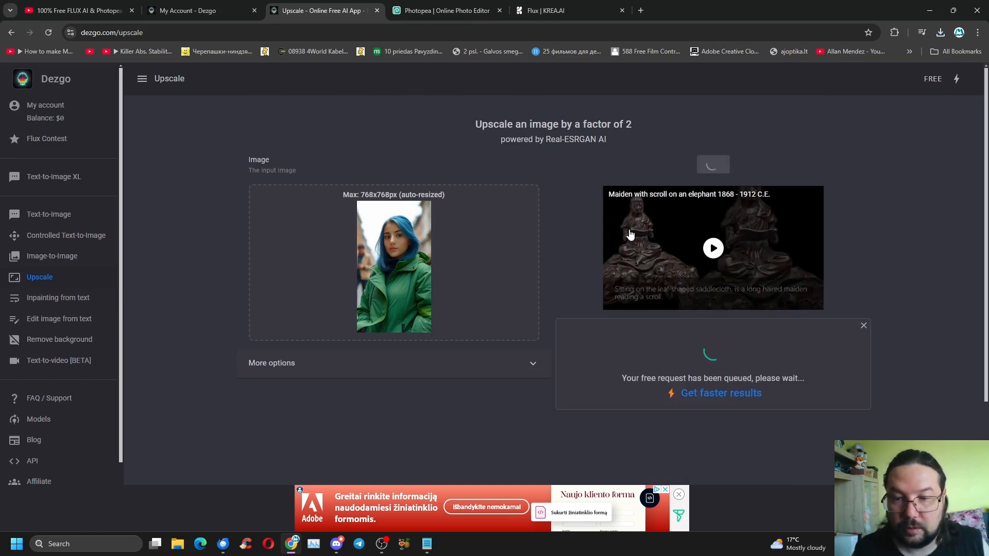
click(419, 364)
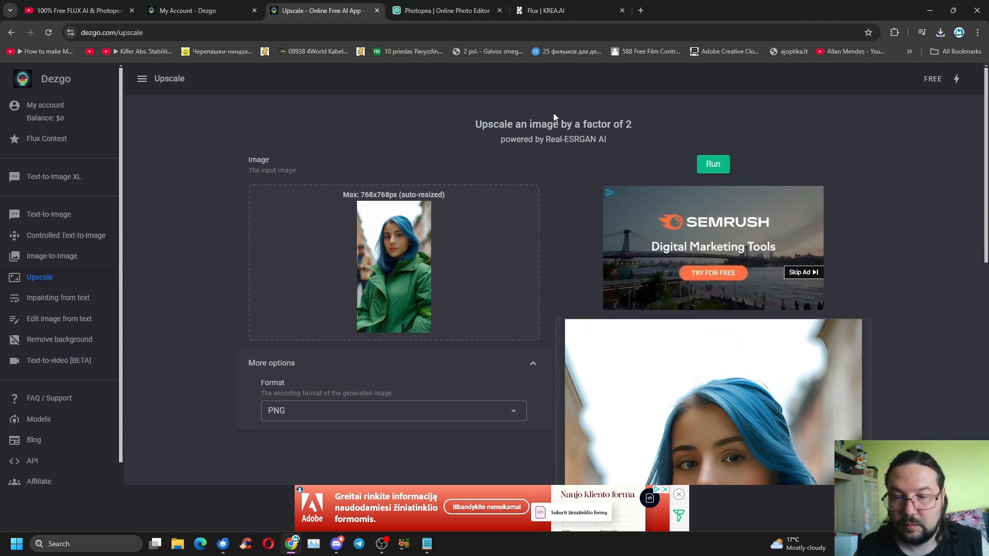
Examine the upscaled portrait from the face and hair down to the jacket, comparing it with the input image
scroll(623, 140, down, 2)
scroll(625, 141, down, 2)
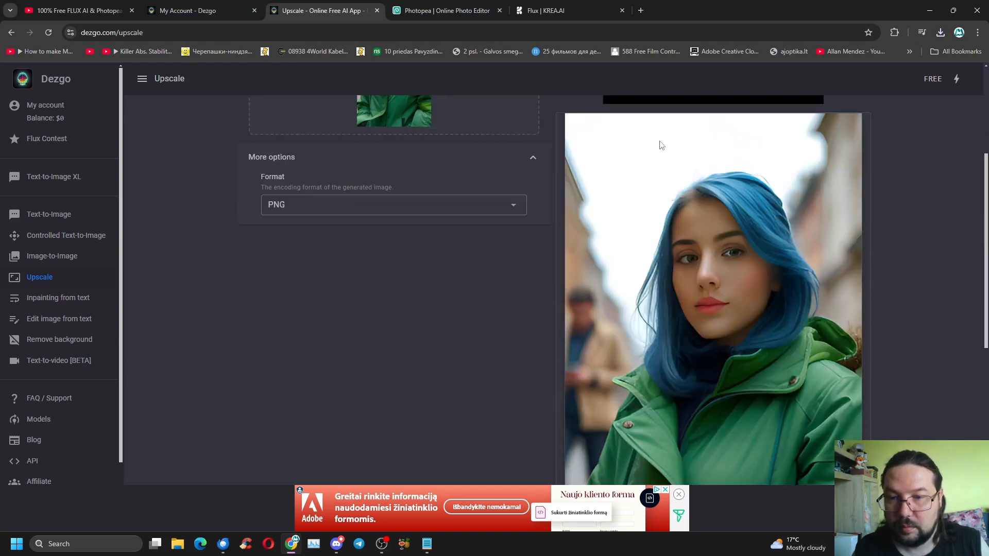
scroll(659, 144, down, 1)
scroll(662, 144, down, 7)
scroll(667, 151, up, 9)
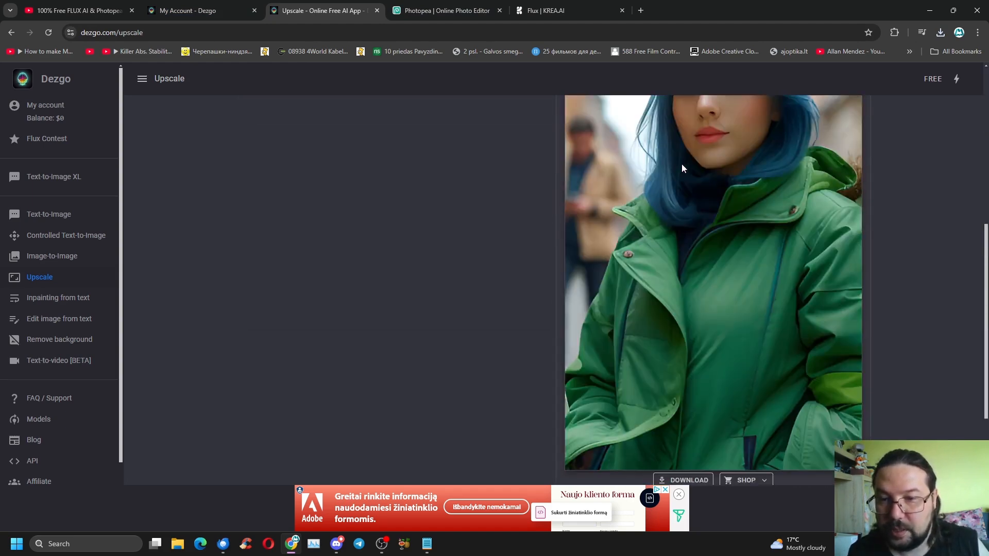
scroll(689, 233, down, 1)
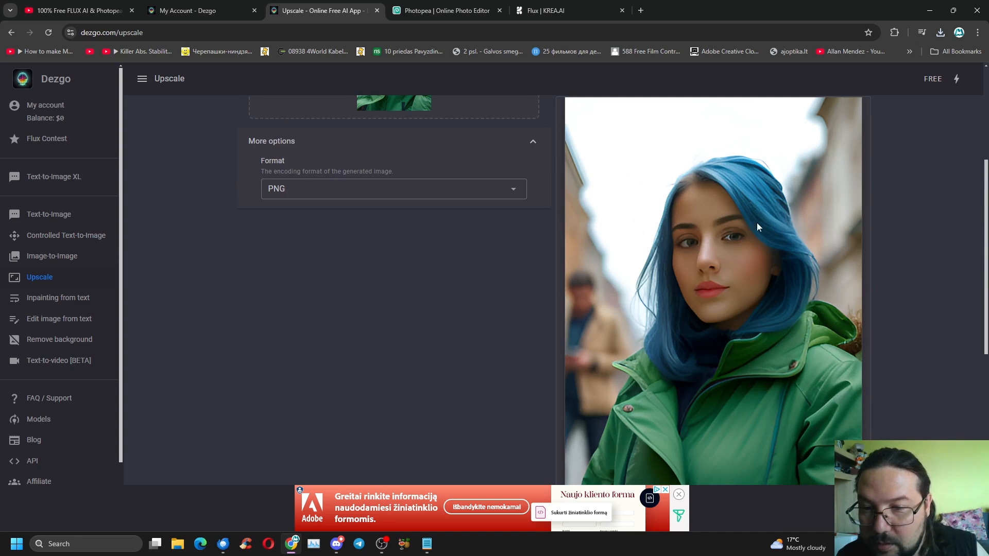
scroll(763, 224, down, 3)
scroll(766, 224, up, 7)
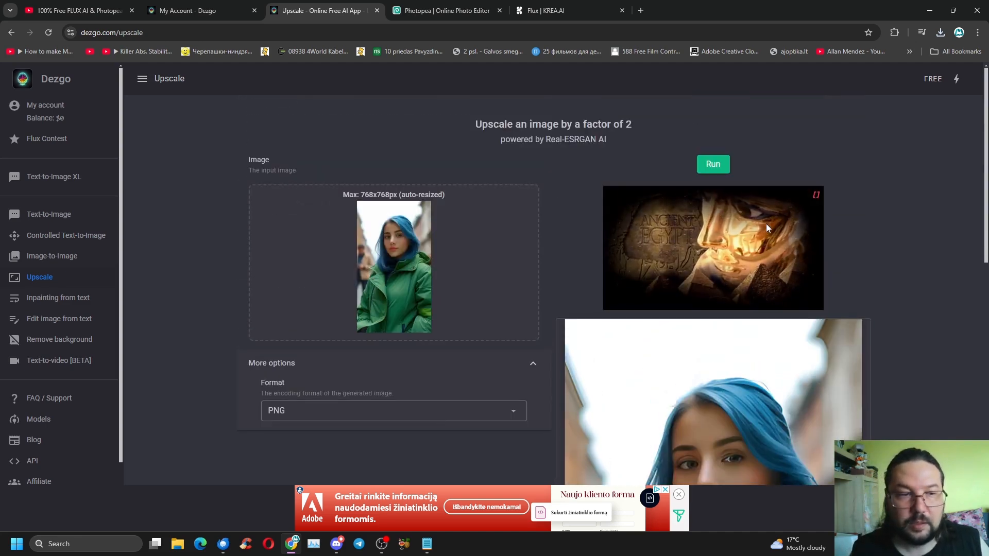
scroll(766, 227, down, 1)
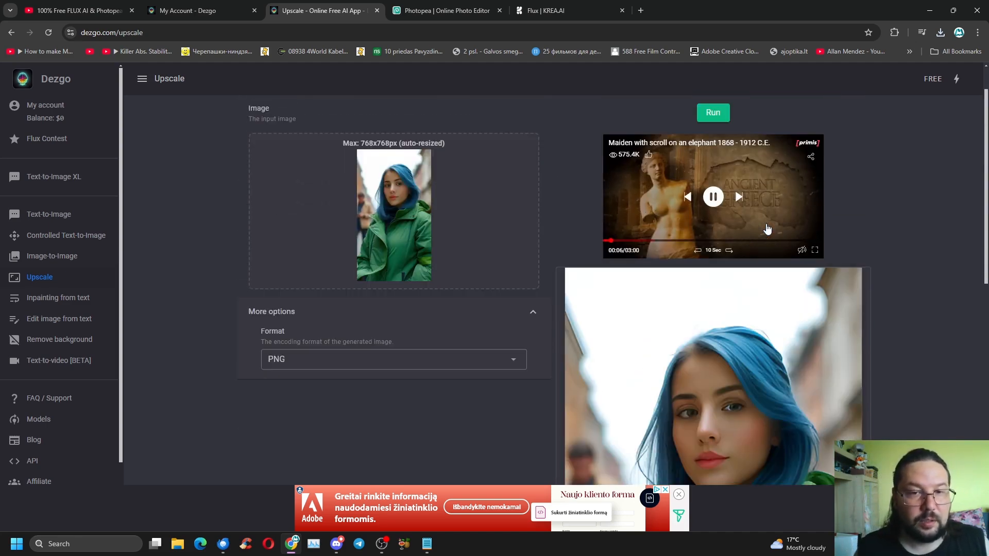
scroll(766, 228, down, 4)
scroll(765, 224, down, 1)
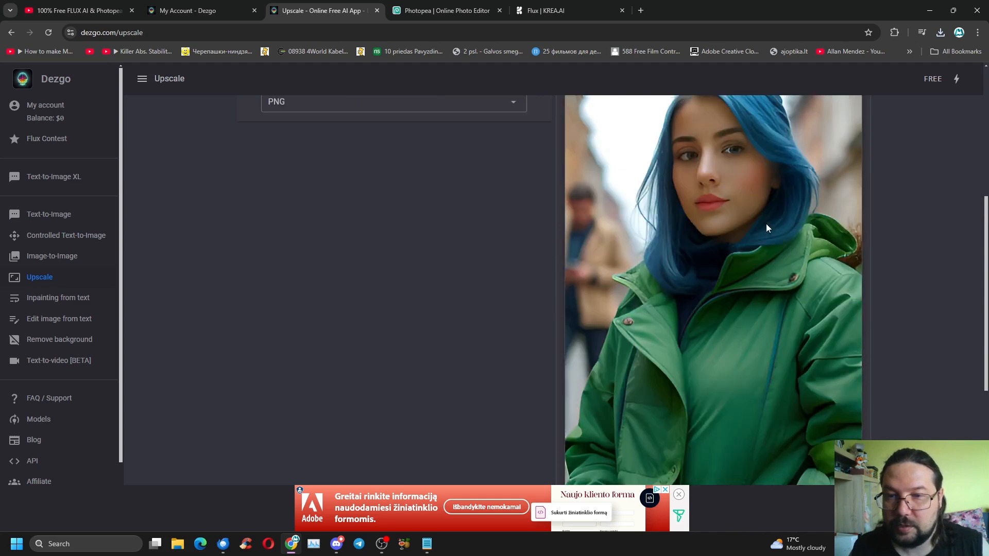
scroll(705, 218, down, 1)
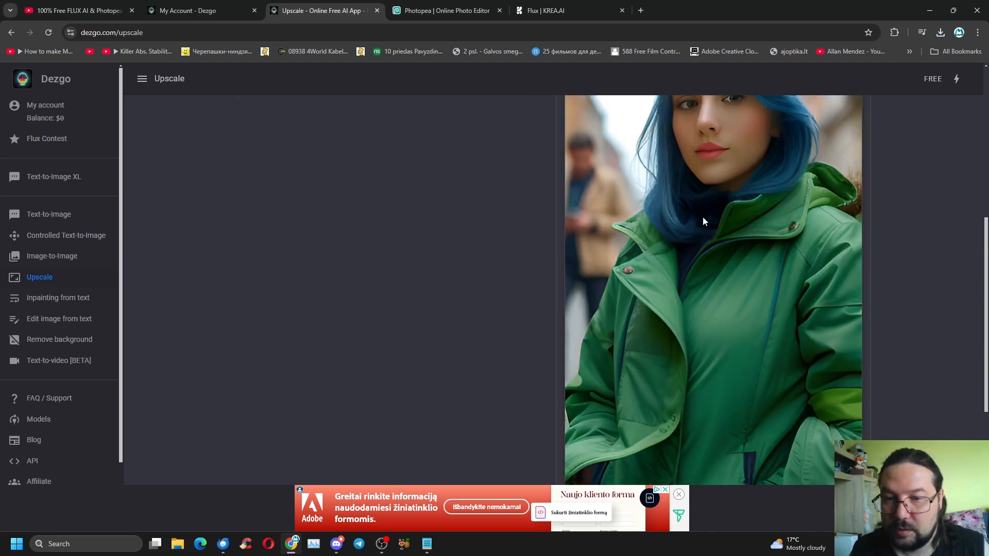
scroll(699, 220, down, 4)
scroll(699, 221, up, 4)
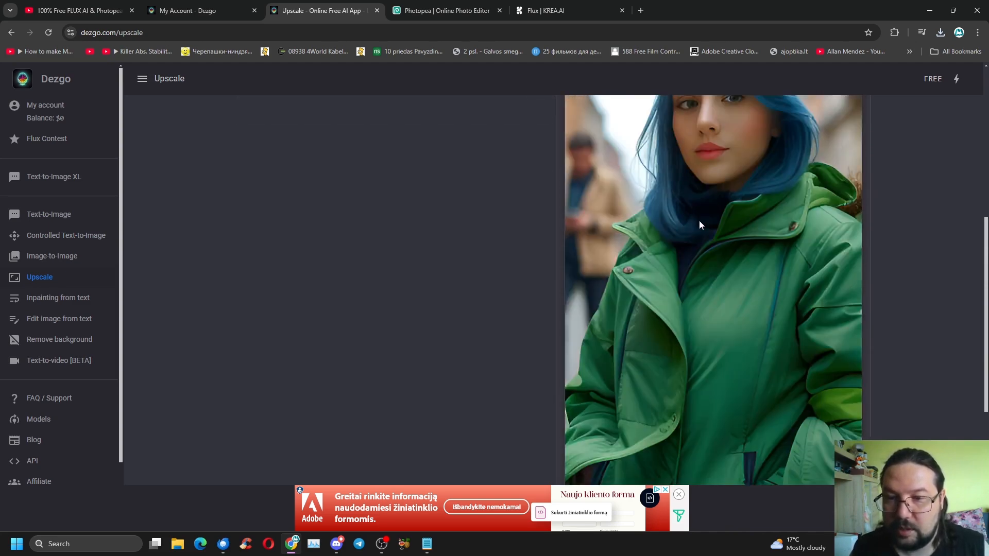
scroll(699, 221, up, 2)
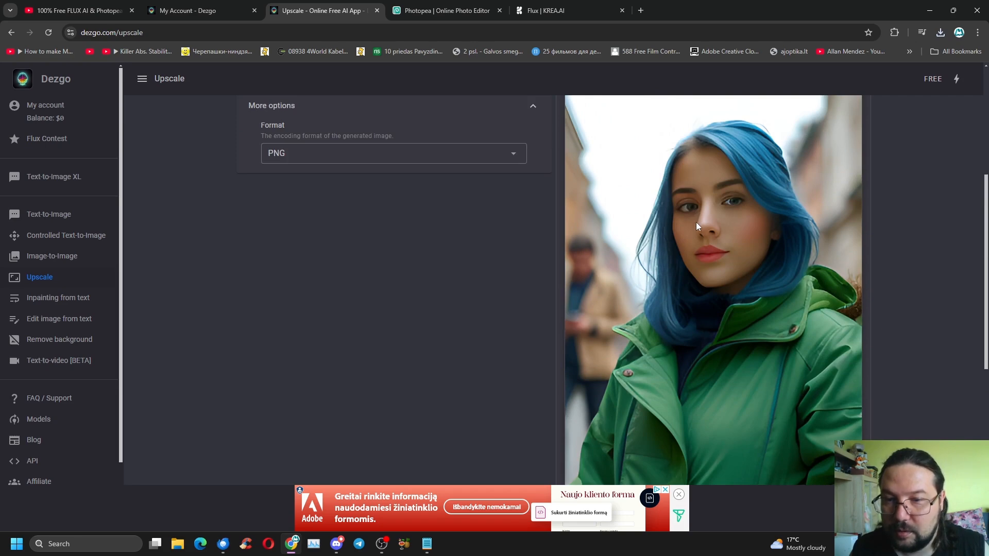
Save the upscaled portrait to the Downloads folder as download (5).png
right_click(697, 222)
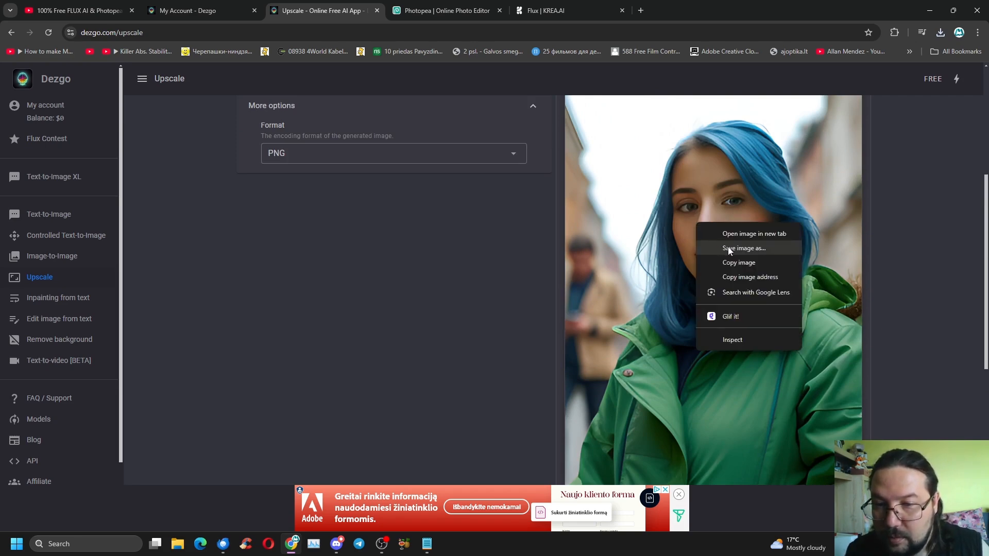
click(729, 249)
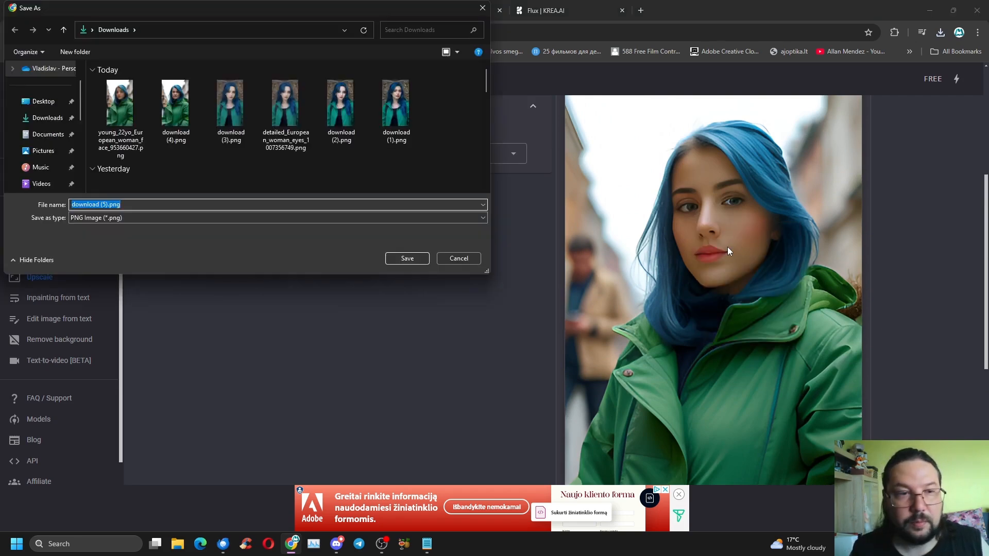
click(408, 258)
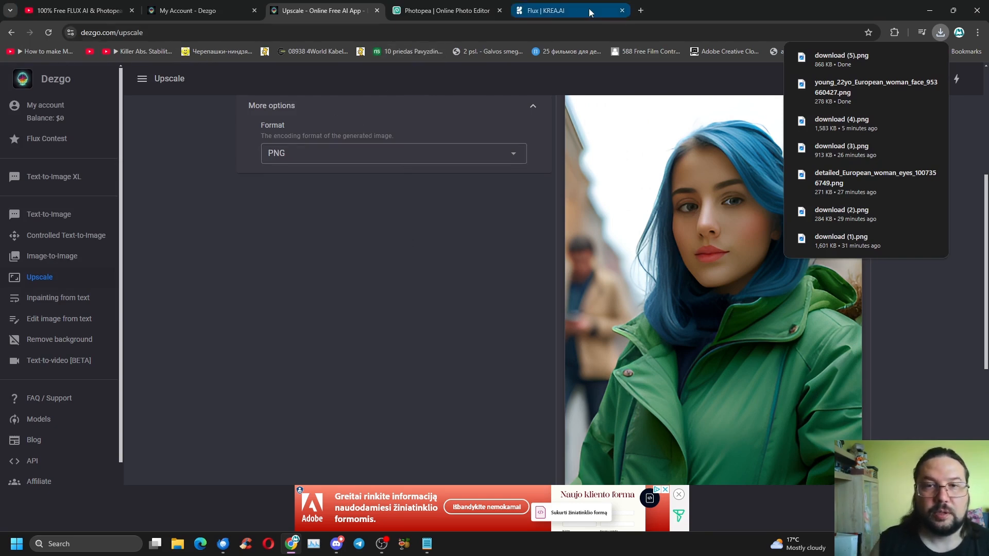
click(569, 8)
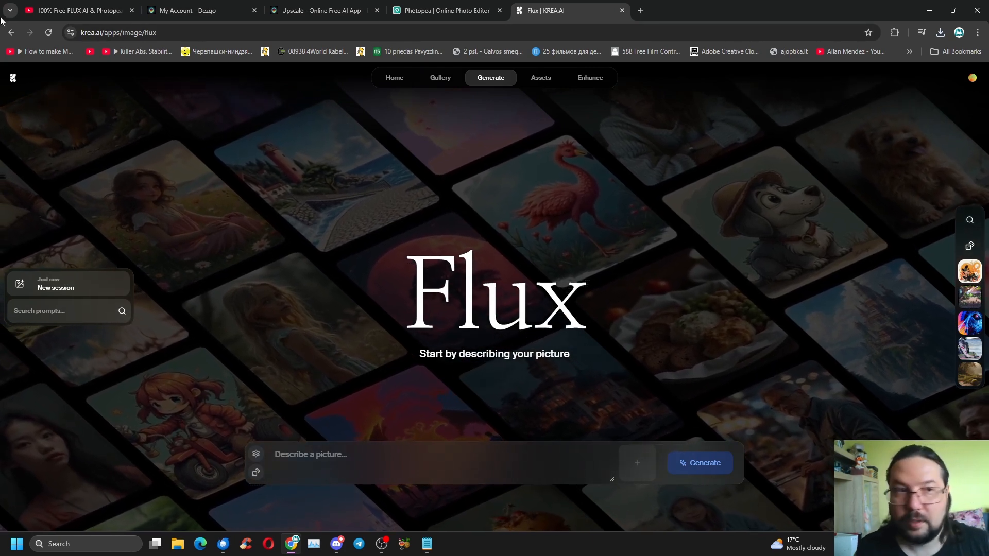
click(168, 33)
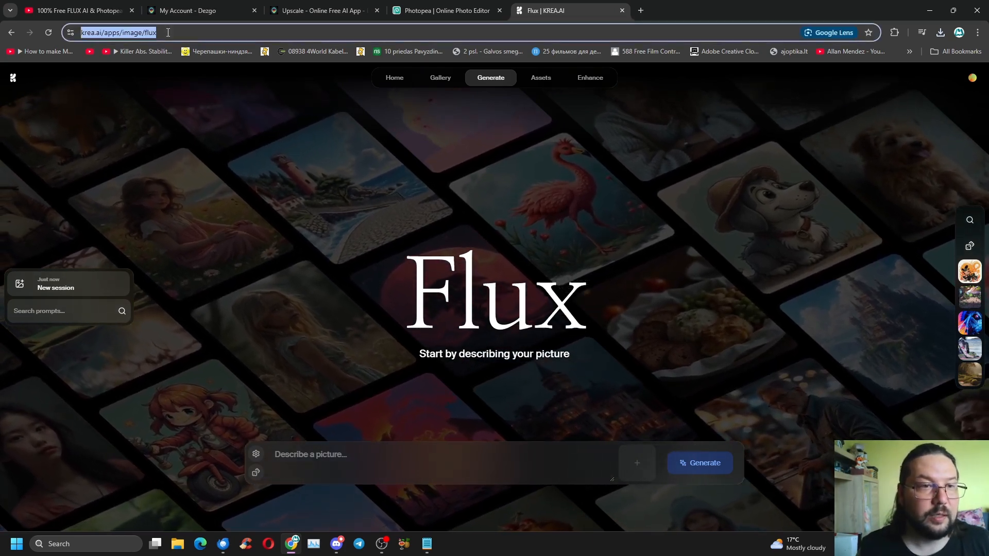
key(End)
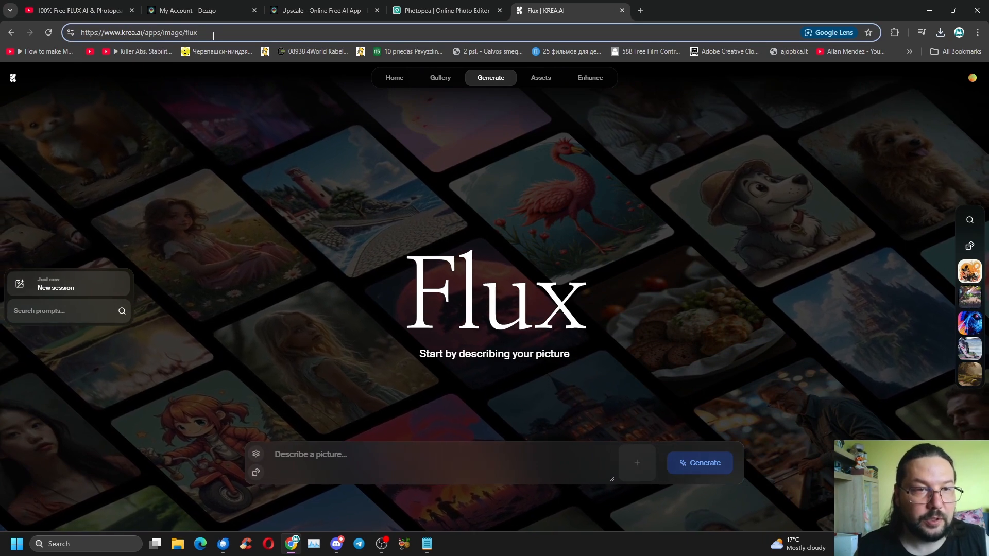
key(BackSpace)
key(BackSpace)
key(BackSpace)
key(BackSpace)
key(BackSpace)
key(BackSpace)
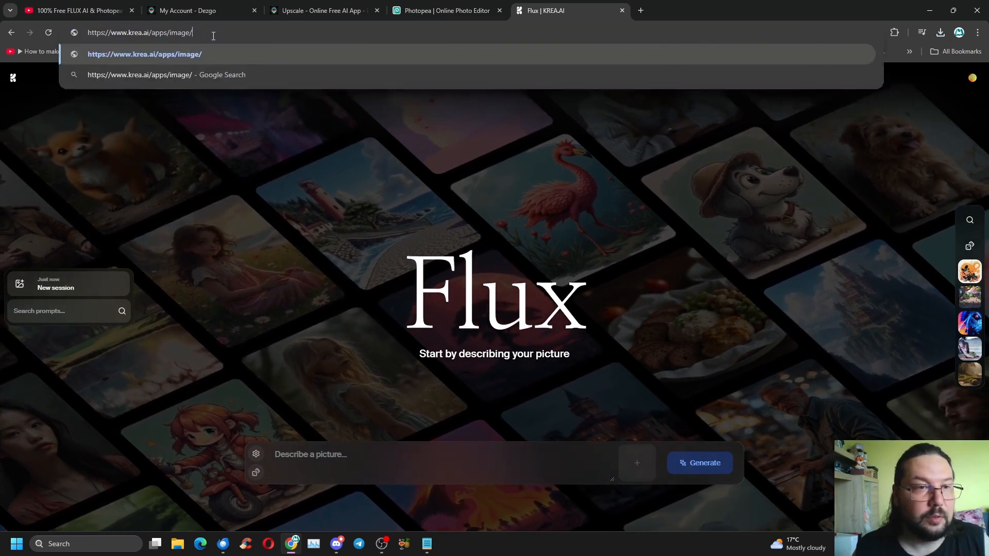
key(BackSpace)
key(BackSpace)
key(BackSpace)
key(BackSpace)
key(BackSpace)
key(BackSpace)
key(BackSpace)
key(BackSpace)
key(BackSpace)
key(BackSpace)
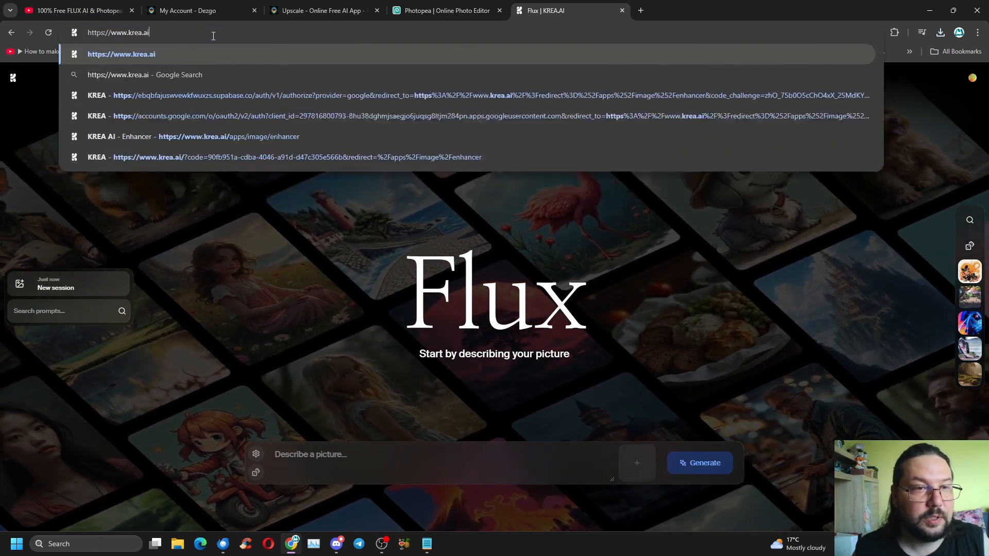
key(Return)
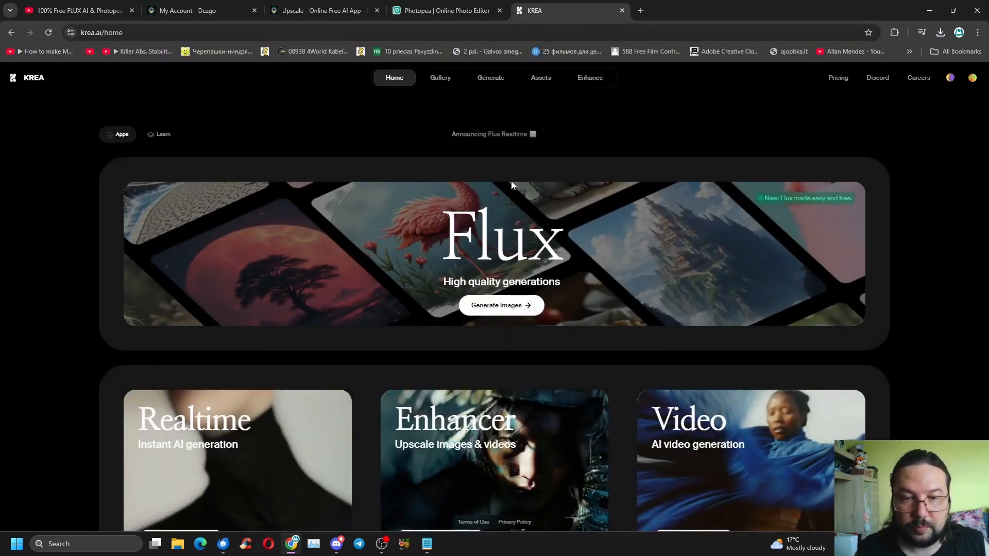
Upload download (5).png to KREA's Enhancer and enhance it with 2x upscaling
scroll(511, 180, down, 4)
click(501, 278)
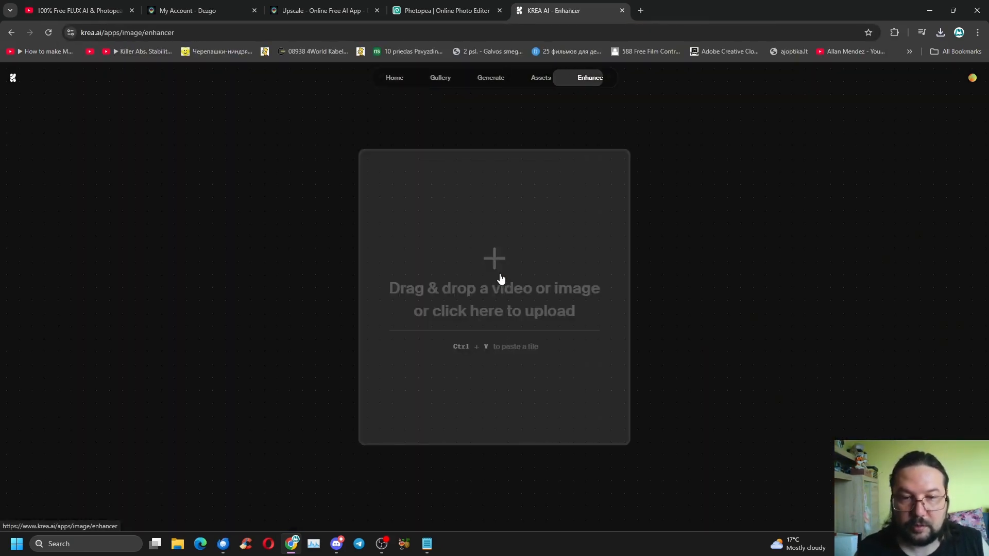
click(497, 268)
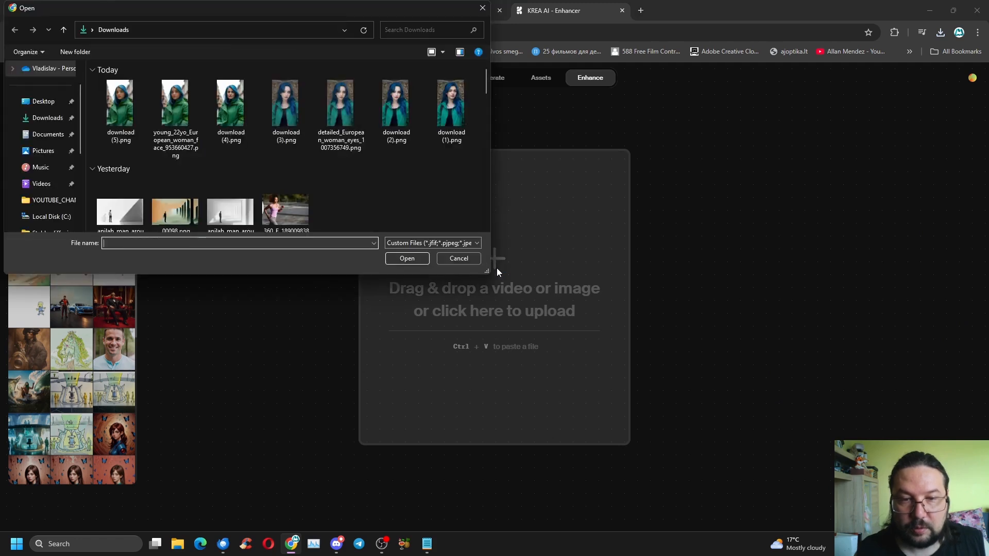
click(129, 117)
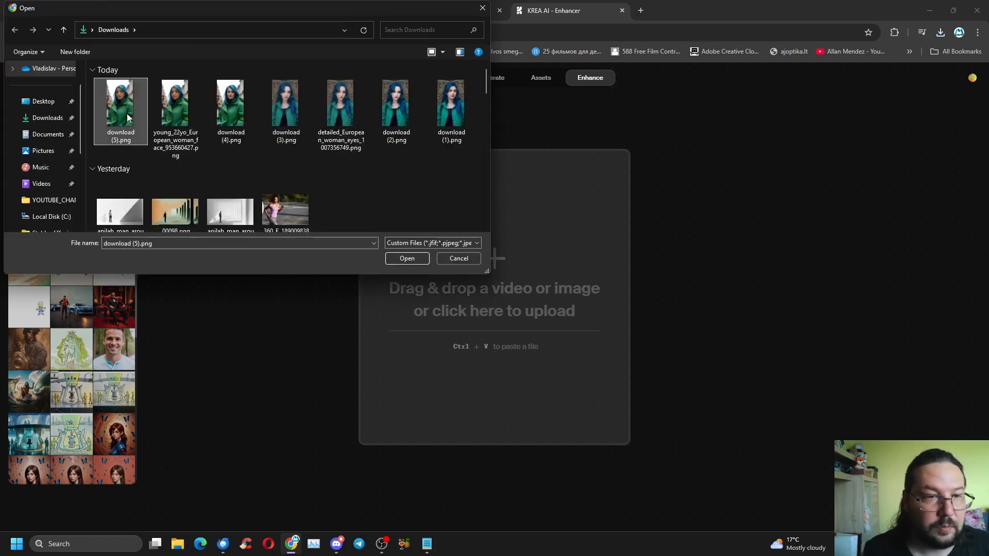
click(413, 260)
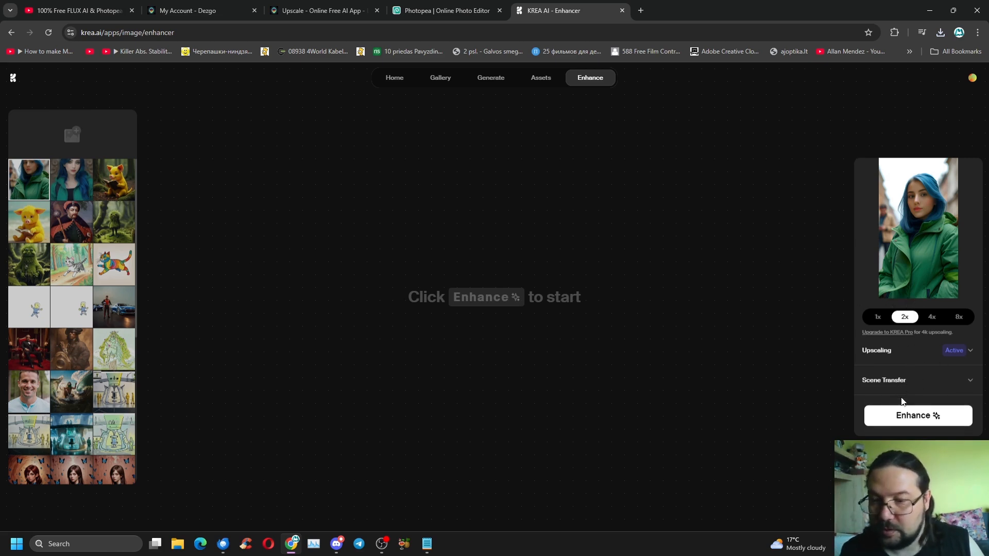
click(909, 421)
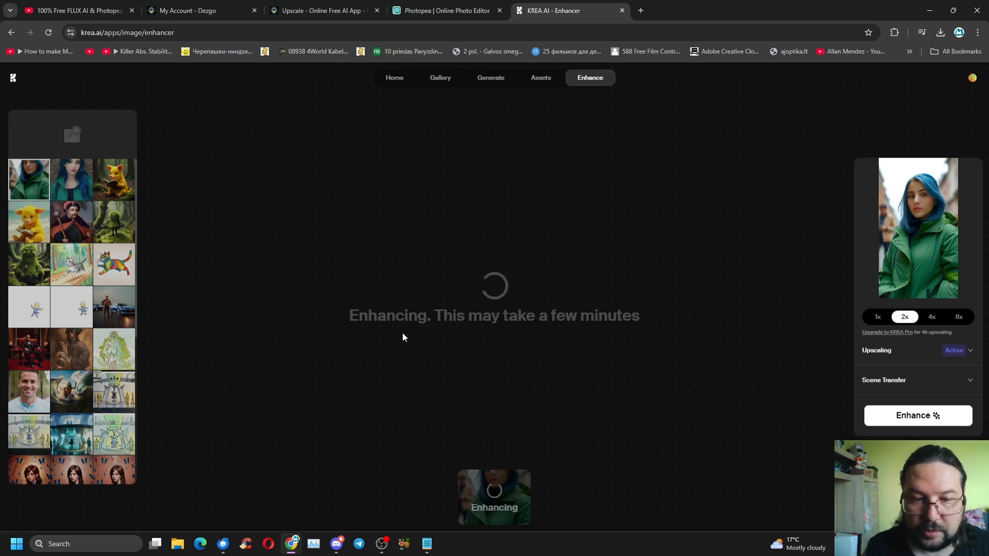
click(439, 10)
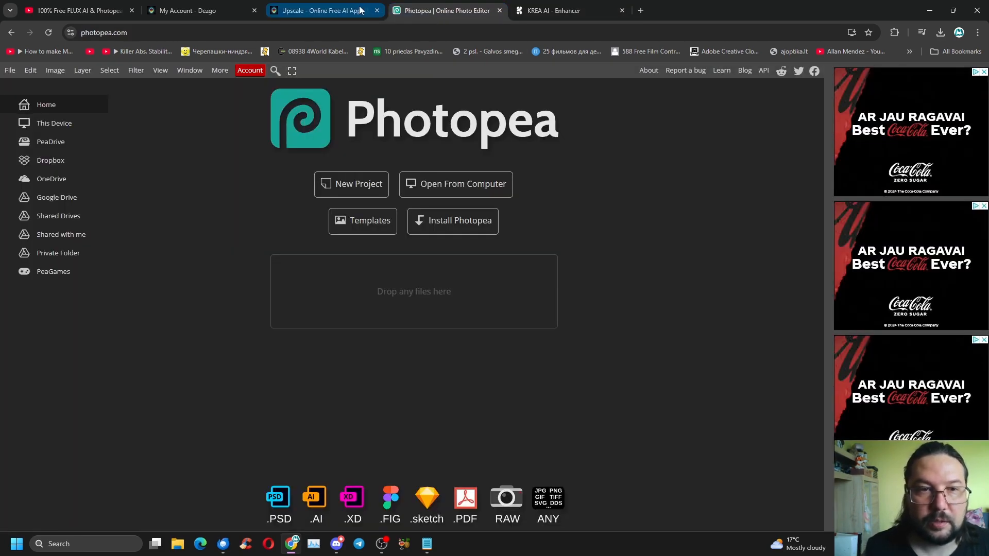
click(304, 10)
click(426, 10)
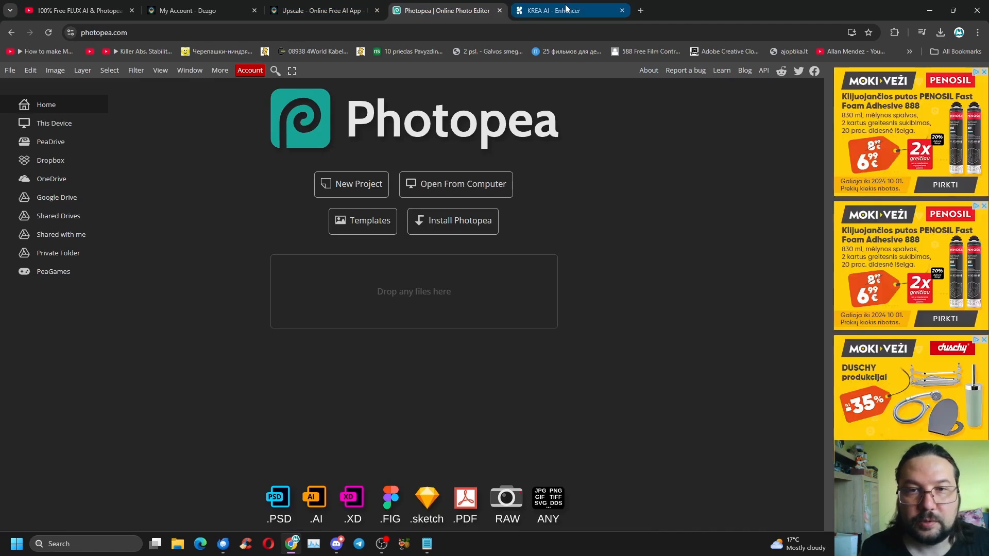
click(553, 11)
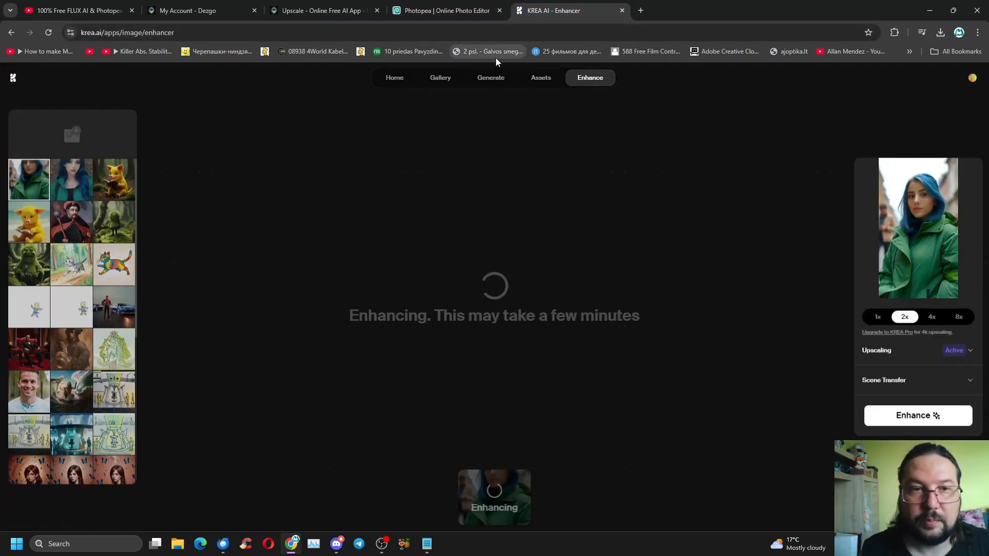
Switch to the Dezgo account page, dismiss the login message, and view the architecture options of the Text-to-Image XL generator
click(213, 15)
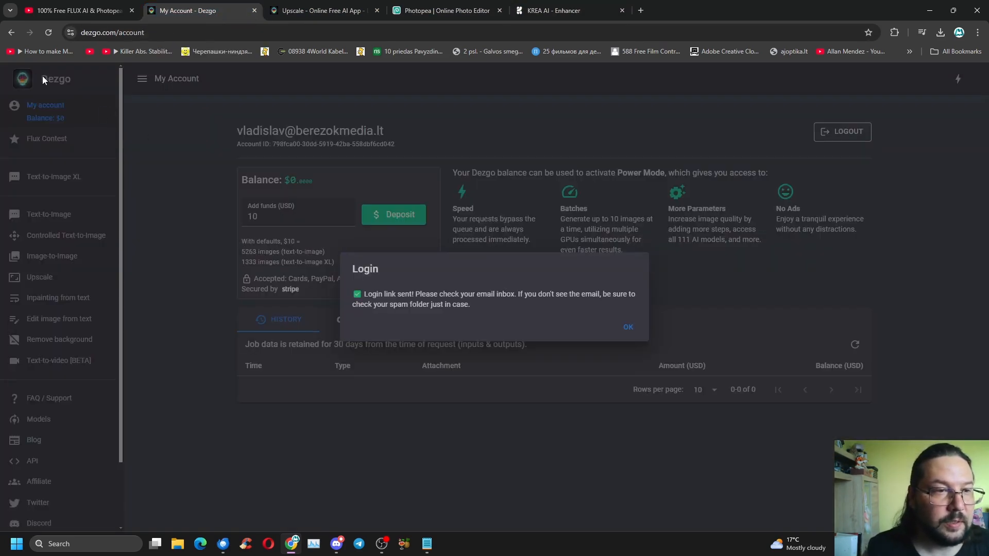
click(233, 190)
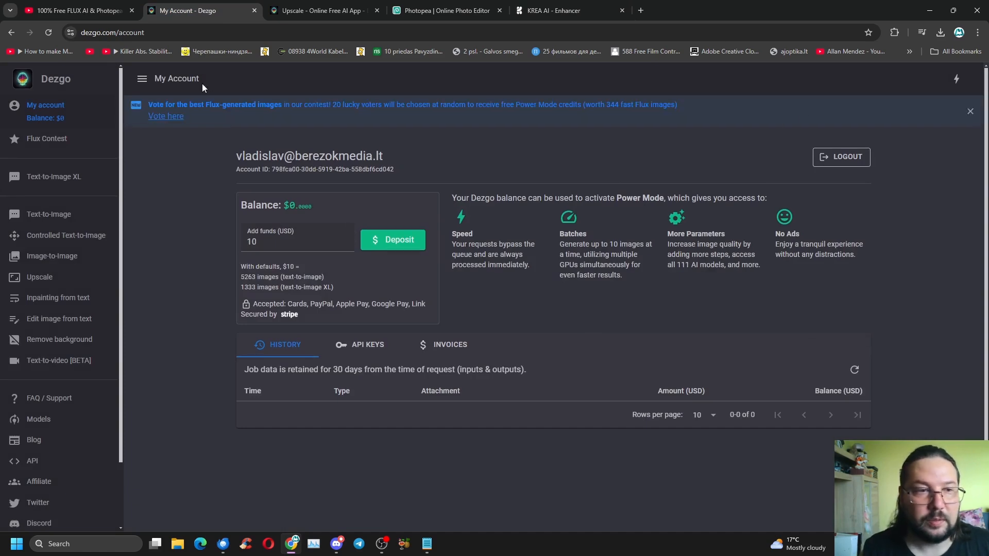
click(60, 177)
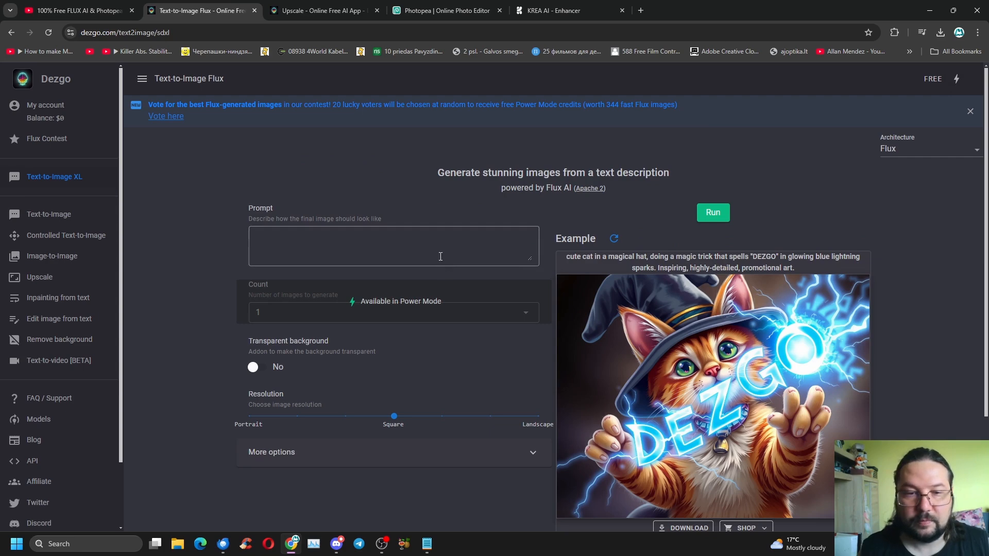
click(924, 151)
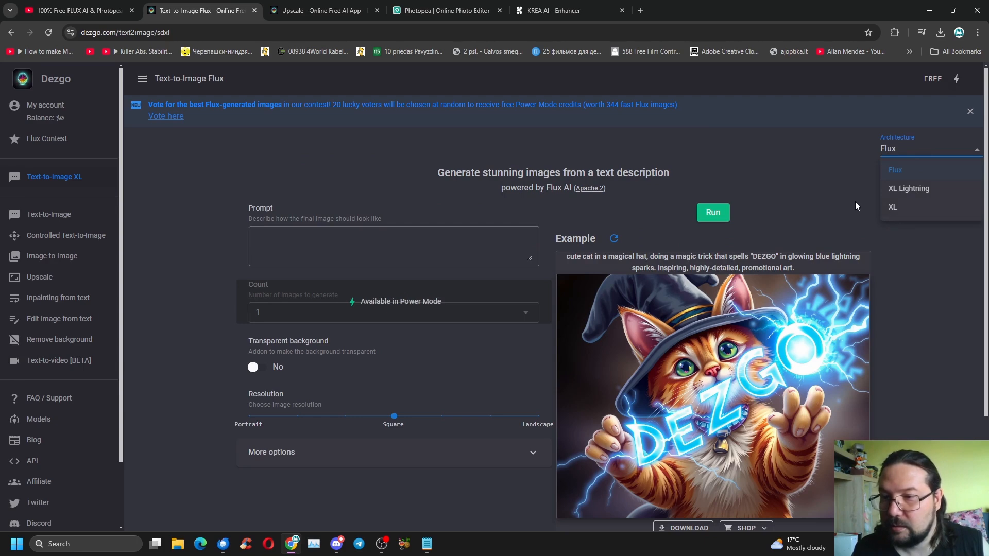
click(842, 196)
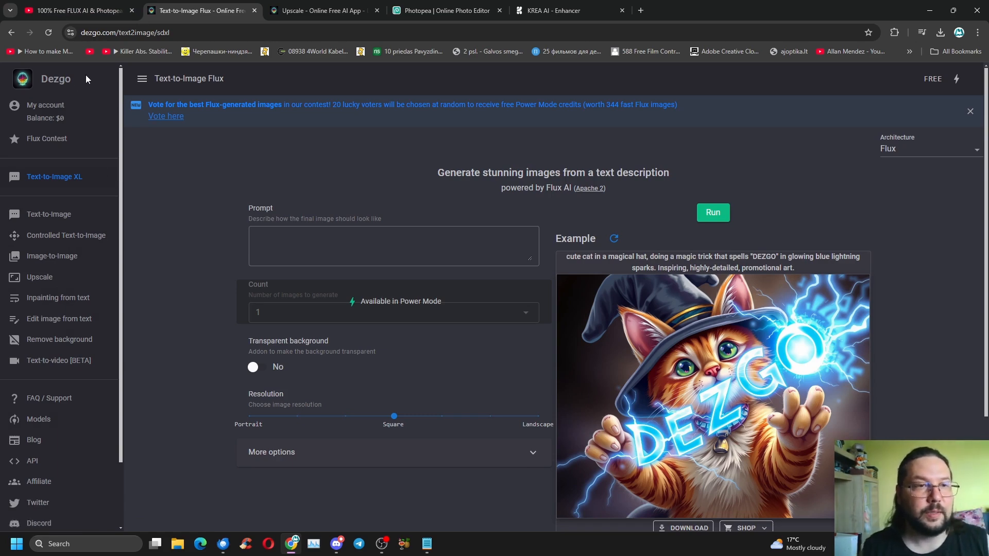
Return to the KREA Enhancer, compare the enhanced portrait with the original, and download the enhanced image
click(343, 14)
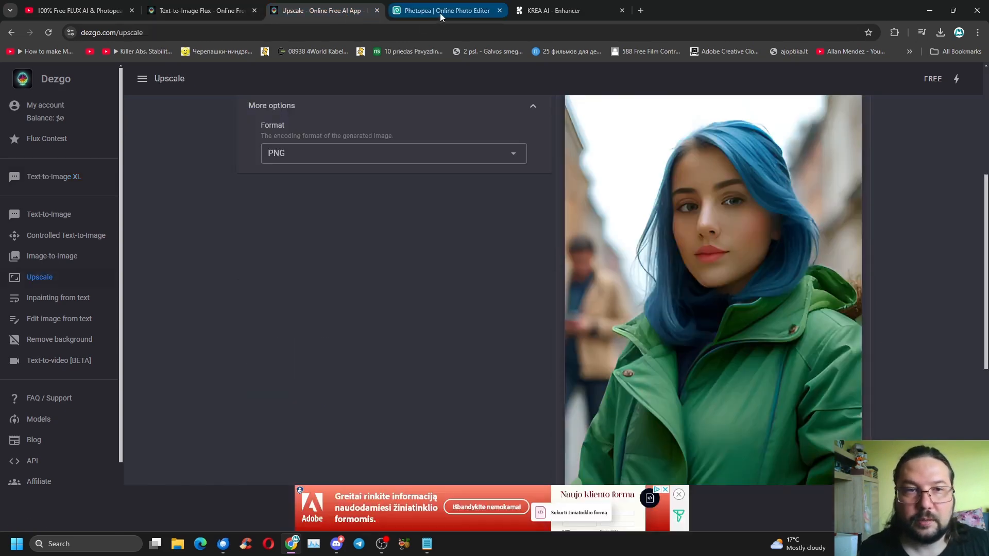
click(560, 13)
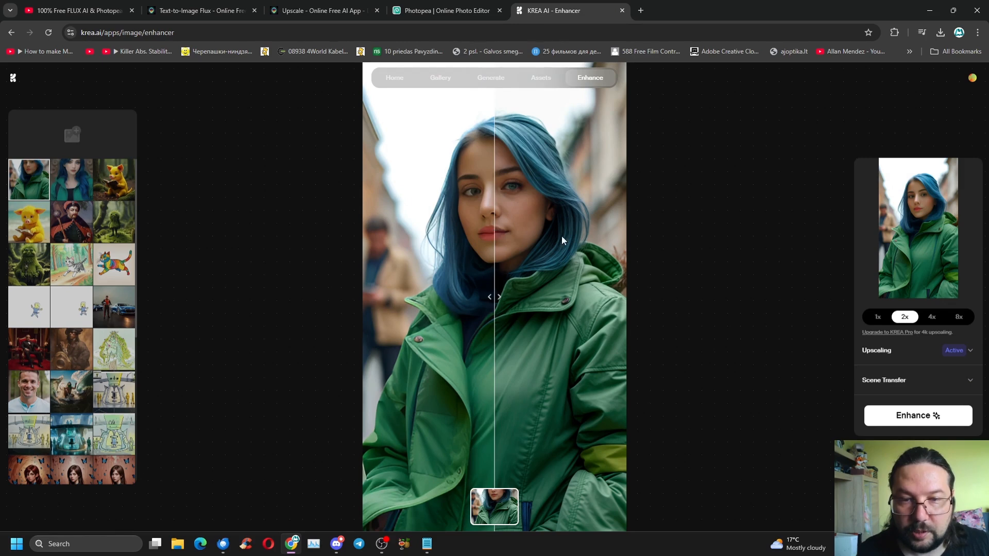
drag(496, 233, 298, 232)
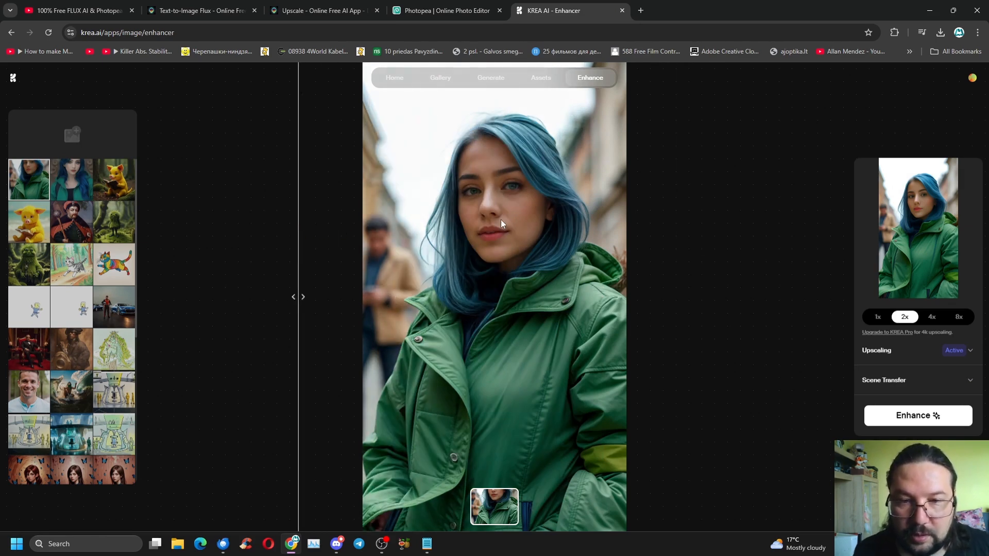
mouse_move(298, 277)
mouse_down()
mouse_move(364, 293)
mouse_move(701, 293)
mouse_move(294, 272)
mouse_up()
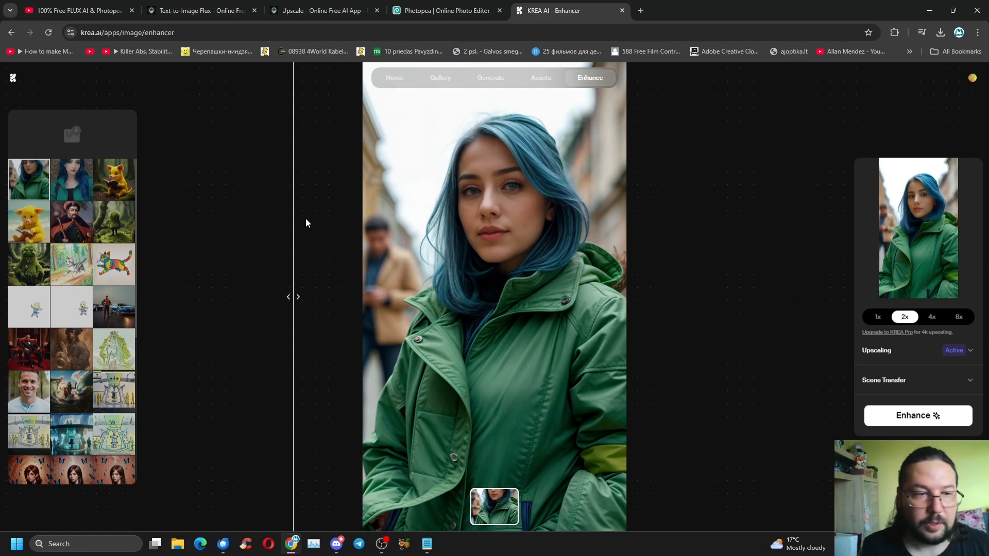
right_click(446, 216)
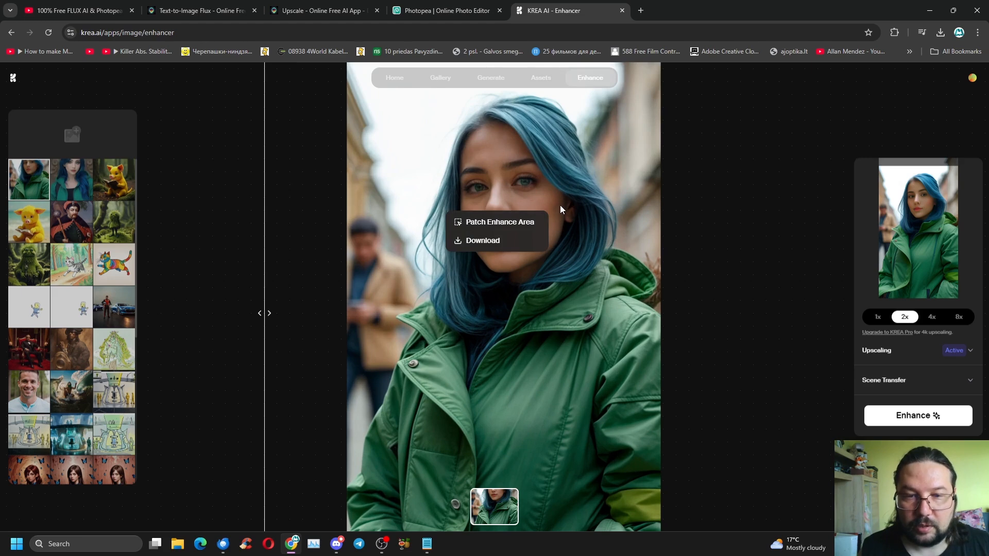
click(482, 242)
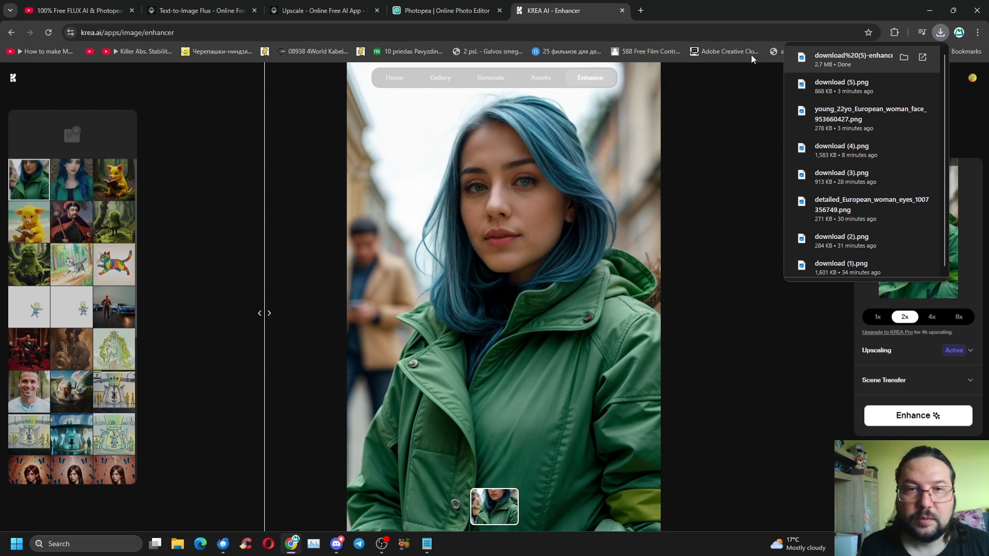
Switch to Photopea and create a new 1920 × 1080 px project from the FB Event Image preset with a white background
click(493, 15)
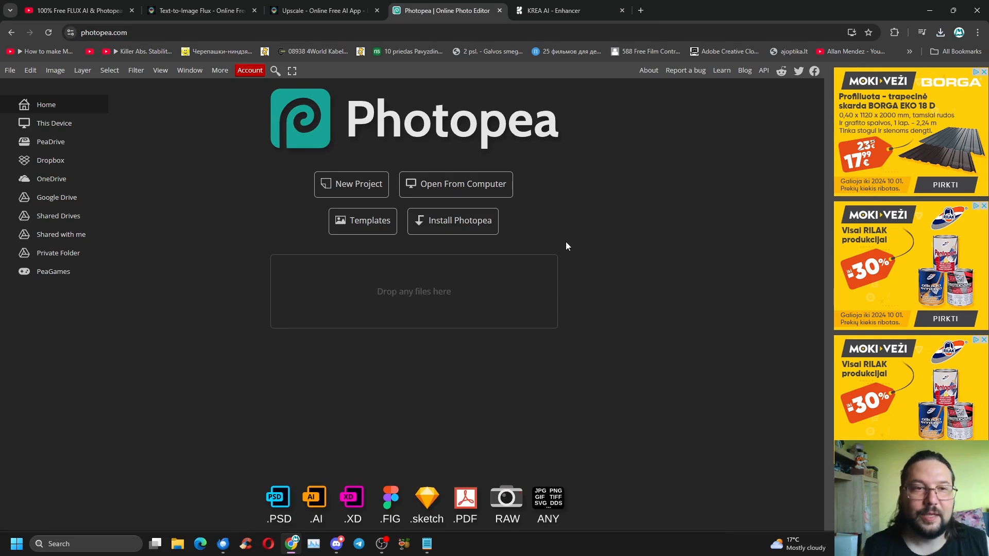
click(185, 5)
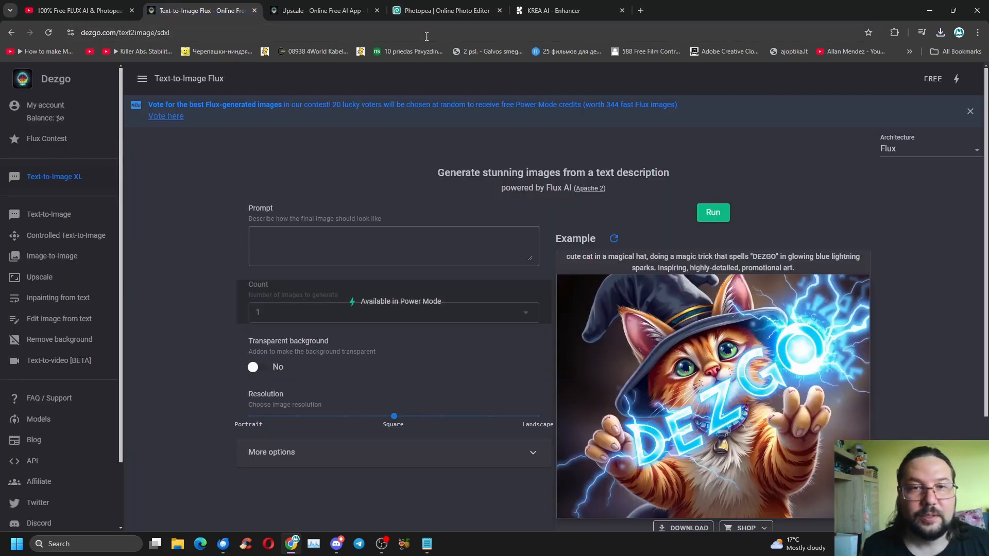
click(433, 11)
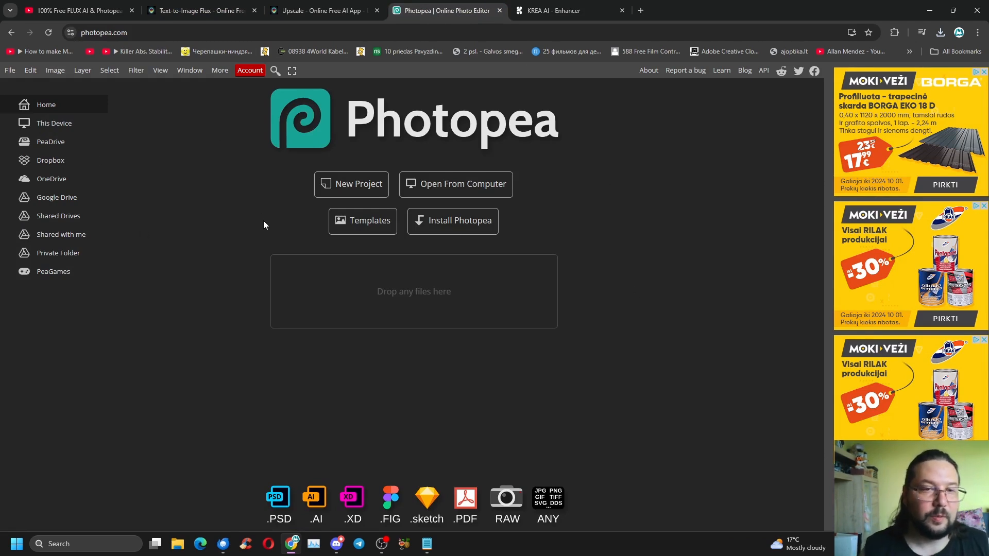
click(363, 189)
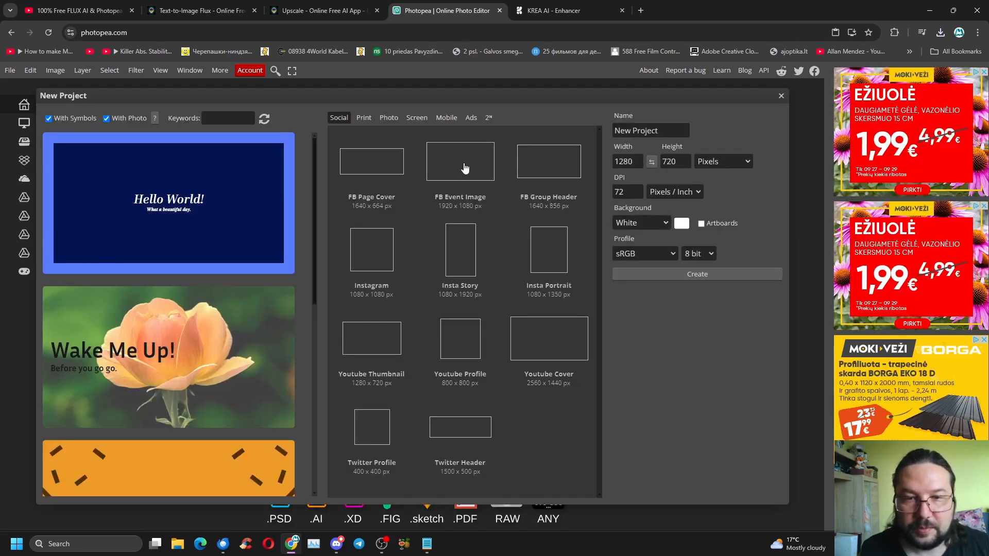
click(462, 167)
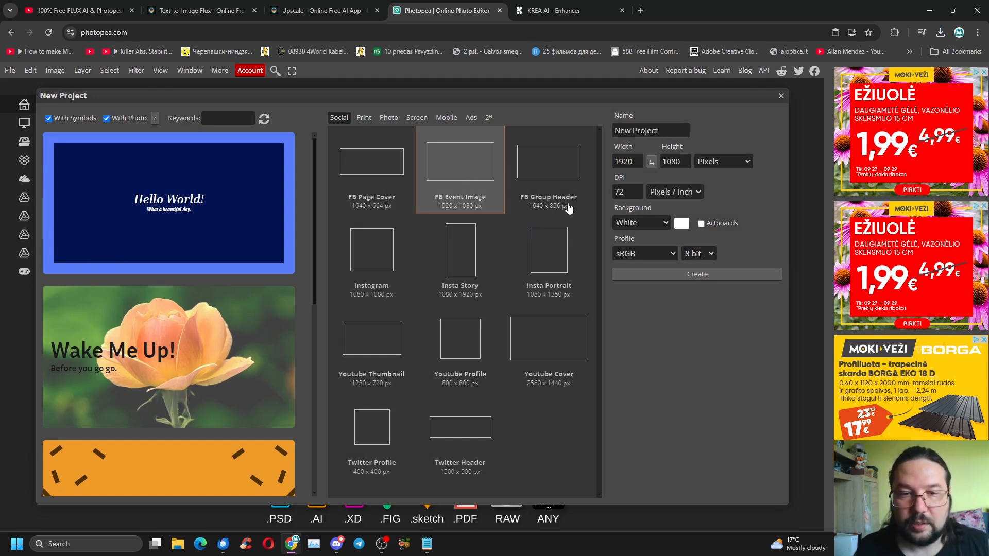
click(685, 276)
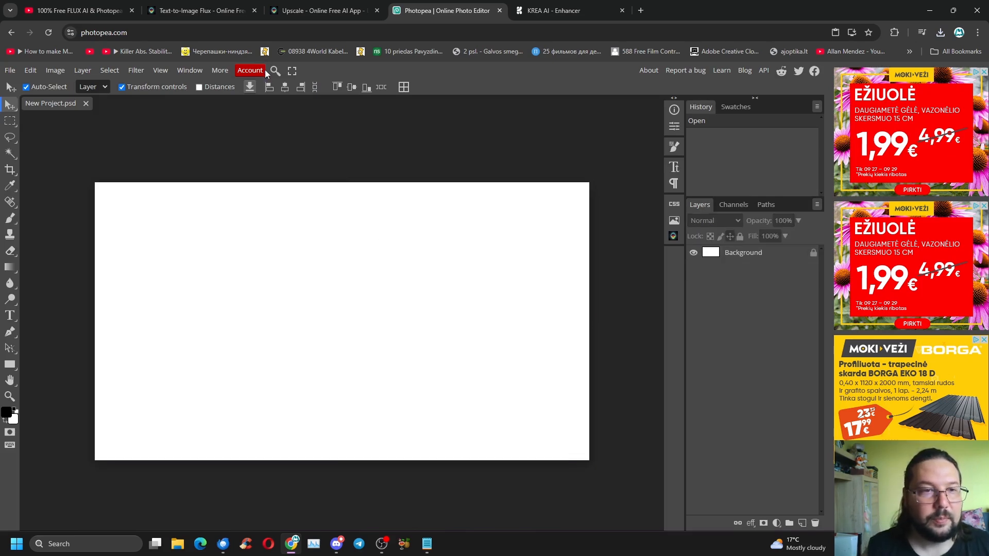
Open the plugin gallery and view the details page of the Dezgo Text-to-Image plugin
click(193, 72)
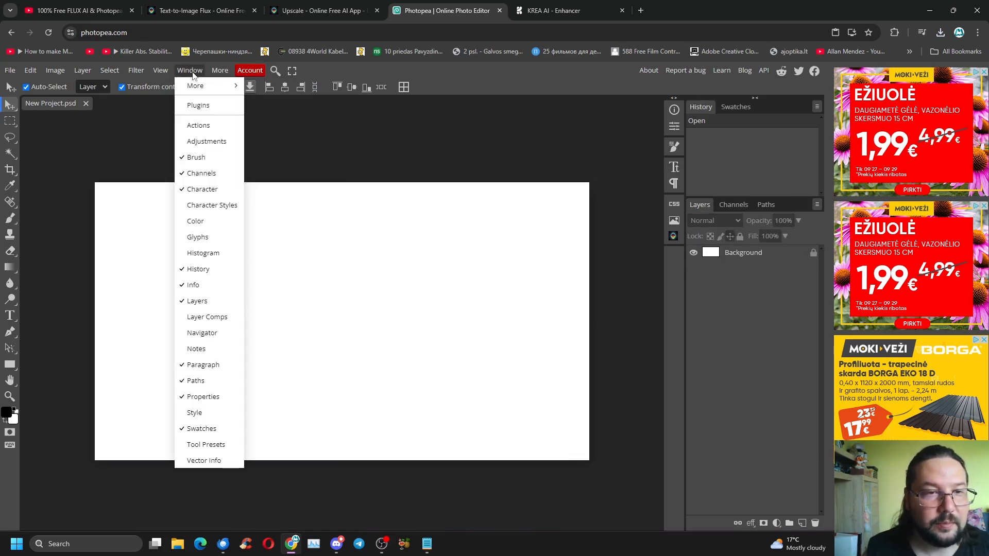
click(196, 106)
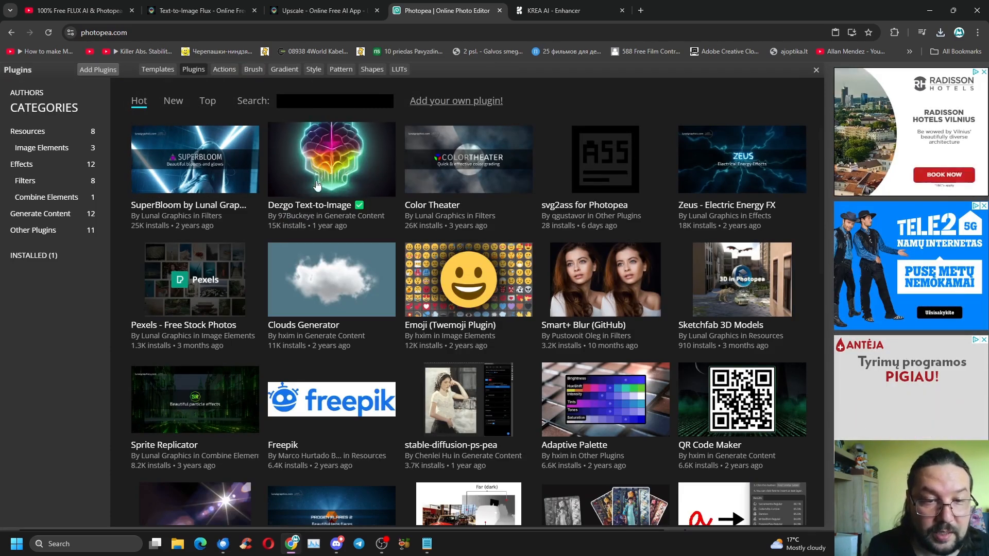
click(338, 162)
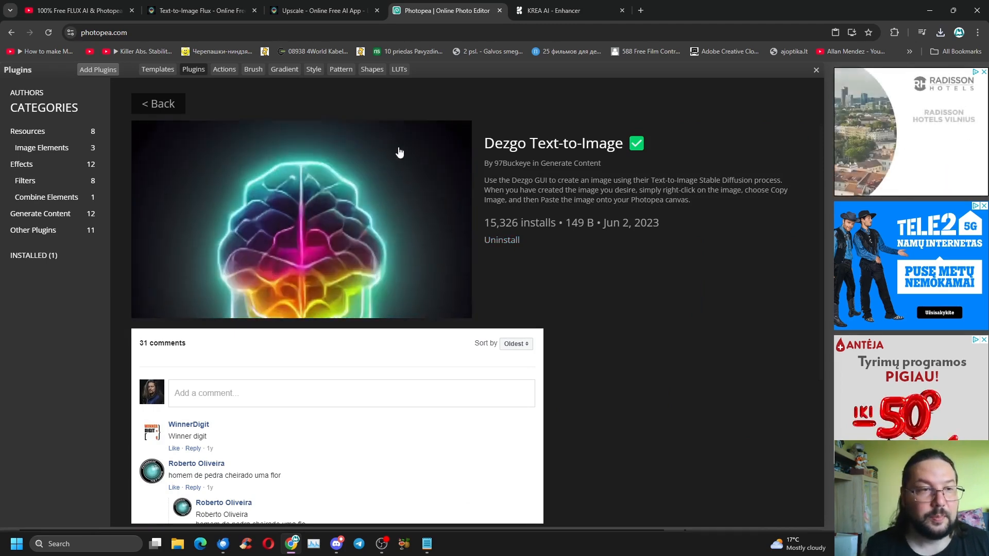
Reload Photopea and create a new 1280 × 720 px project at 72 DPI with a white background
click(133, 33)
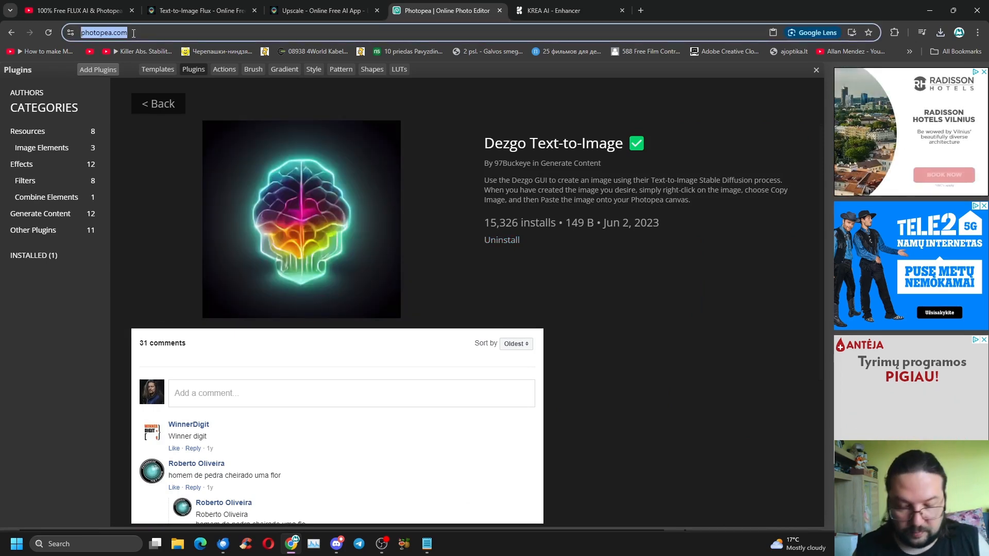
key(Return)
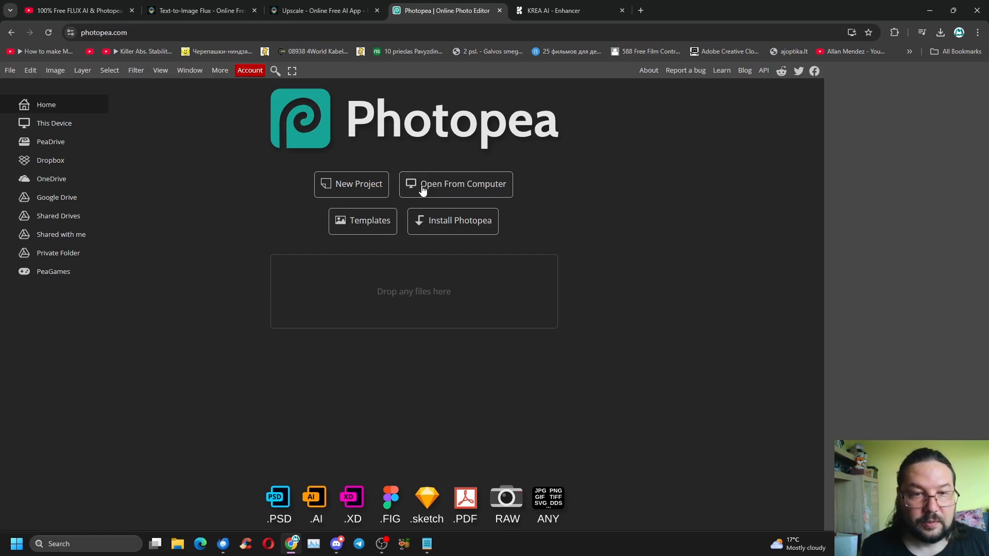
click(359, 189)
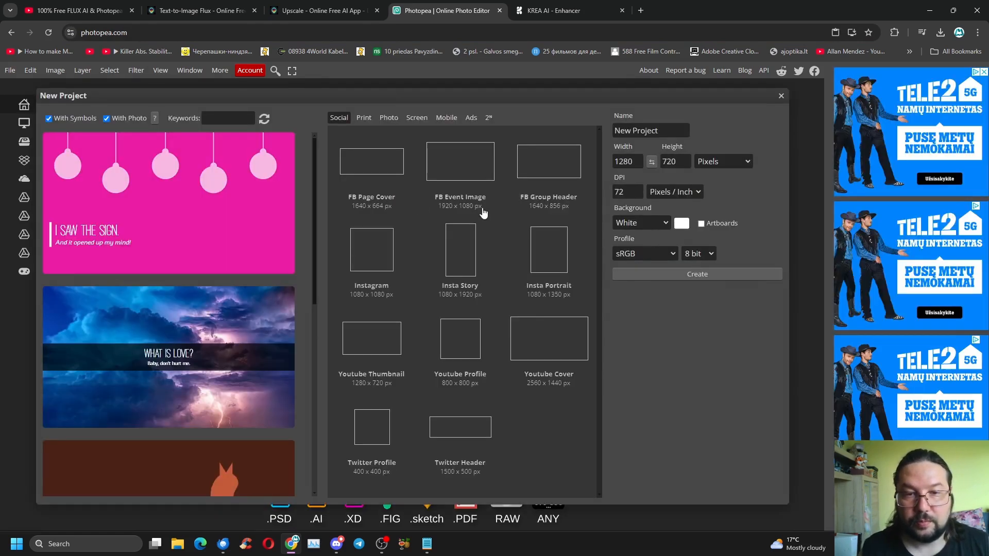
click(704, 275)
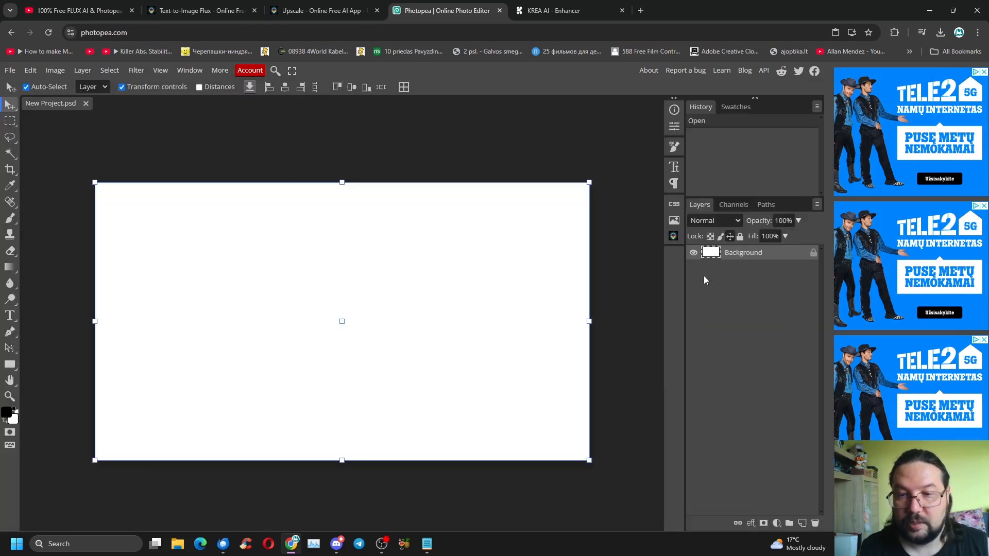
Open the Dezgo Stable Diffusion plugin beside the canvas and look over its Text-to-Image Flux settings, including the architecture
click(674, 237)
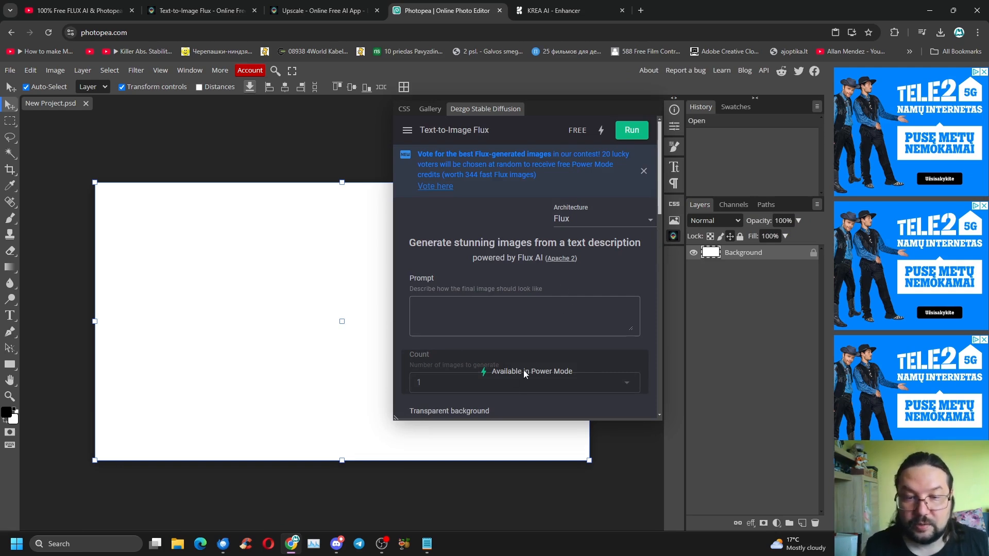
scroll(573, 230, down, 7)
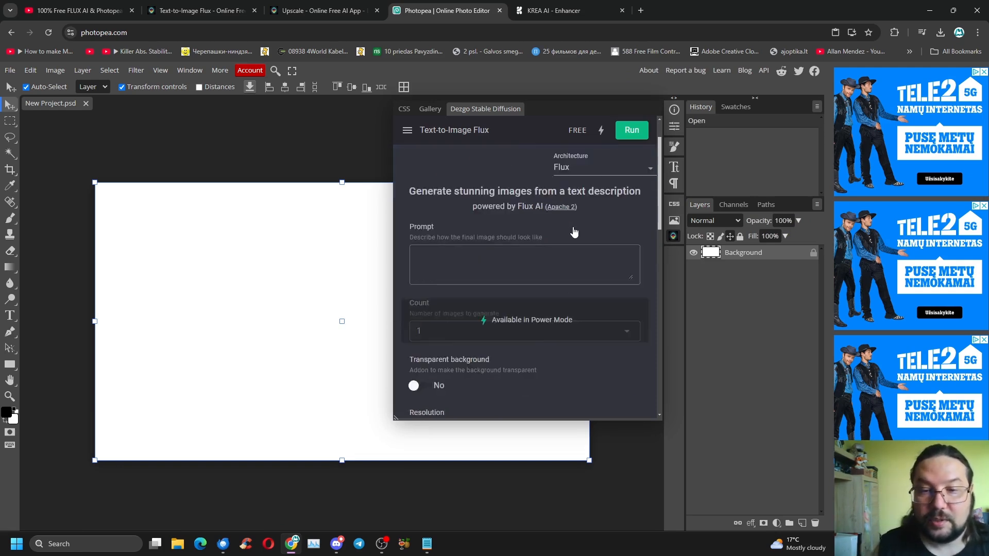
scroll(573, 249, up, 8)
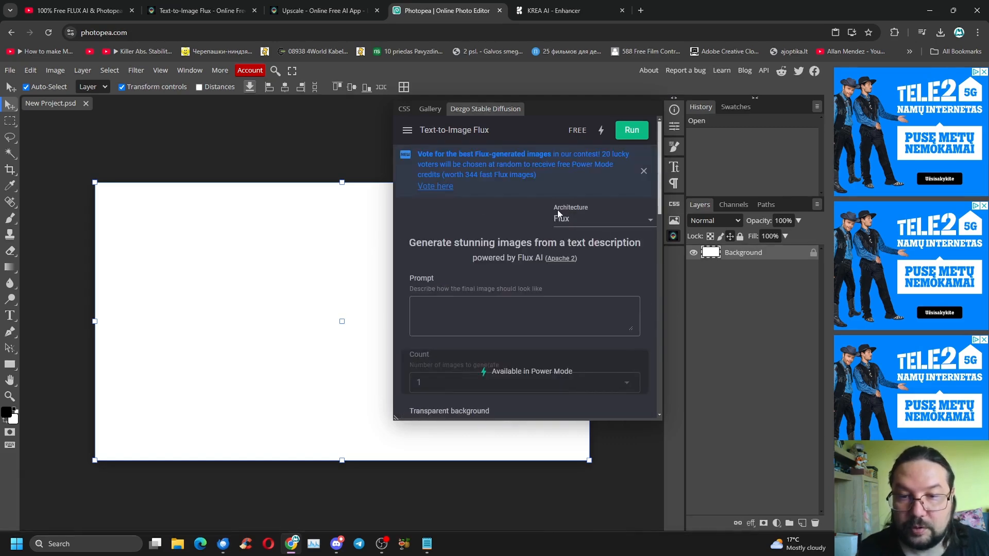
click(582, 216)
click(583, 216)
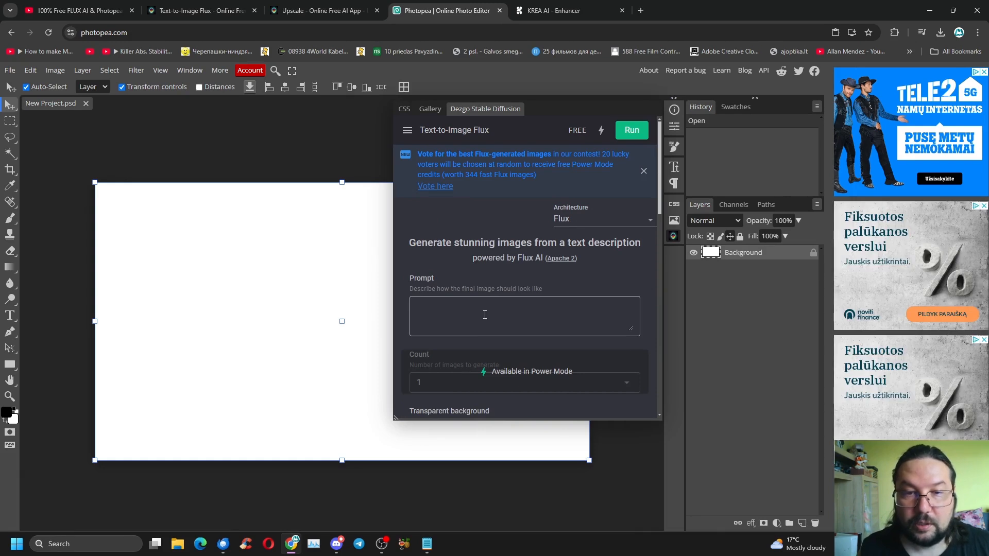
scroll(485, 313, down, 1)
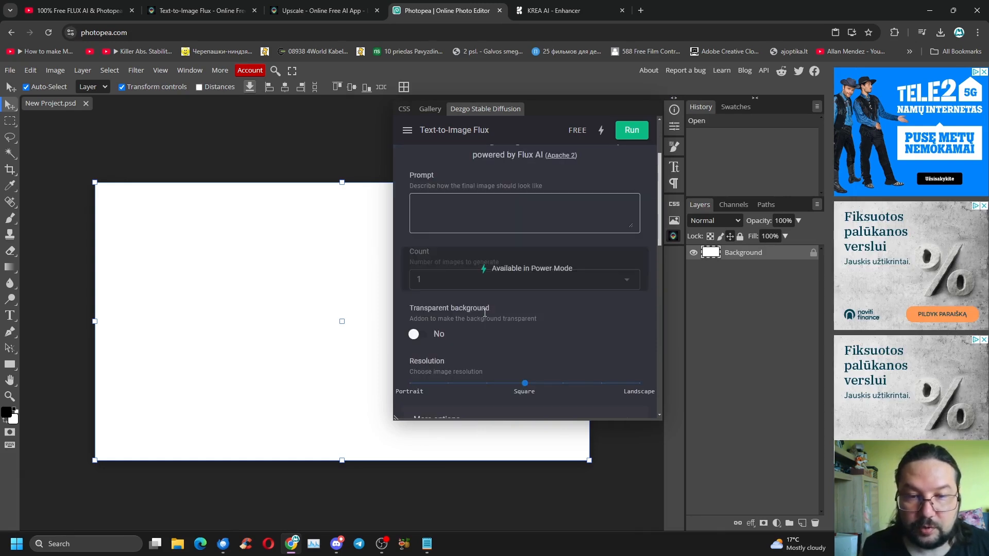
scroll(485, 313, up, 1)
Begin the Dezgo prompt with "action" and set the image resolution to Landscape
click(452, 313)
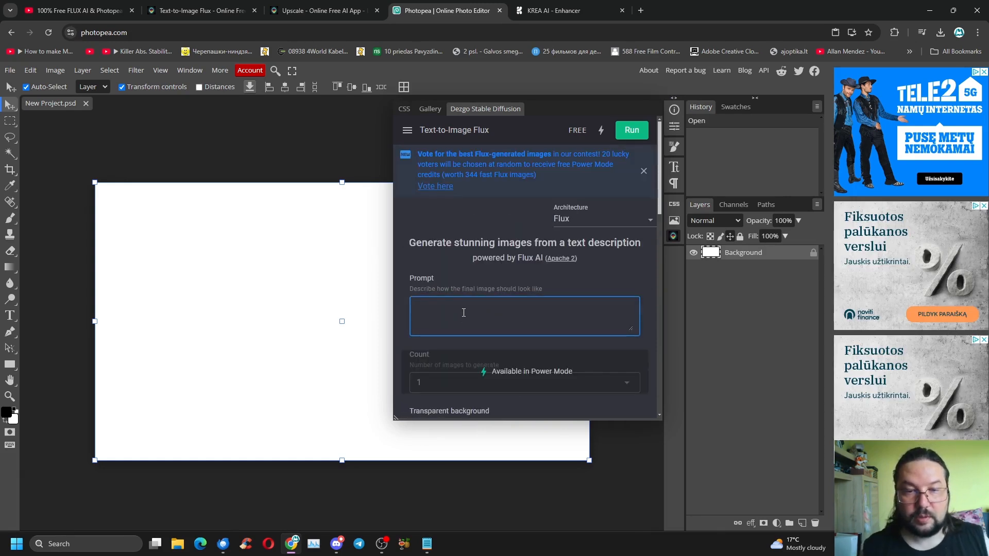
text(a)
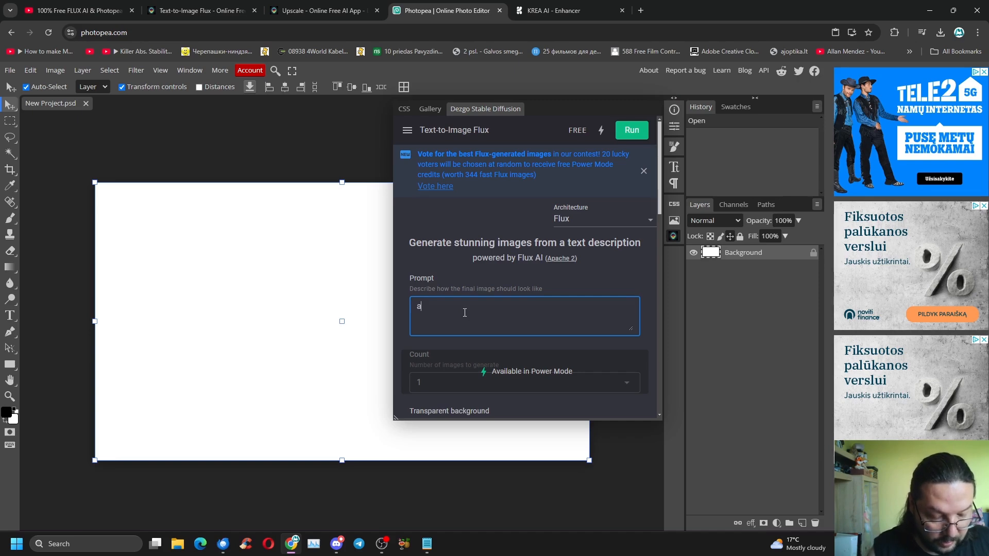
text(ction)
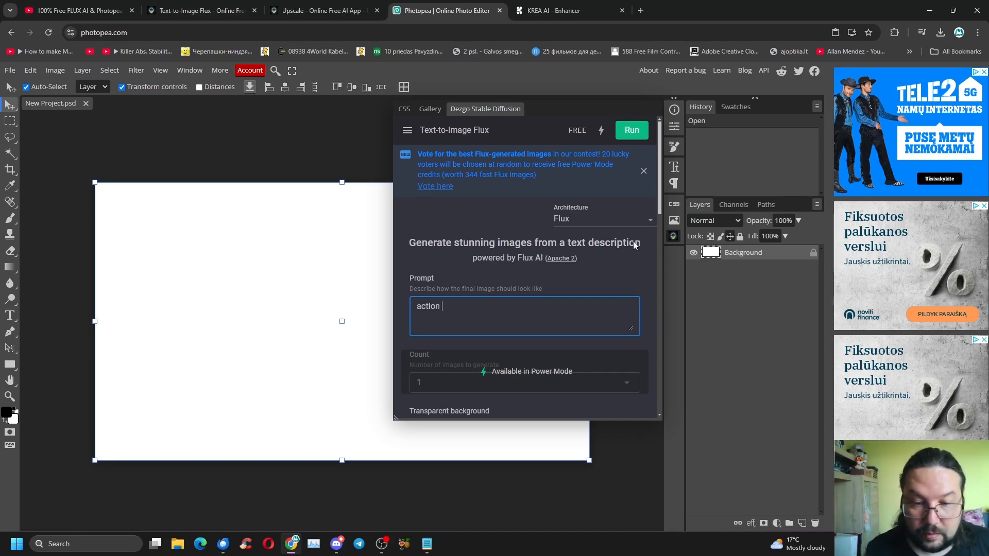
scroll(596, 271, down, 4)
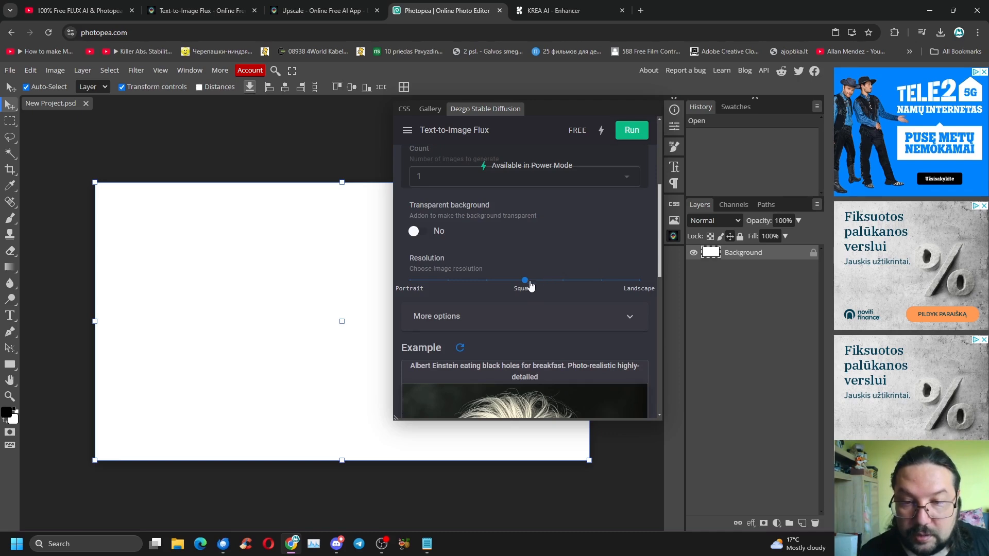
drag(526, 284, 643, 283)
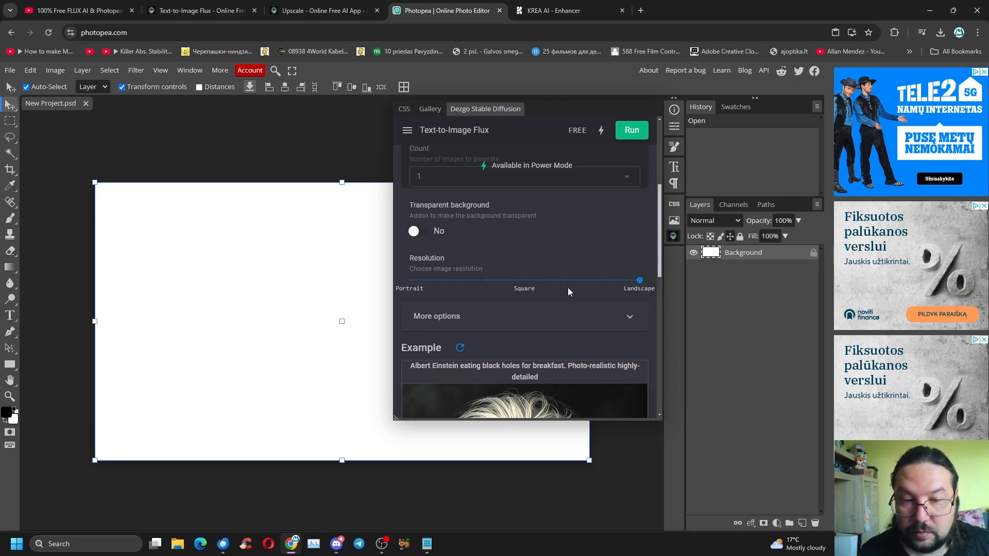
scroll(567, 287, up, 5)
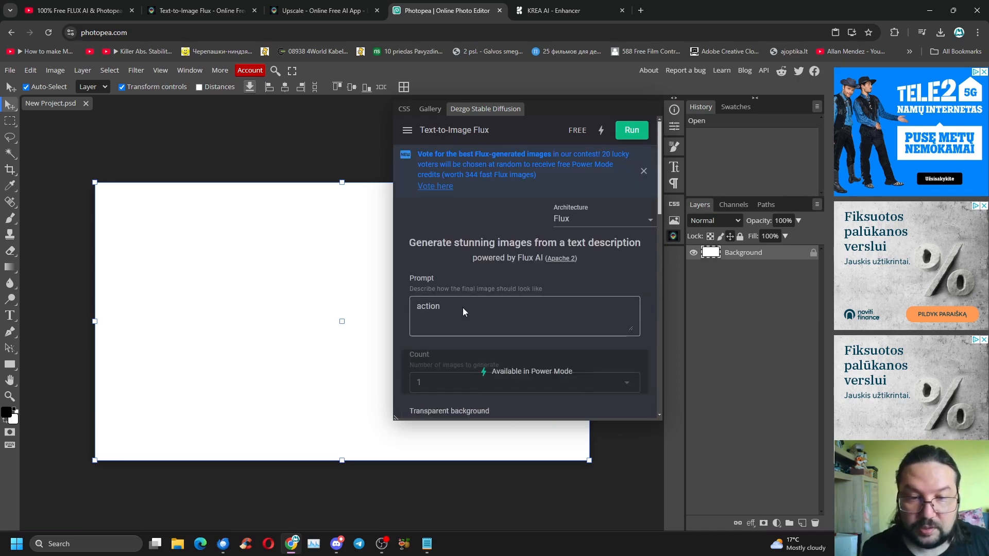
click(463, 307)
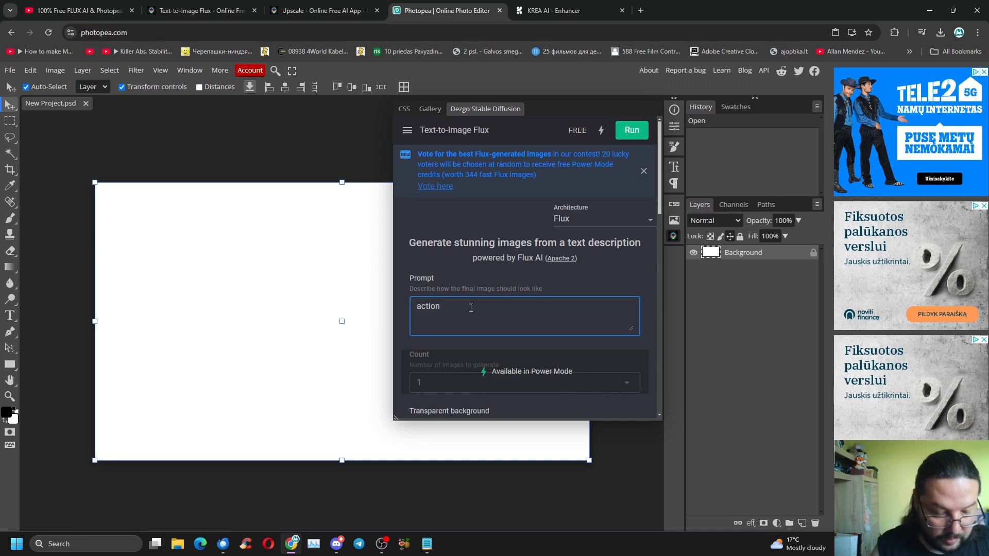
text(d)
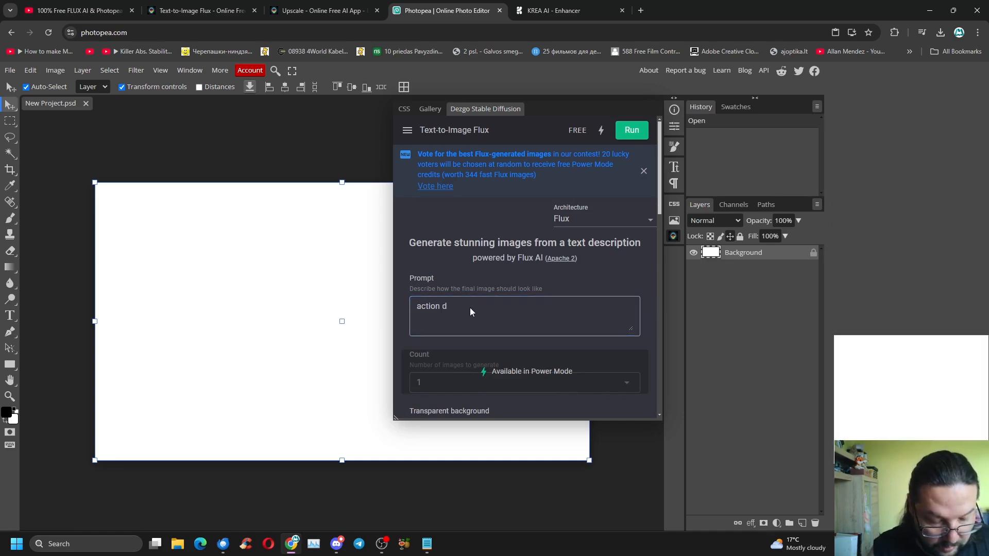
text(c)
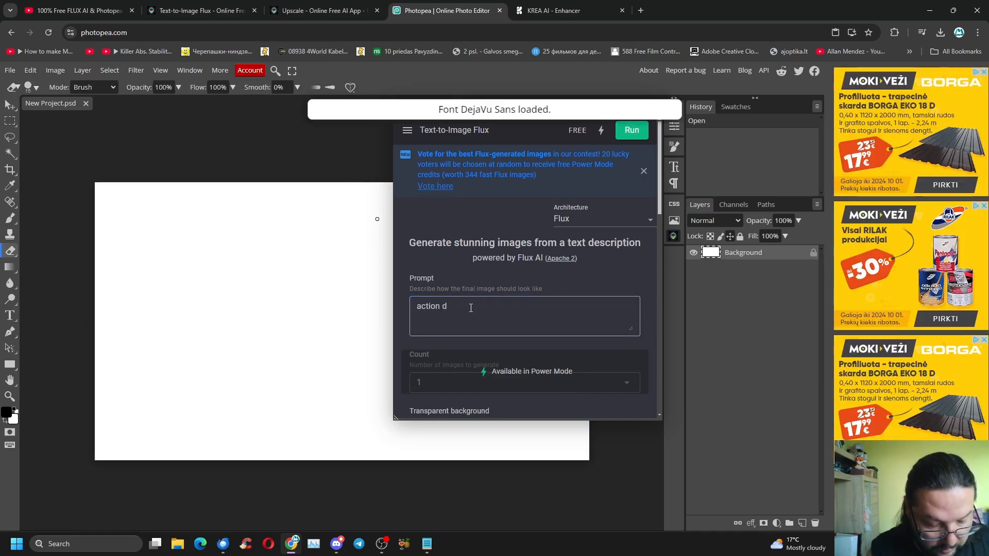
text(ti)
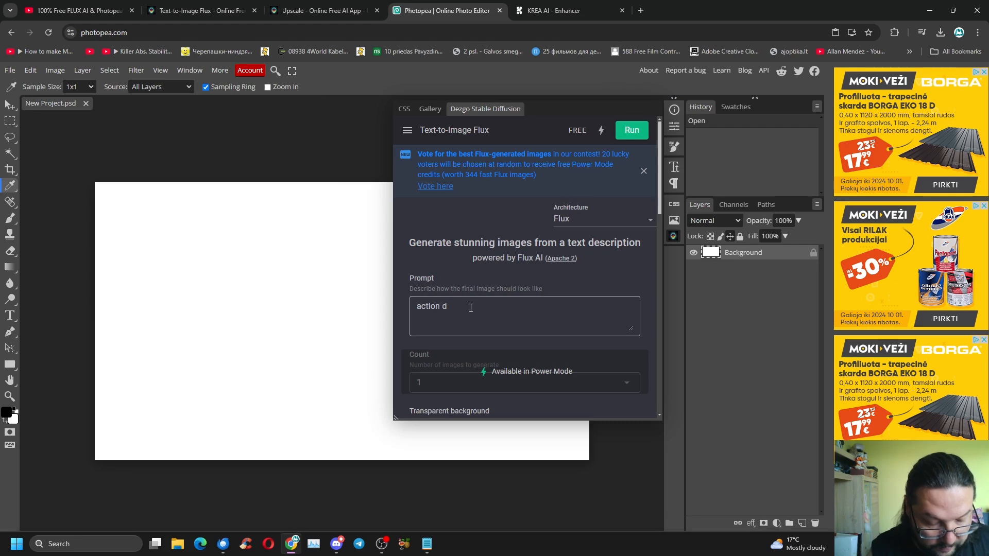
text(vehu)
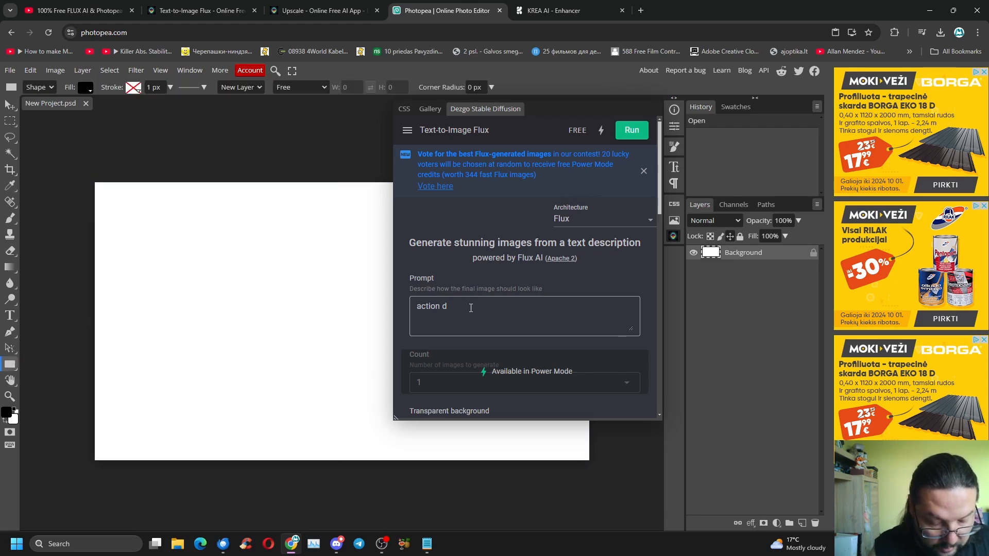
text(i)
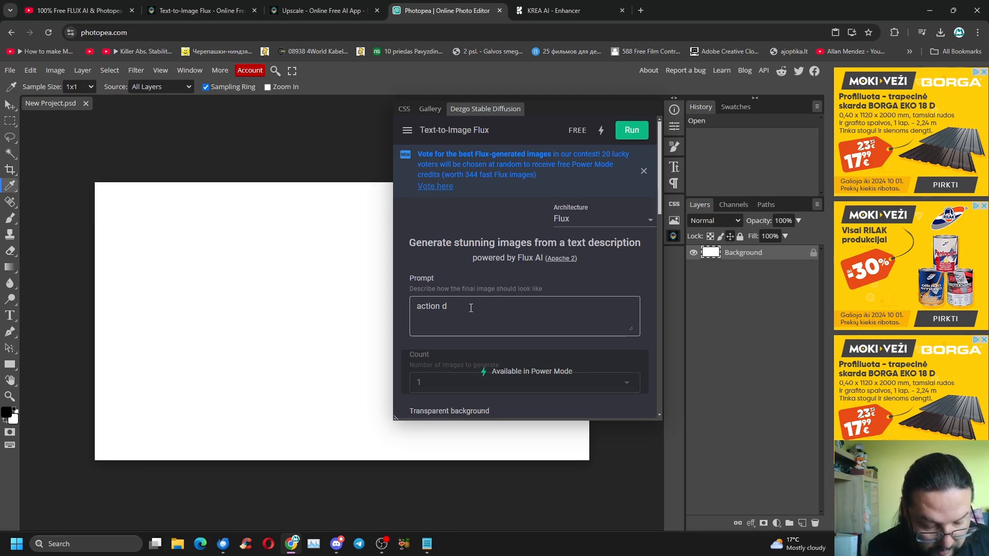
text(g)
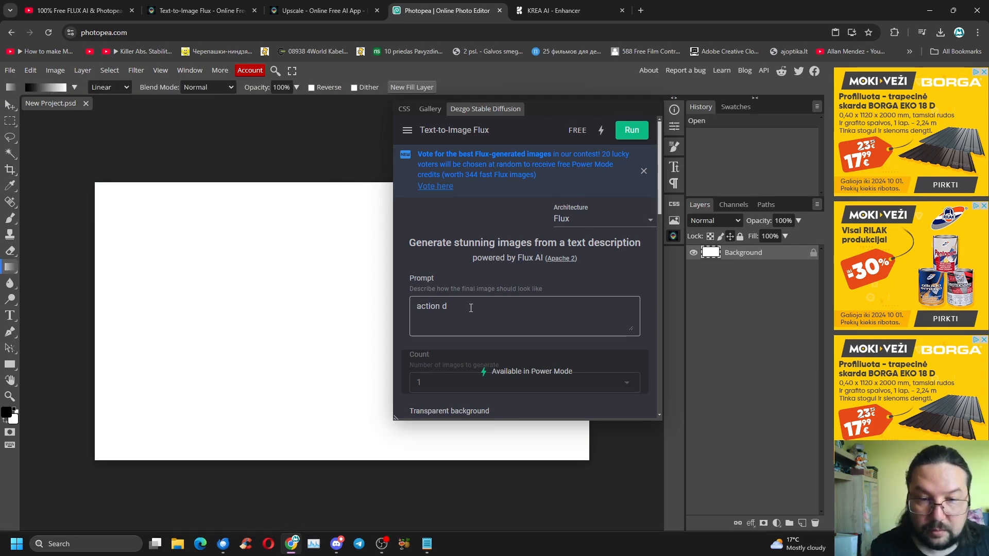
Complete the Dezgo prompt as "action scene detective running with gun in his hands"
scroll(470, 307, down, 2)
scroll(467, 302, up, 2)
click(464, 304)
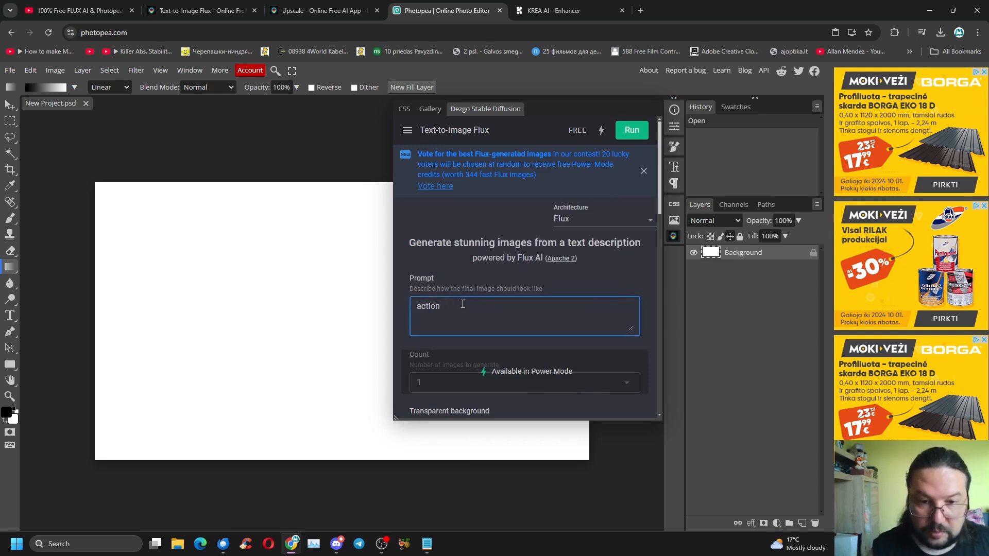
text(sc)
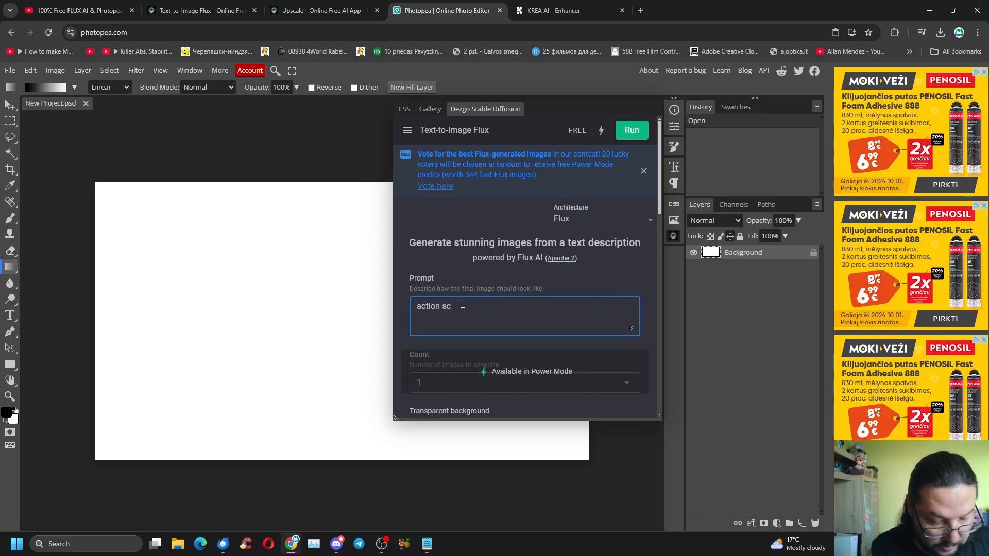
text(ene de)
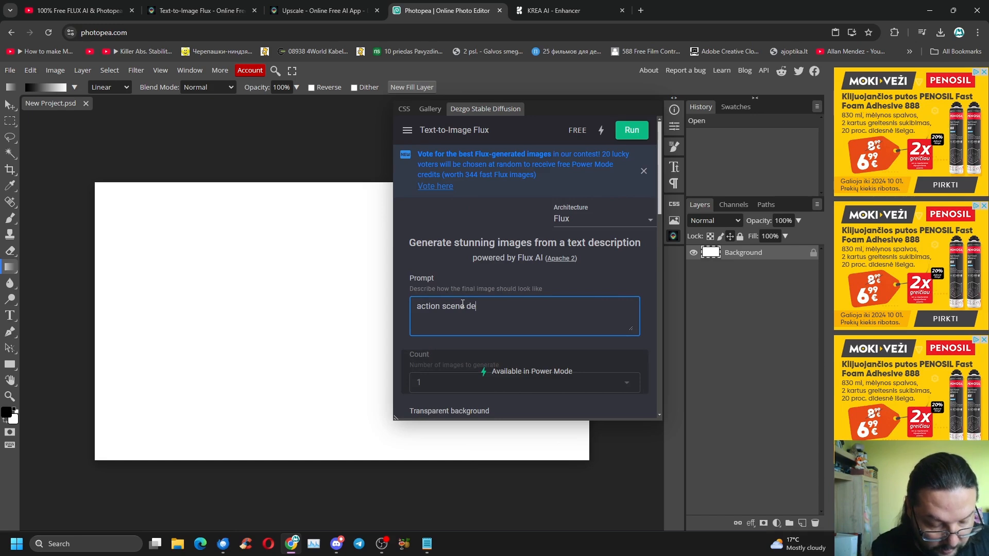
text(tec)
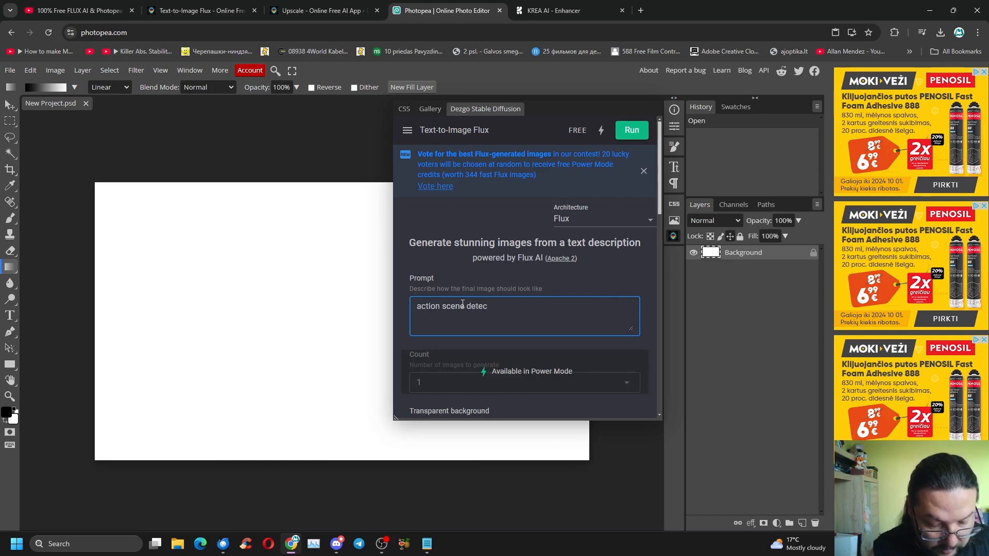
text(tive )
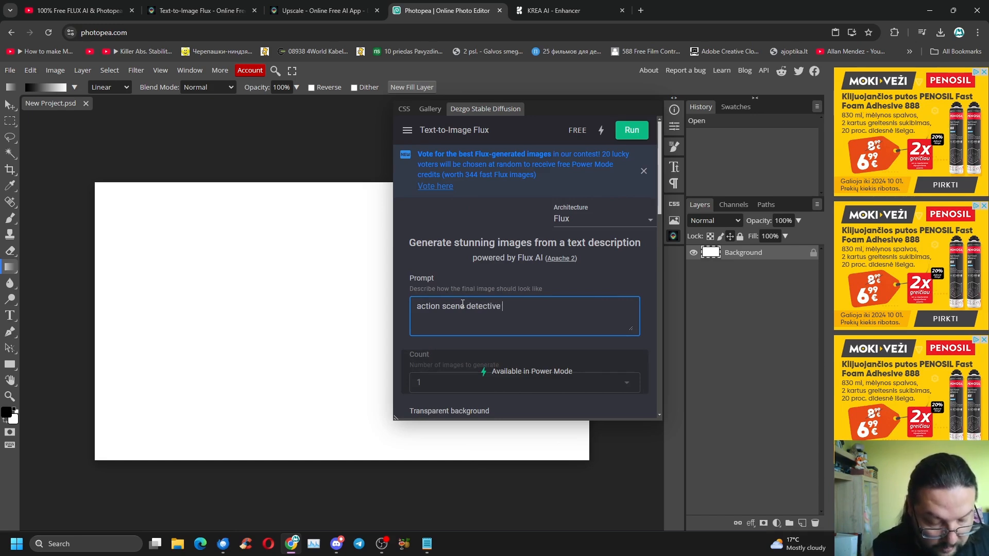
text(runni)
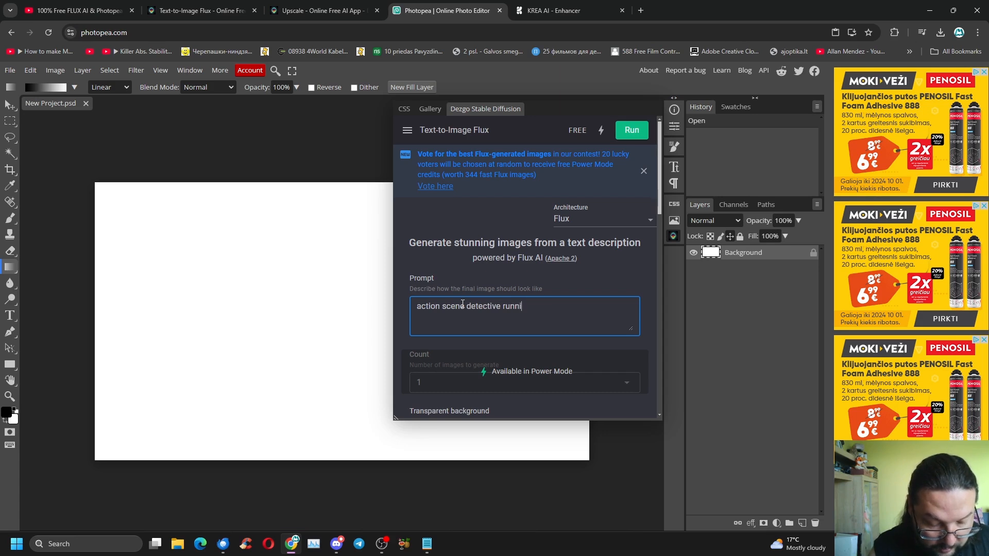
text(ng )
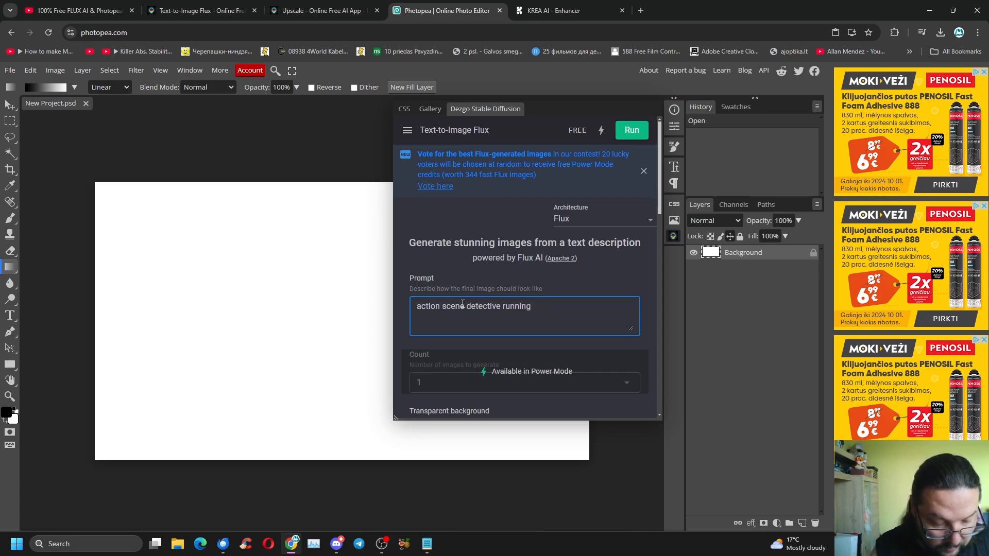
text(wi)
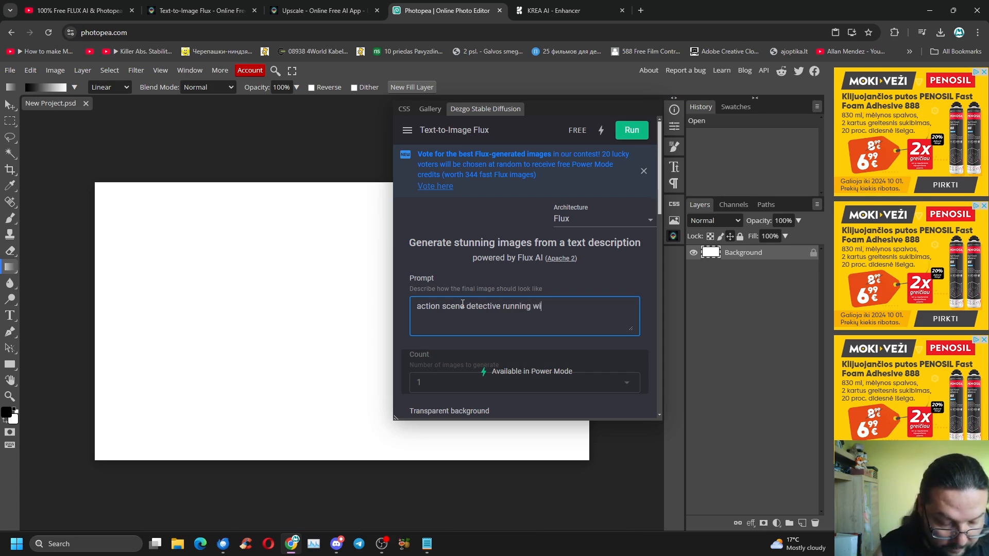
text(th)
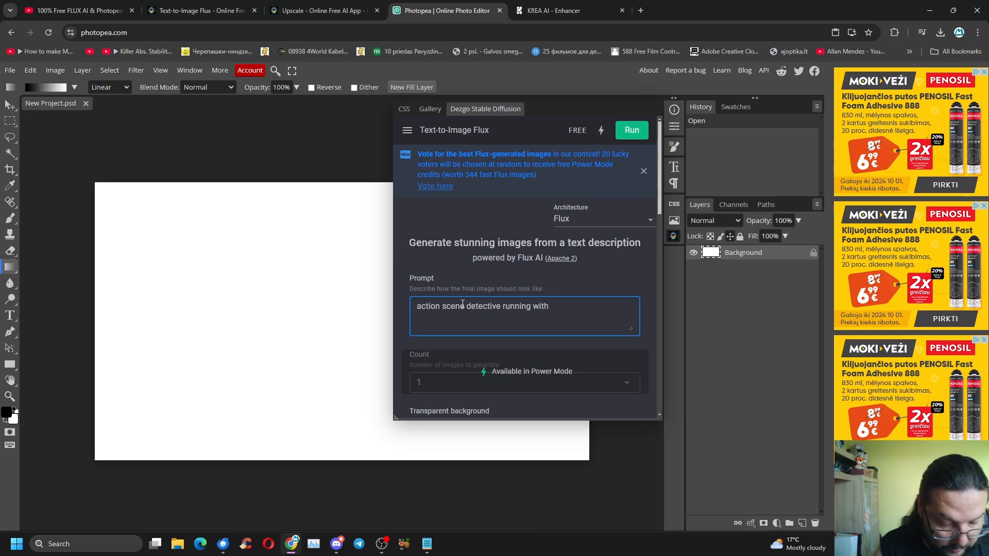
text( gun in)
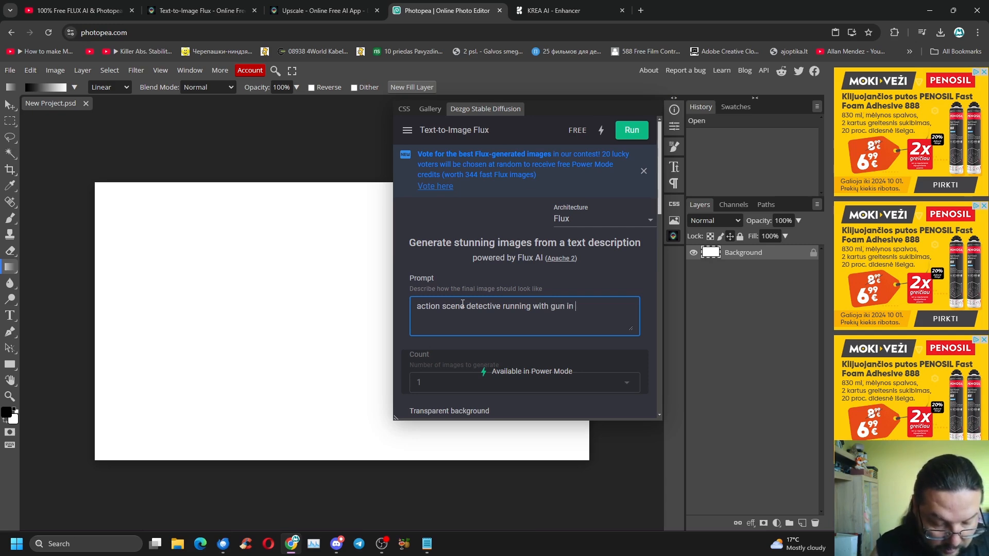
text( his ha)
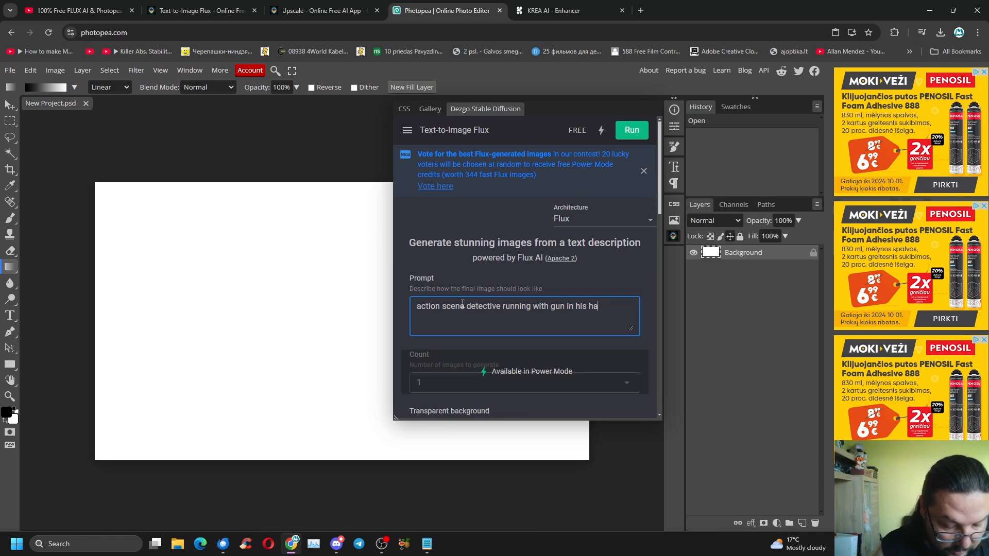
text(nds)
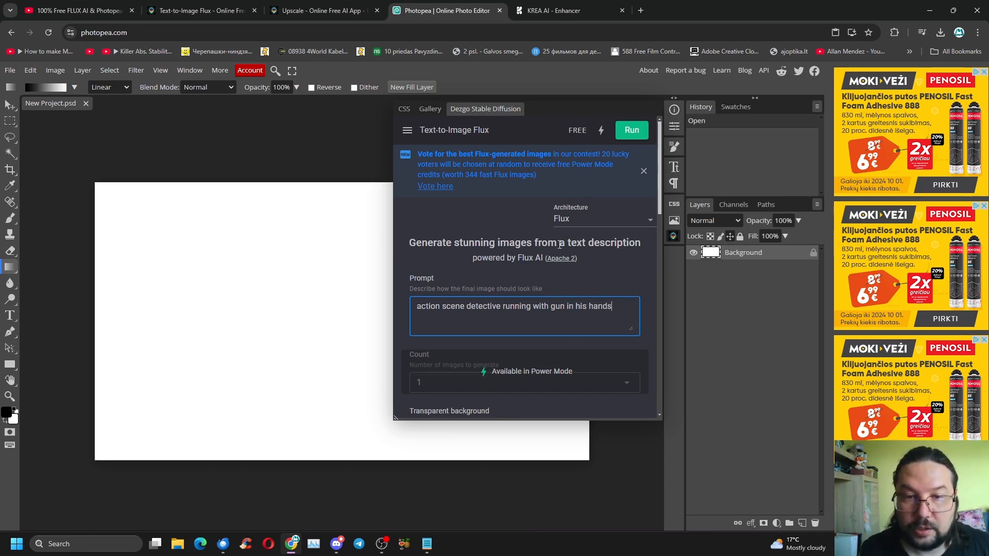
Check the transparent background and resolution settings, then generate the Flux image from the detective prompt
scroll(553, 275, down, 4)
scroll(626, 287, down, 3)
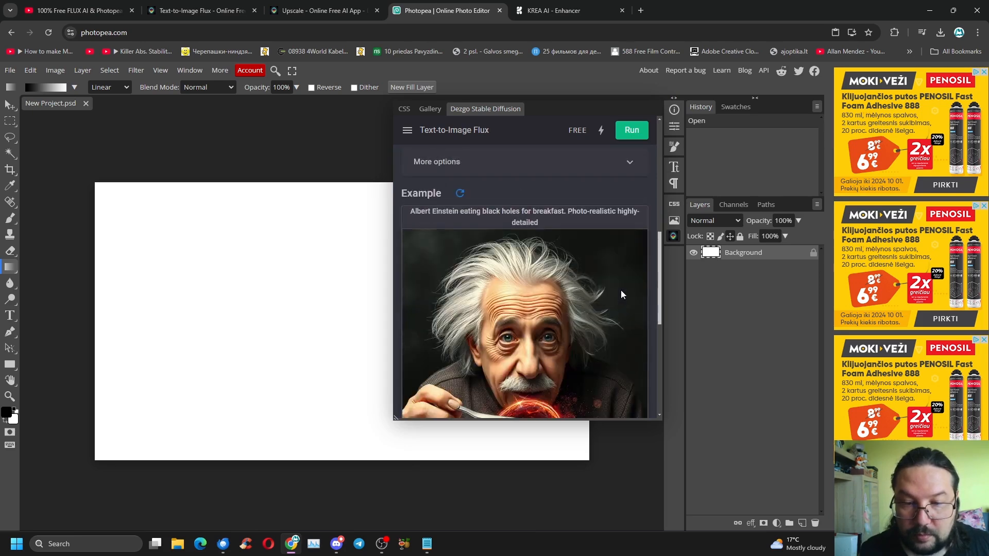
scroll(621, 290, up, 6)
scroll(619, 286, down, 2)
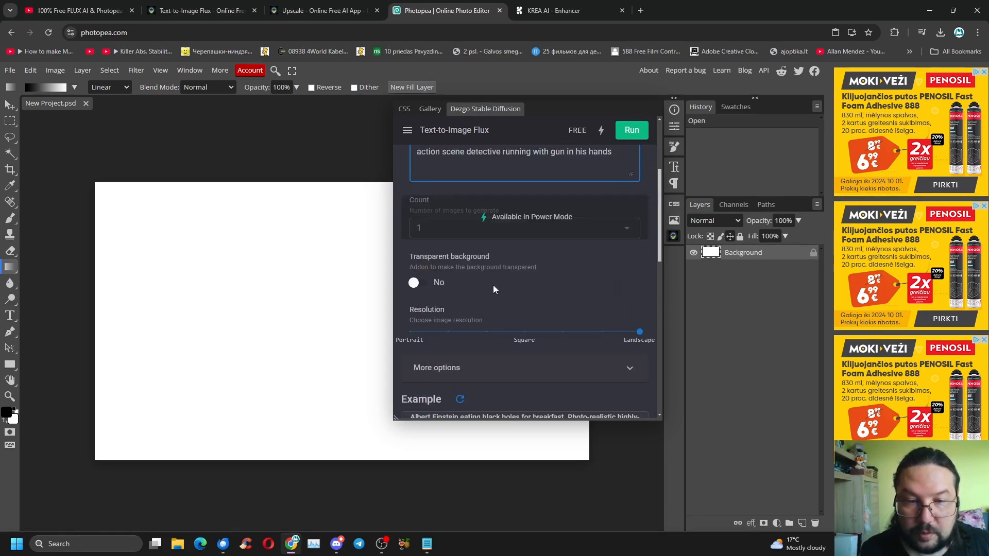
scroll(536, 283, up, 3)
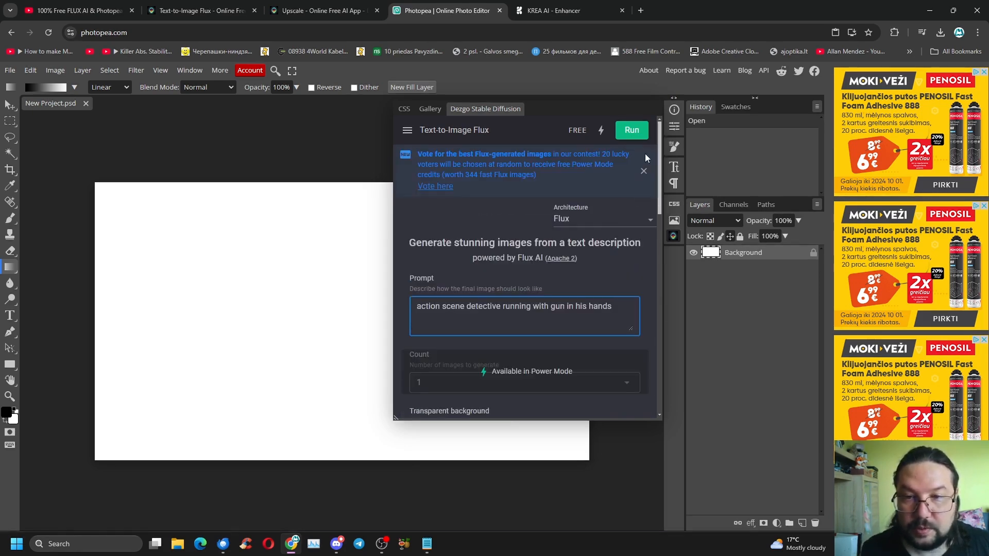
click(630, 137)
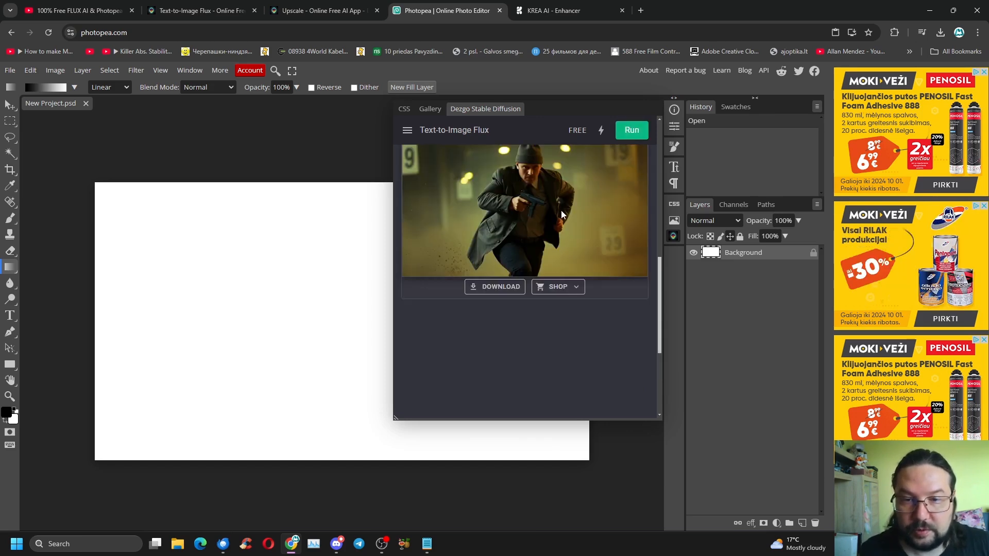
Copy the generated detective image from the plugin and paste it into the project as a new layer
scroll(561, 214, up, 2)
scroll(561, 215, down, 1)
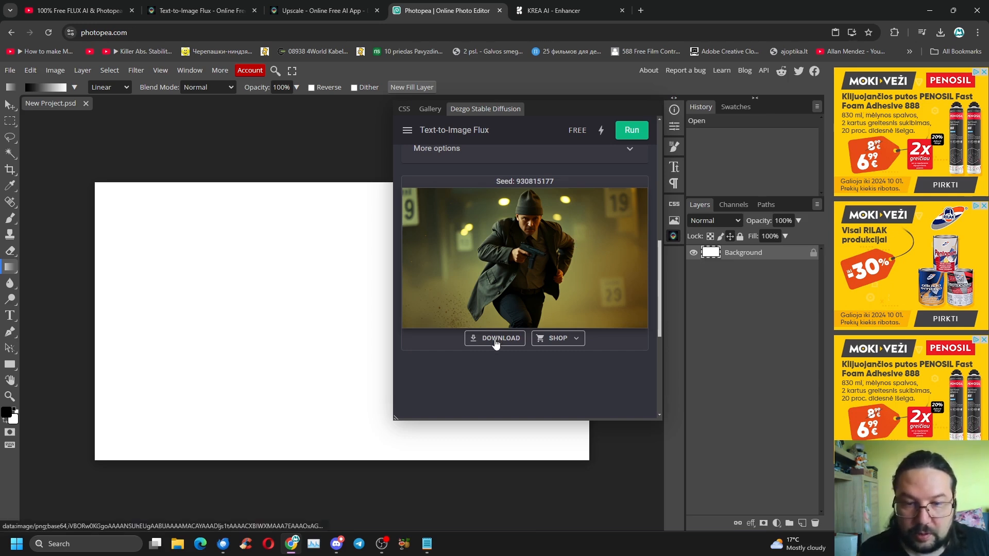
right_click(524, 251)
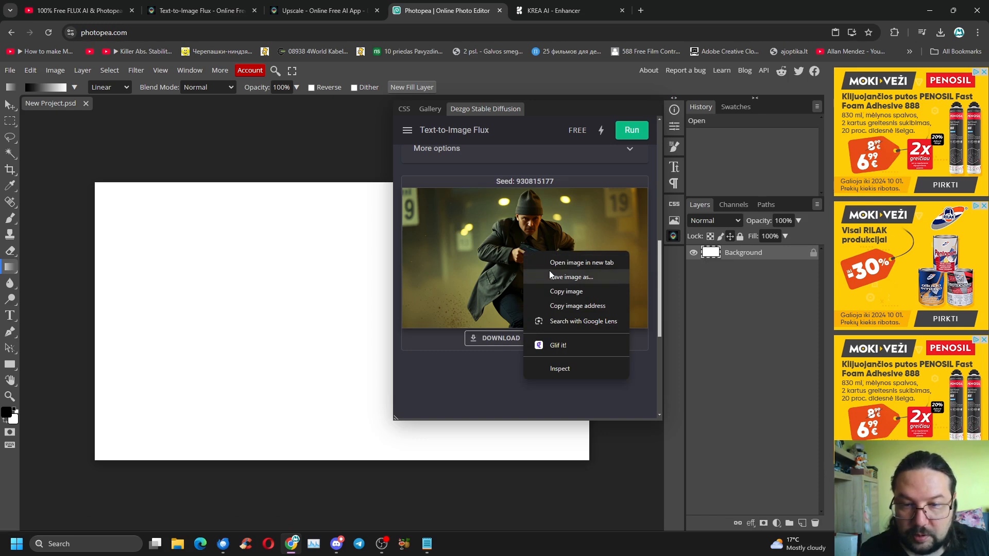
click(569, 293)
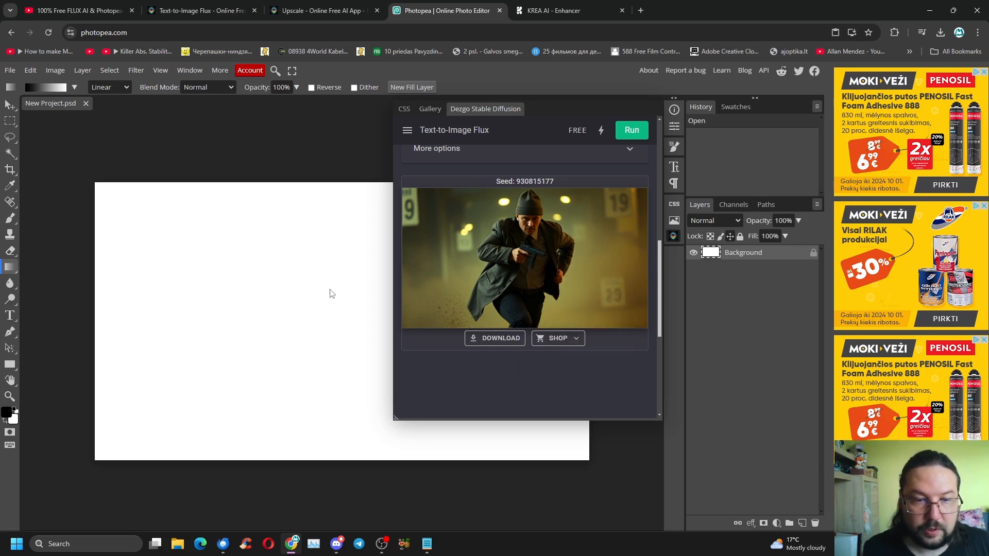
click(673, 237)
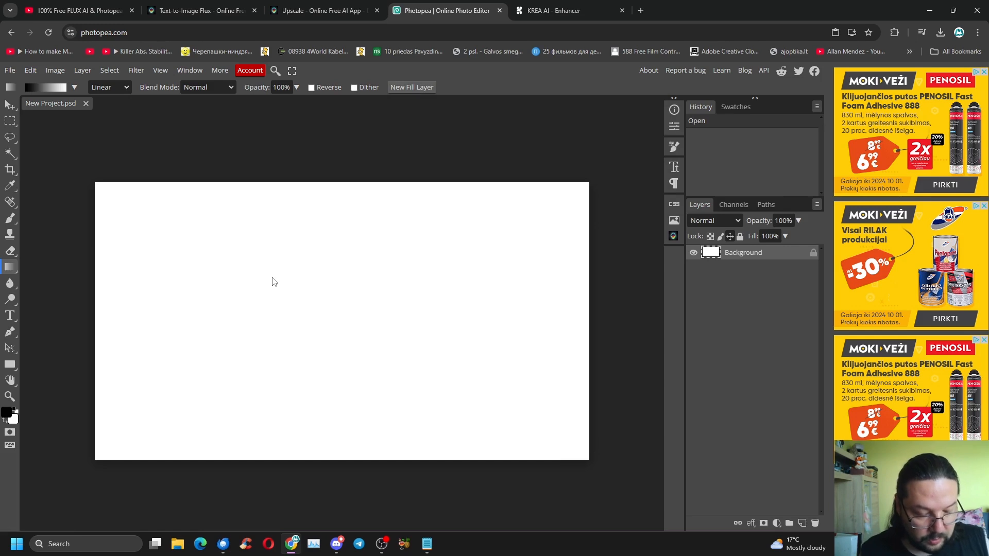
key(ctrl+v)
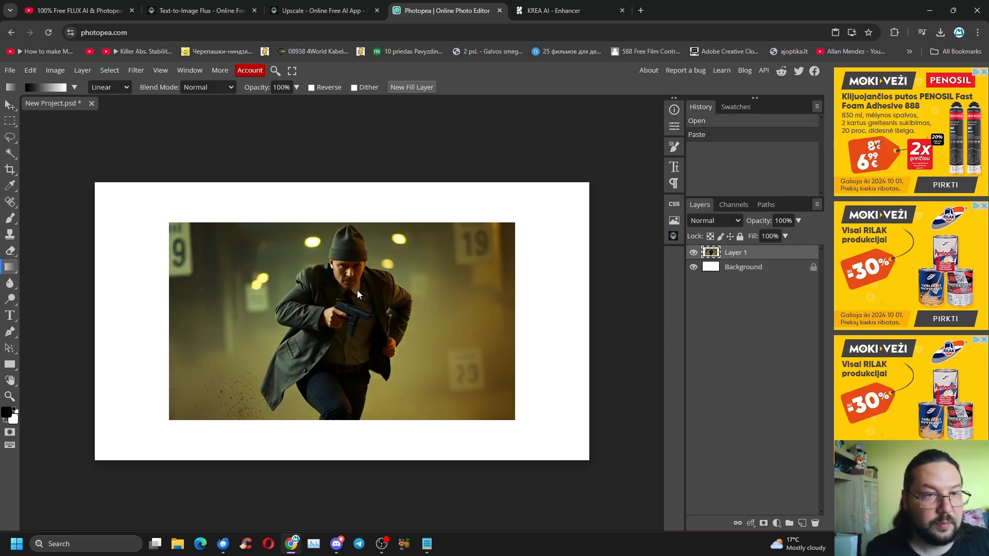
Move the pasted detective layer and scale it proportionally to 142.91% so it fills the canvas, then apply the transform
drag(357, 290, 351, 271)
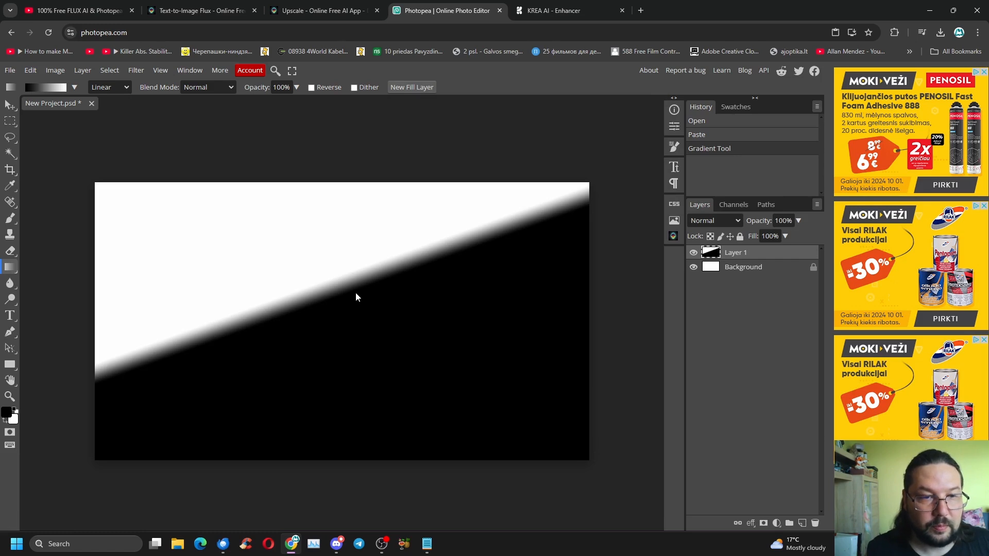
key(ctrl+z)
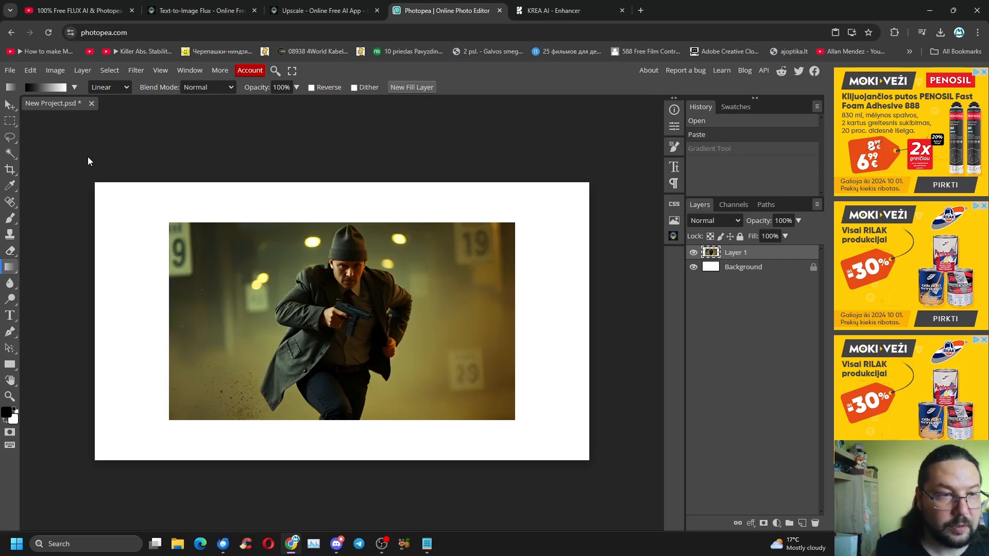
click(10, 105)
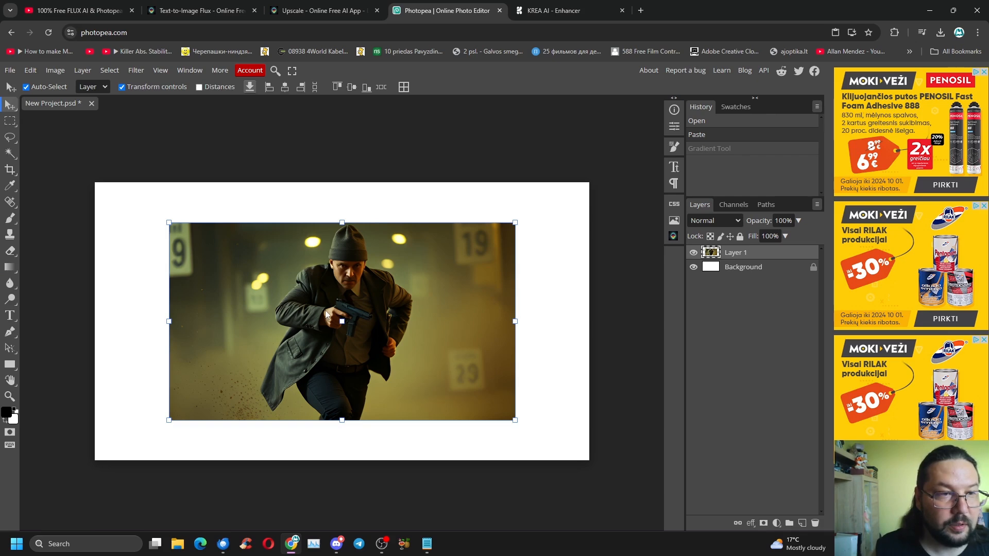
drag(328, 312, 326, 297)
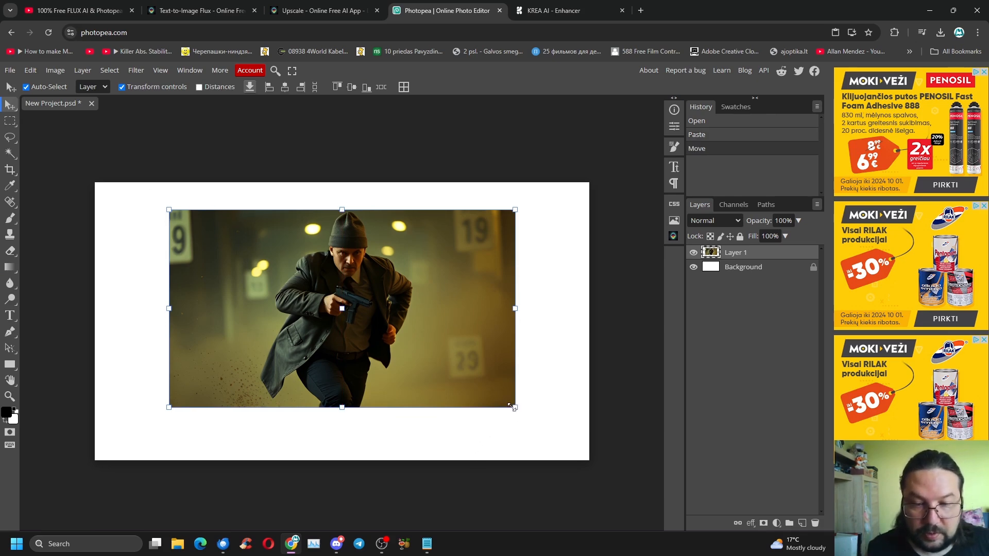
drag(516, 408, 477, 412)
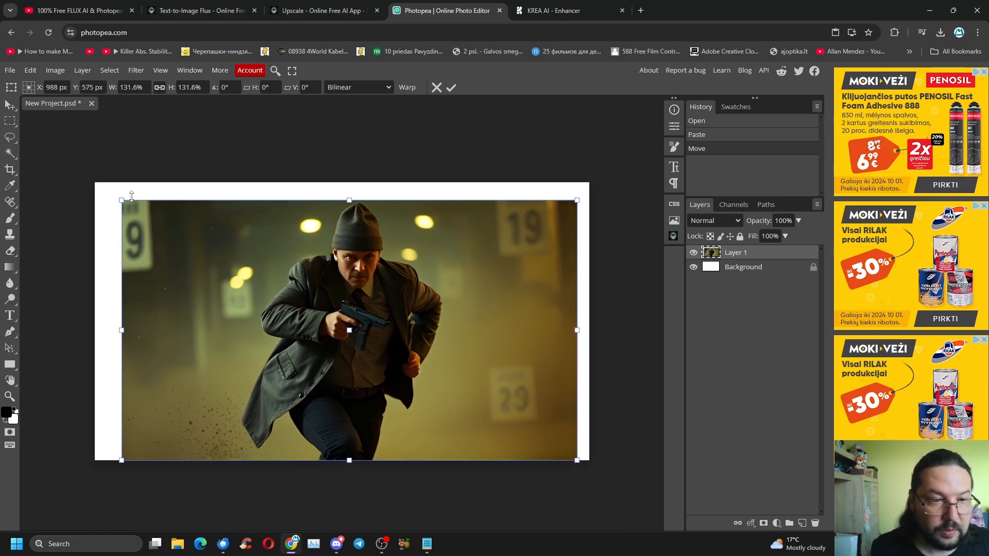
drag(117, 196, 85, 172)
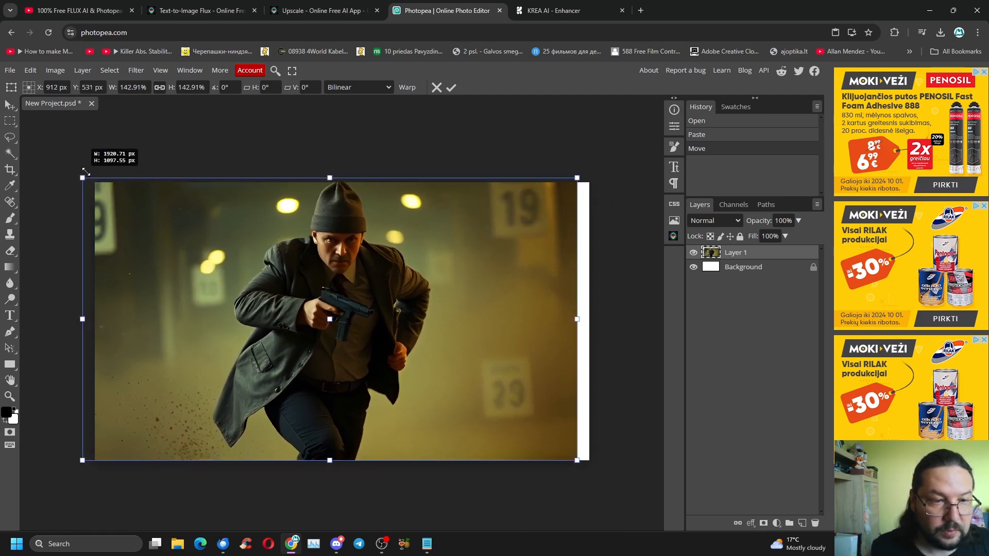
drag(389, 345, 404, 348)
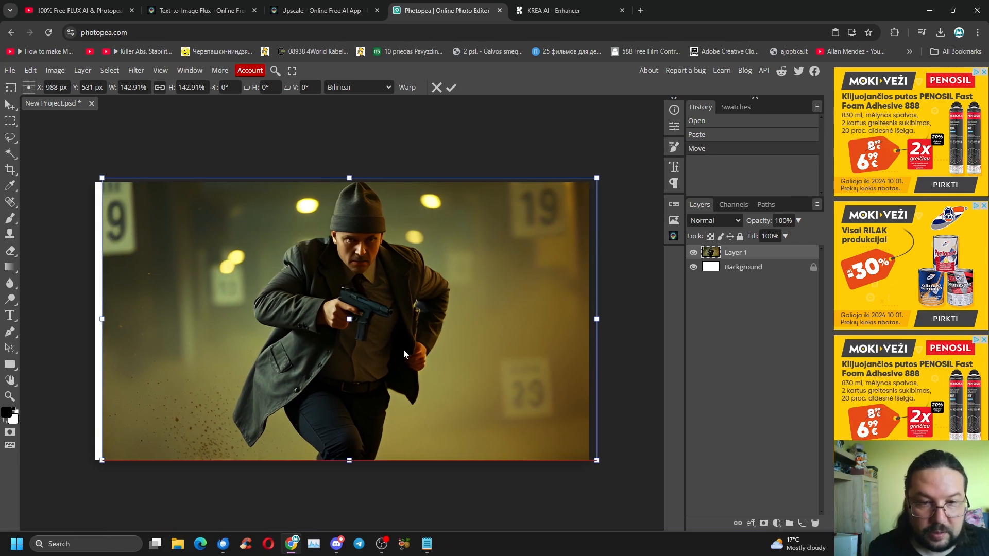
key(shift+Left)
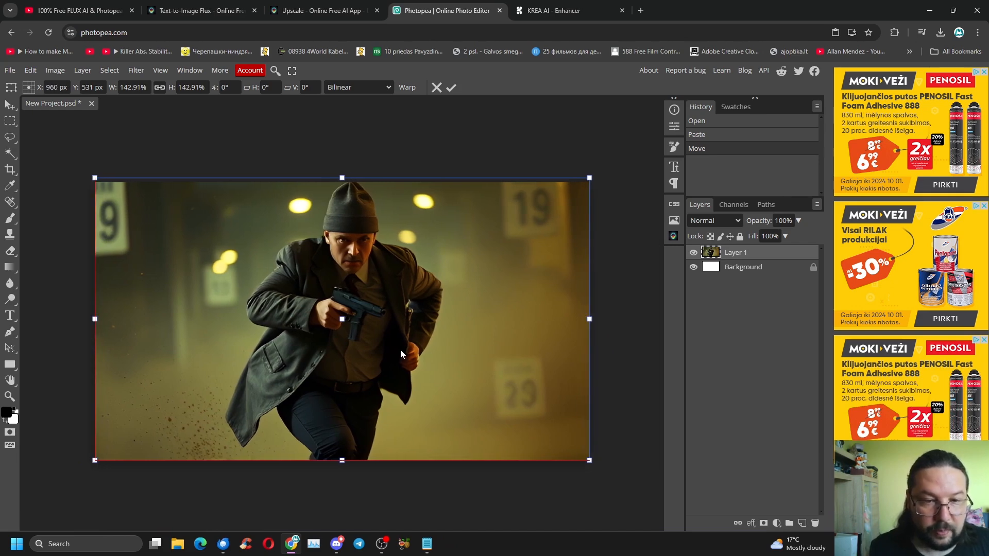
click(9, 110)
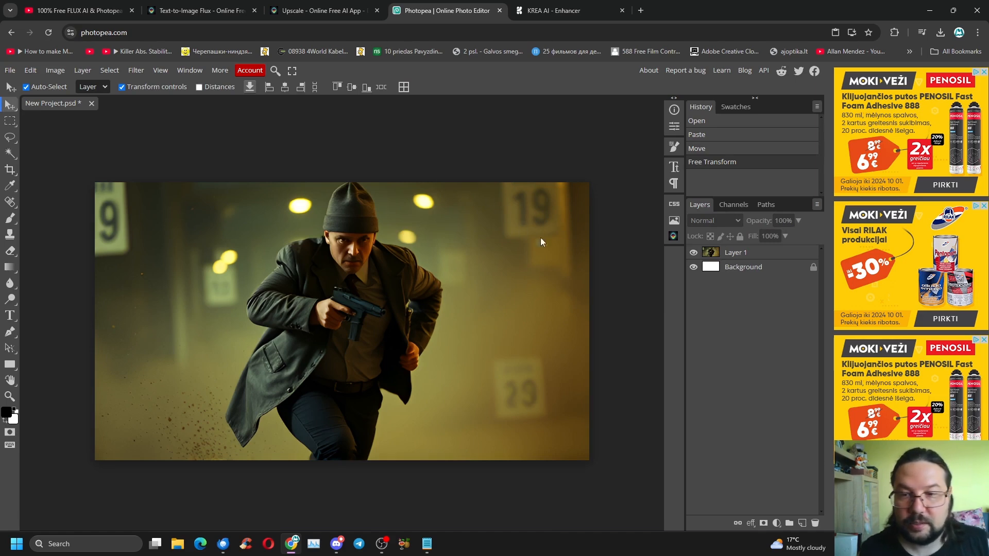
Reopen the Dezgo plugin and turn on the transparent background option for the next image
click(674, 236)
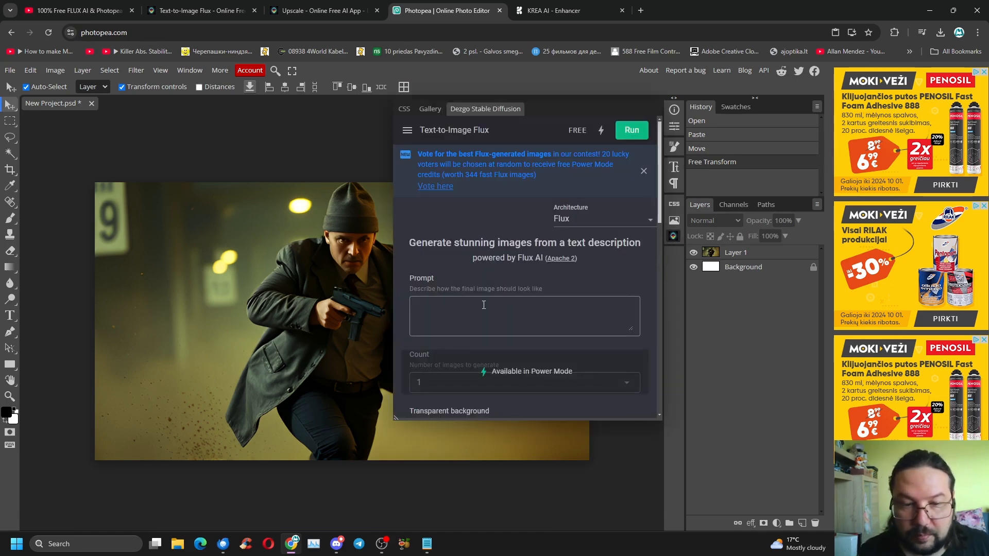
scroll(483, 309, down, 1)
scroll(484, 308, down, 1)
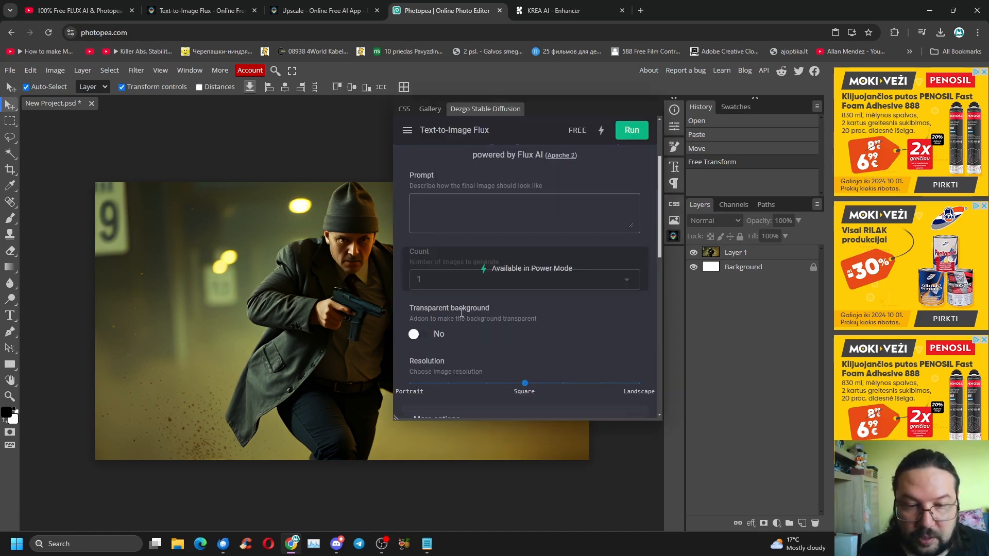
click(430, 335)
scroll(431, 337, up, 2)
Enter "running bandit" as the Flux image prompt in the Dezgo plugin
click(468, 316)
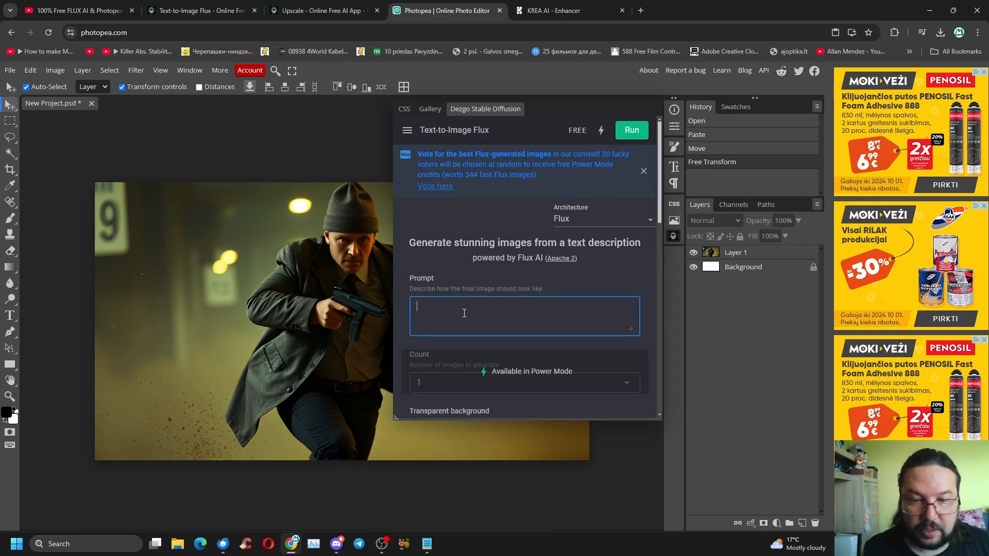
text(ru)
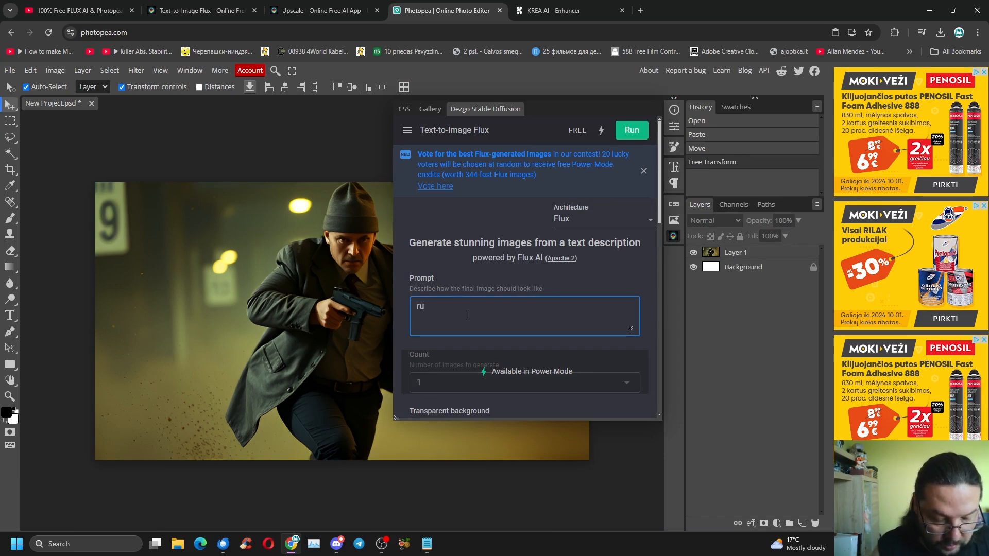
text(nnin)
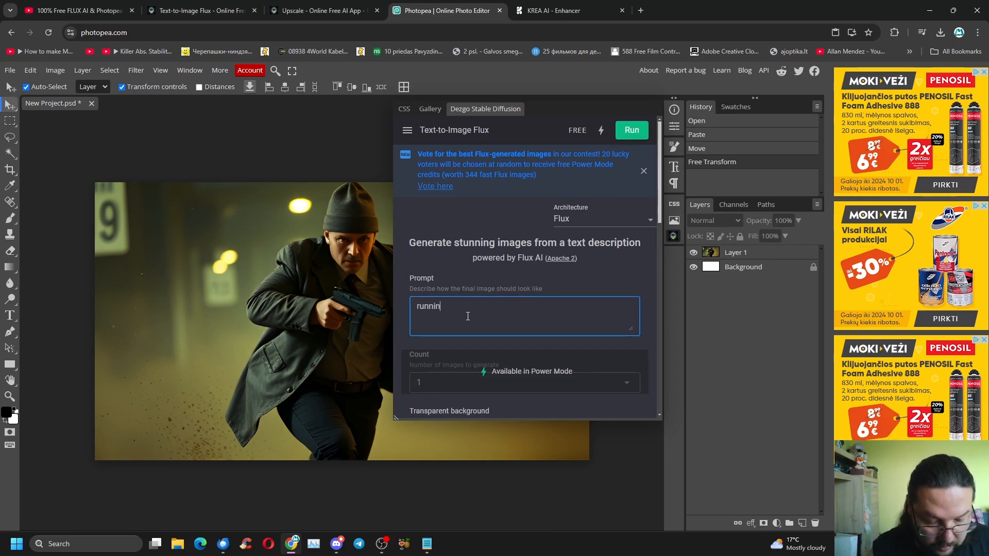
text(g )
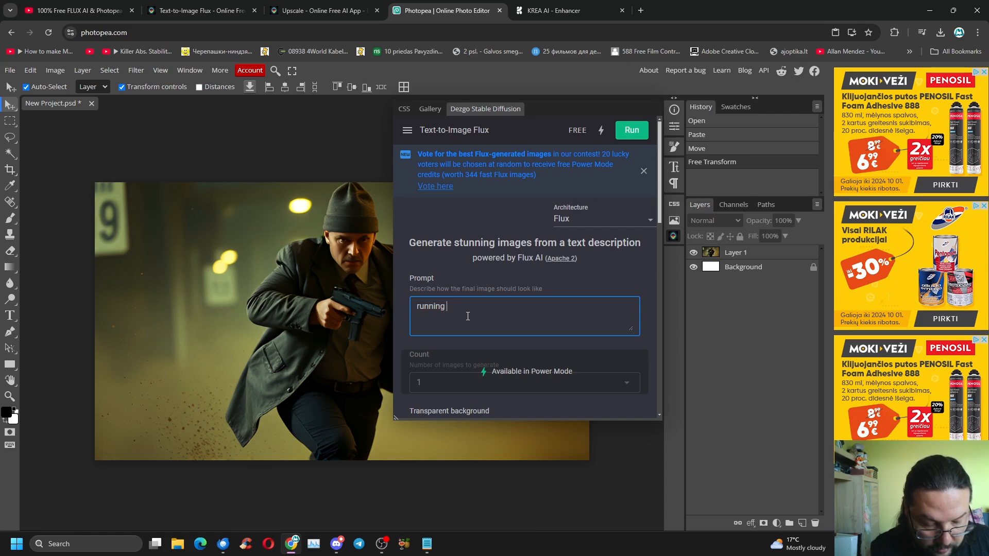
text(ba)
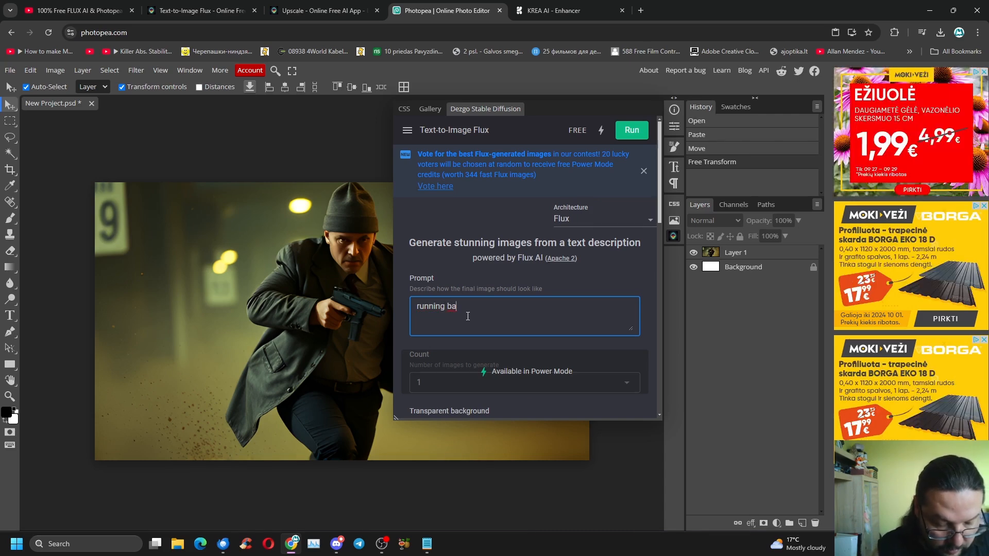
text(ndit)
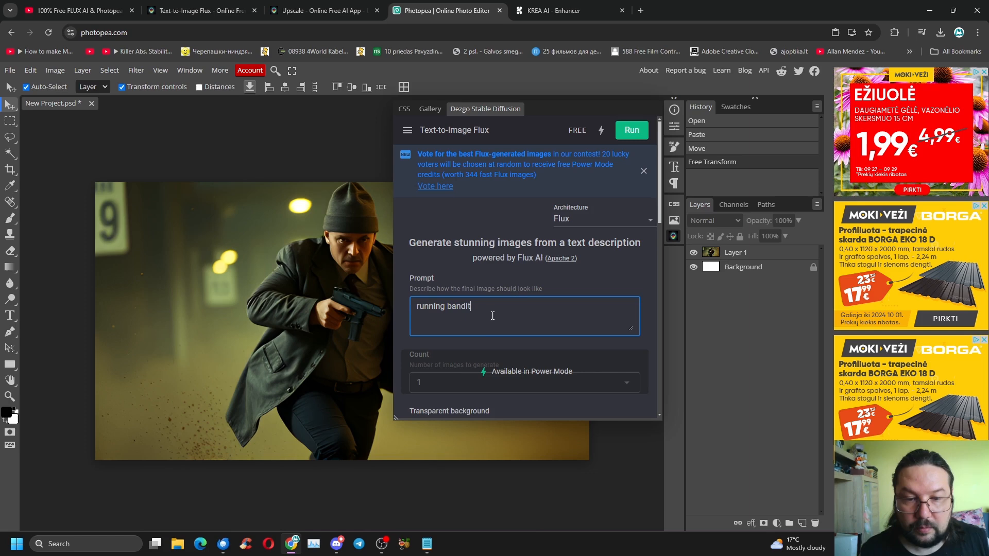
Check the transparent background and resolution settings, then generate the image from the running bandit prompt
scroll(489, 316, down, 2)
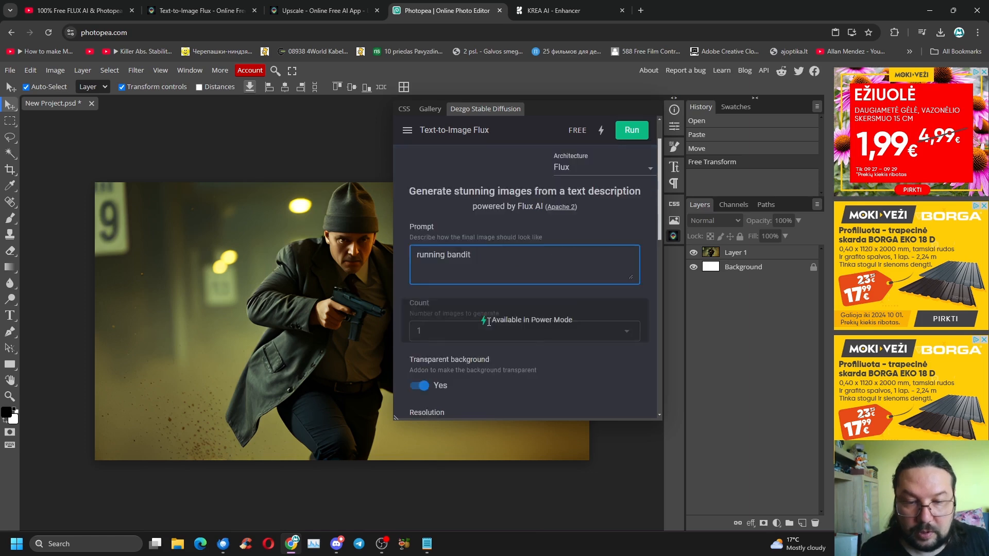
scroll(531, 353, down, 3)
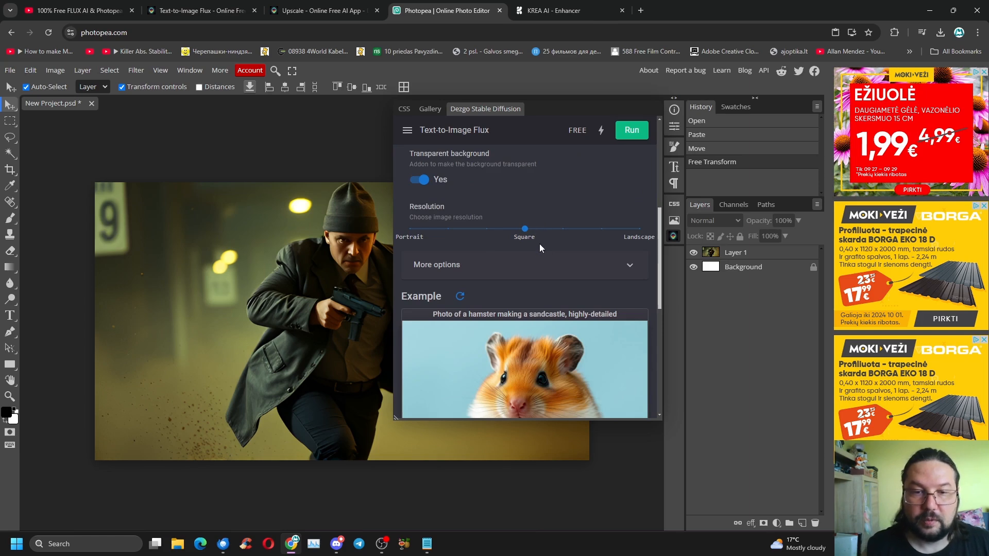
scroll(563, 285, down, 4)
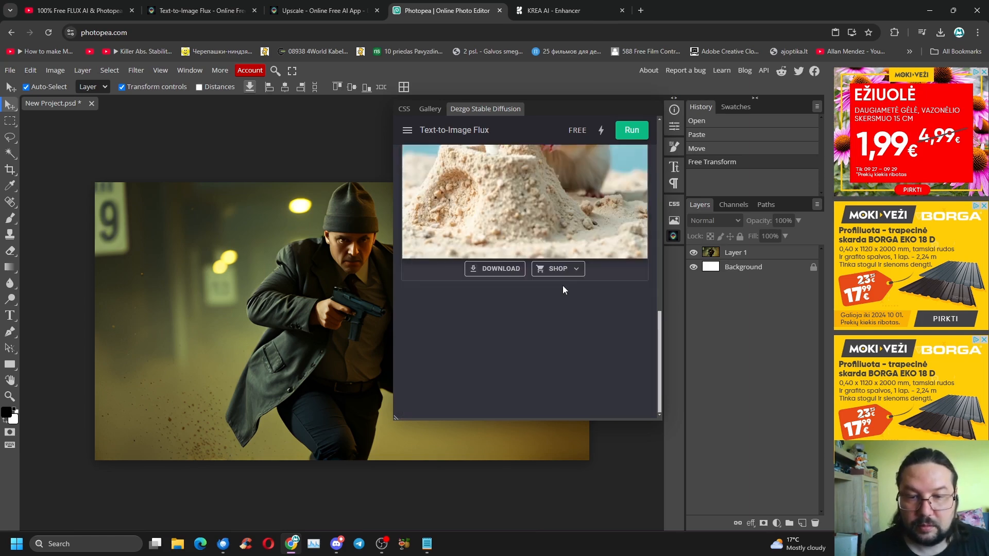
scroll(563, 286, up, 7)
scroll(564, 286, up, 3)
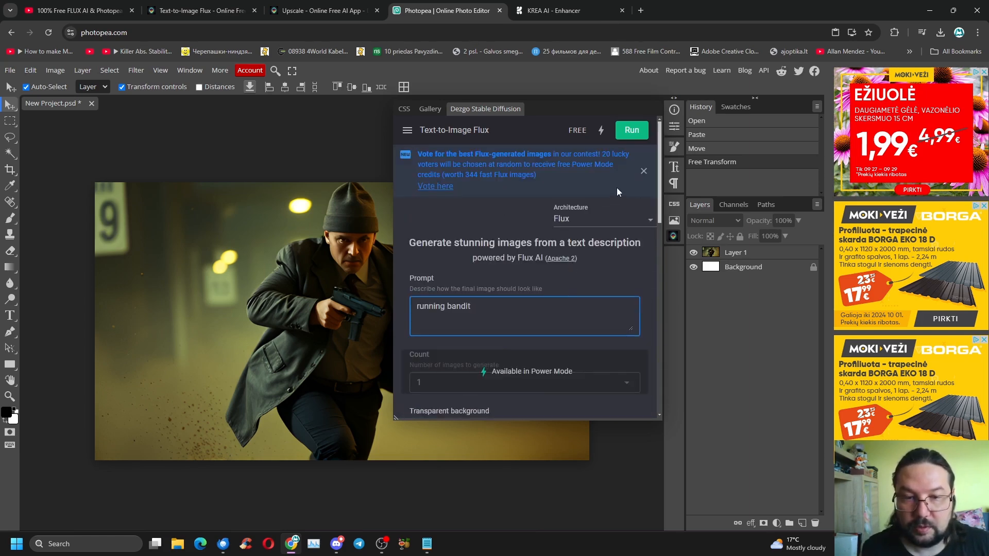
click(633, 130)
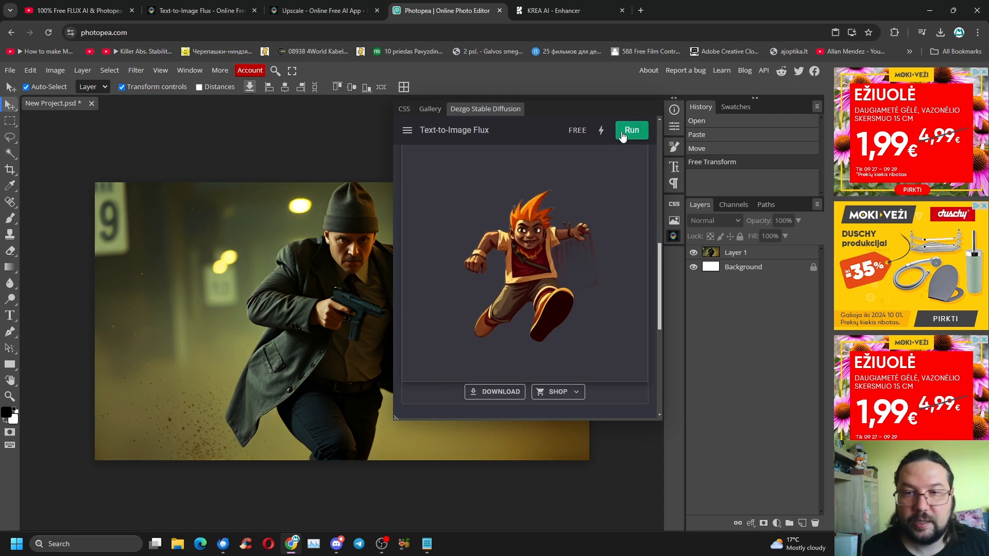
scroll(518, 141, down, 4)
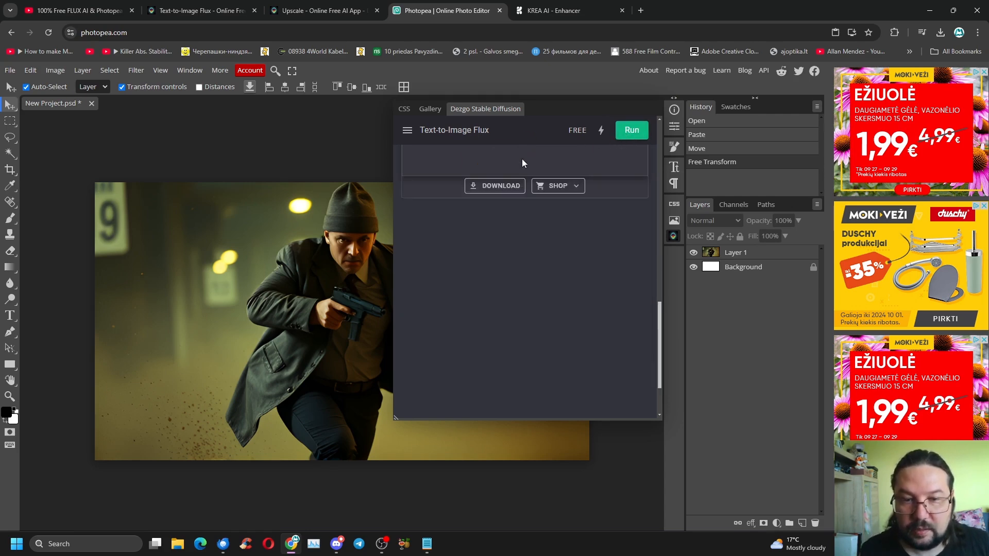
scroll(522, 159, up, 7)
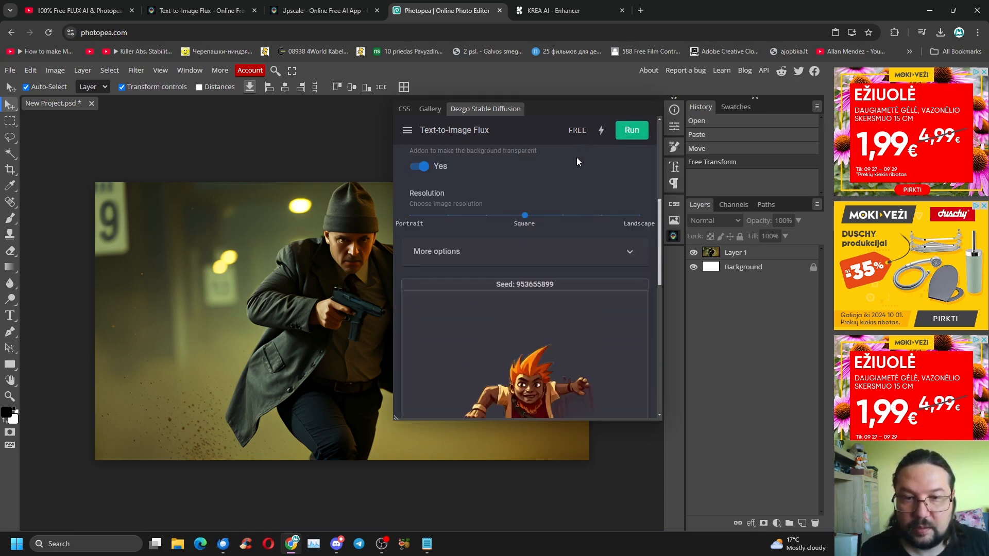
Extend the start of the prompt so it reads "action scene cinematic running bandit"
scroll(576, 157, up, 4)
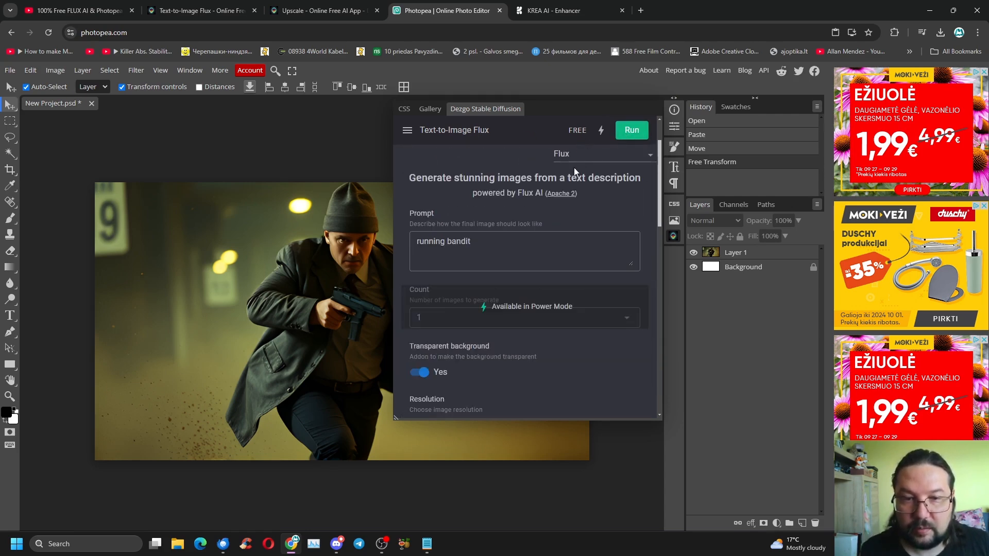
click(412, 241)
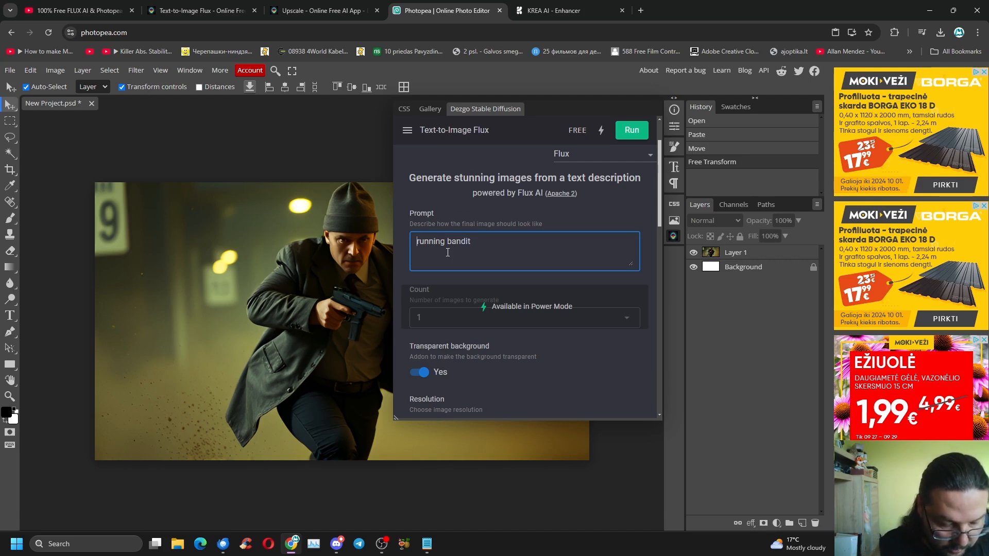
text(acti)
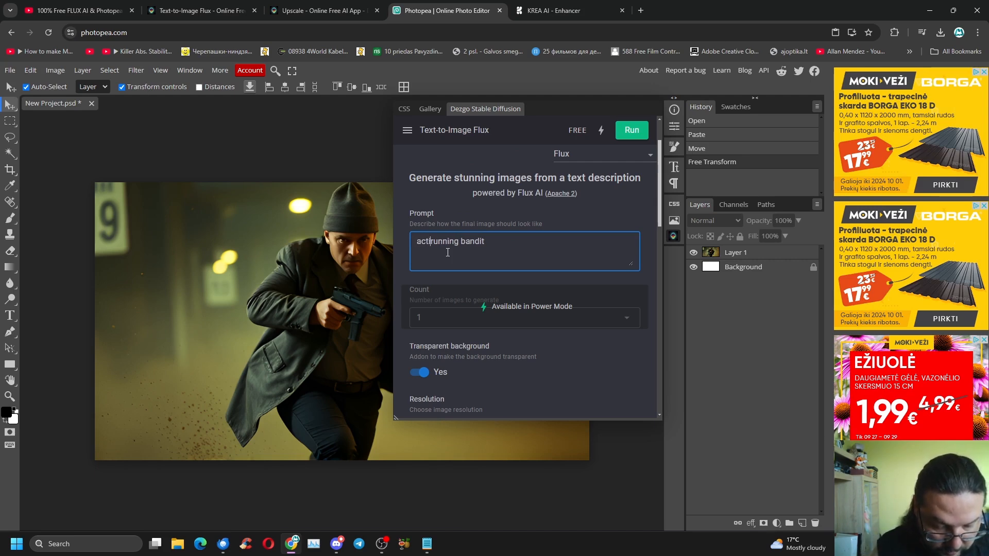
text(on sce)
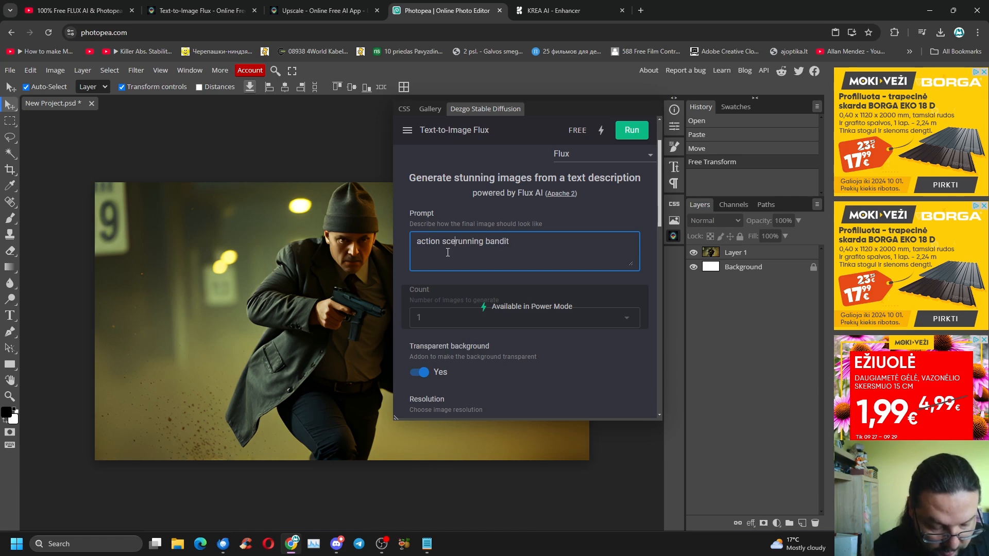
text(ne )
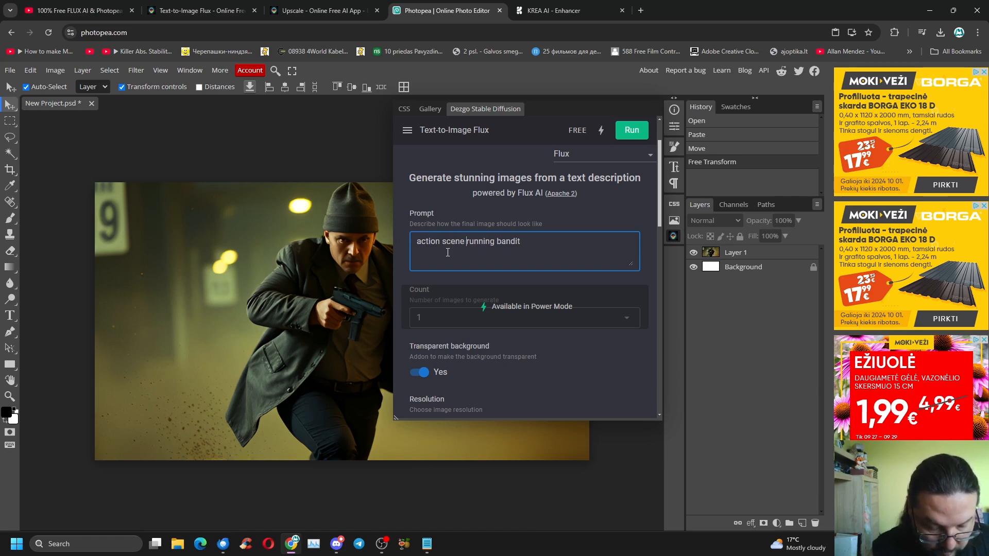
text(cinema)
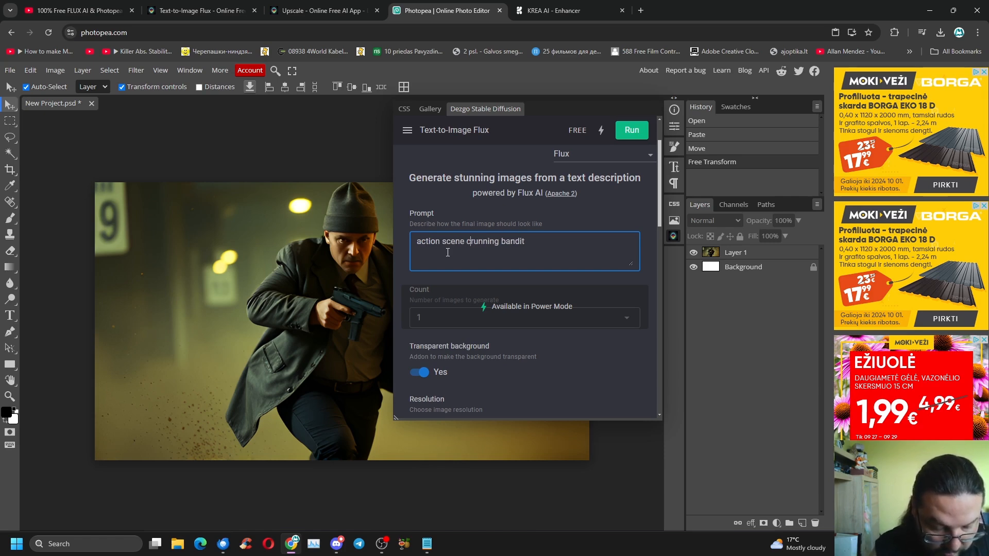
text(tic)
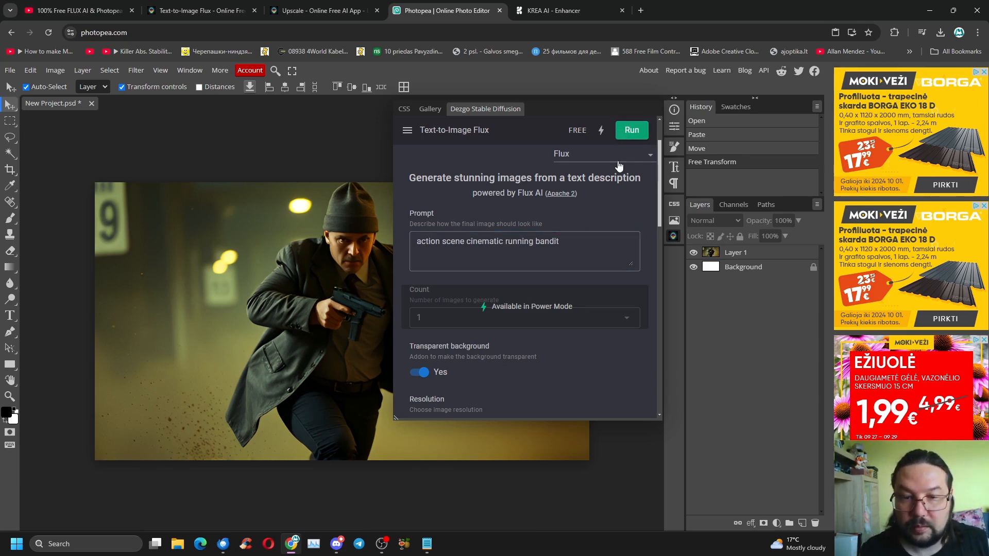
Set the image resolution to landscape and generate the bandit image from the extended prompt
scroll(551, 281, down, 10)
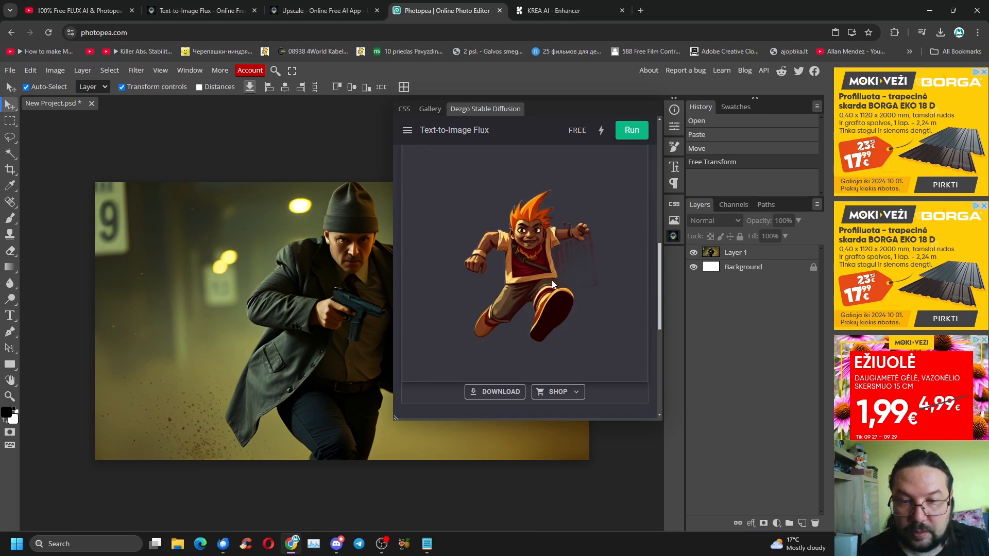
scroll(552, 284, up, 8)
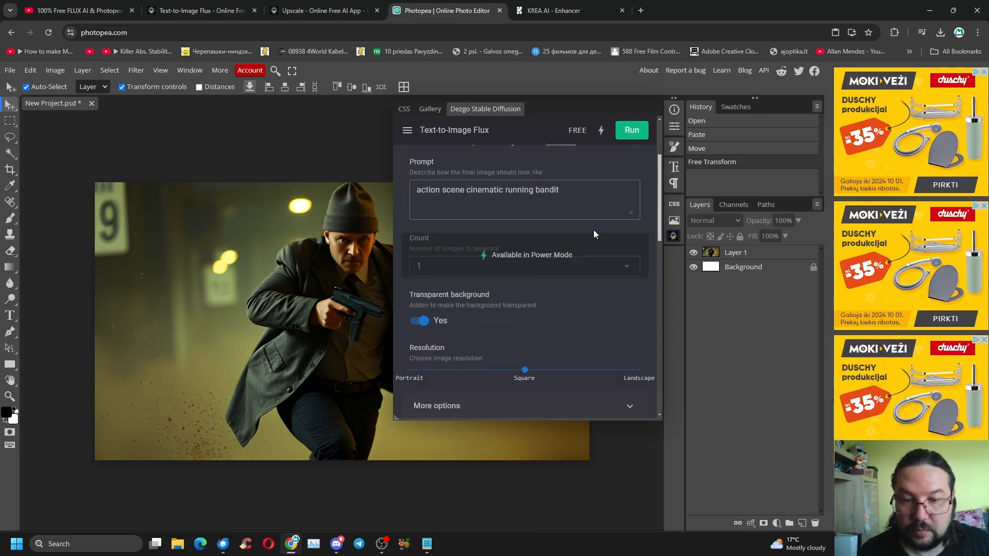
drag(527, 376, 631, 380)
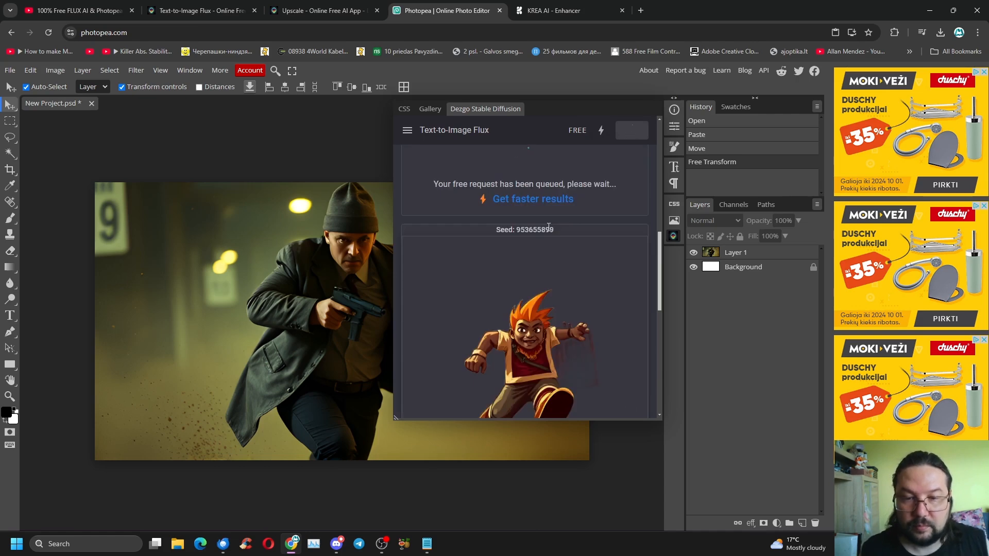
scroll(548, 228, down, 2)
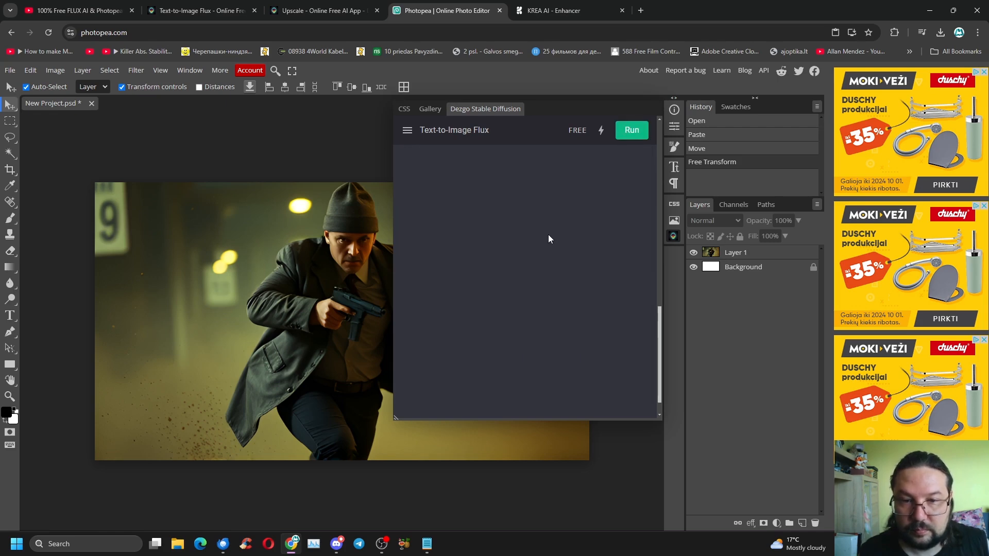
scroll(548, 234, up, 6)
scroll(548, 250, down, 2)
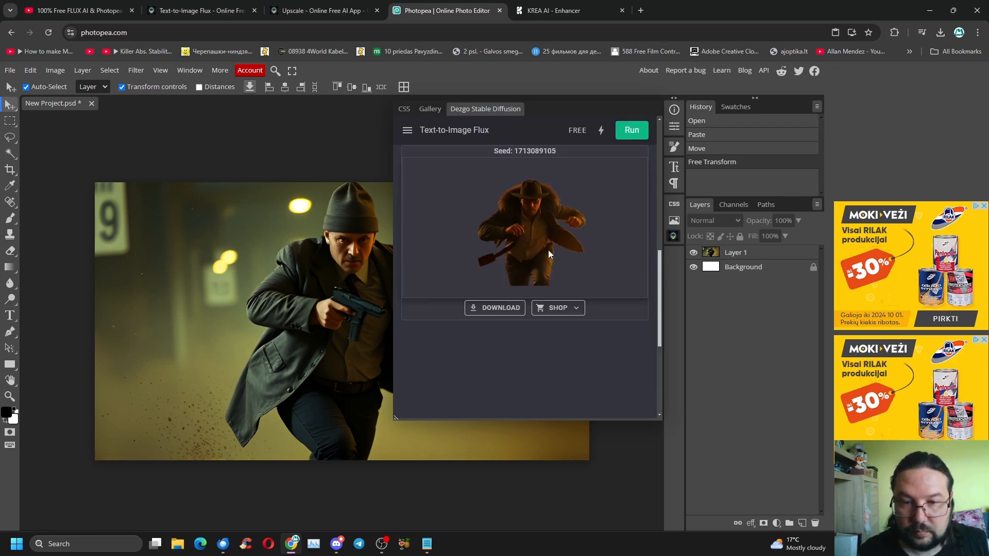
Copy the generated bandit image, close the Dezgo plugin, and paste the image into the project as a new layer
right_click(527, 227)
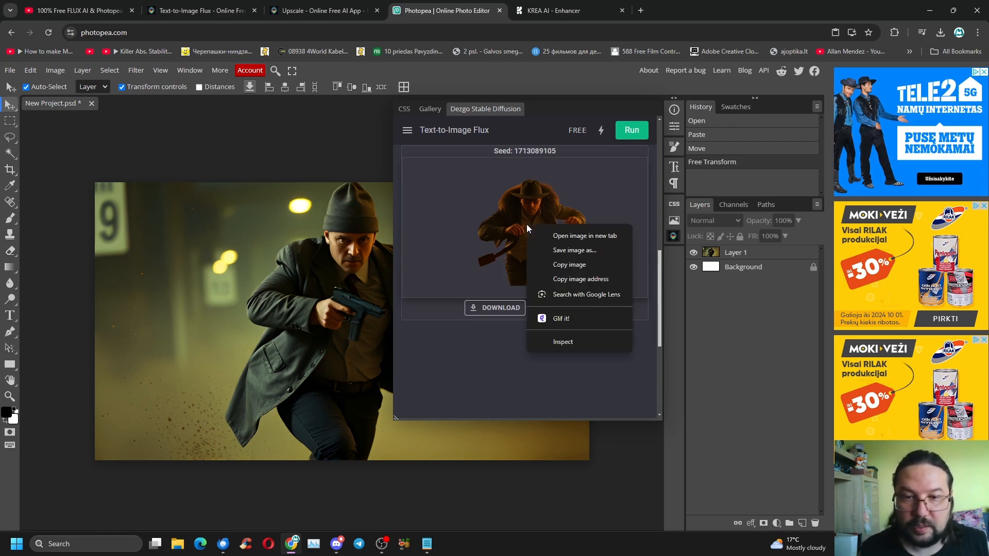
click(569, 265)
click(239, 321)
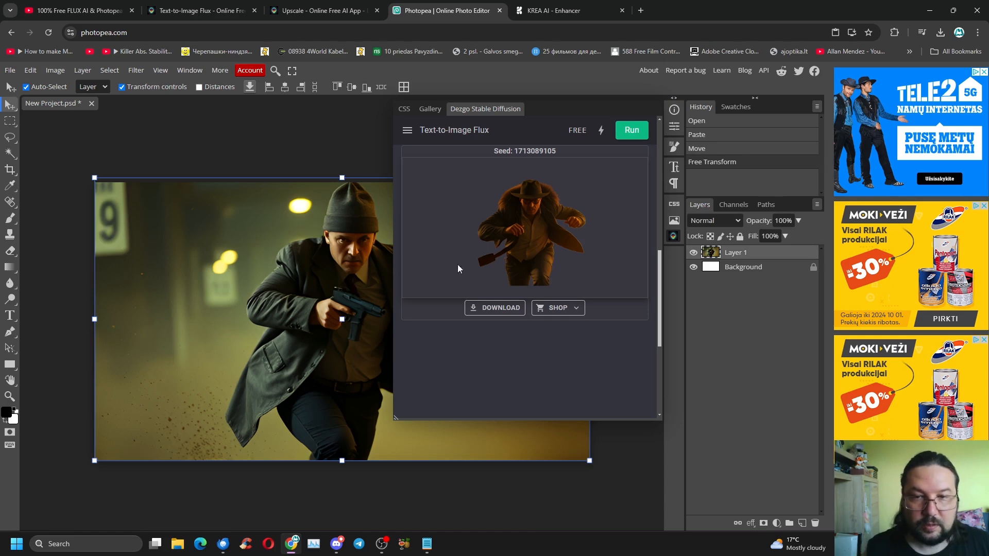
click(675, 238)
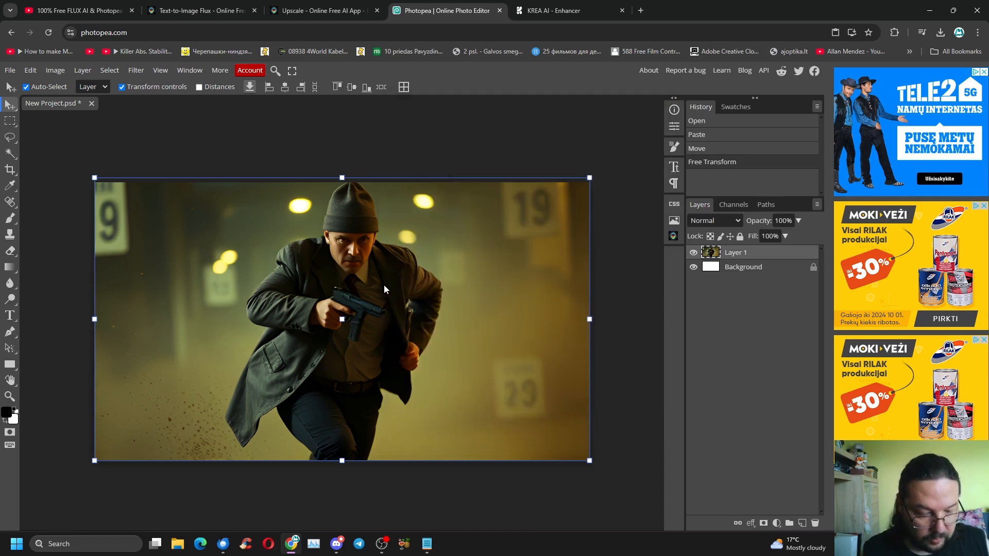
key(ctrl+v)
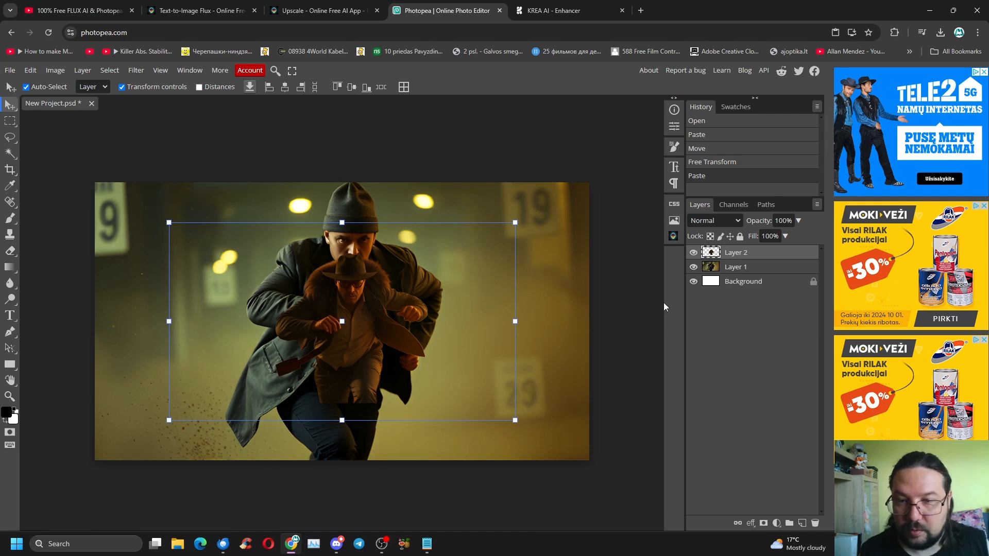
Scale the pasted bandit layer proportionally to 160.57% and place it in the right half of the canvas beside the detective
drag(349, 311, 484, 367)
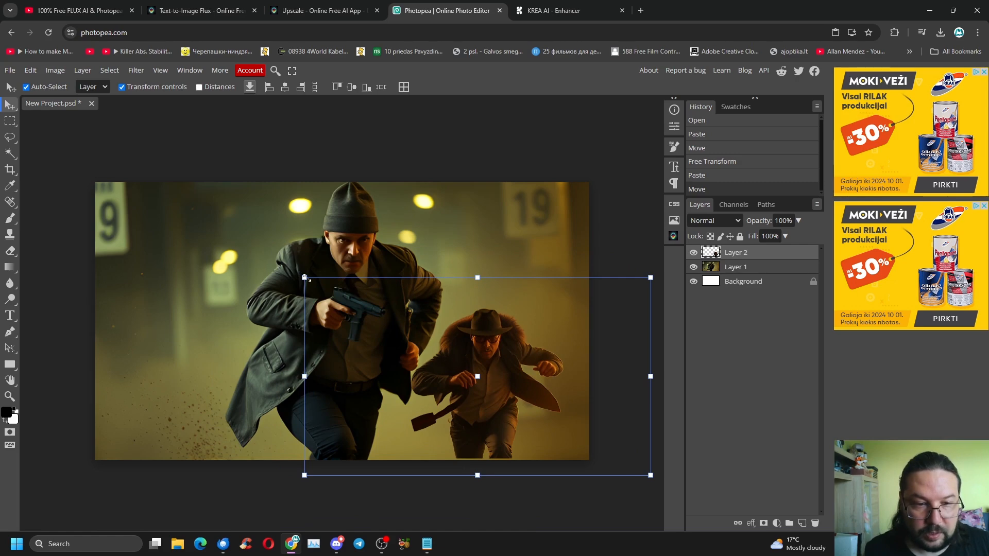
drag(304, 277, 95, 158)
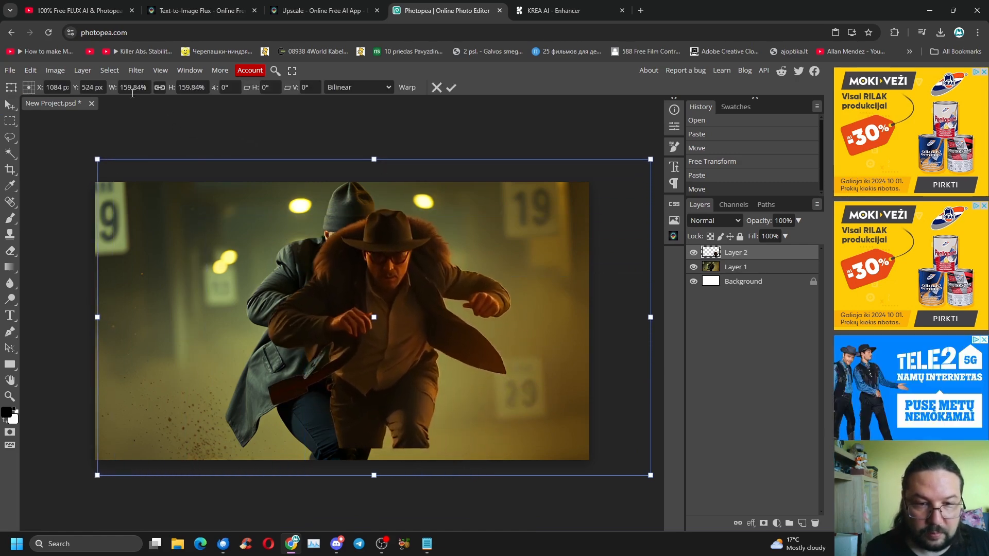
drag(397, 314, 488, 343)
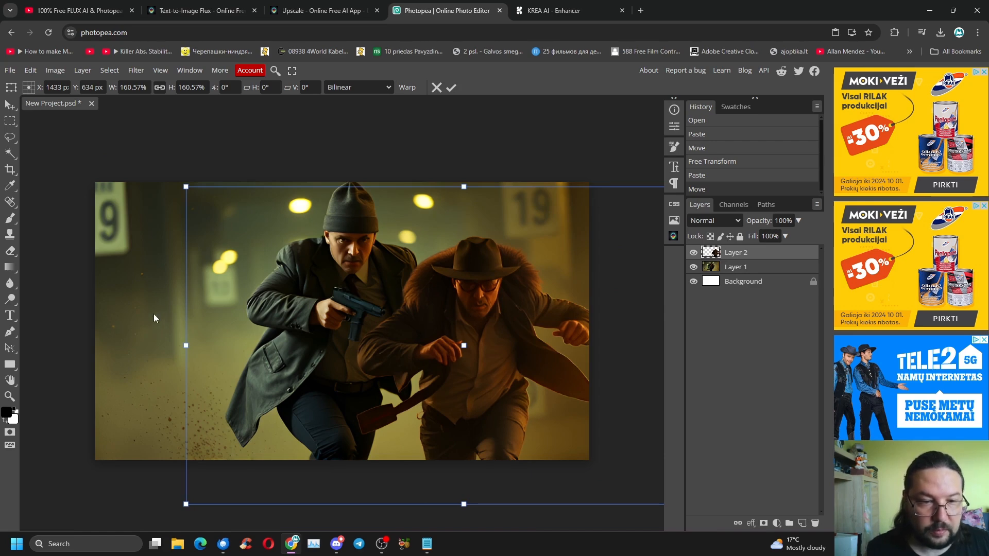
Apply the bandit's transform, move the detective layer left to separate the two figures, and deselect the layers
click(734, 267)
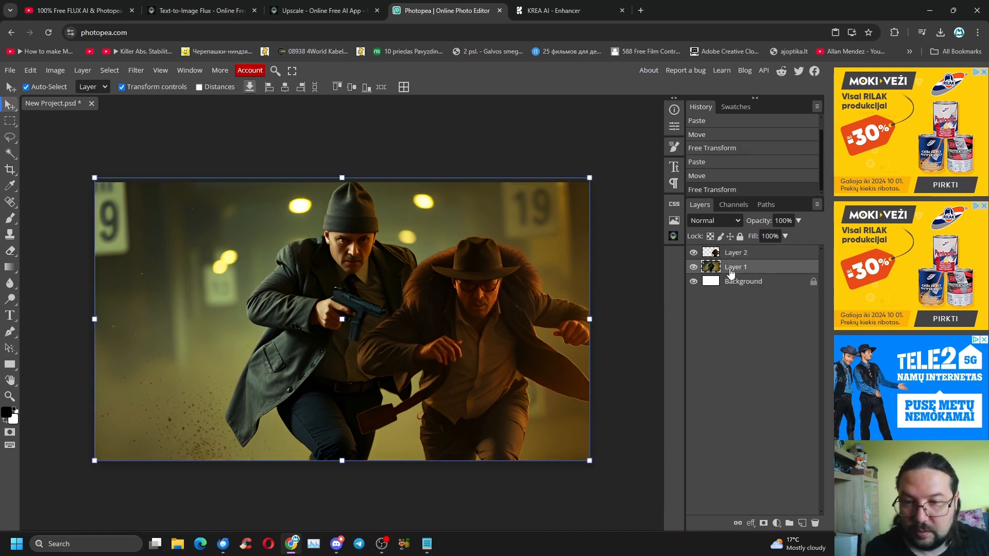
drag(239, 266, 172, 268)
click(587, 144)
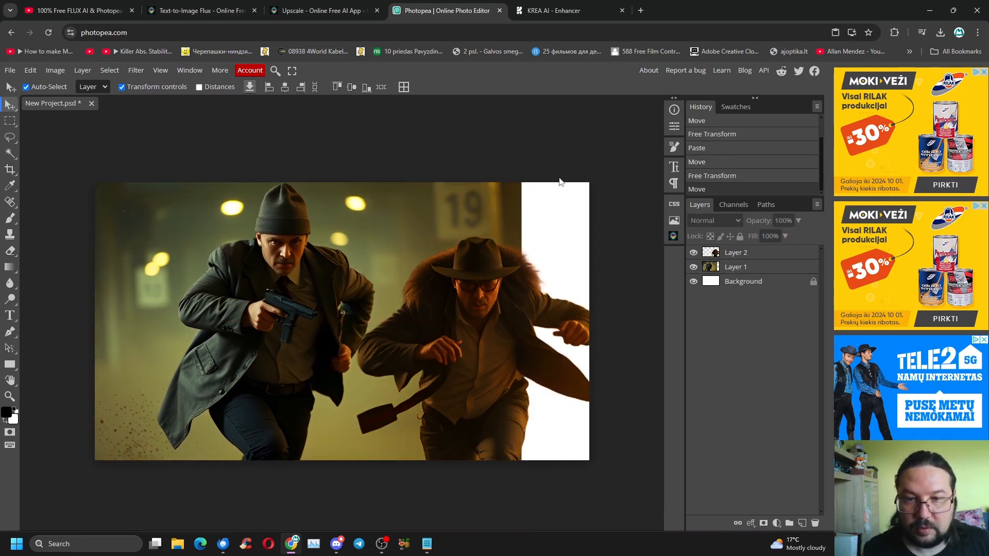
click(501, 193)
click(519, 162)
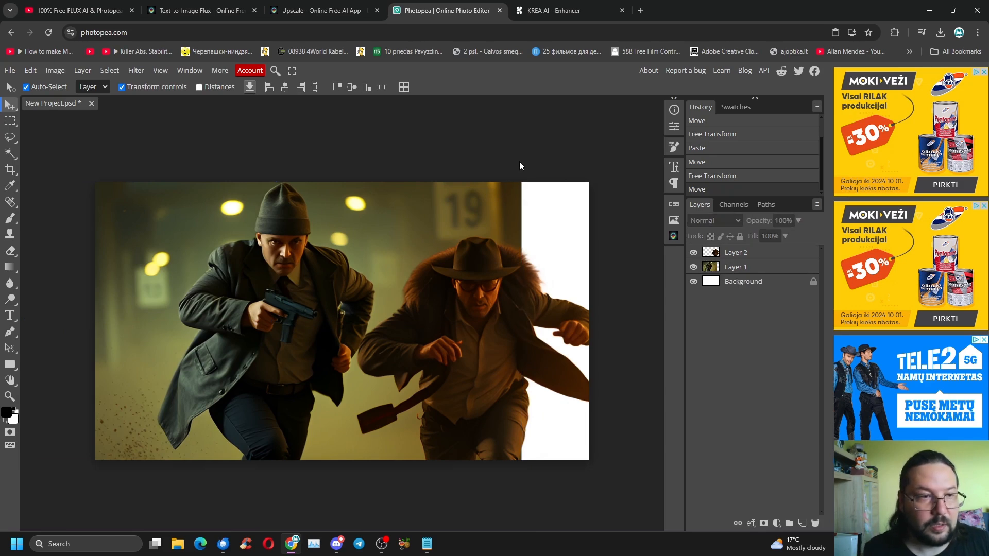
Select the strip along the canvas's right edge and enter the prompt "street" for a Flux image in the Dezgo plugin
key(m)
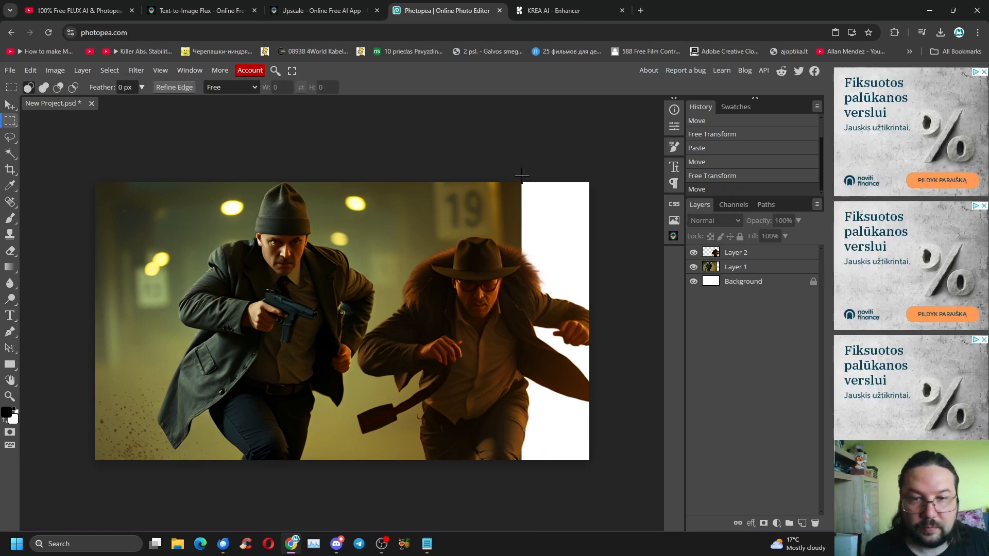
drag(511, 172, 614, 495)
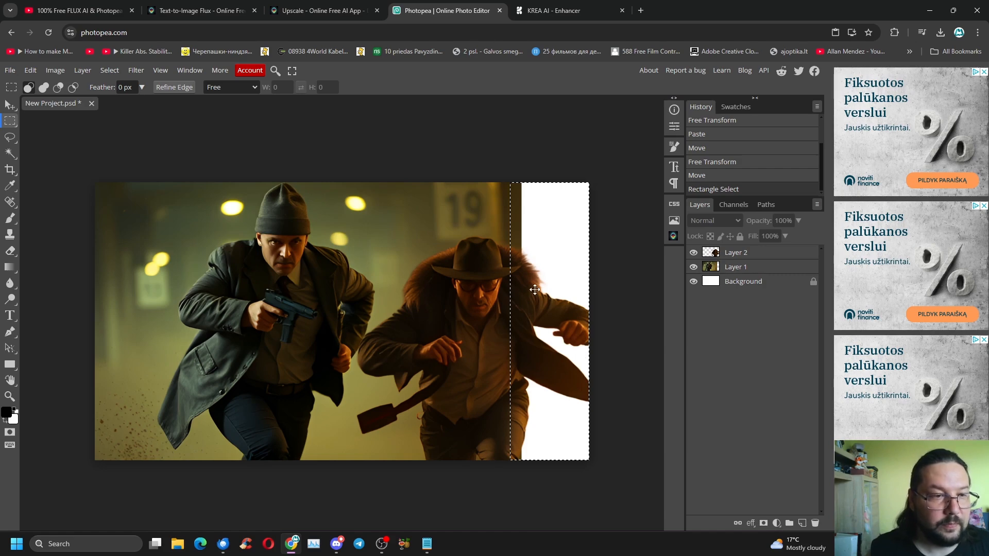
click(673, 236)
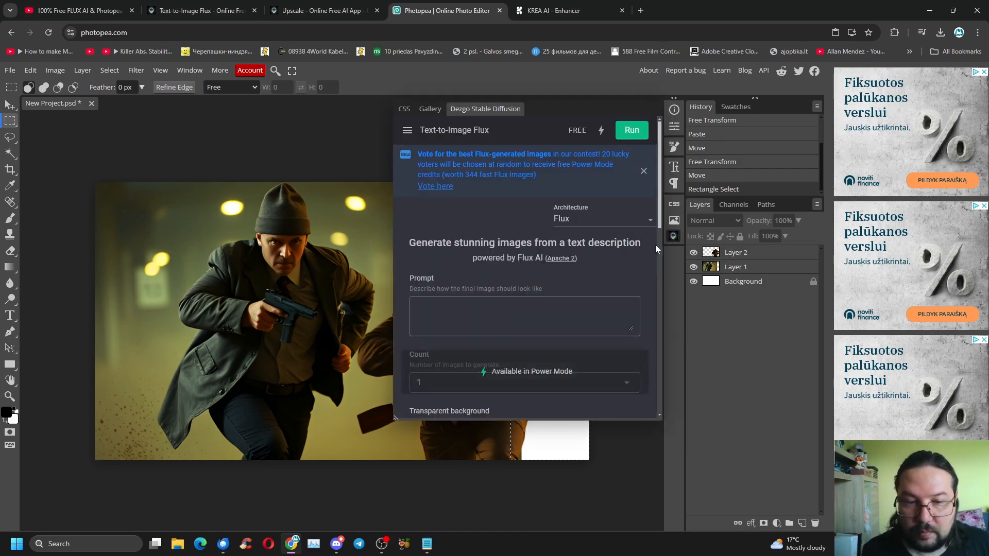
click(449, 309)
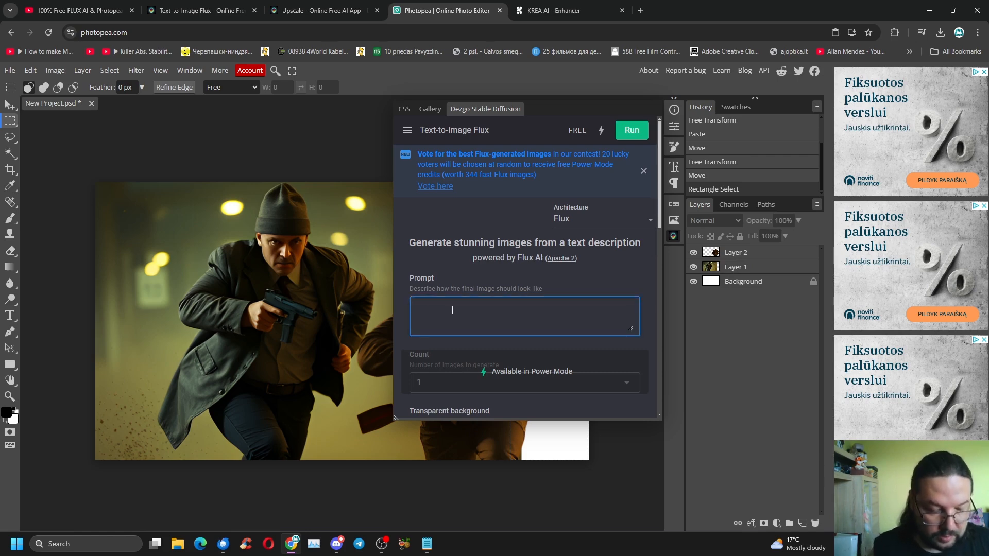
text(st)
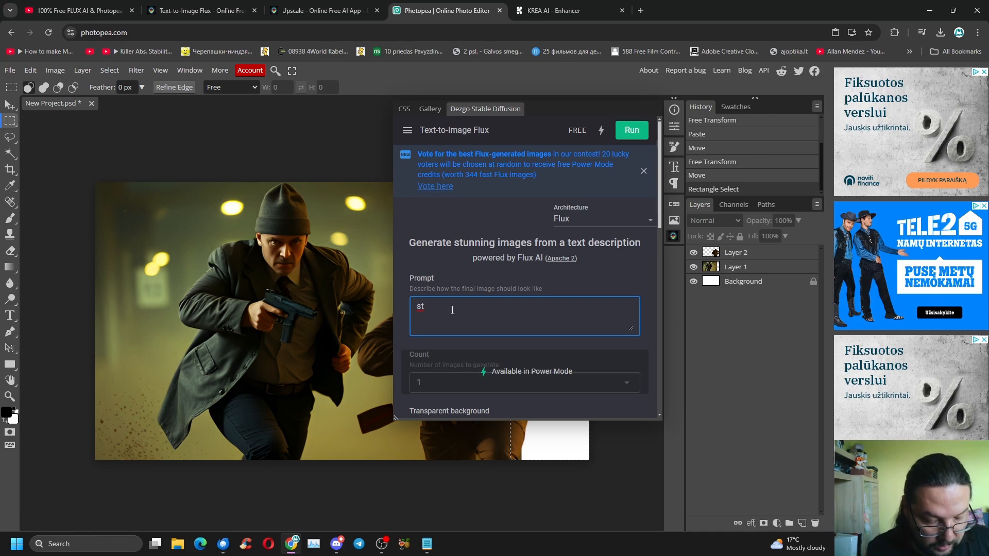
text(reet)
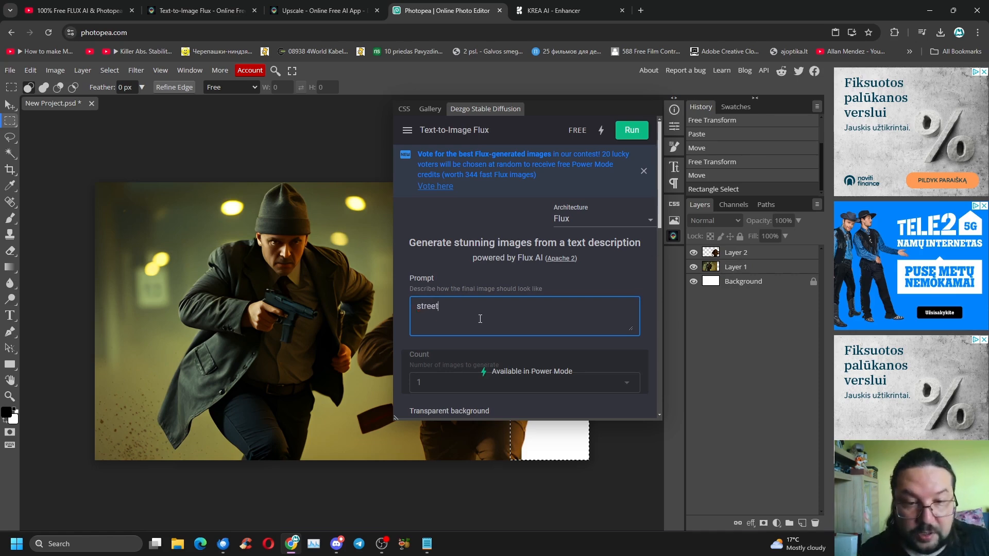
Generate the street image at square resolution, clear the canvas selection and close the Dezgo plugin
scroll(510, 330, down, 8)
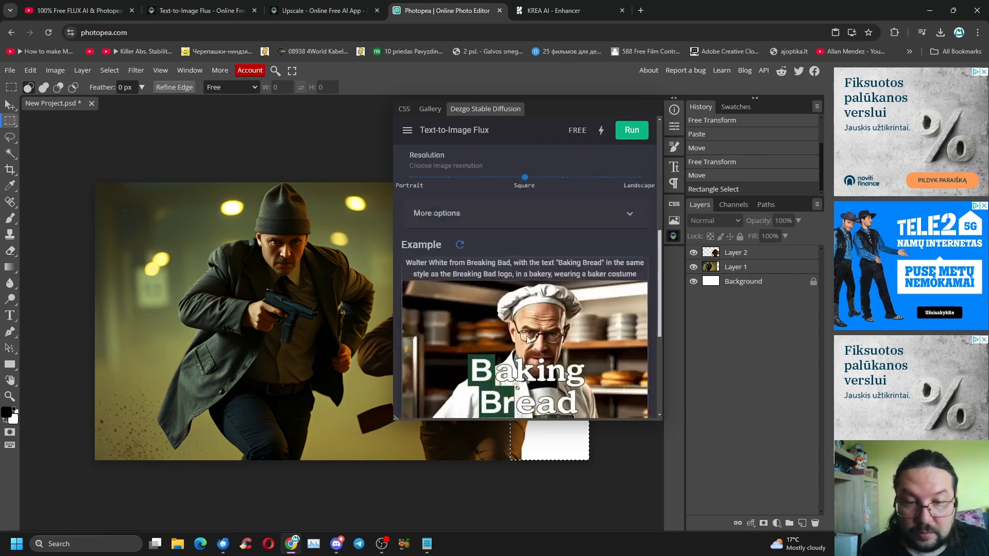
scroll(527, 336, up, 3)
scroll(533, 322, up, 5)
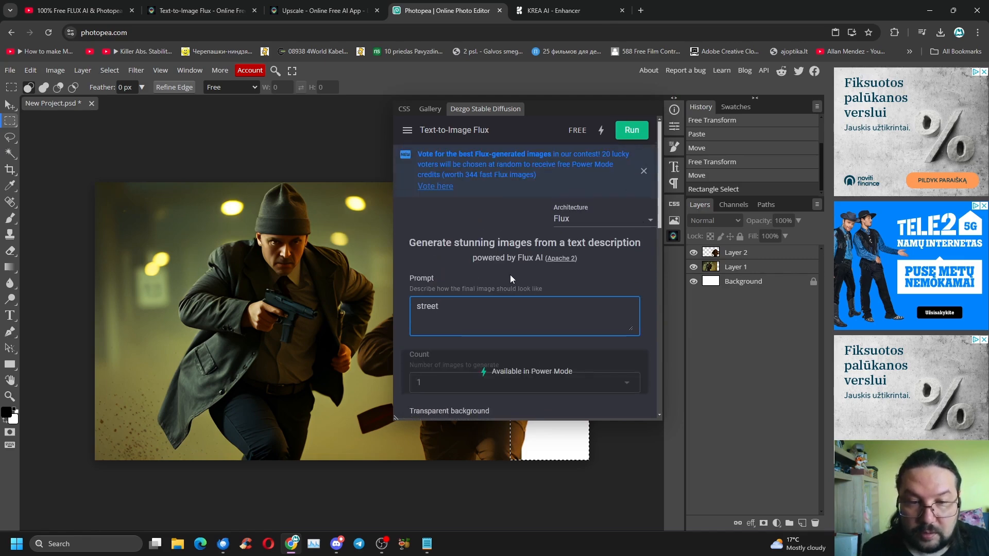
scroll(482, 287, down, 2)
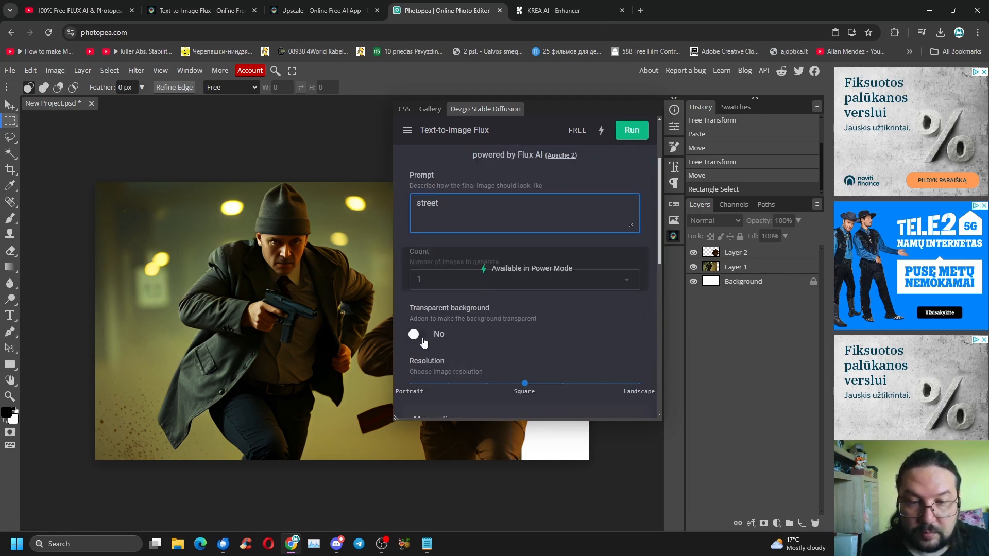
scroll(425, 340, up, 2)
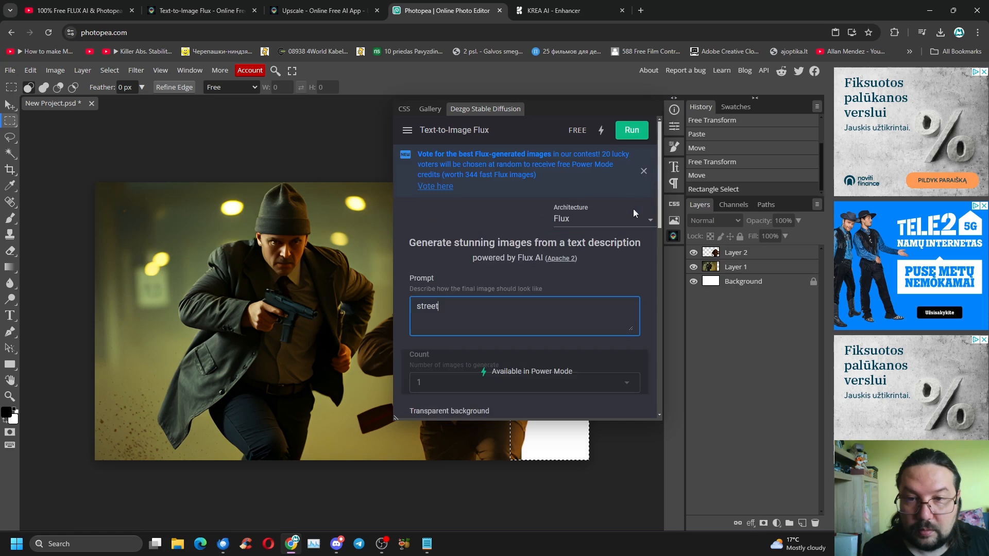
click(632, 130)
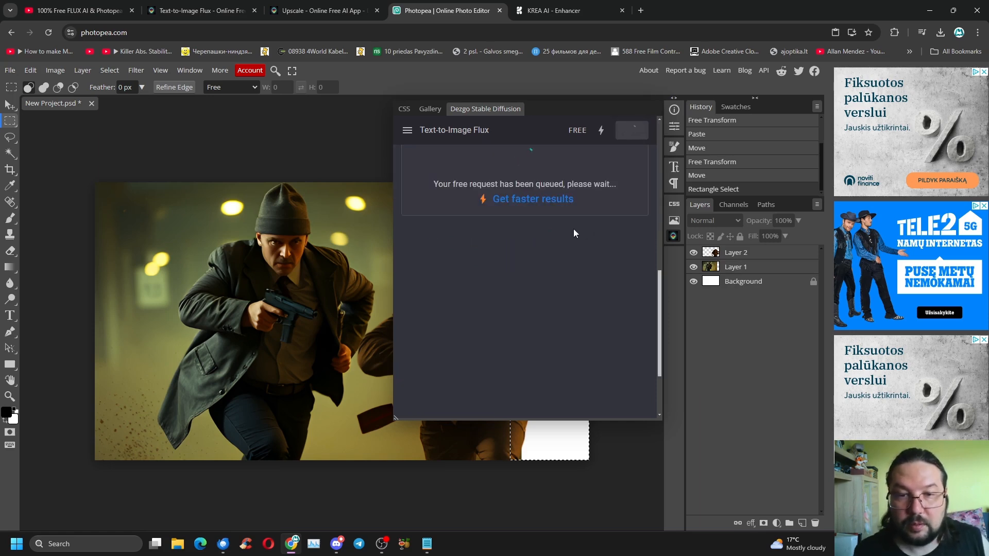
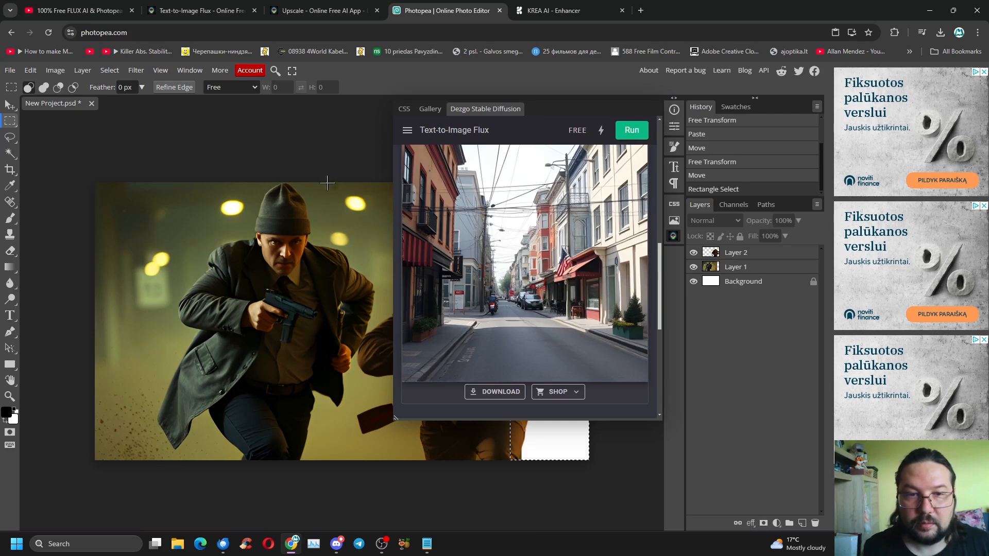
click(355, 193)
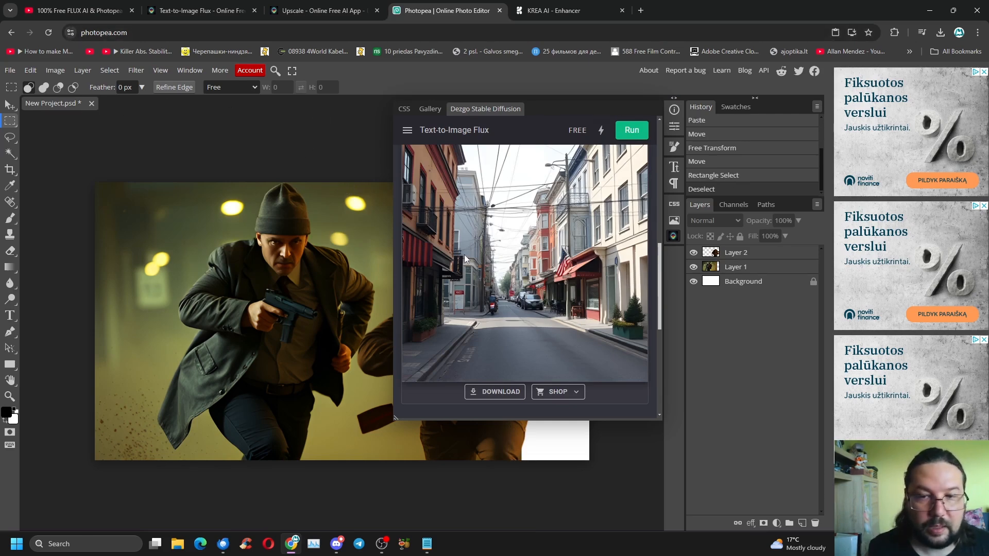
click(673, 236)
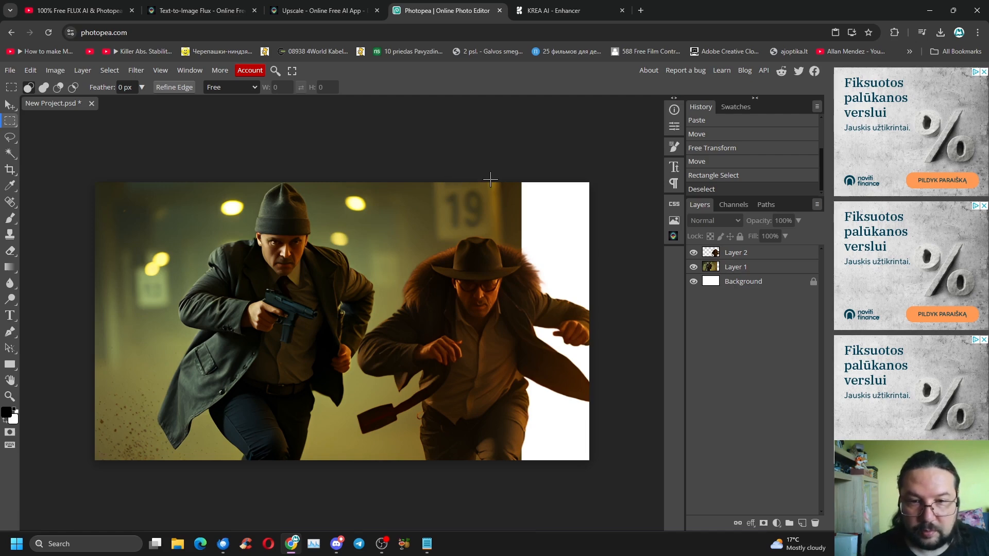
Select a strip at the right end of Layer 1, stretch it horizontally to 276.98% over the white gap, and clear the selection
drag(478, 178, 542, 504)
click(716, 267)
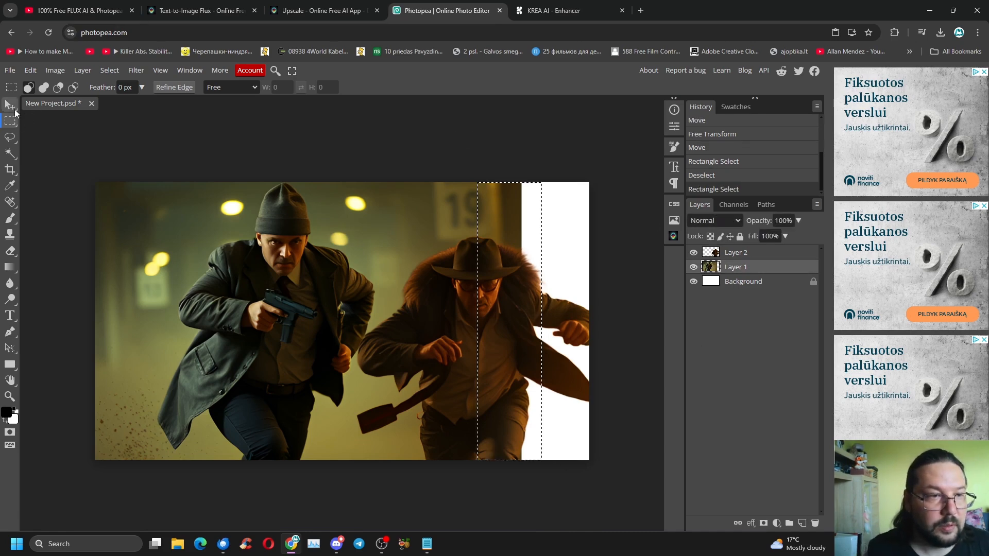
key(ctrl+alt+t)
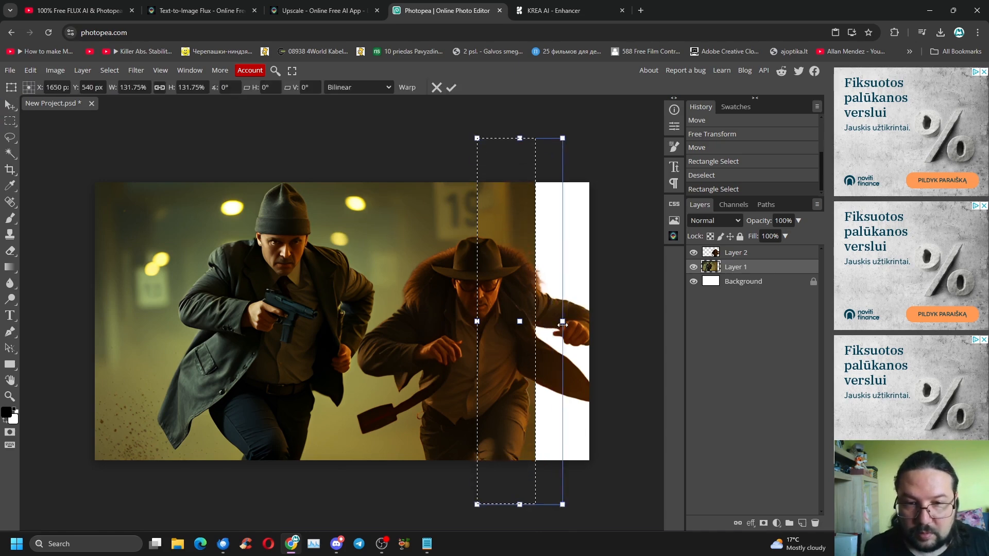
key(Escape)
drag(542, 321, 657, 335)
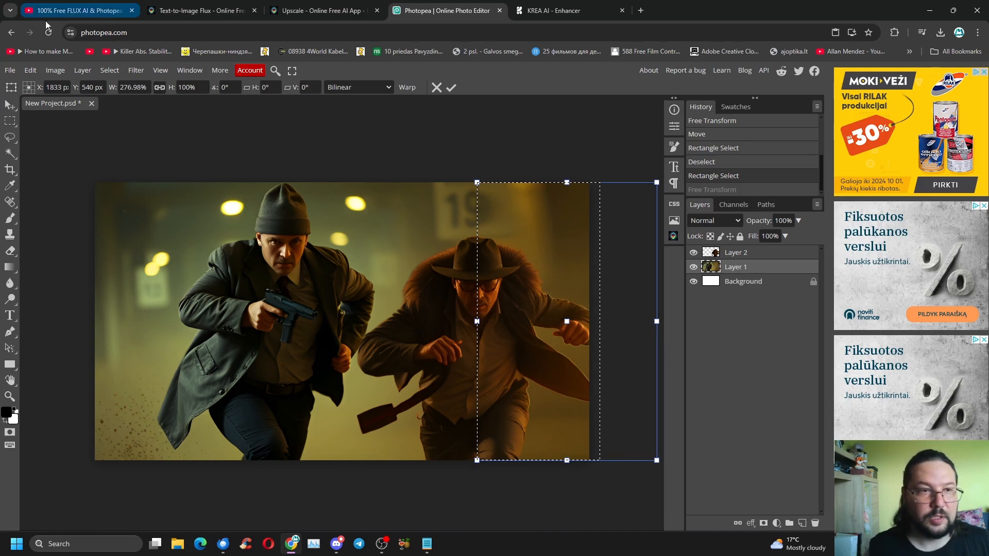
click(7, 112)
click(82, 129)
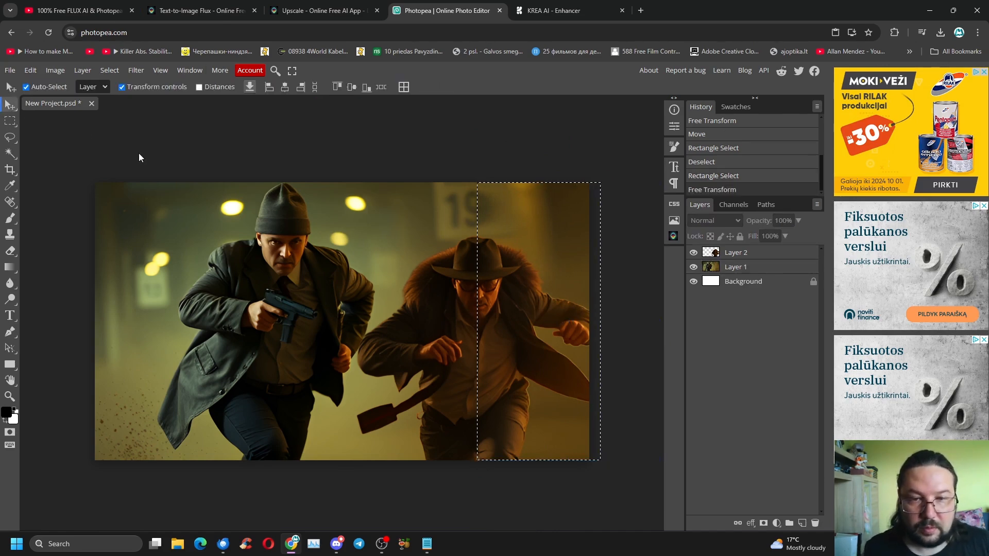
click(9, 121)
key(ctrl+d)
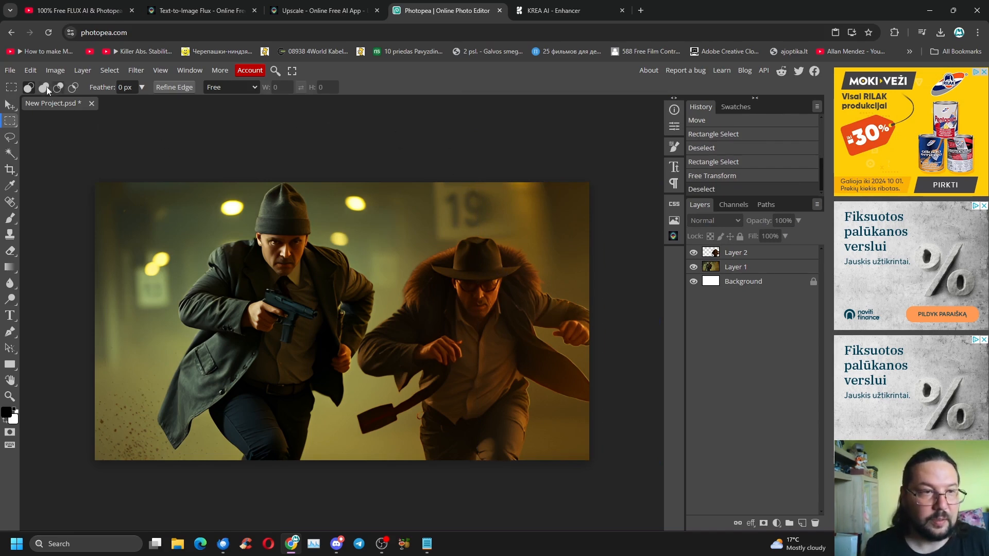
Nudge the bandit layer lower on the canvas and fine-tune its horizontal position
click(9, 105)
click(452, 310)
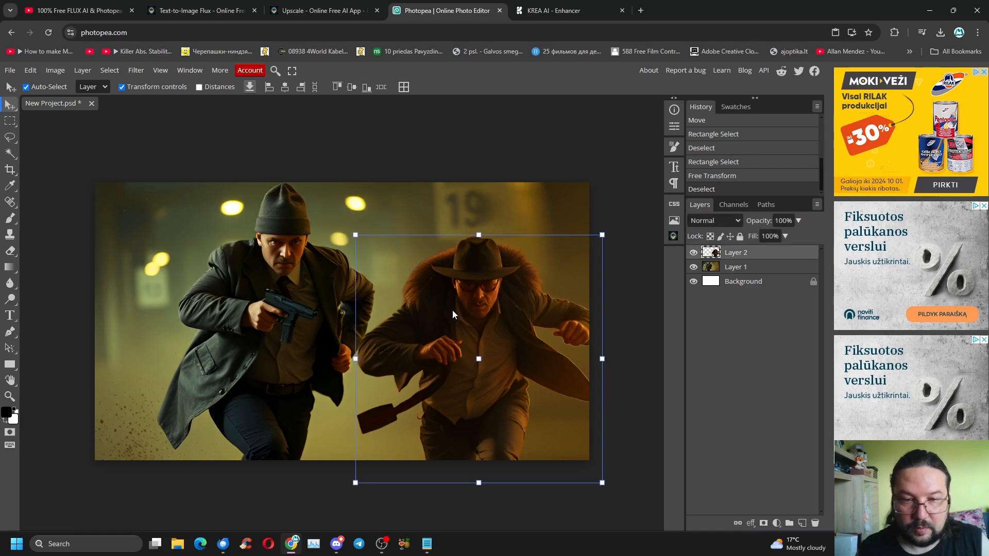
key(Right)
key(Down)
key(Down)
key(Down)
key(Down)
key(Down)
key(Down)
key(Down)
key(Down)
key(Down)
key(Down)
key(Down)
key(Down)
key(Down)
key(Down)
key(Down)
key(Down)
key(Down)
key(Down)
key(Down)
key(Down)
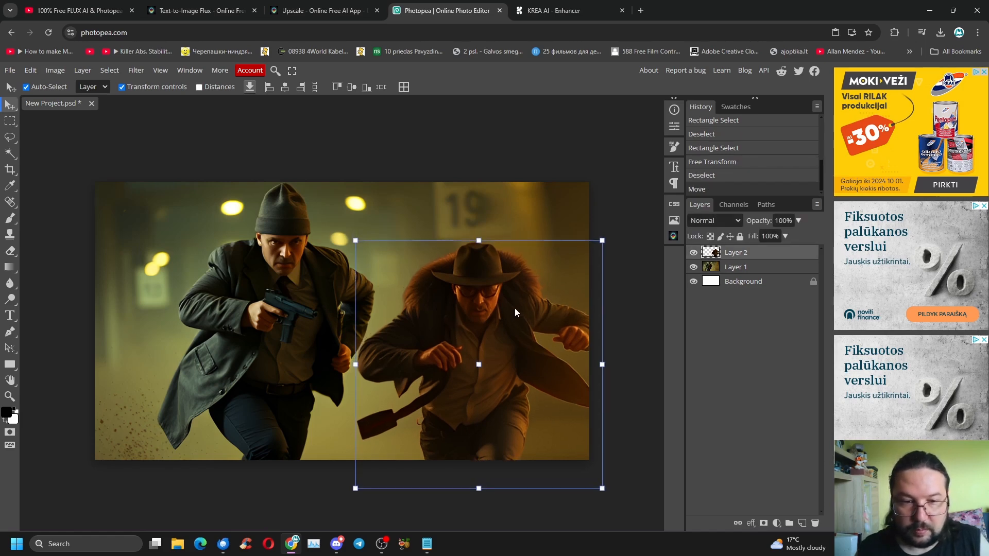
key(Right)
key(Right)
key(Right)
key(Right)
key(Right)
key(Right)
key(Right)
key(Right)
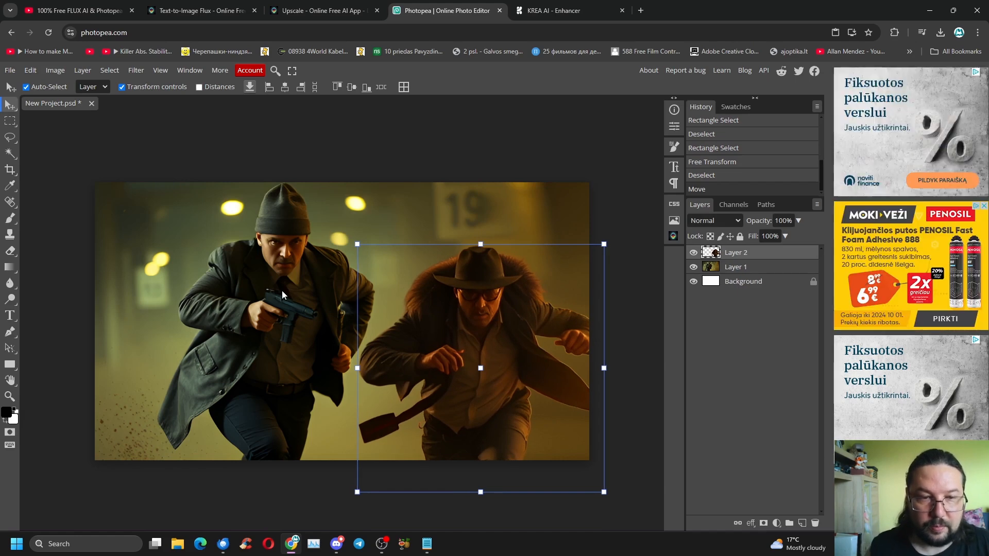
key(Left)
key(Left)
key(Left)
key(Left)
key(Left)
key(Left)
key(Left)
key(Left)
key(Left)
key(Left)
key(Left)
key(Left)
Move the bandit layer left to overlap the detective and scale it proportionally to 111.69% toward the canvas's right edge
drag(460, 338, 418, 338)
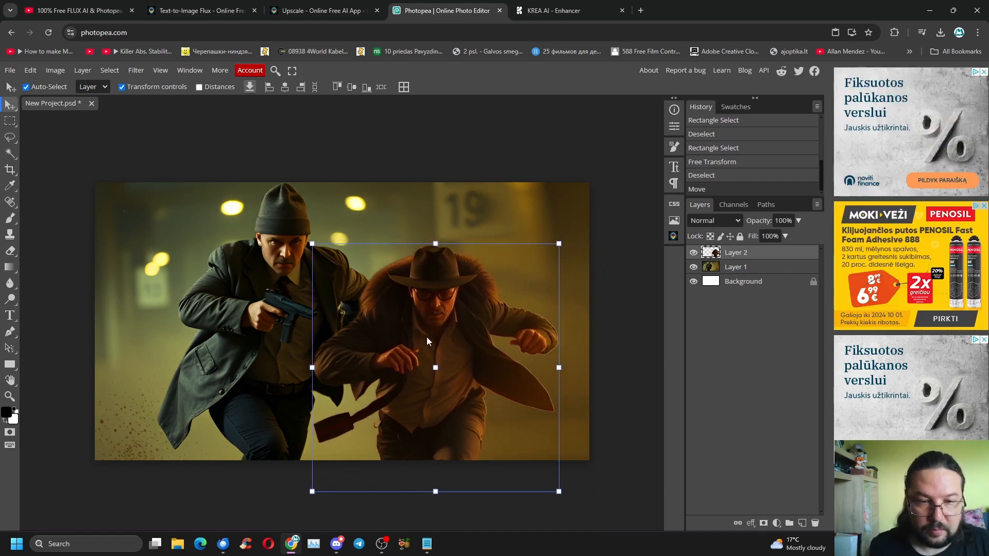
key(Right)
key(Right)
key(Right)
key(Down)
key(Down)
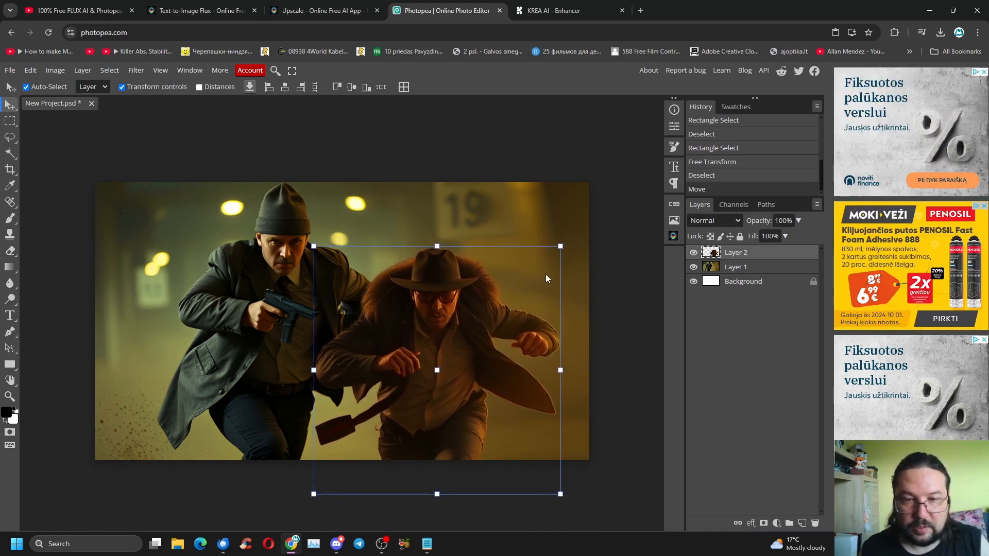
click(561, 247)
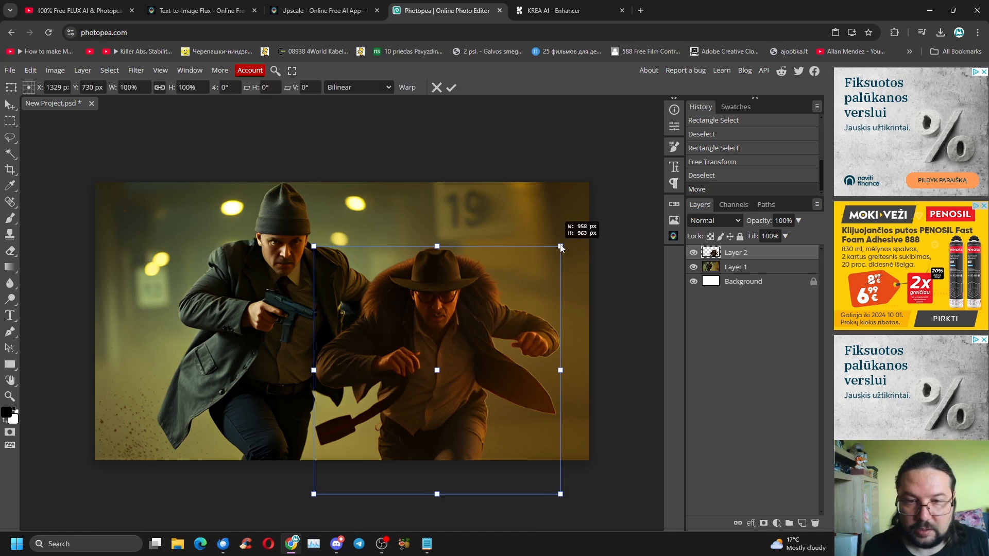
drag(561, 248, 587, 214)
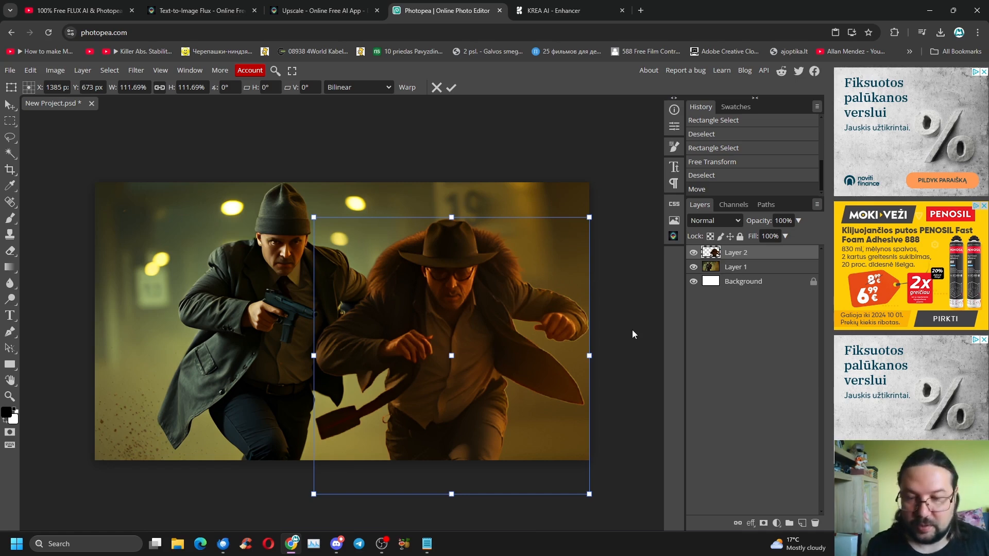
Apply the bandit's transform and add a Curves adjustment layer above it with RGB points at 104→124 and 162→200
click(777, 524)
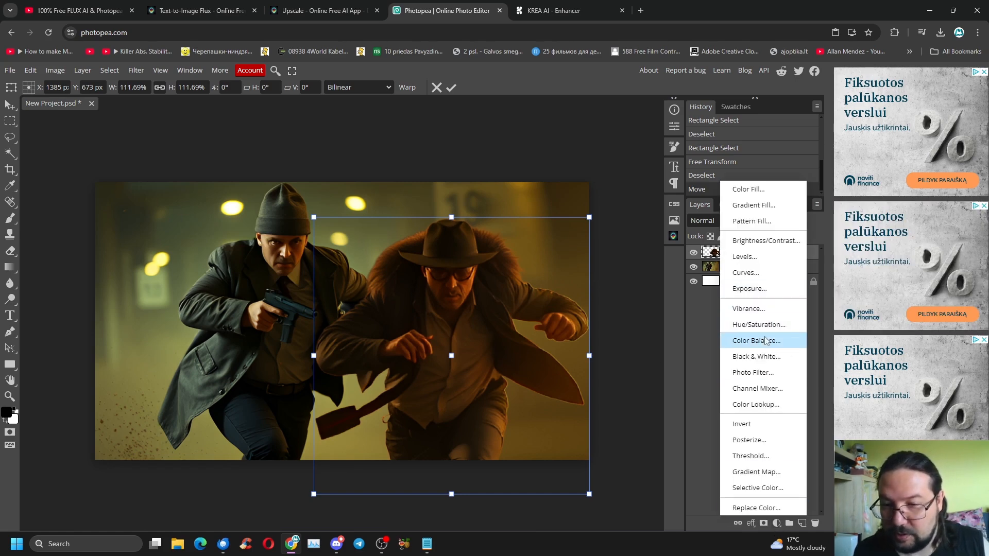
click(757, 273)
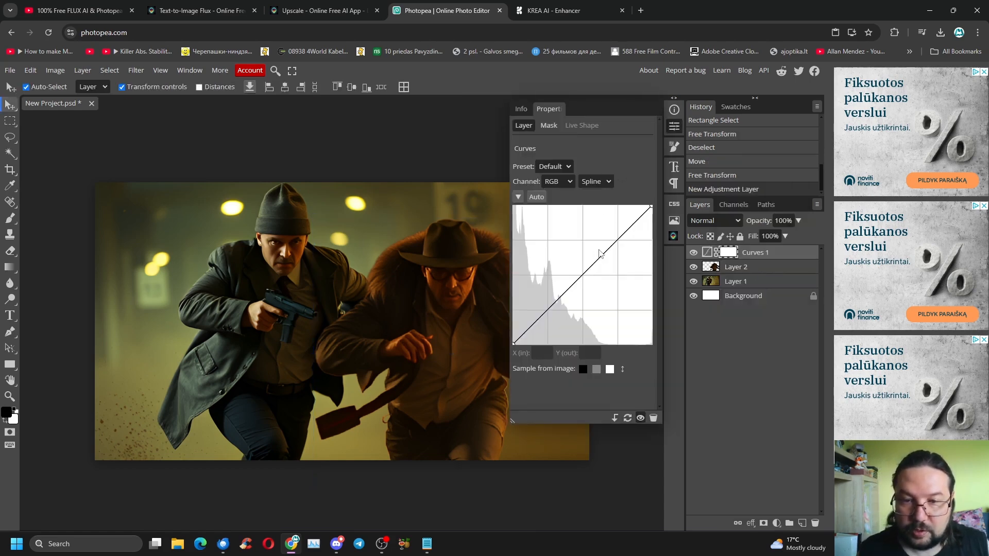
drag(604, 253, 602, 237)
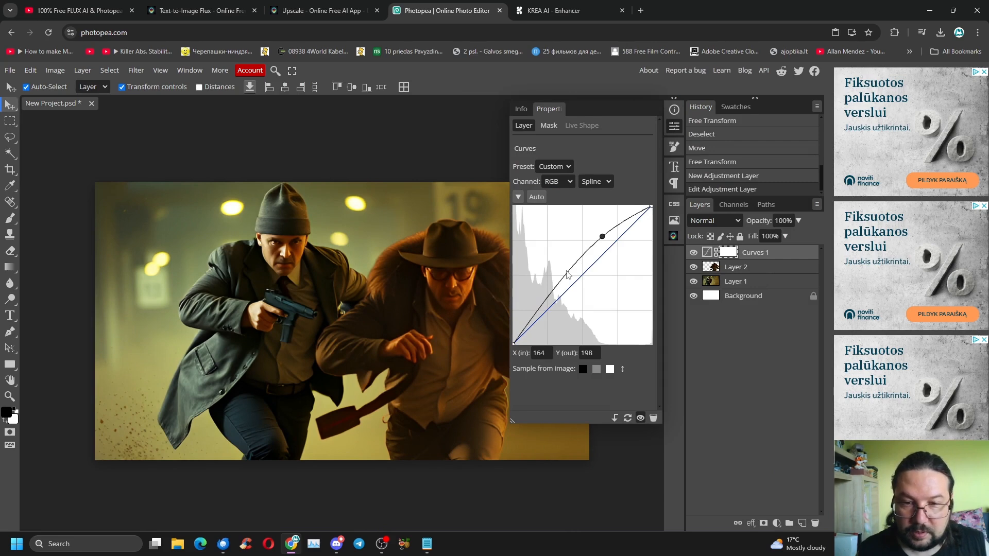
drag(567, 274, 571, 281)
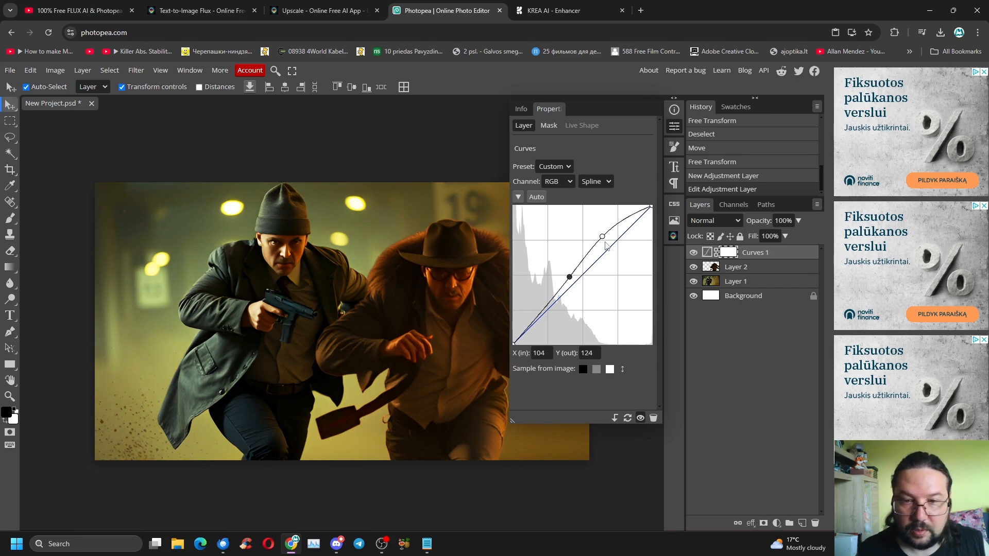
click(602, 237)
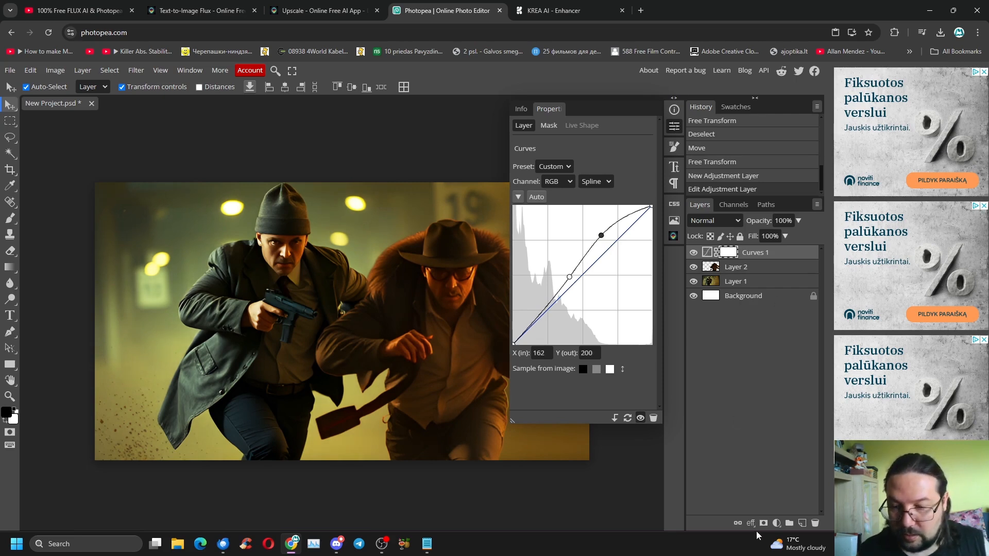
Add a Hue/Saturation adjustment layer above the curves layer, set its saturation to -24, and deselect the layers
click(777, 524)
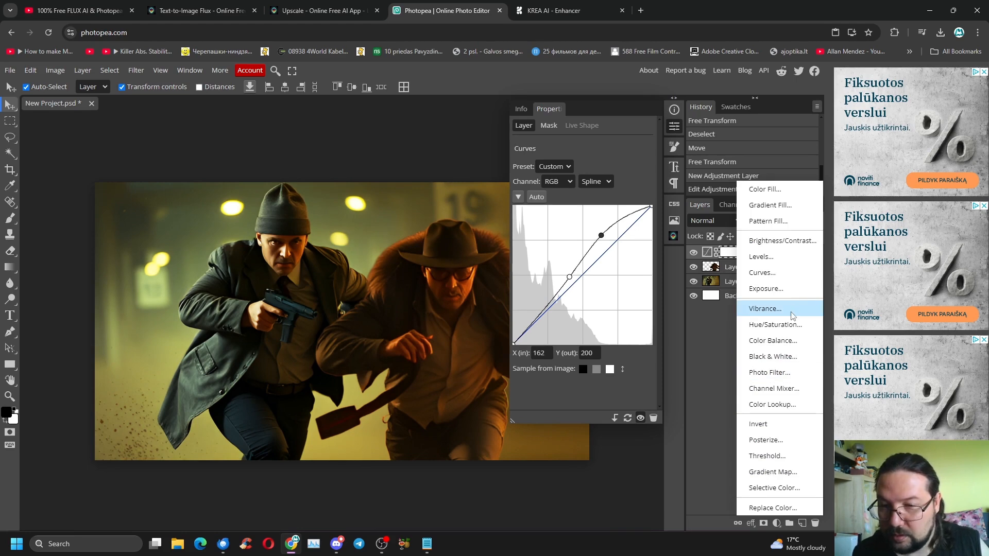
click(775, 325)
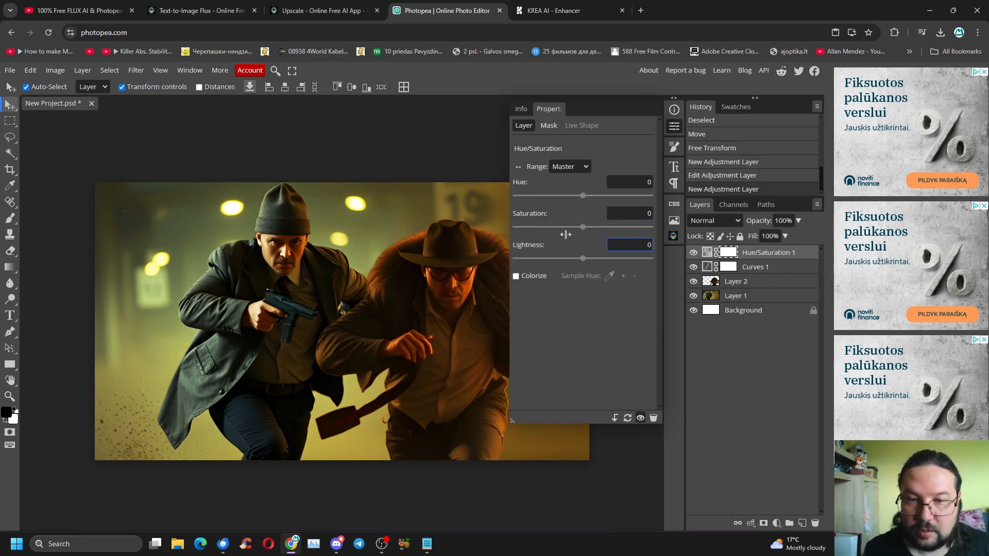
drag(583, 233, 580, 233)
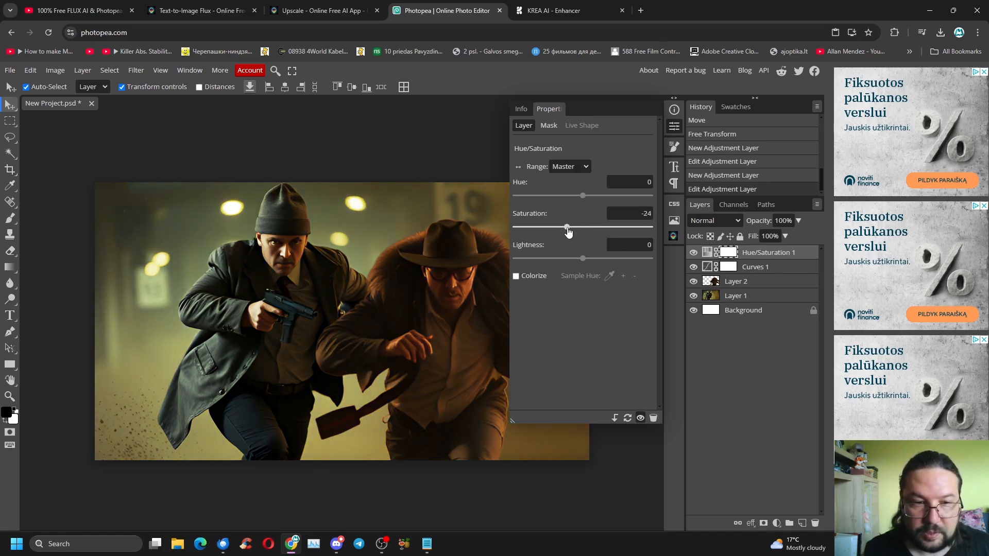
click(371, 175)
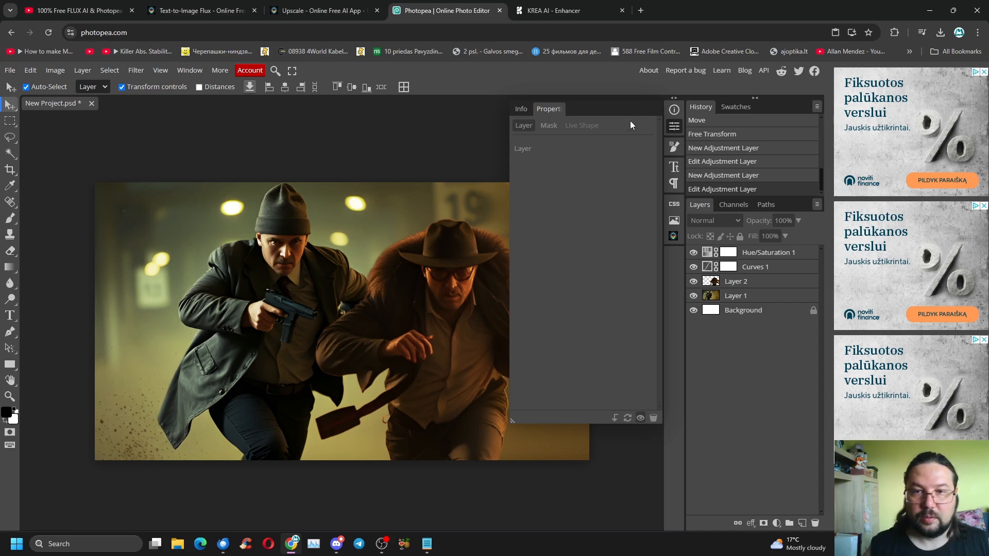
Hide the layer properties in Photopea, glance at Dezgo's Upscale page, and switch to the KREA Enhancer
click(672, 128)
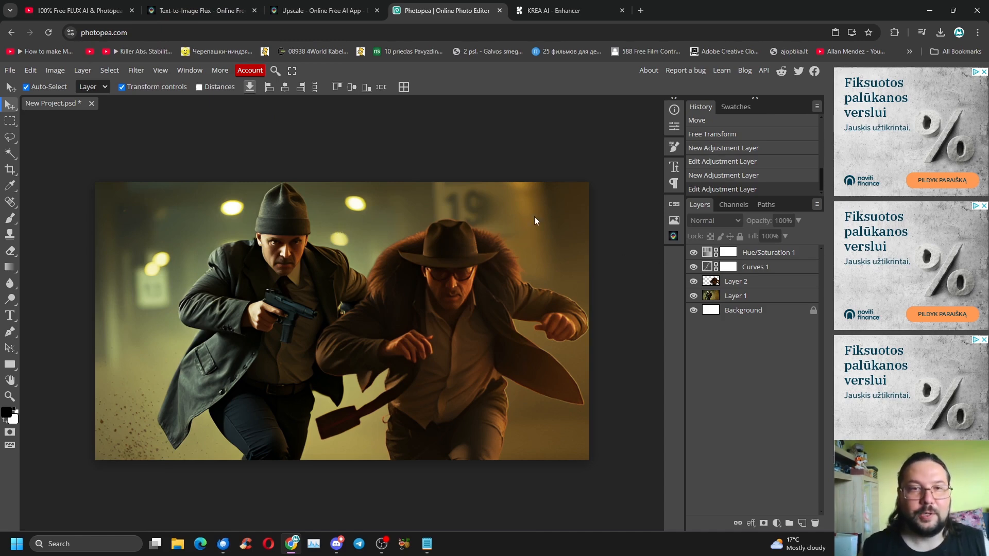
click(345, 9)
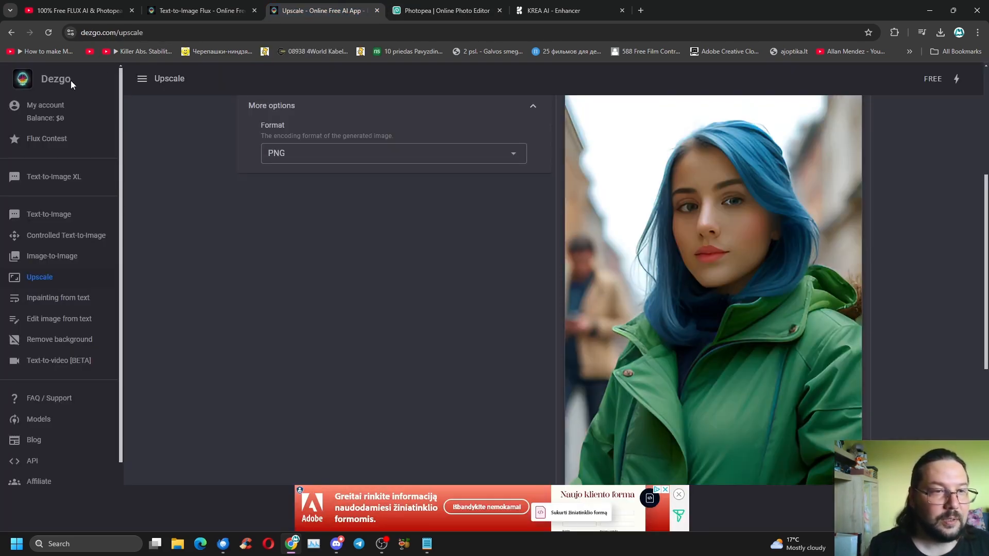
click(440, 10)
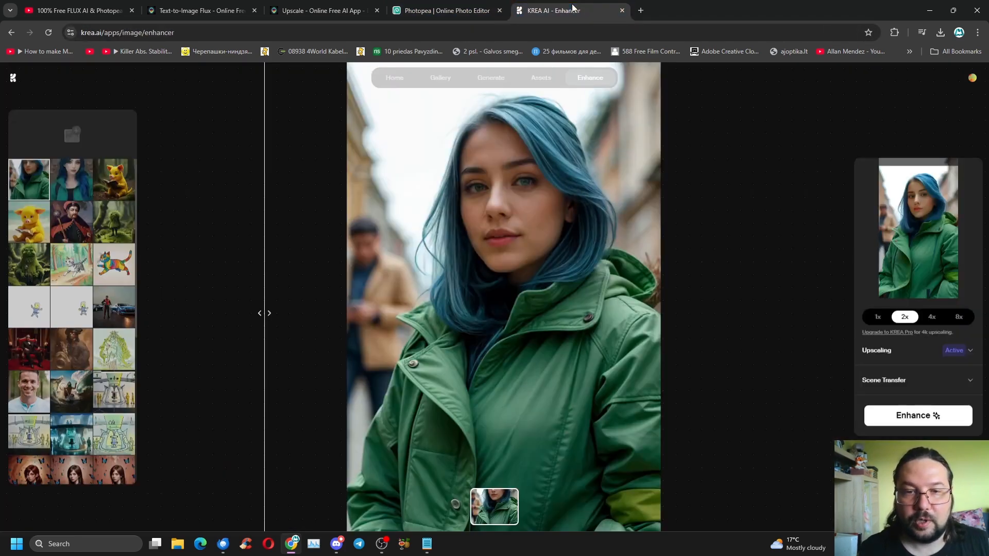
click(554, 10)
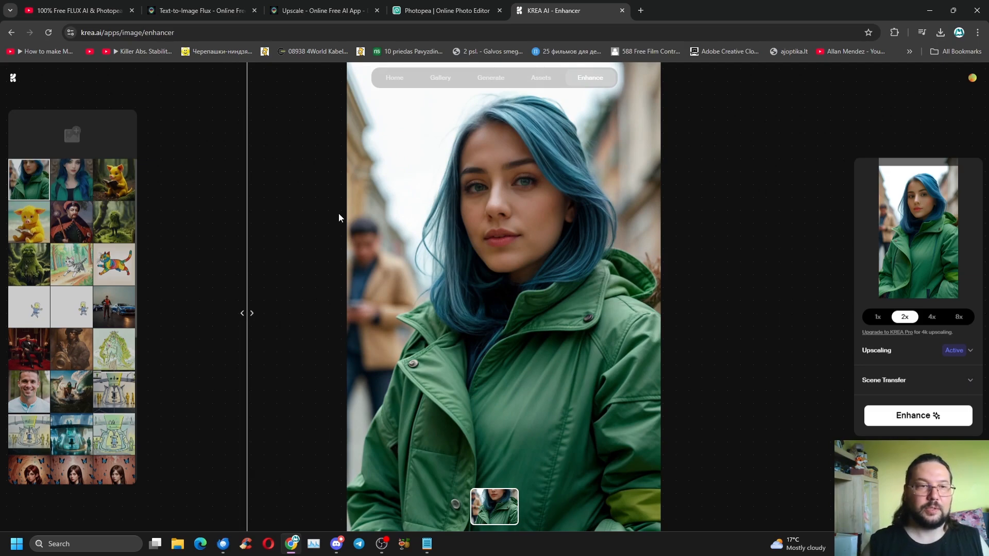
Browse the tools on KREA's home page and open the Flux image generator
click(14, 81)
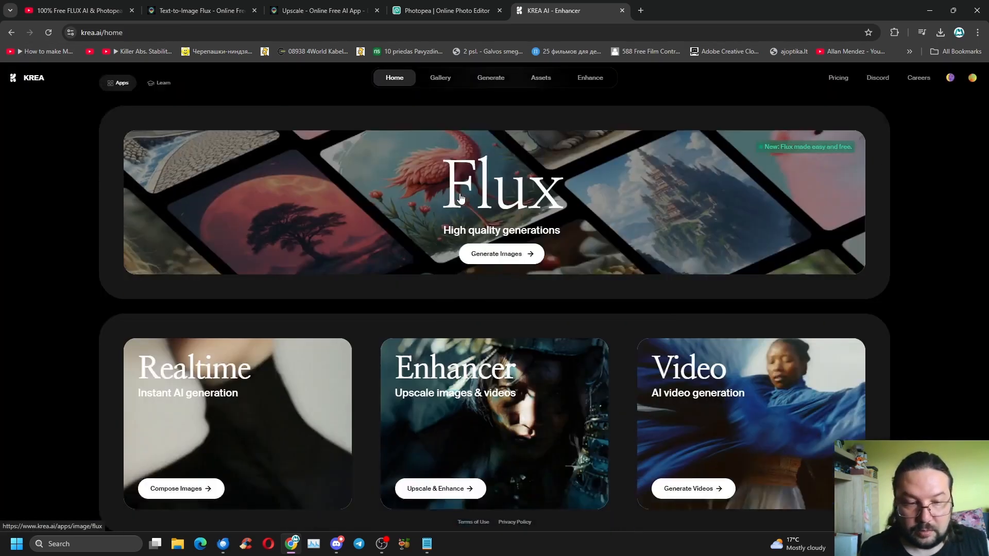
scroll(460, 198, down, 1)
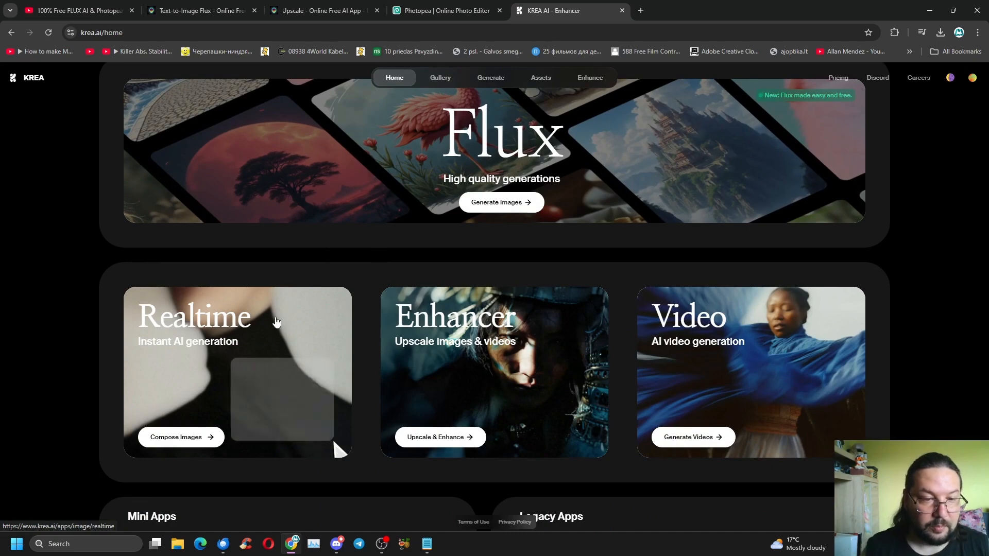
scroll(691, 380, down, 3)
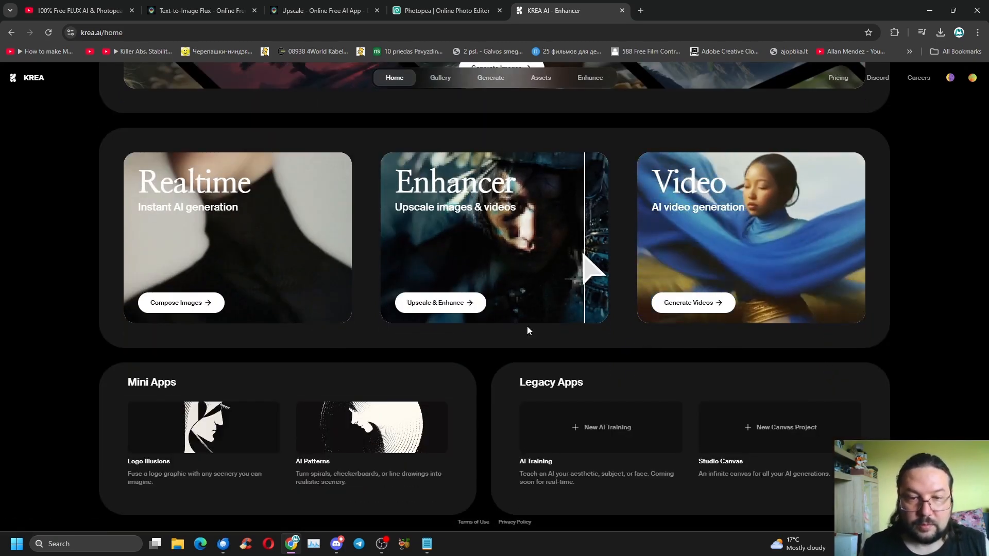
scroll(469, 279, up, 4)
scroll(469, 279, up, 1)
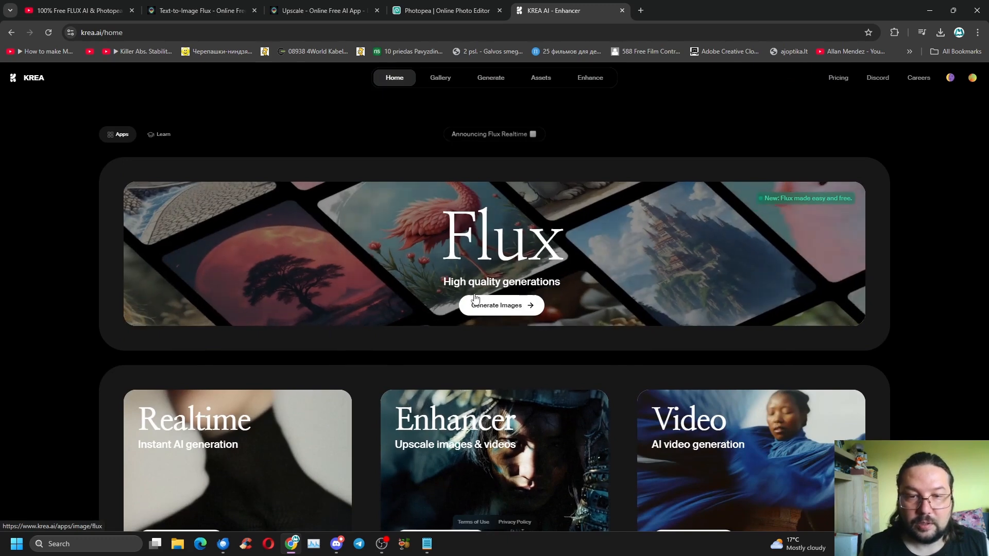
click(504, 311)
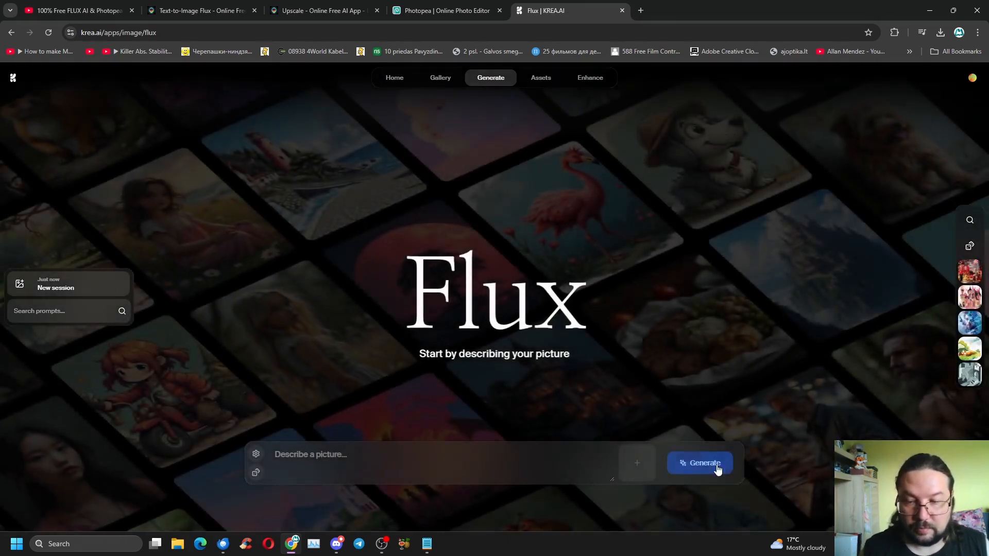
Set the aspect ratio for the new Flux images to 4:3
click(255, 455)
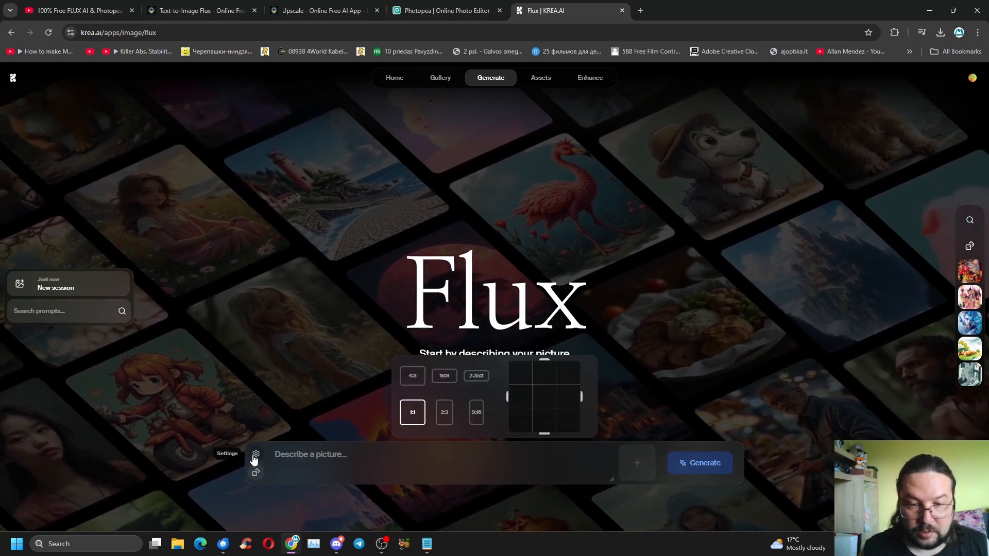
click(254, 456)
click(254, 457)
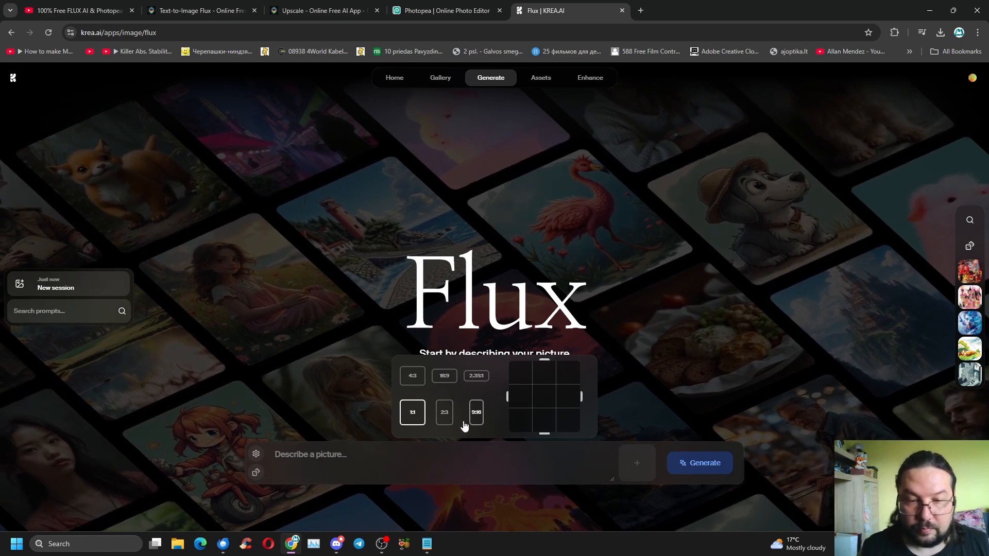
click(412, 381)
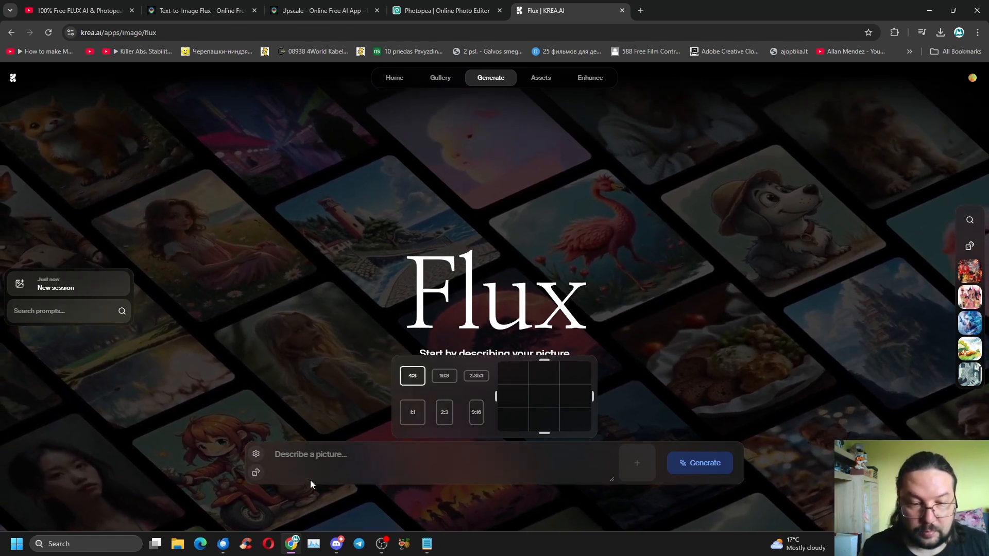
Generate Flux images from the prompt "beautiful cat"
click(329, 466)
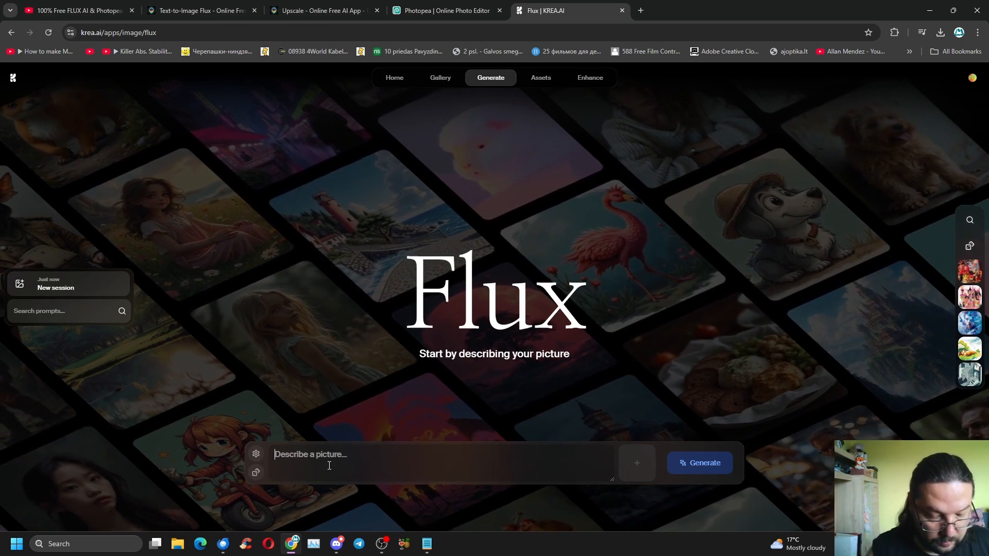
text(beau)
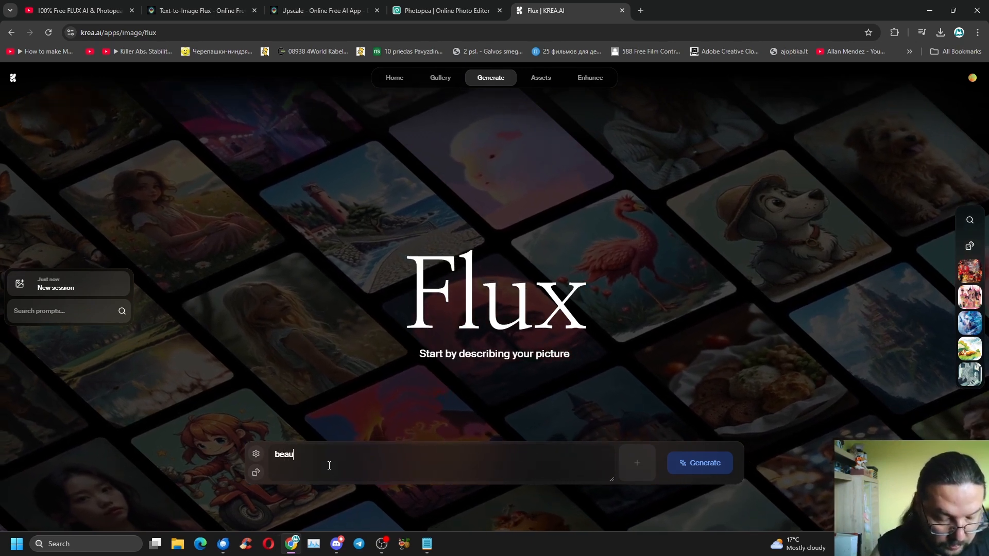
text(ti)
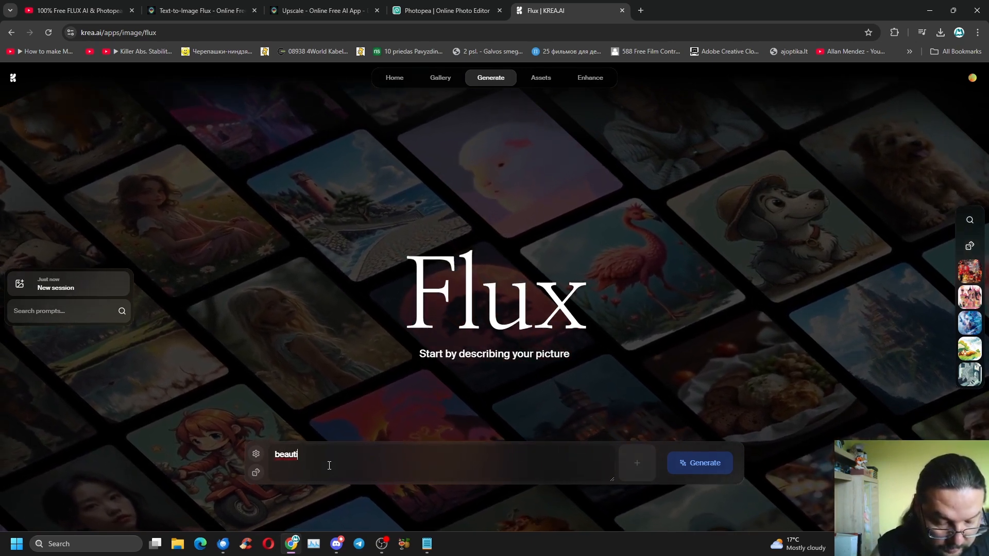
text(ful c)
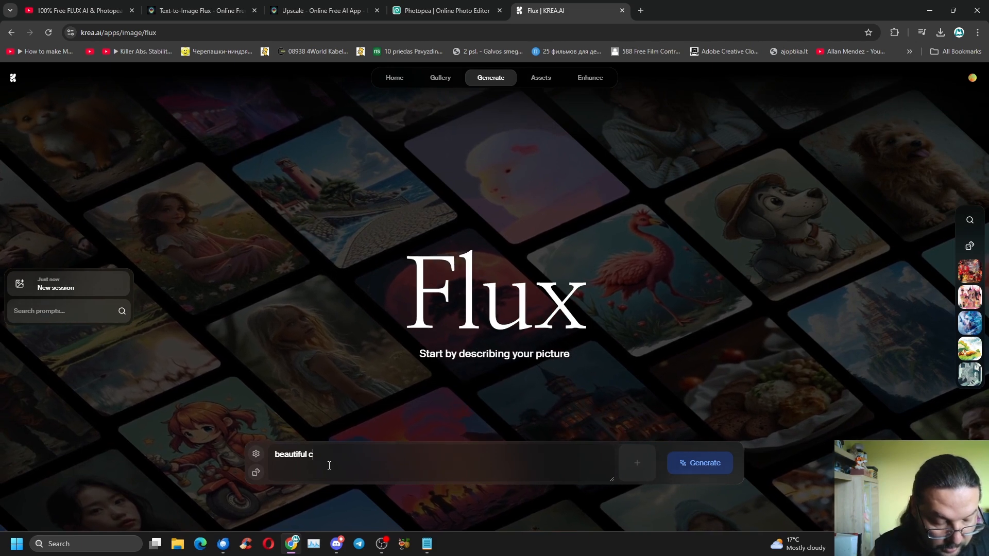
text(at)
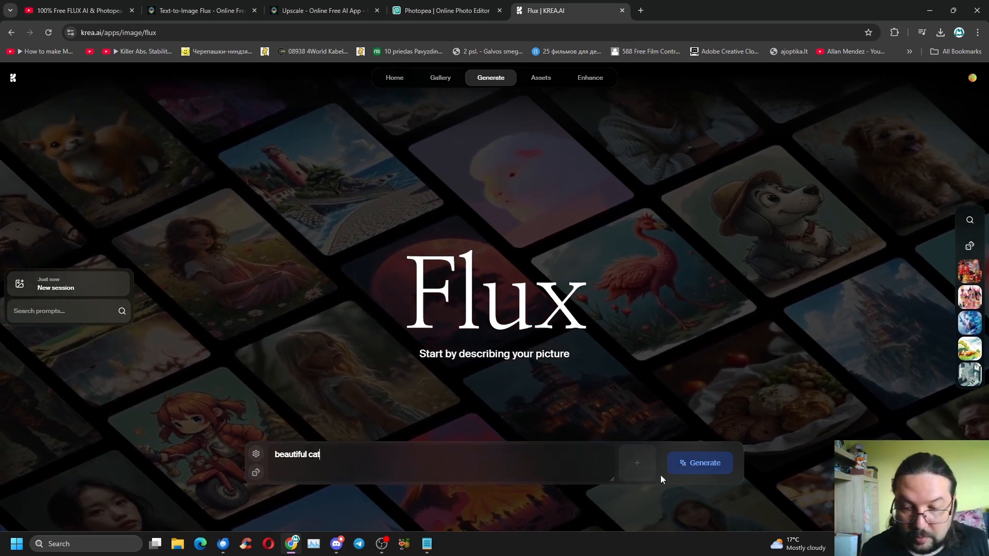
click(691, 466)
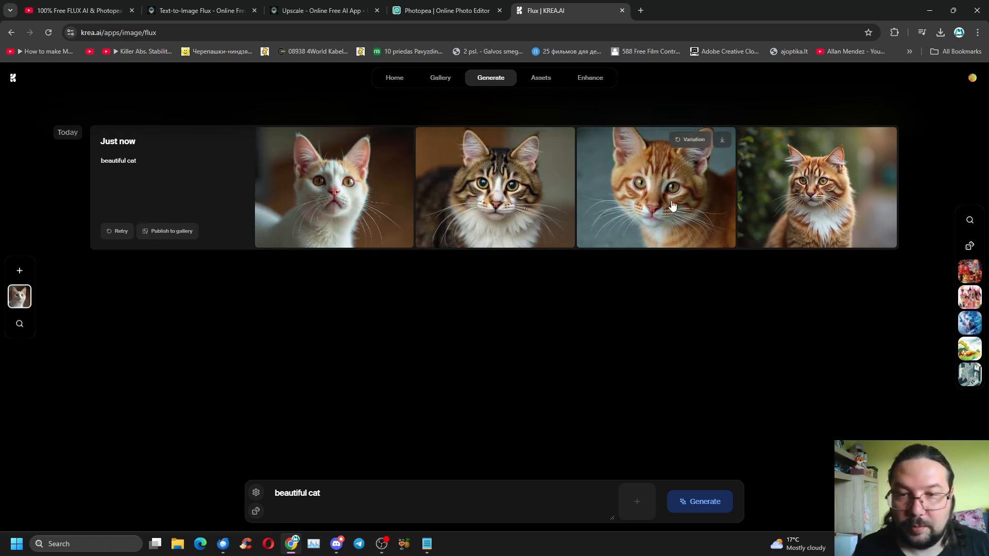
View the generated ginger cat with the leafy background at full size and return to the results
click(818, 193)
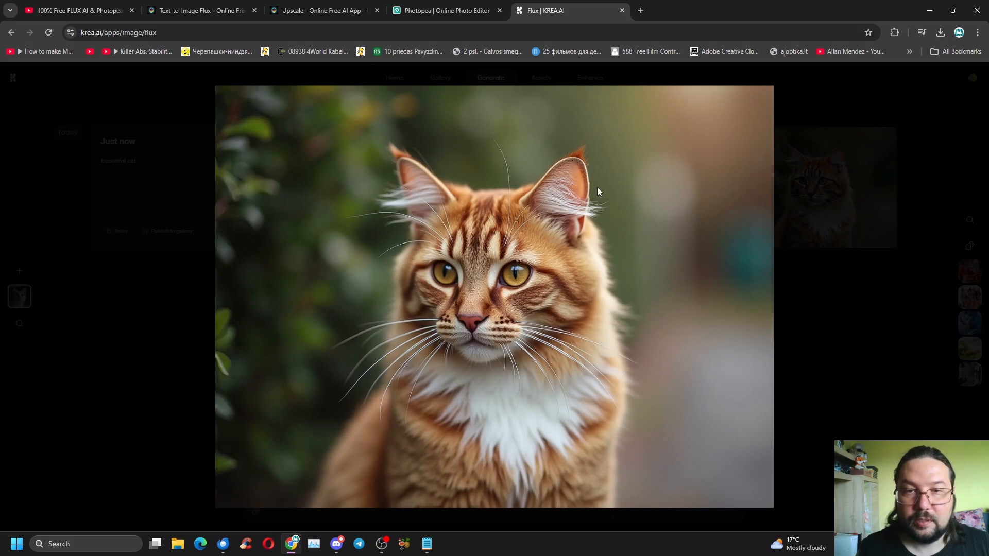
click(735, 202)
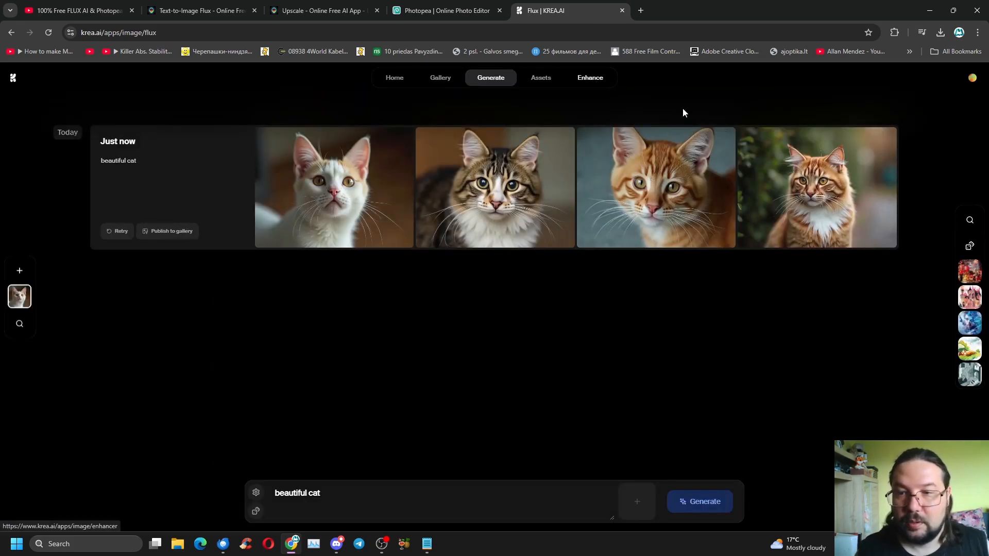
click(792, 182)
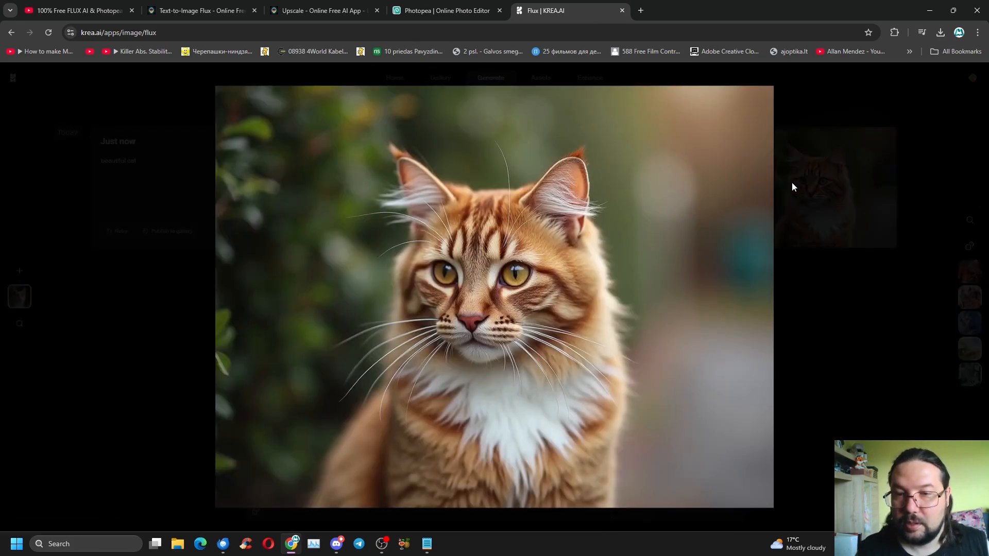
right_click(645, 166)
click(598, 153)
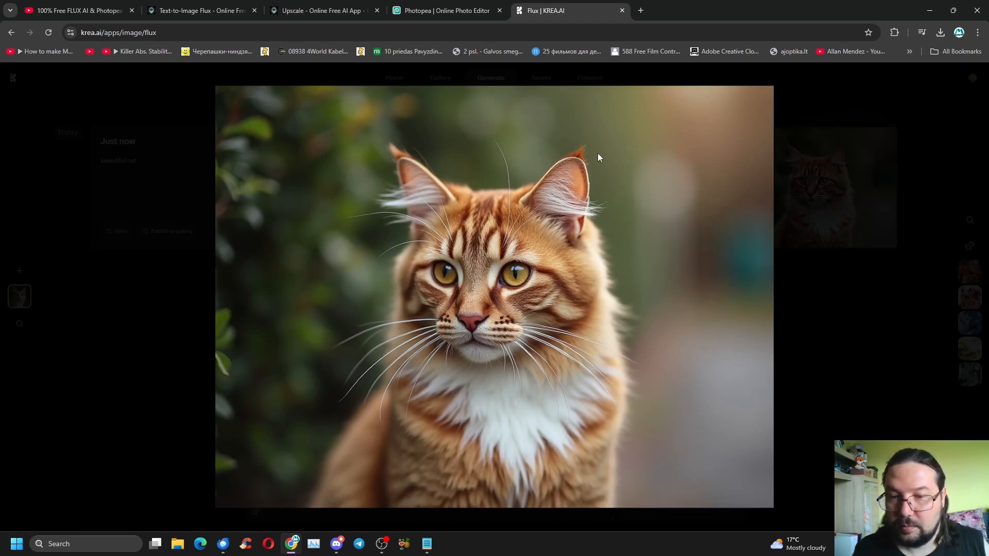
click(598, 153)
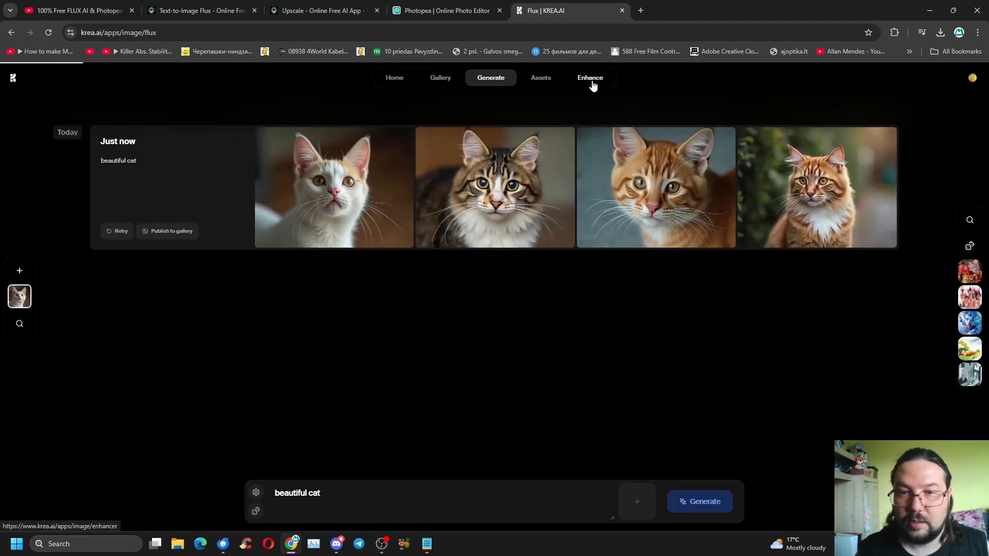
Look over KREA's Enhance and Generate pages, the community gallery and the subscription plans
click(593, 82)
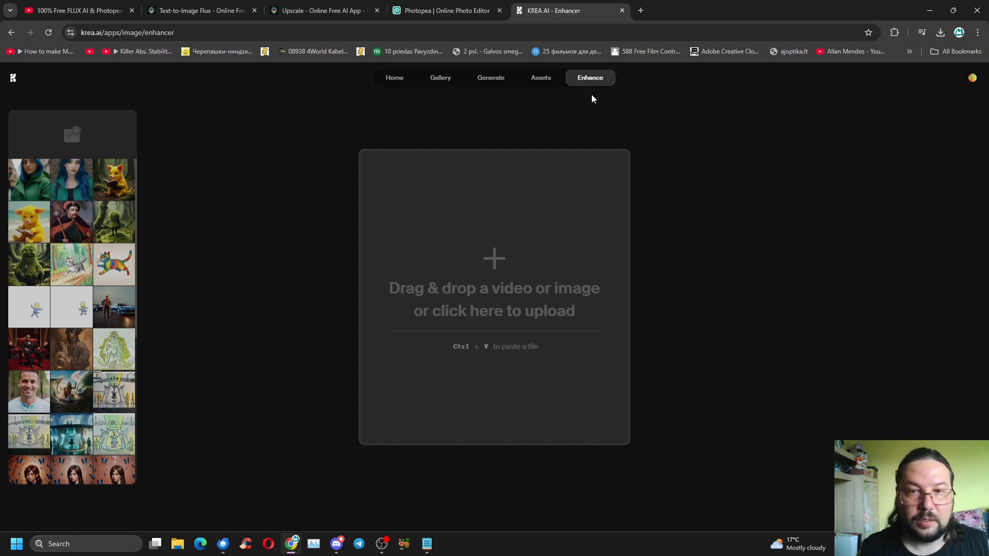
click(490, 85)
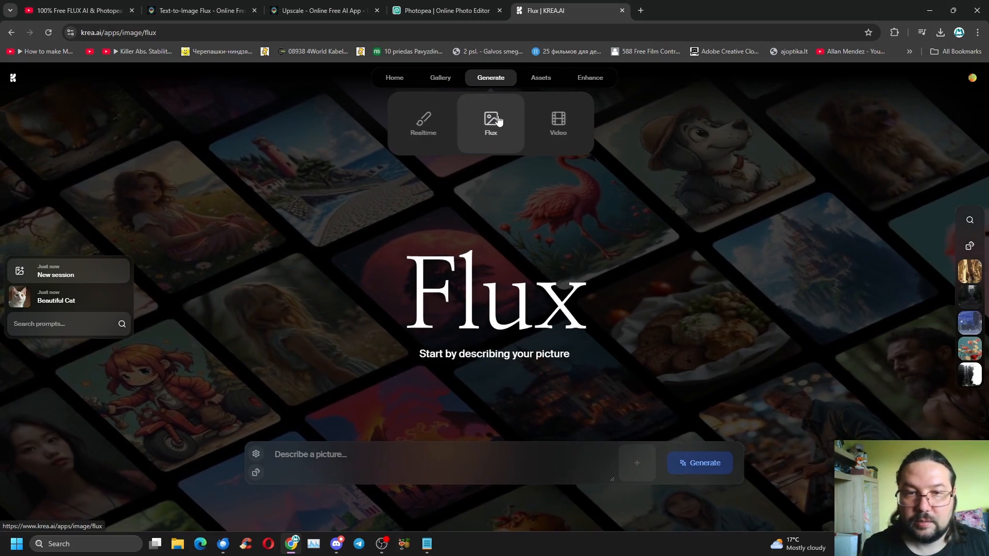
click(438, 78)
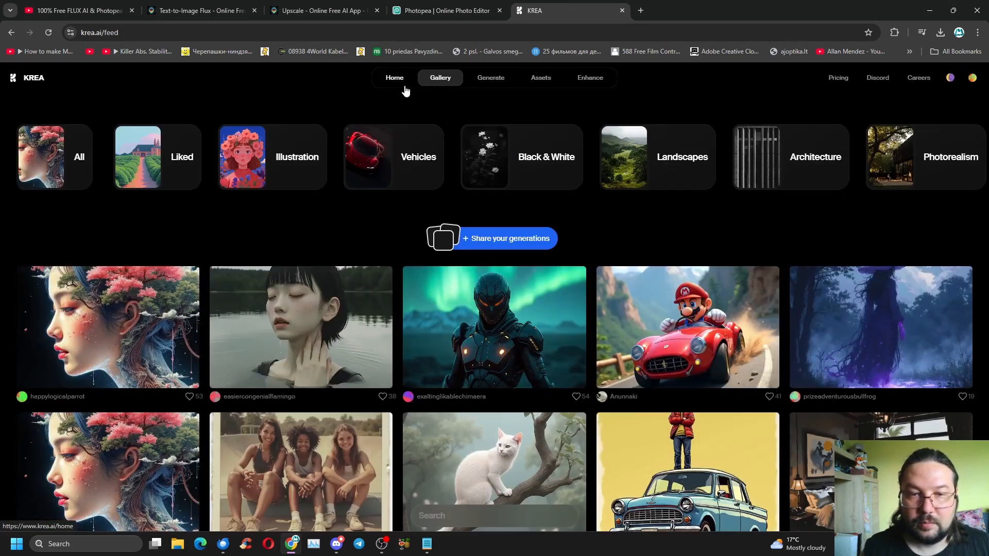
scroll(275, 219, down, 5)
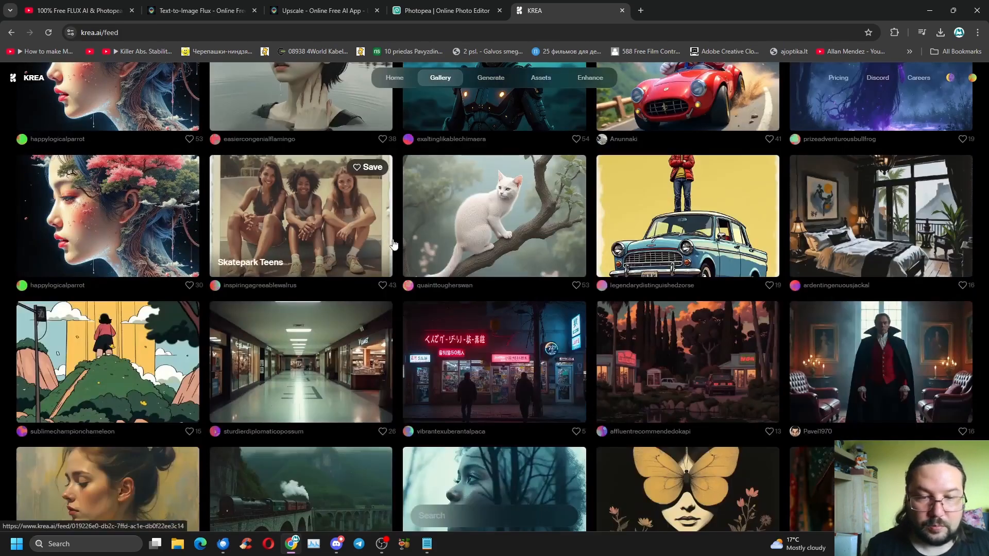
scroll(402, 233, up, 5)
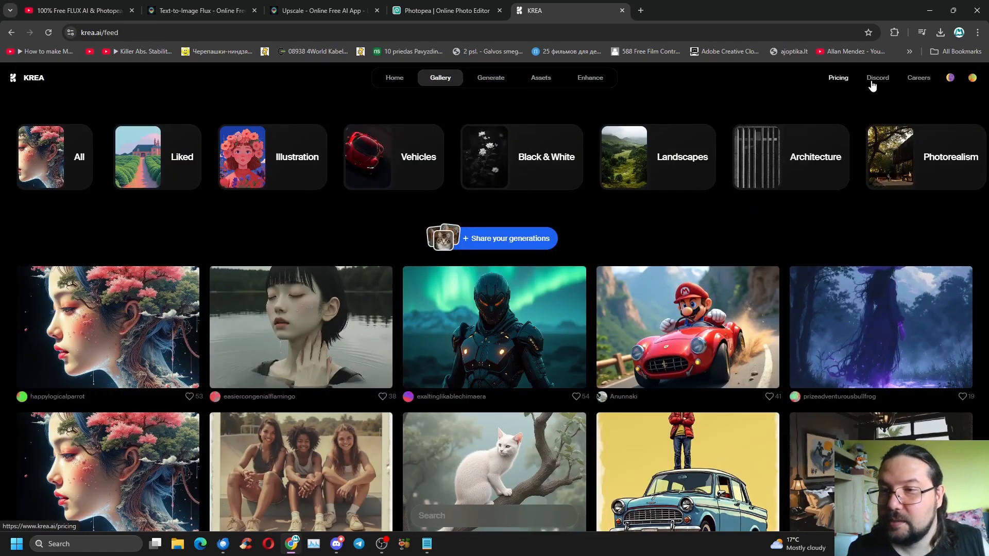
click(841, 78)
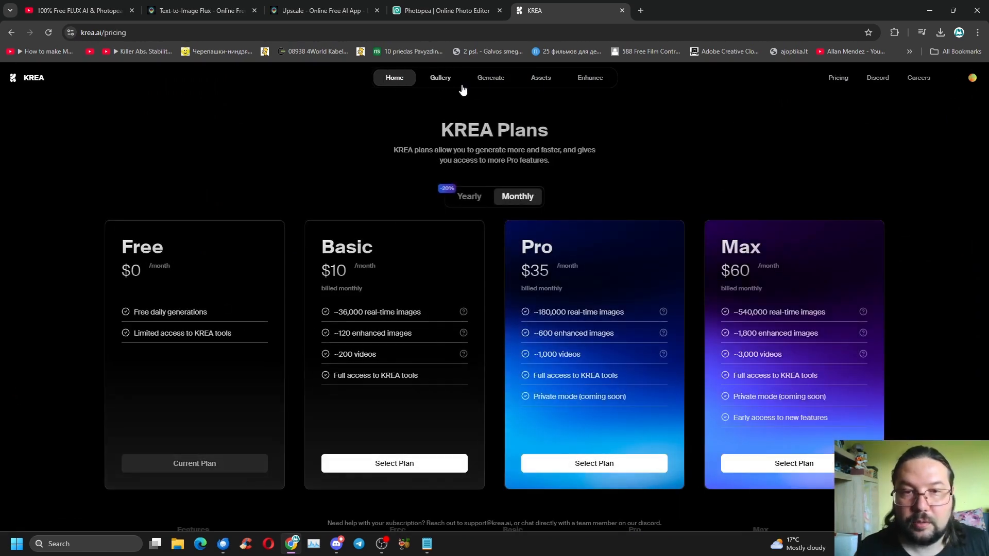
Reopen the Beautiful Cat session in the Flux generator and download the ginger cat image with the leafy background
click(497, 82)
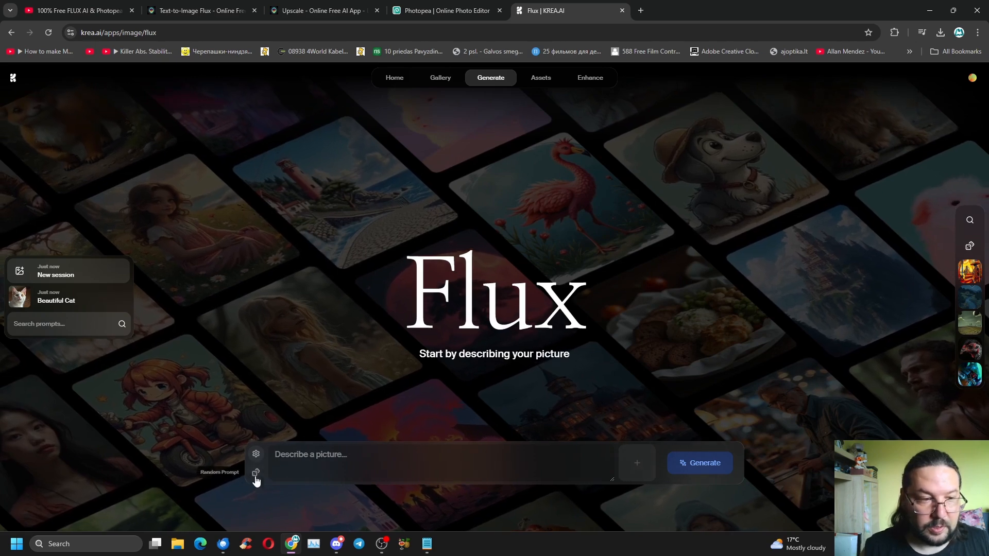
click(68, 305)
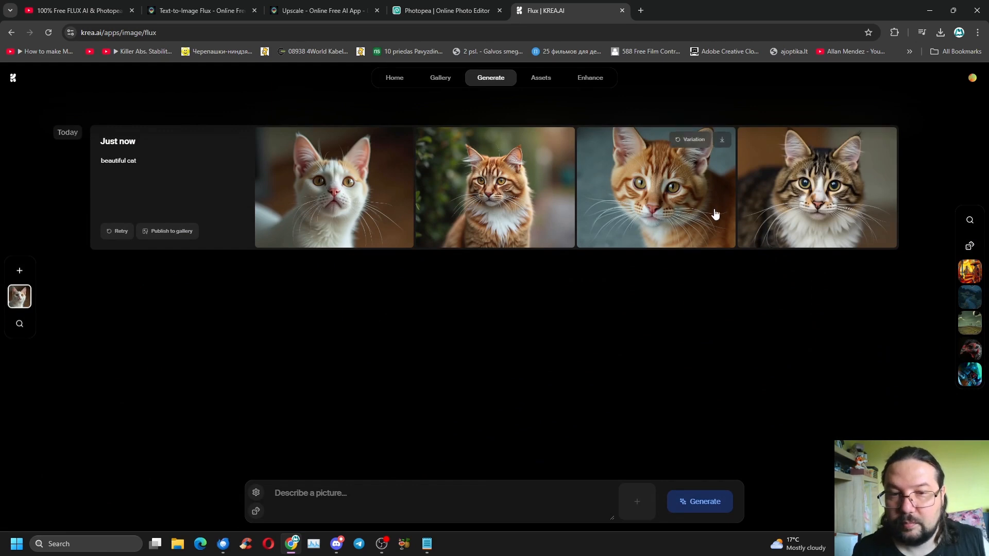
right_click(484, 193)
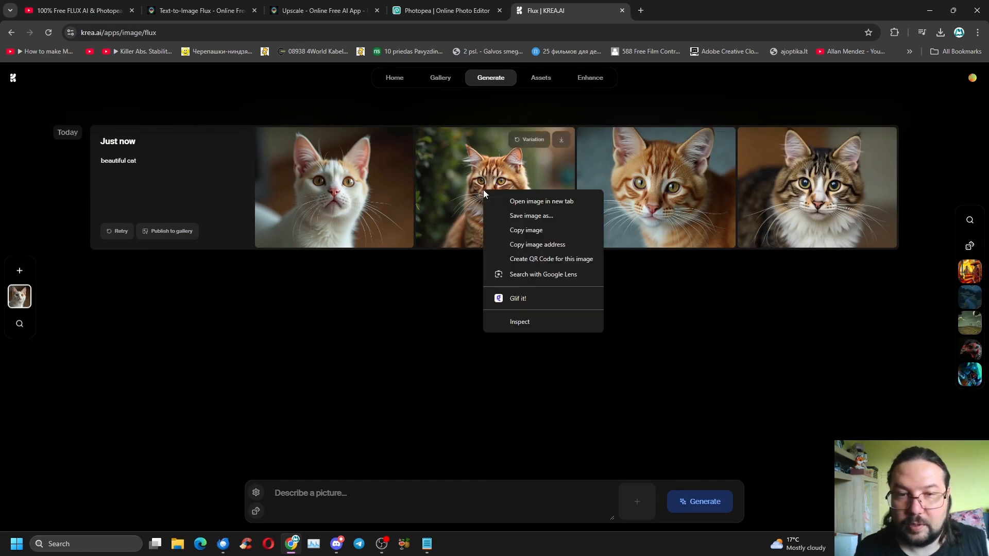
click(563, 142)
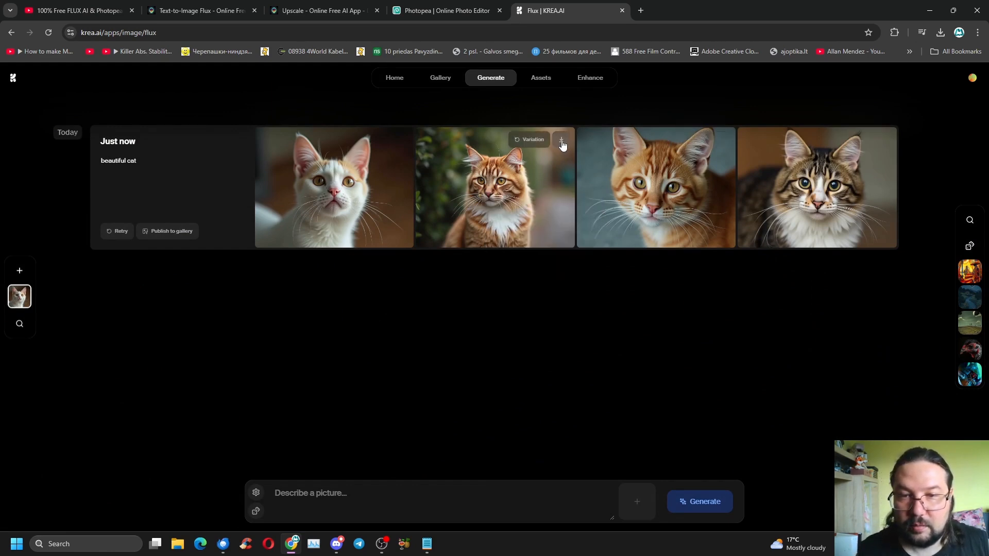
click(563, 144)
Open KREA's Enhancer at its empty upload area
mouse_move(498, 83)
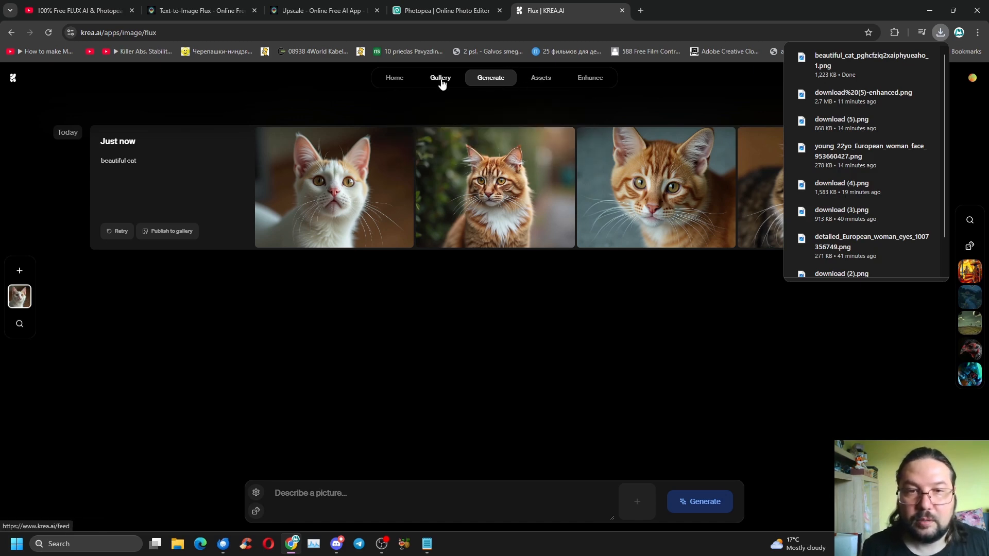
click(588, 80)
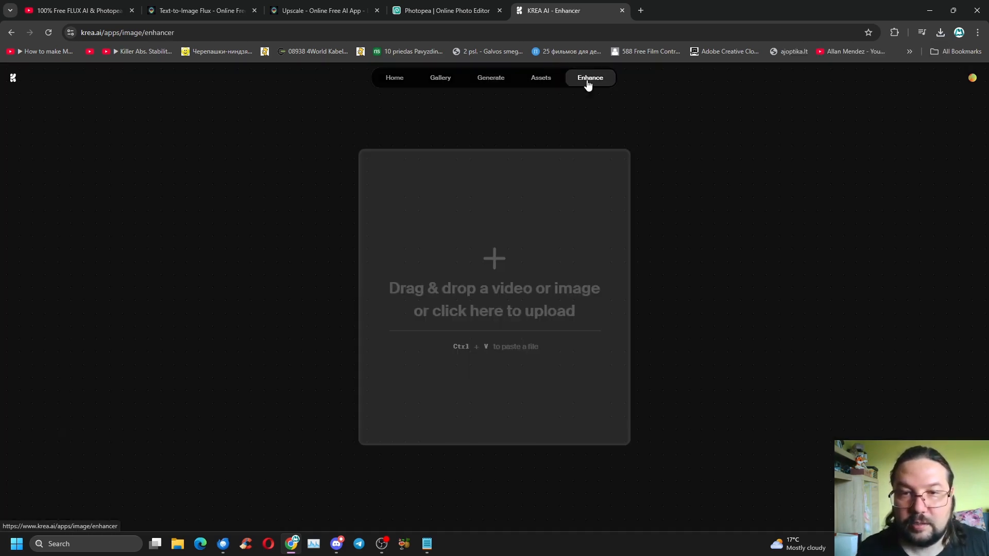
Upload the downloaded ginger cat PNG from the Downloads folder to the Enhancer
click(481, 302)
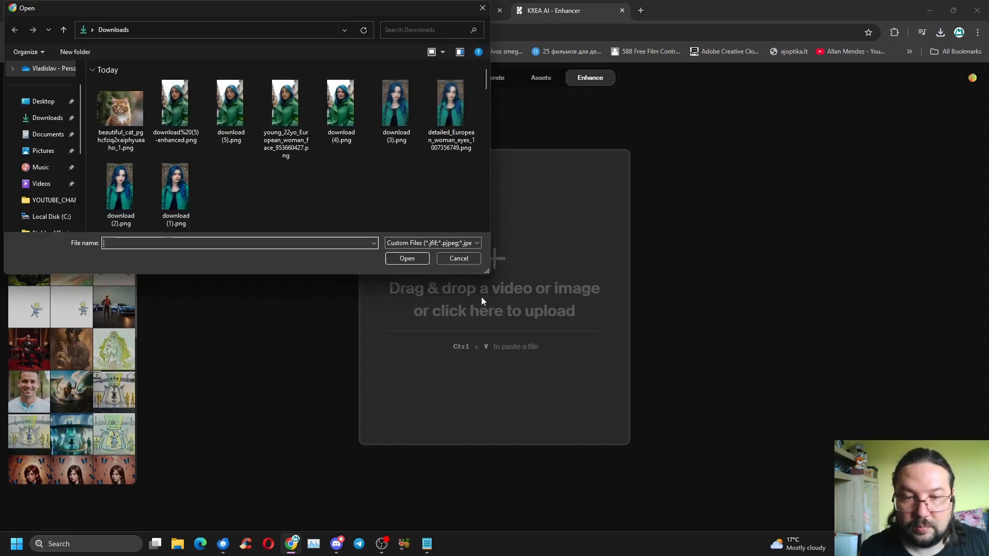
click(121, 111)
click(407, 259)
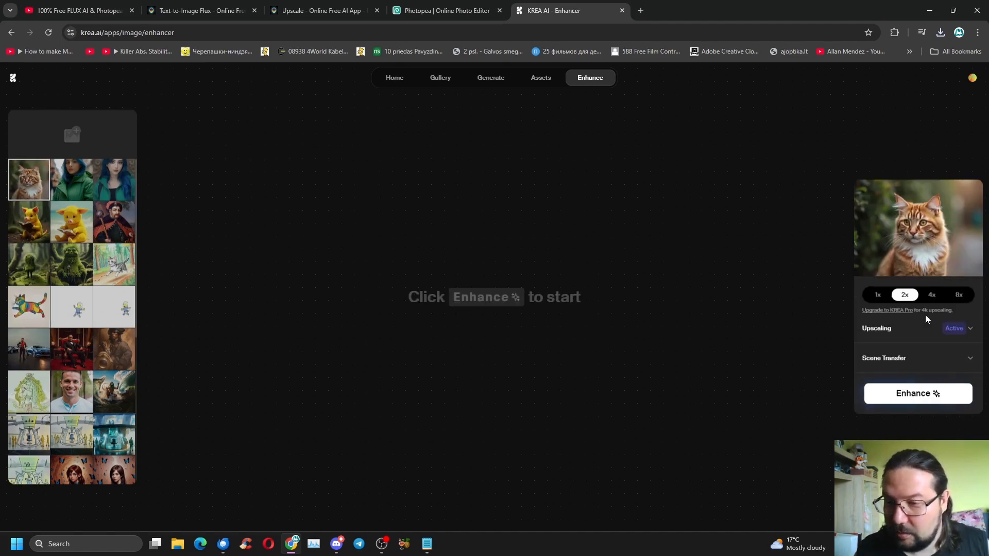
Enhance the ginger cat image with the upscale factor set to 2x
click(934, 298)
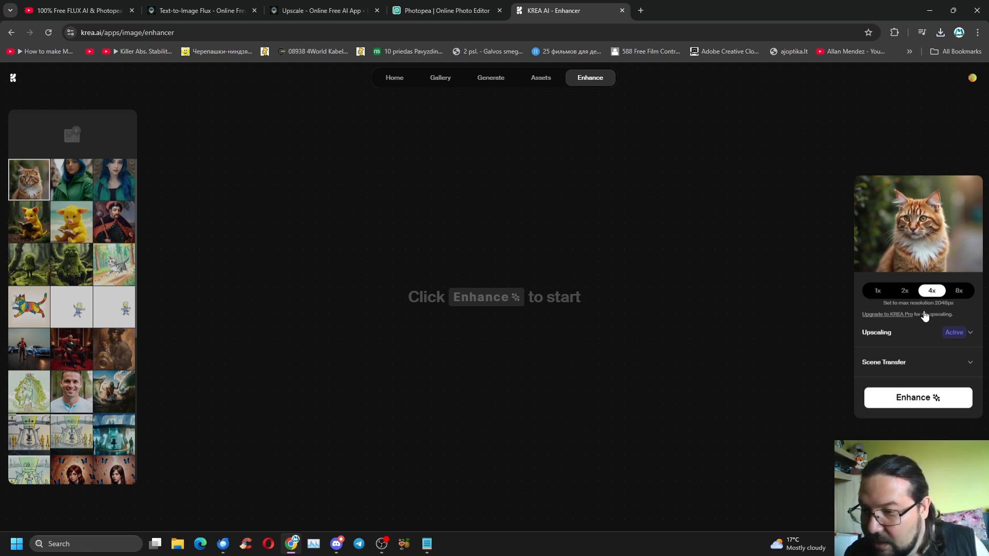
click(905, 292)
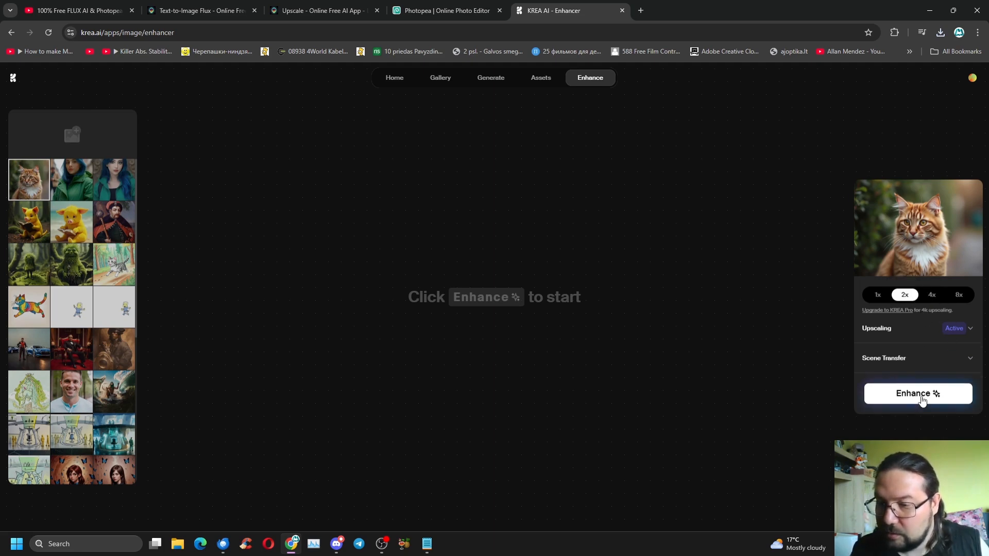
click(921, 400)
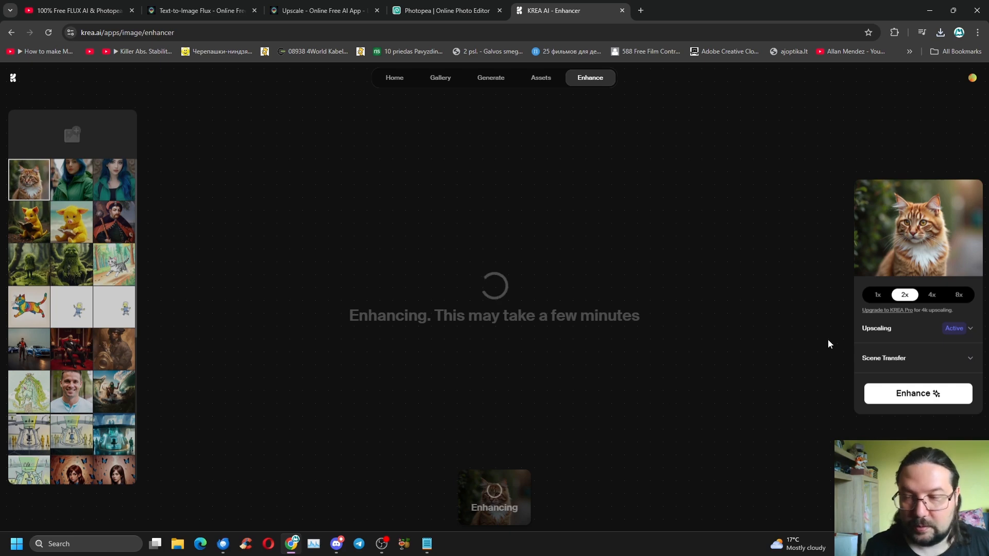
Switch between Photopea and Dezgo to review the detective-and-bandit composite and the upscaled blue-haired woman portrait
click(450, 11)
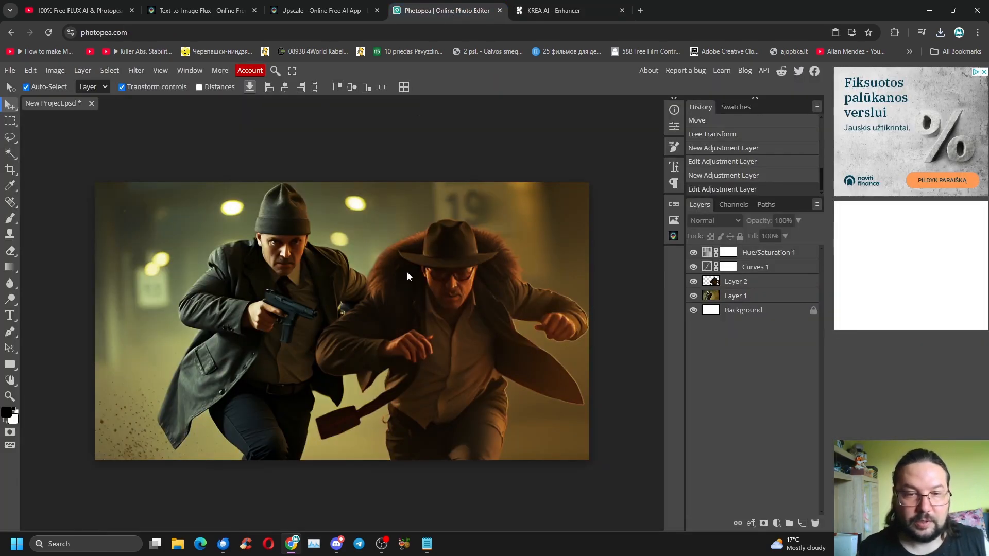
click(314, 7)
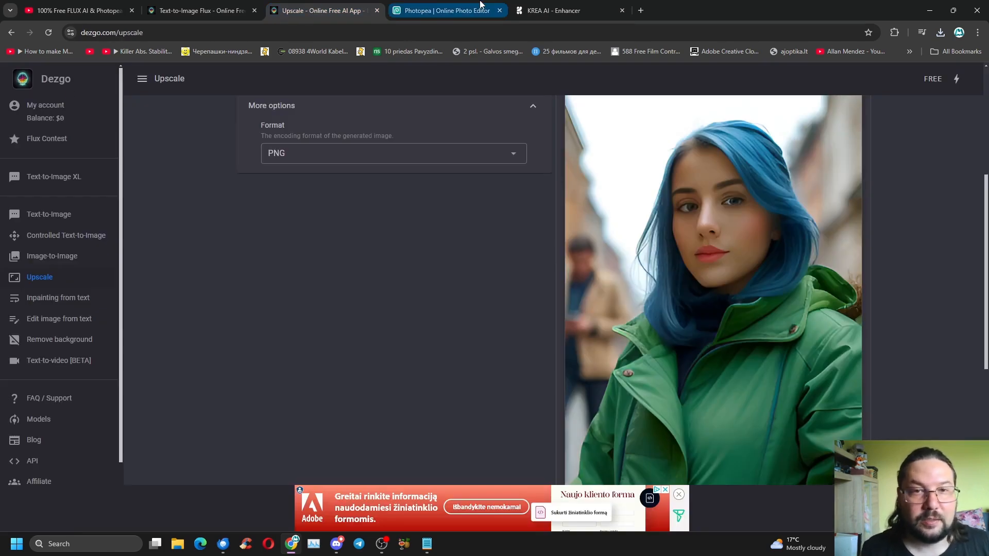
click(447, 10)
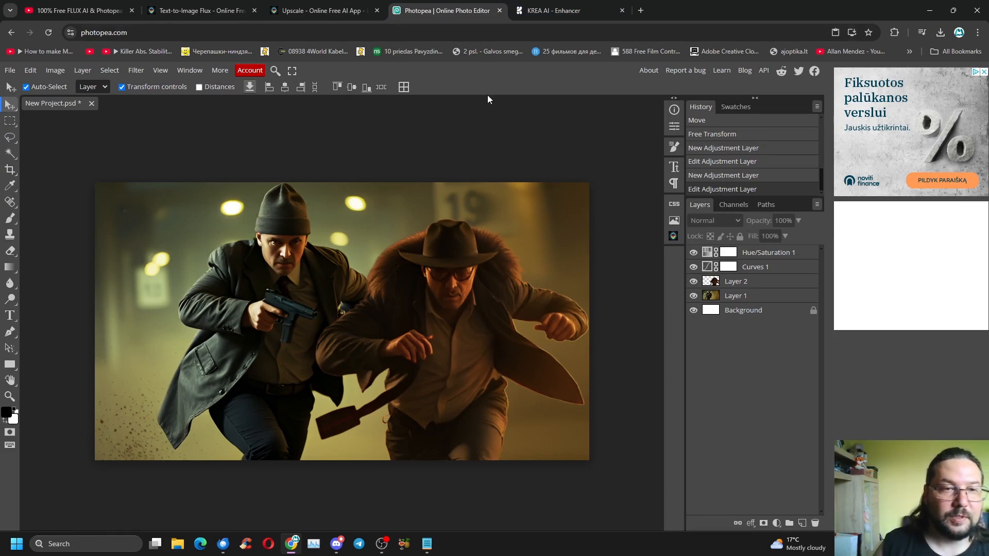
click(321, 10)
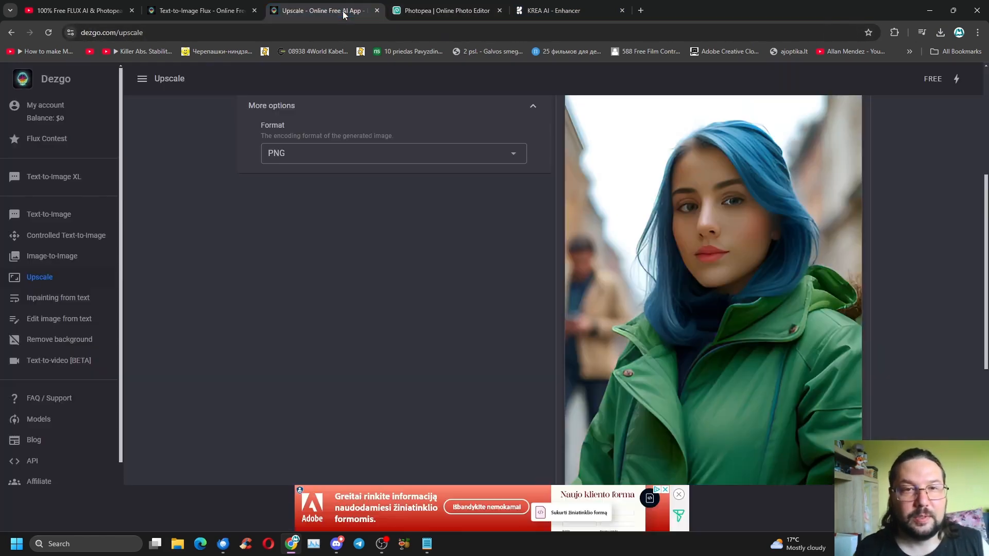
click(431, 12)
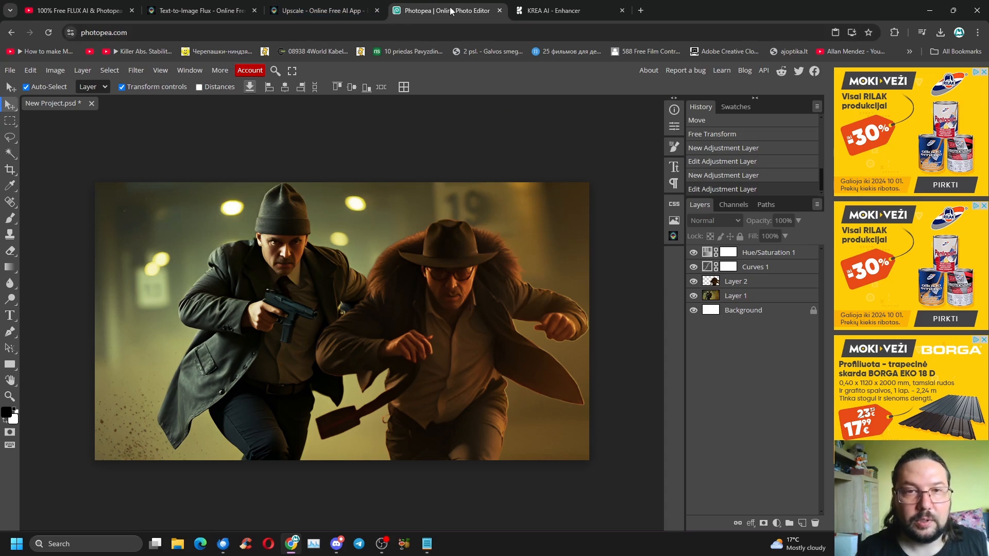
Return to KREA and compare the original and enhanced ginger cat by sweeping the comparison divider across the whole image
click(543, 11)
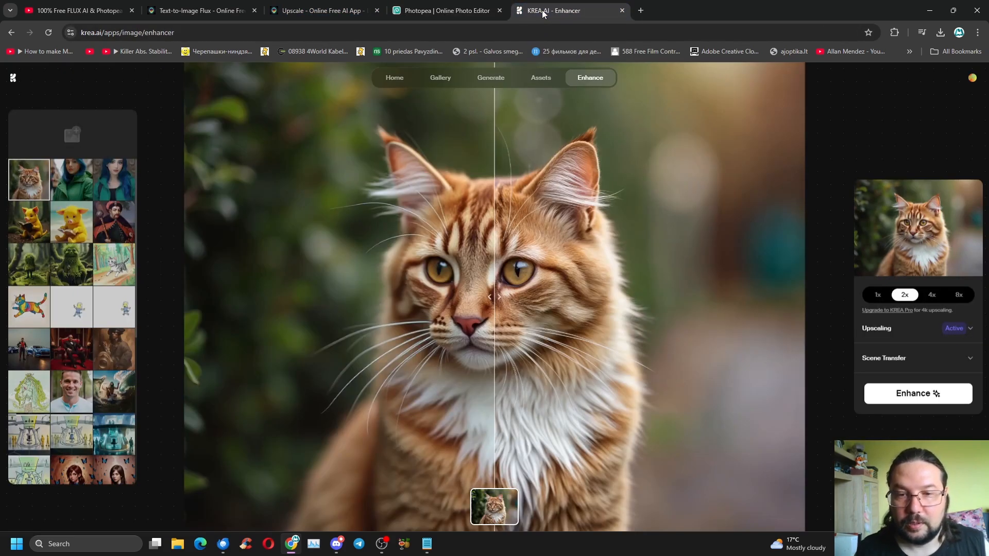
drag(495, 297, 872, 324)
drag(705, 323, 79, 325)
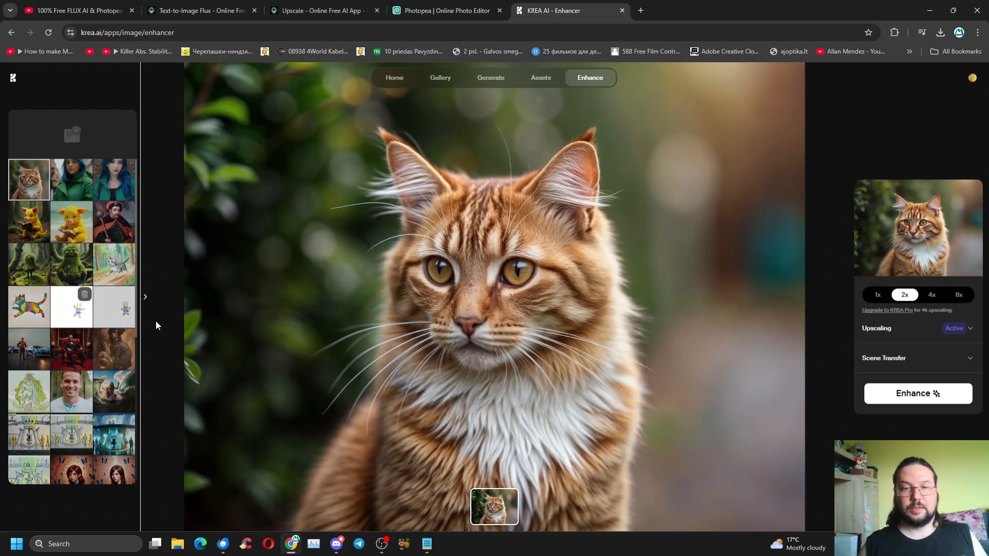